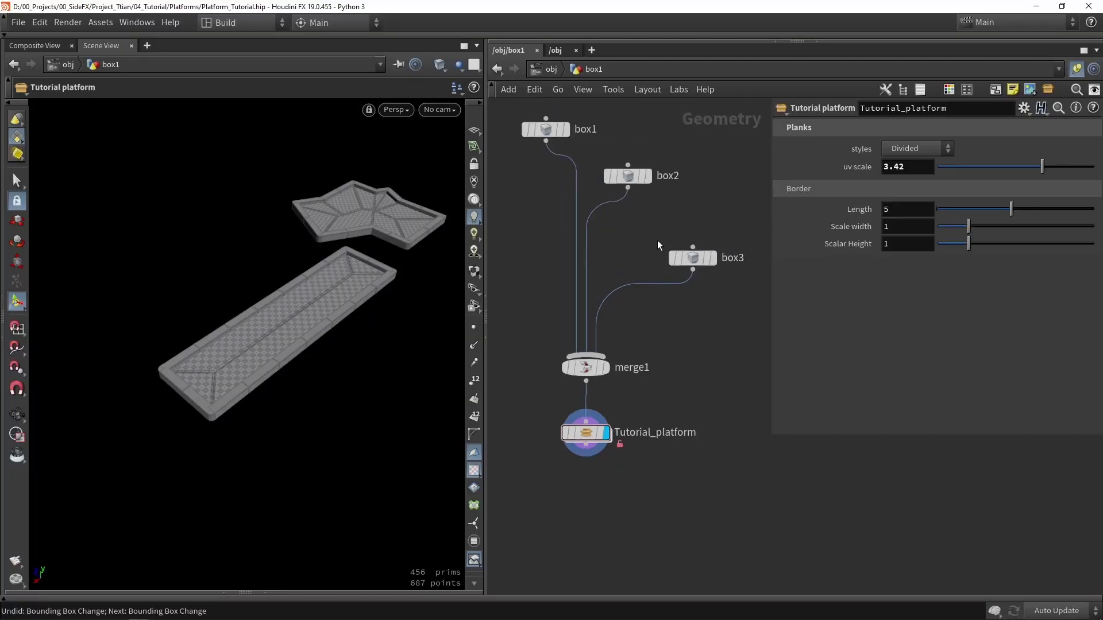
Shorten box3 to about 1.11 in X and tilt it about -60° around Z
{"action": "scroll", "coordinate": [658, 241], "scroll_direction": "up", "scroll_amount": 3}
{"action": "left_click", "coordinate": [690, 253]}
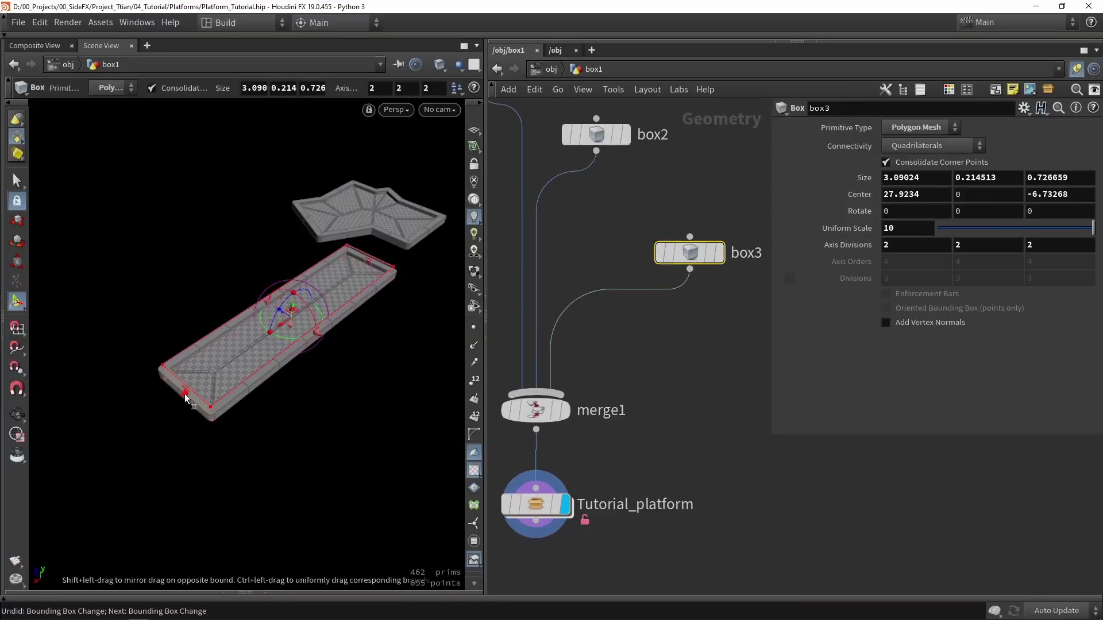
{"action": "left_click_drag", "start_coordinate": [185, 394], "coordinate": [313, 321]}
{"action": "left_click_drag", "start_coordinate": [345, 214], "coordinate": [279, 311], "text": "alt"}
{"action": "key", "text": "Return"}
{"action": "key", "text": "Escape"}
{"action": "scroll", "coordinate": [266, 284], "scroll_direction": "up", "scroll_amount": 3}
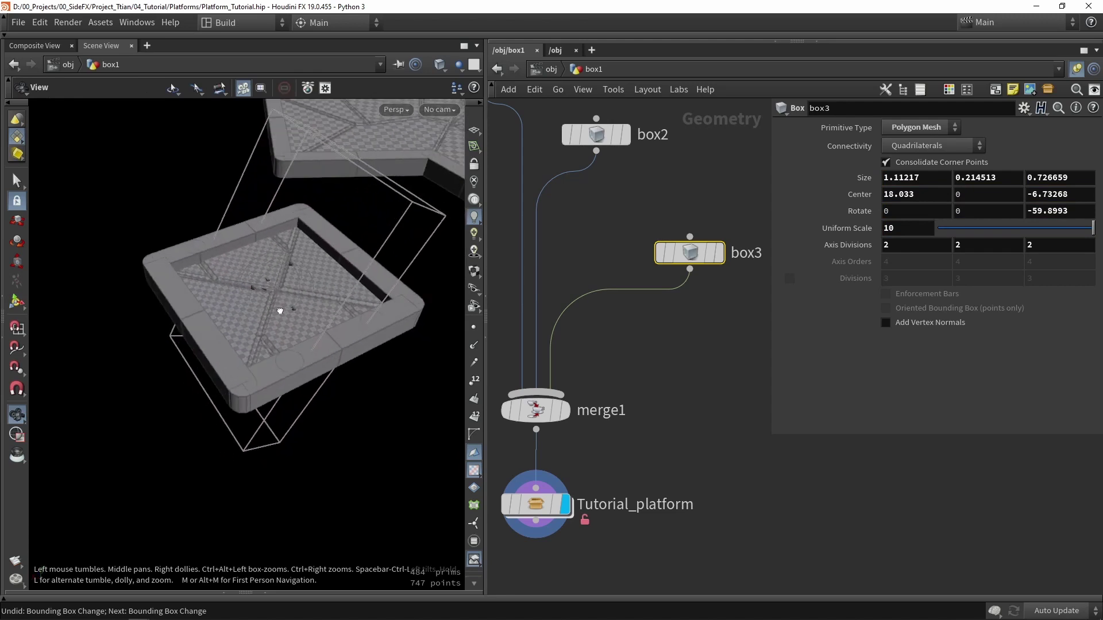
{"action": "scroll", "coordinate": [282, 310], "scroll_direction": "down", "scroll_amount": 3, "text": "alt"}
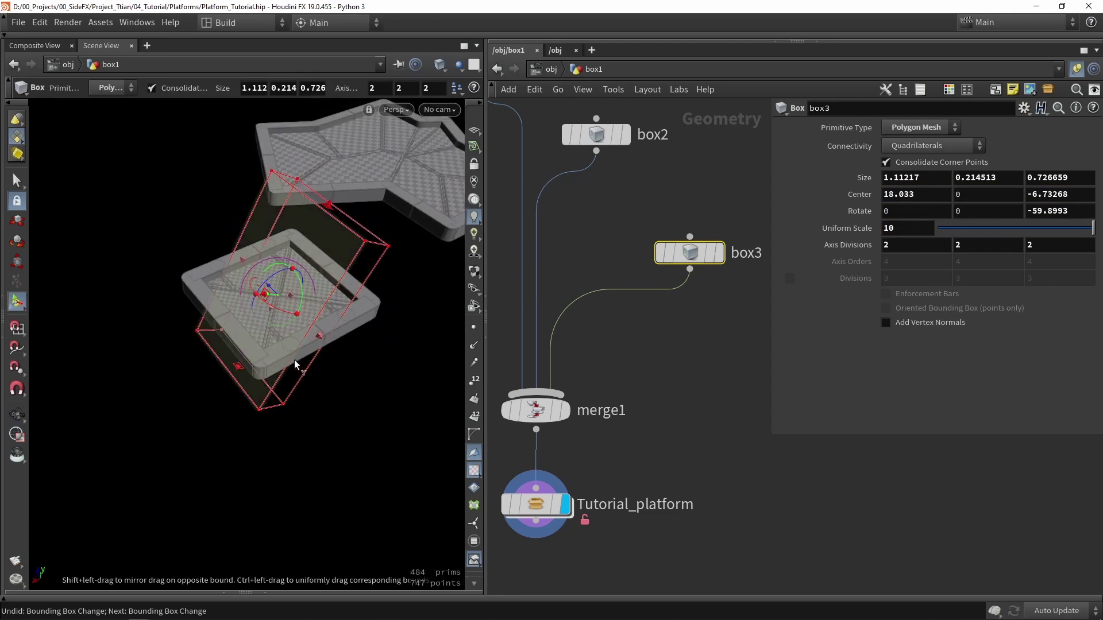
{"action": "left_click_drag", "start_coordinate": [273, 356], "coordinate": [304, 164], "text": "alt"}
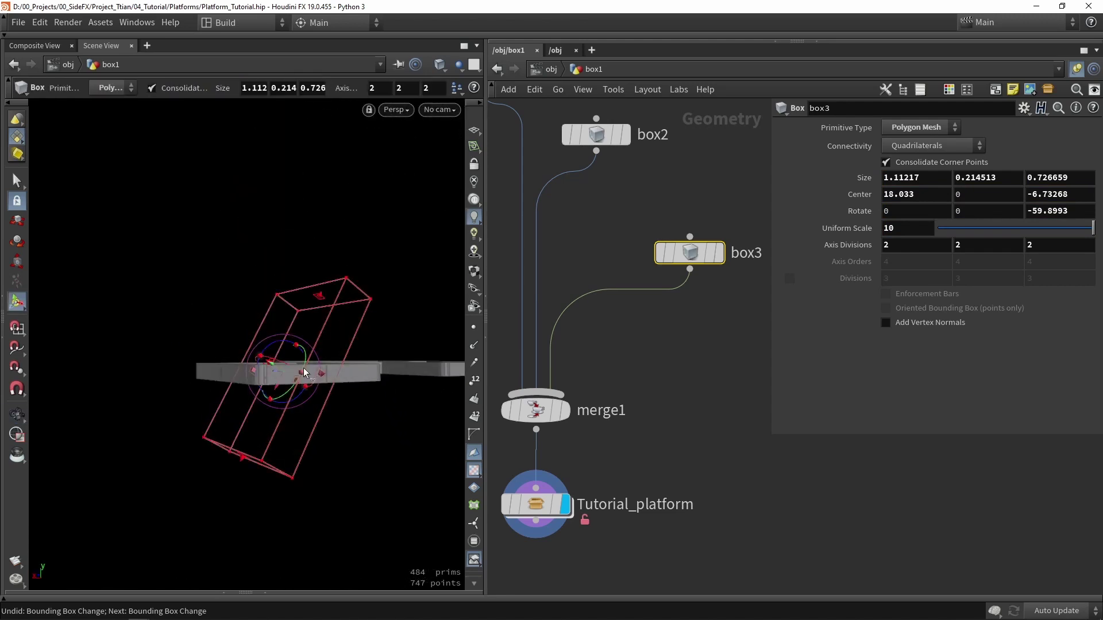
Go inside the Tutorial_platform asset and display the extract_silhouette1 node to examine the silhouette it produces
{"action": "double_click", "coordinate": [539, 511]}
{"action": "scroll", "coordinate": [595, 460], "scroll_direction": "down", "scroll_amount": 4}
{"action": "scroll", "coordinate": [595, 302], "scroll_direction": "up", "scroll_amount": 6}
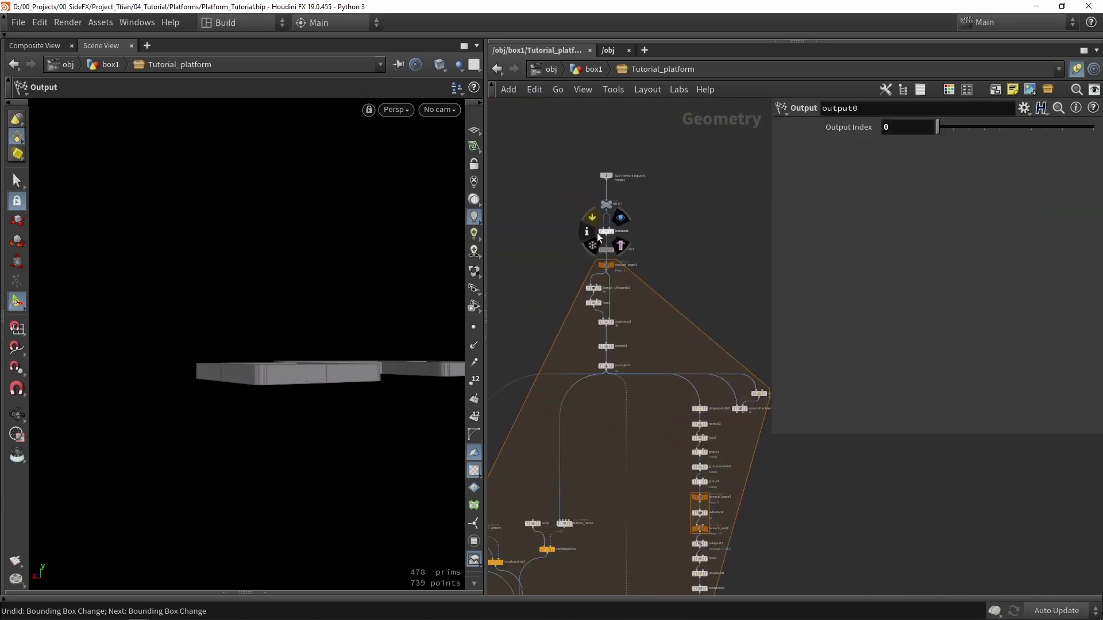
{"action": "left_click", "coordinate": [614, 322]}
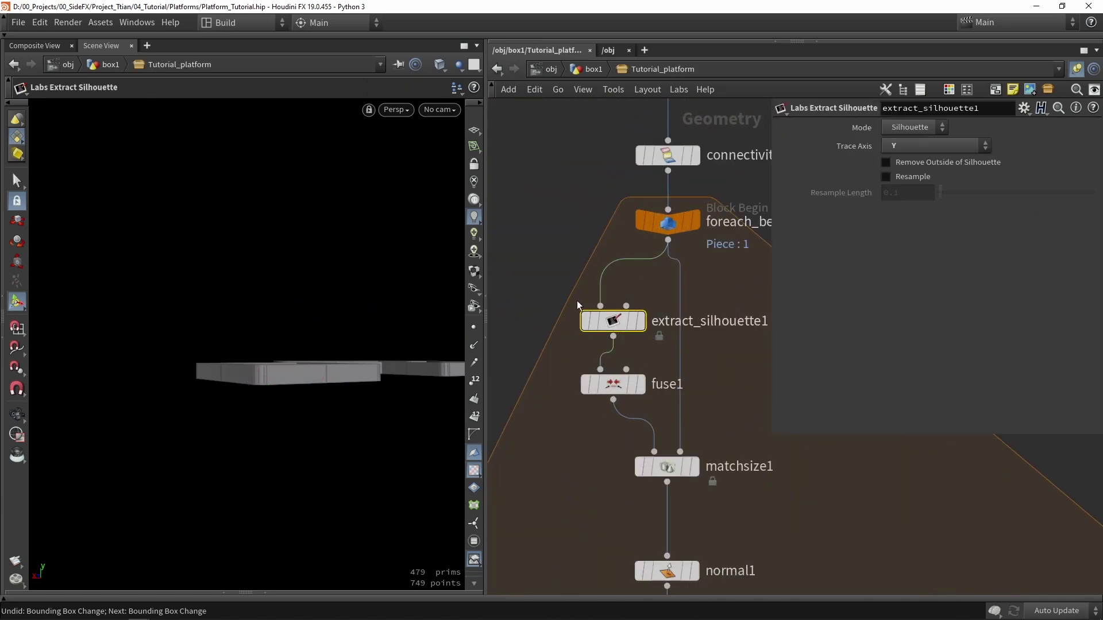
{"action": "left_click", "coordinate": [647, 287]}
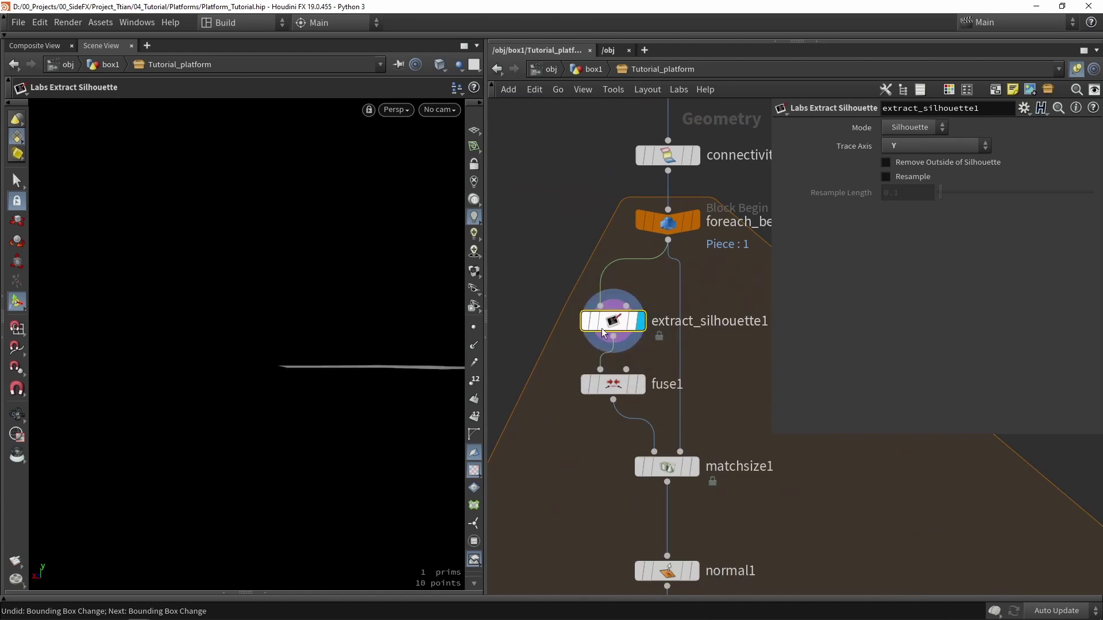
{"action": "left_click_drag", "start_coordinate": [402, 321], "coordinate": [369, 364], "text": "alt"}
{"action": "middle_click_drag", "start_coordinate": [369, 365], "coordinate": [286, 377], "text": "alt"}
{"action": "scroll", "coordinate": [301, 362], "scroll_direction": "down", "scroll_amount": 3}
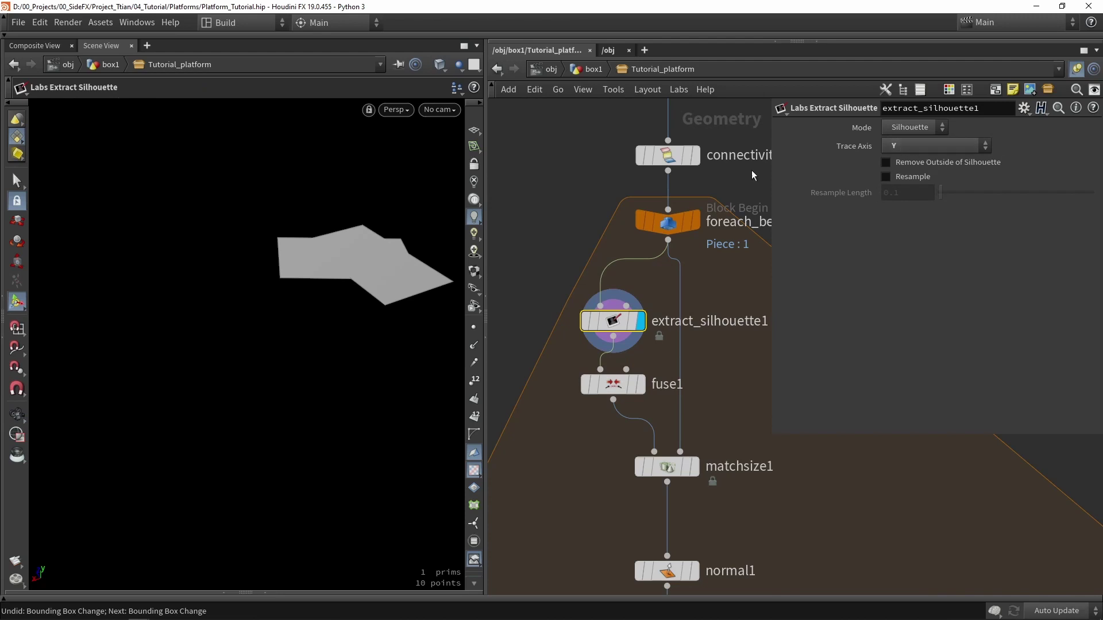
Return to the box1 network and set box3's tilt to about -21.6° around Z
{"action": "left_click", "coordinate": [592, 70]}
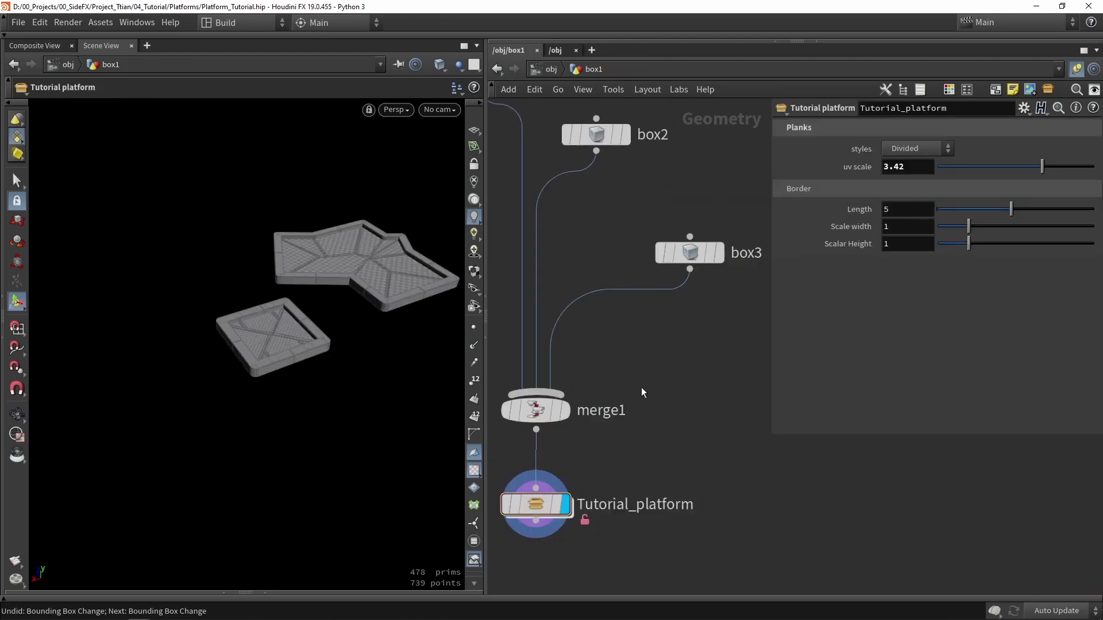
{"action": "left_click", "coordinate": [684, 252]}
{"action": "left_click_drag", "start_coordinate": [193, 304], "coordinate": [169, 281], "text": "alt"}
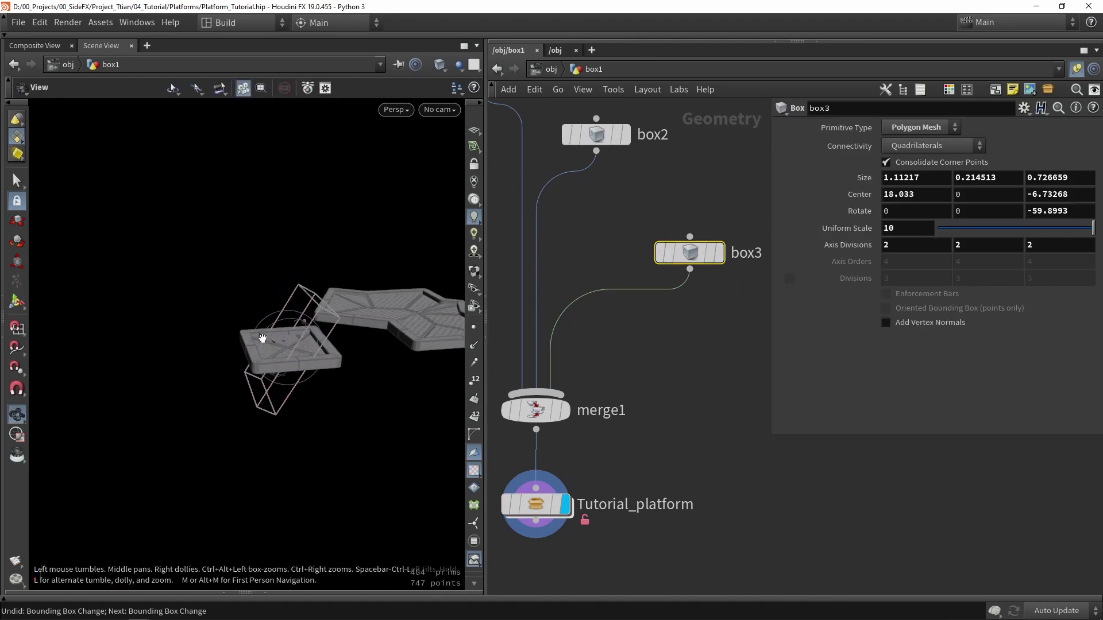
{"action": "key", "text": "Return"}
{"action": "mouse_move", "coordinate": [262, 339]}
{"action": "left_mouse_down"}
{"action": "mouse_move", "coordinate": [310, 327]}
{"action": "mouse_move", "coordinate": [276, 345]}
{"action": "left_mouse_up"}
{"action": "key", "text": "Escape"}
{"action": "key", "text": "Return"}
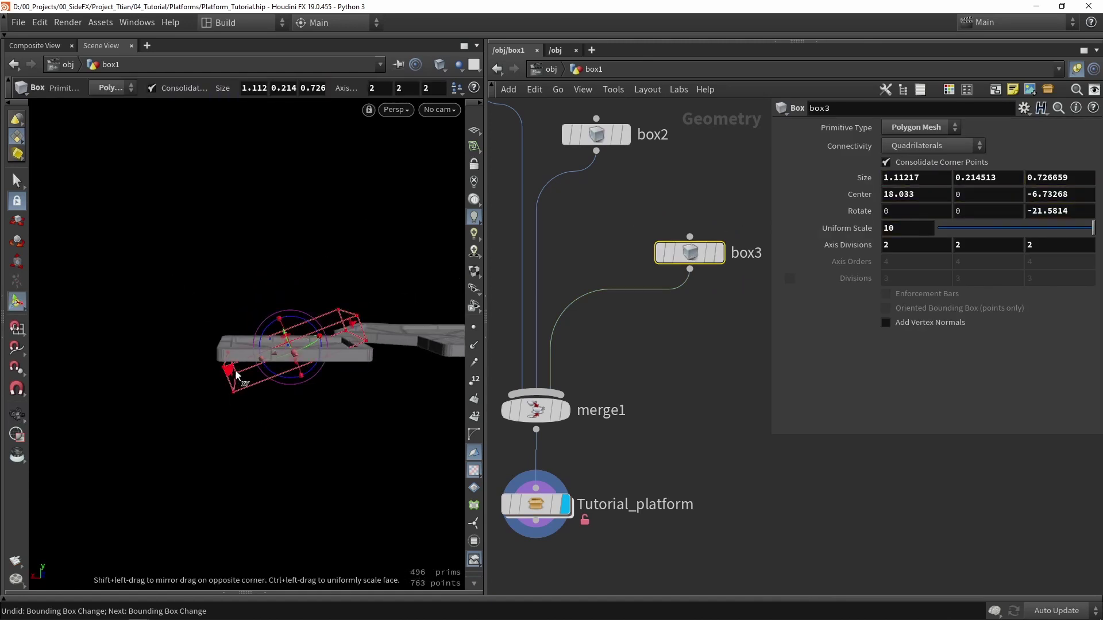
Stretch box3 along its length to about 2.5 in X and inspect the tilted box against the generated platform
{"action": "left_click_drag", "start_coordinate": [231, 377], "coordinate": [58, 438]}
{"action": "key", "text": "space"}
{"action": "scroll", "coordinate": [310, 268], "scroll_direction": "down", "scroll_amount": 2}
{"action": "left_click_drag", "start_coordinate": [310, 268], "coordinate": [308, 276]}
{"action": "middle_click_drag", "start_coordinate": [308, 276], "coordinate": [300, 236]}
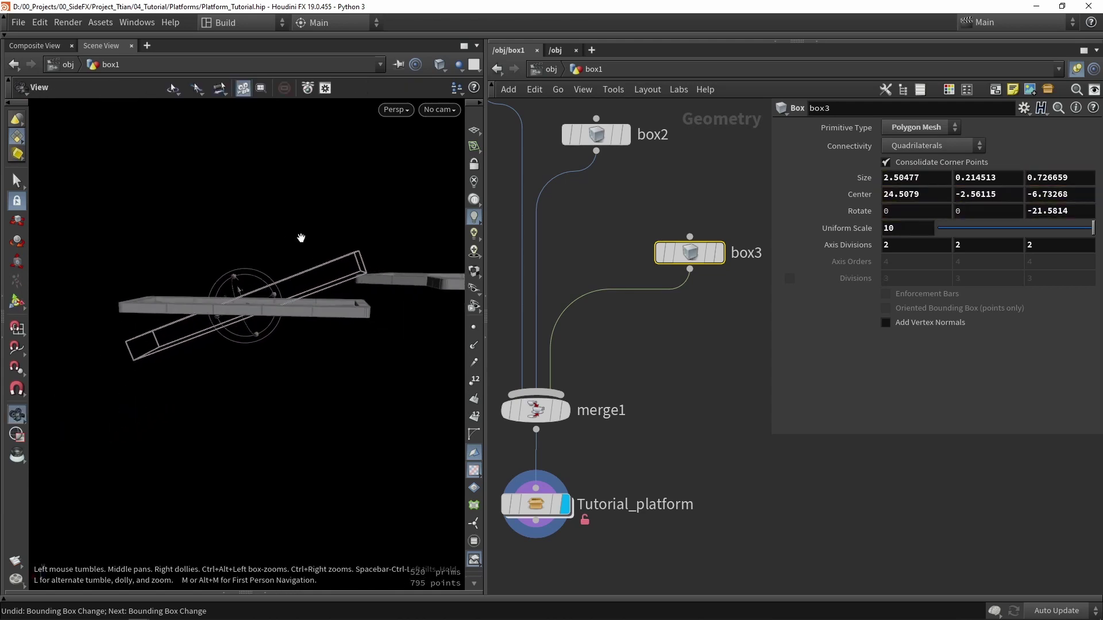
{"action": "left_click_drag", "start_coordinate": [350, 253], "coordinate": [376, 222]}
{"action": "key", "text": "Return"}
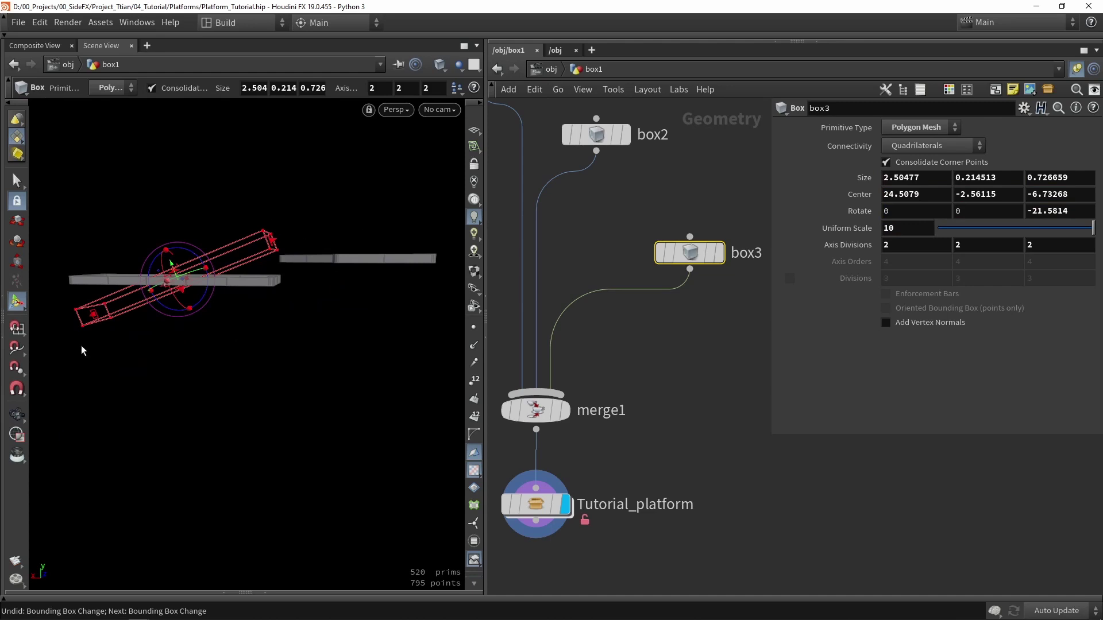
{"action": "middle_click_drag", "start_coordinate": [82, 350], "coordinate": [180, 355]}
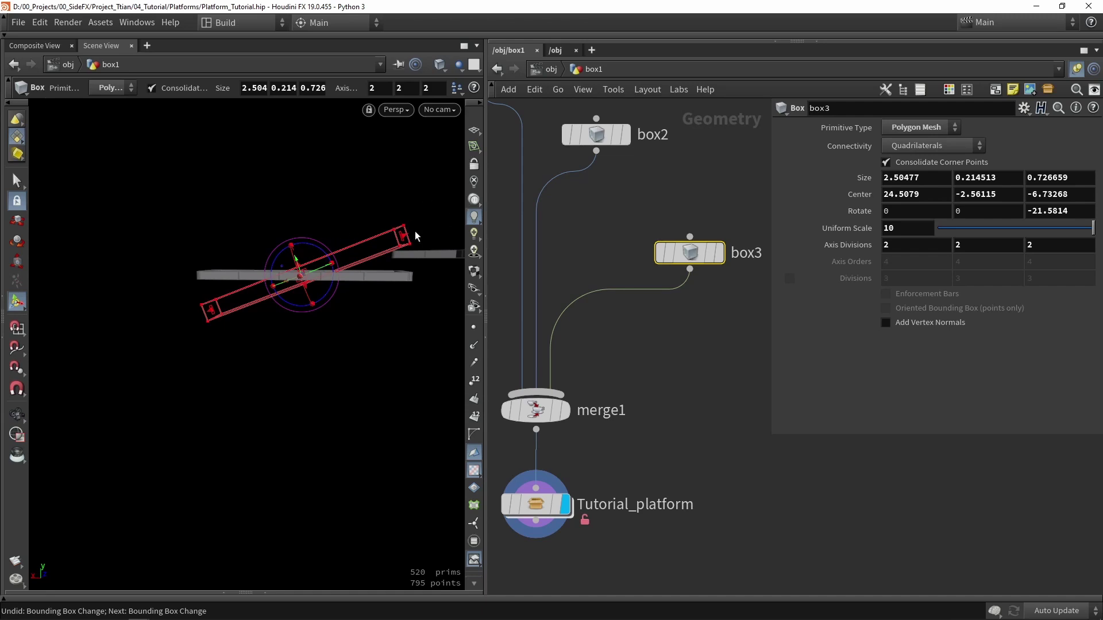
{"action": "left_click_drag", "start_coordinate": [415, 235], "coordinate": [347, 310]}
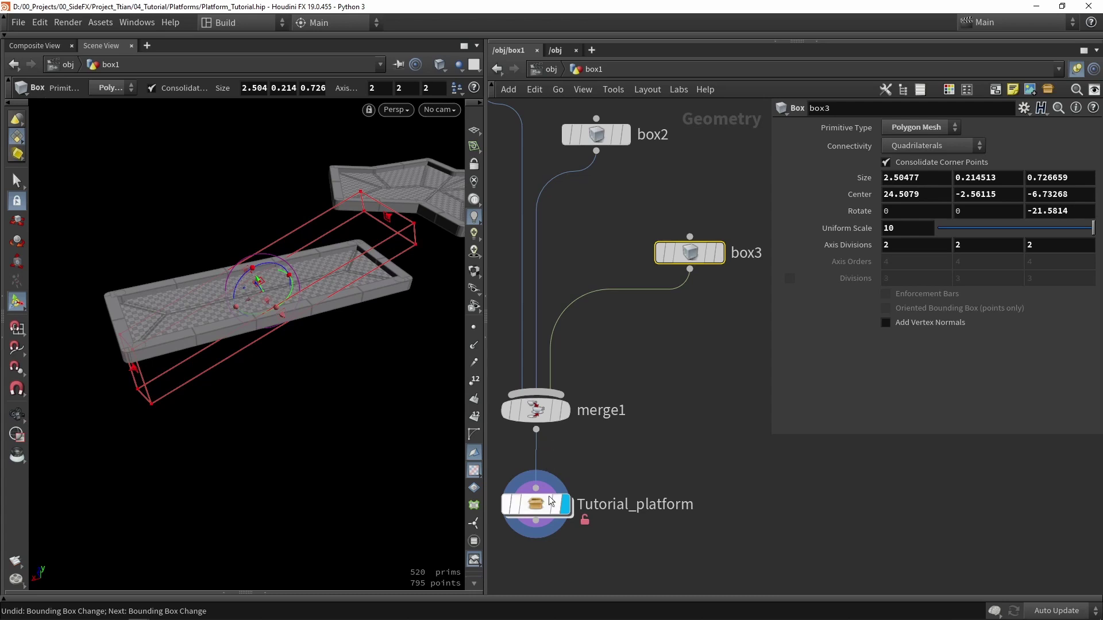
Inside Tutorial_platform, move the input, INPUT, boolean1 and connectivity1 nodes up to leave space above foreach_begin1
{"action": "double_click", "coordinate": [542, 513]}
{"action": "scroll", "coordinate": [557, 500], "scroll_direction": "down", "scroll_amount": 4}
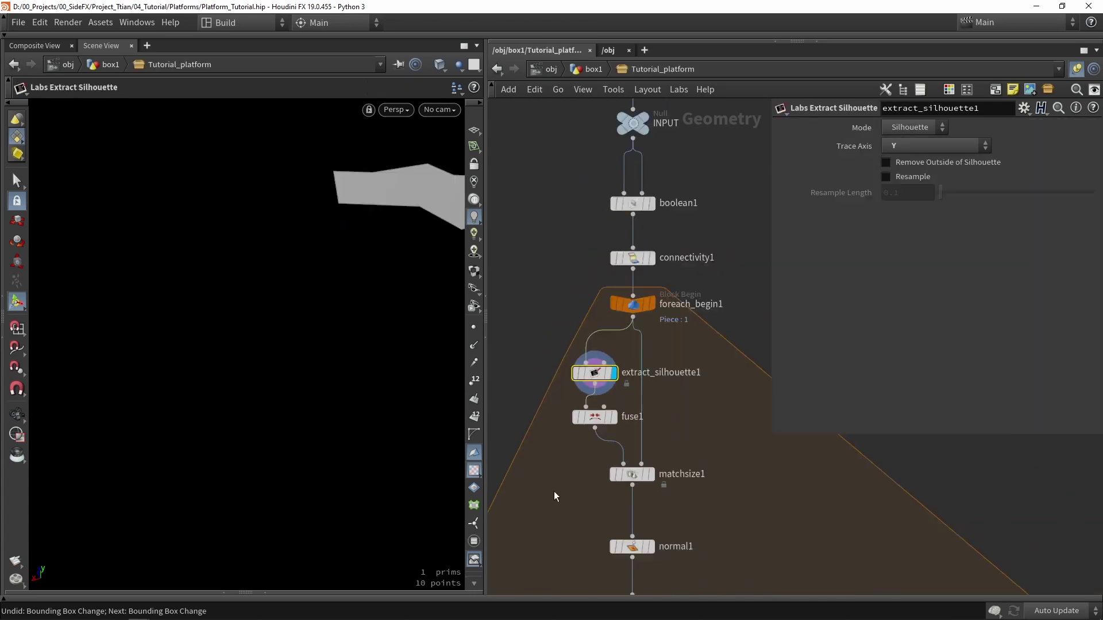
{"action": "scroll", "coordinate": [536, 342], "scroll_direction": "up", "scroll_amount": 3}
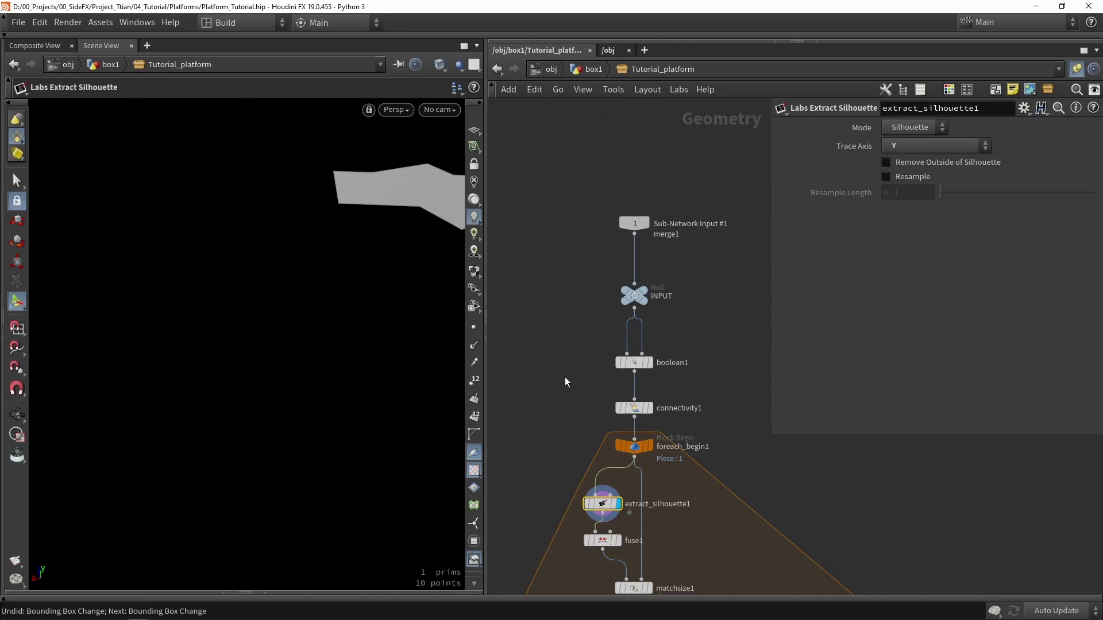
{"action": "left_click_drag", "start_coordinate": [596, 209], "coordinate": [704, 422]}
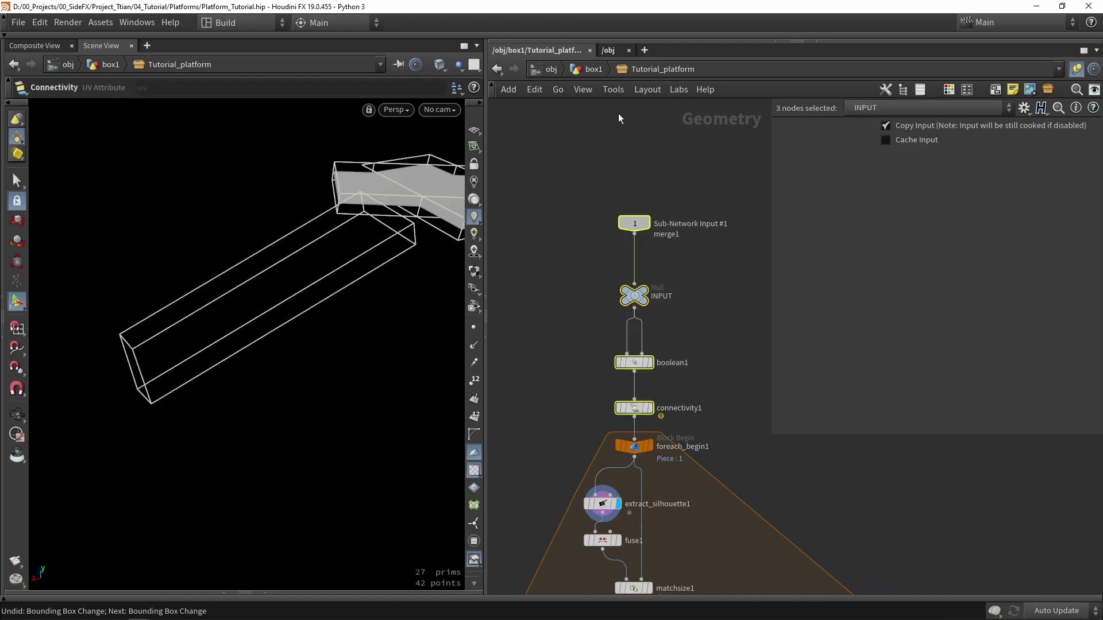
{"action": "scroll", "coordinate": [635, 408], "scroll_direction": "down", "scroll_amount": 3}
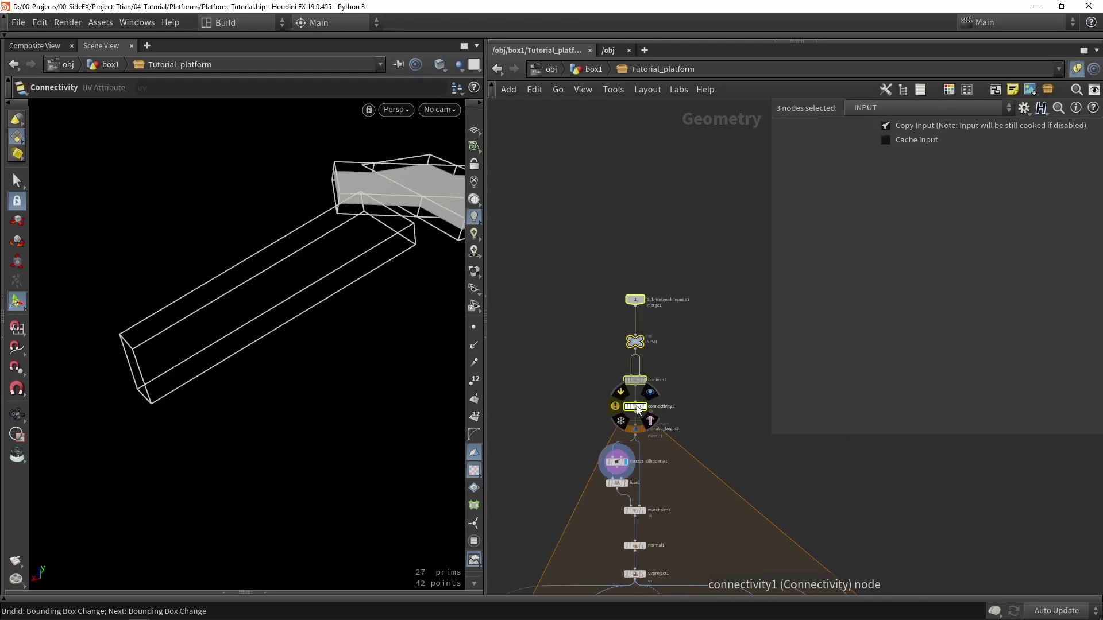
{"action": "left_click_drag", "start_coordinate": [634, 408], "coordinate": [637, 185]}
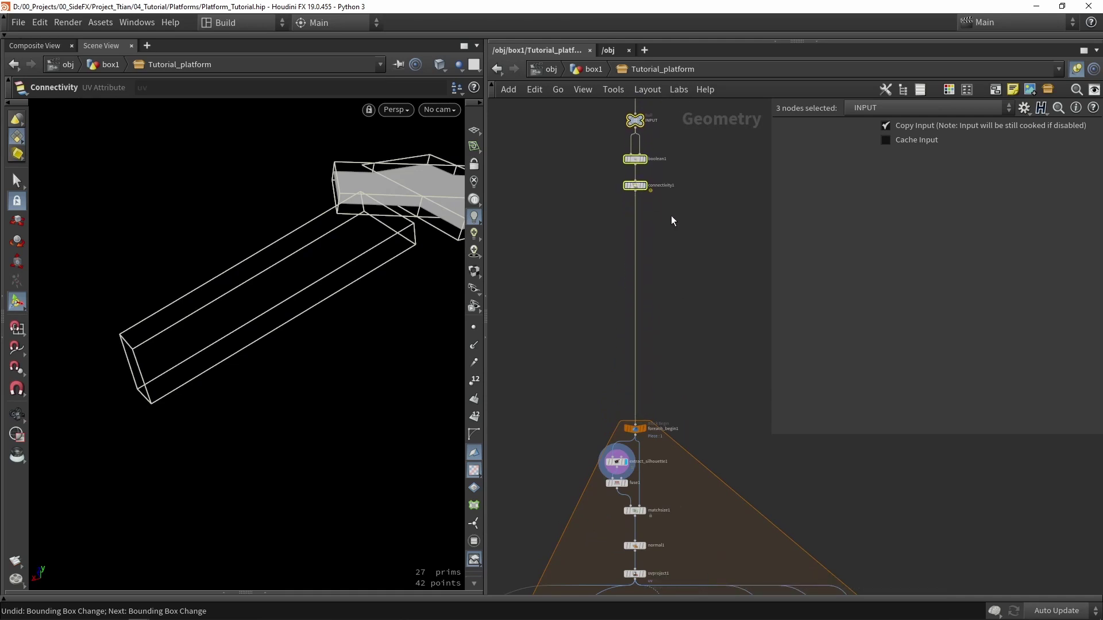
{"action": "middle_click_drag", "start_coordinate": [662, 216], "coordinate": [667, 362]}
{"action": "scroll", "coordinate": [661, 322], "scroll_direction": "up", "scroll_amount": 2}
{"action": "left_click_drag", "start_coordinate": [639, 339], "coordinate": [636, 241]}
{"action": "scroll", "coordinate": [642, 255], "scroll_direction": "down", "scroll_amount": 5}
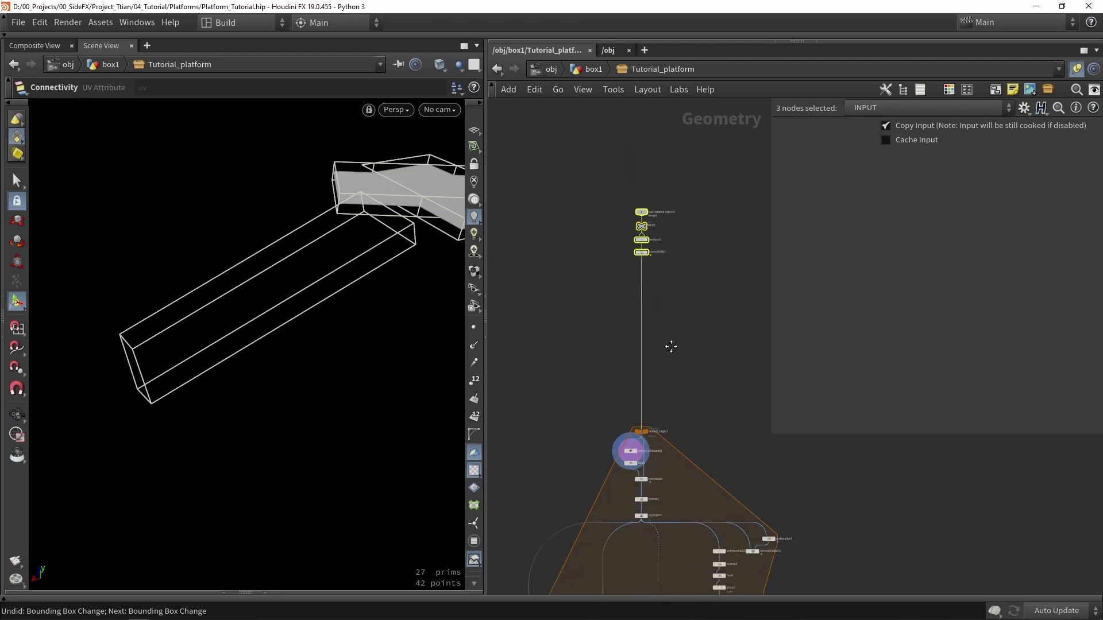
{"action": "middle_click_drag", "start_coordinate": [672, 345], "coordinate": [670, 316]}
{"action": "scroll", "coordinate": [639, 239], "scroll_direction": "up", "scroll_amount": 3}
{"action": "left_click", "coordinate": [567, 290]}
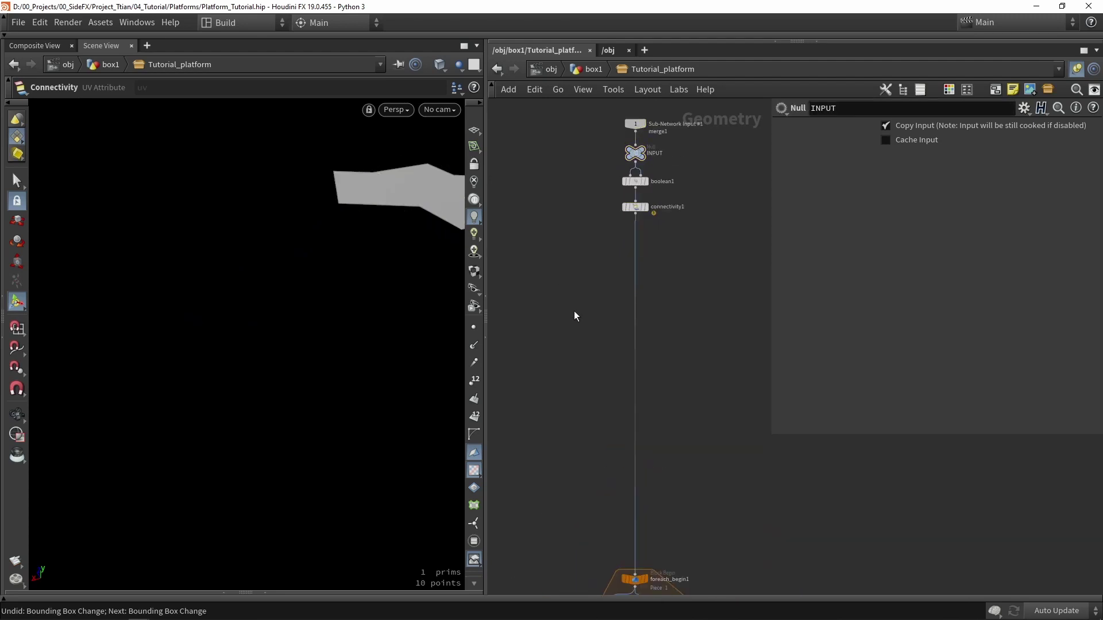
Add a For-Each Connected Piece loop beside the main chain and delete its extra connectivity2 node
{"action": "key", "text": "Tab"}
{"action": "type", "text": "for"}
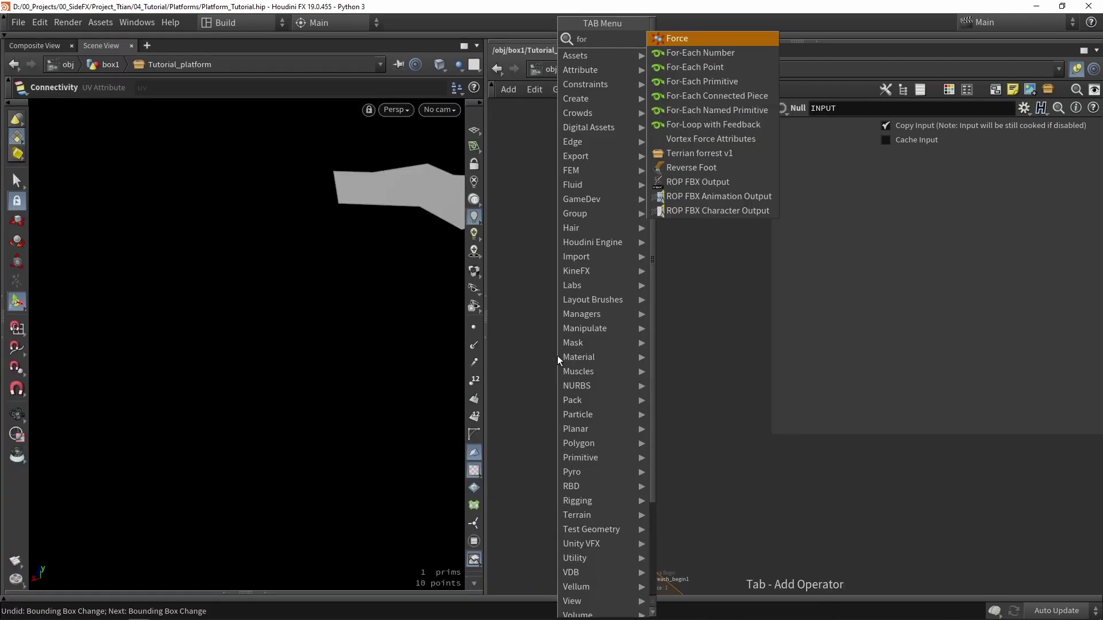
{"action": "left_click", "coordinate": [717, 96]}
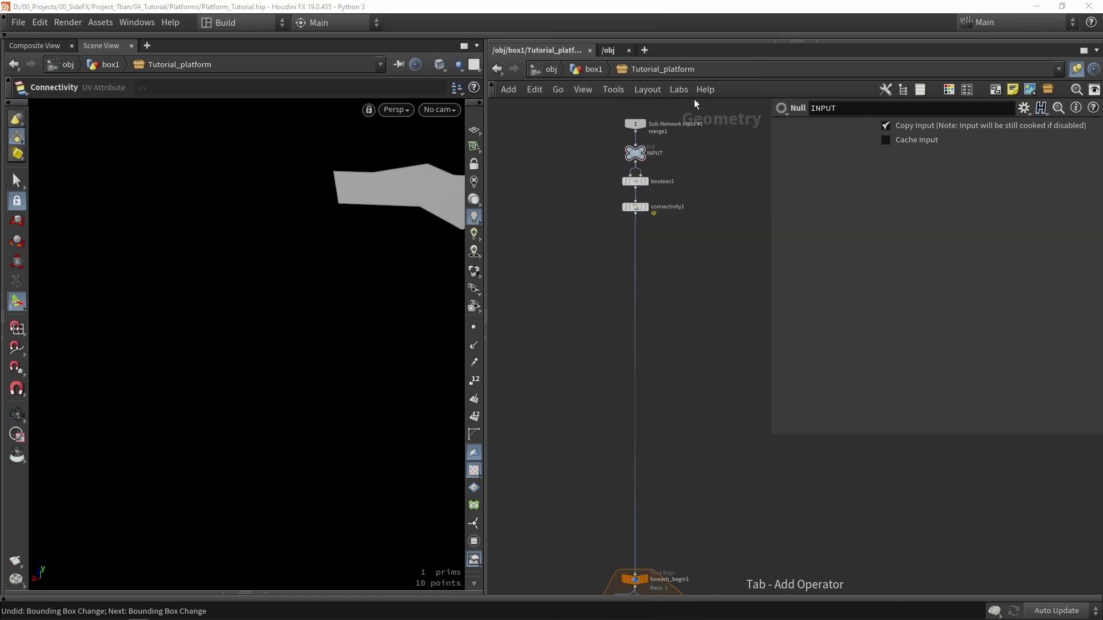
{"action": "left_click", "coordinate": [568, 310]}
{"action": "scroll", "coordinate": [568, 310], "scroll_direction": "up", "scroll_amount": 2}
{"action": "left_click", "coordinate": [670, 162]}
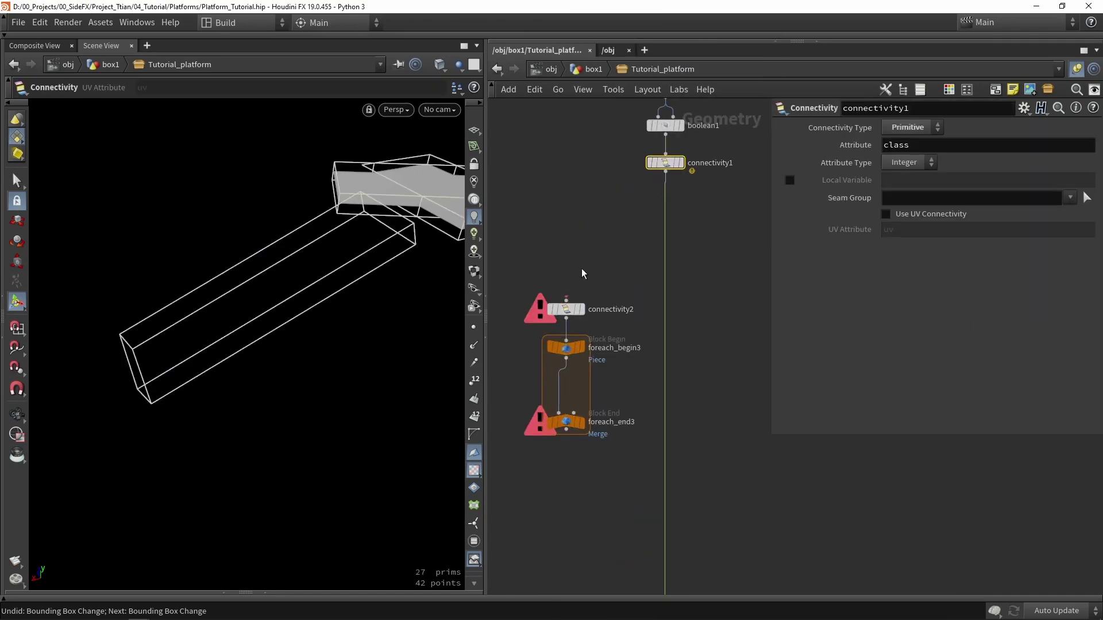
{"action": "left_click_drag", "start_coordinate": [545, 277], "coordinate": [621, 325]}
{"action": "key", "text": "Delete"}
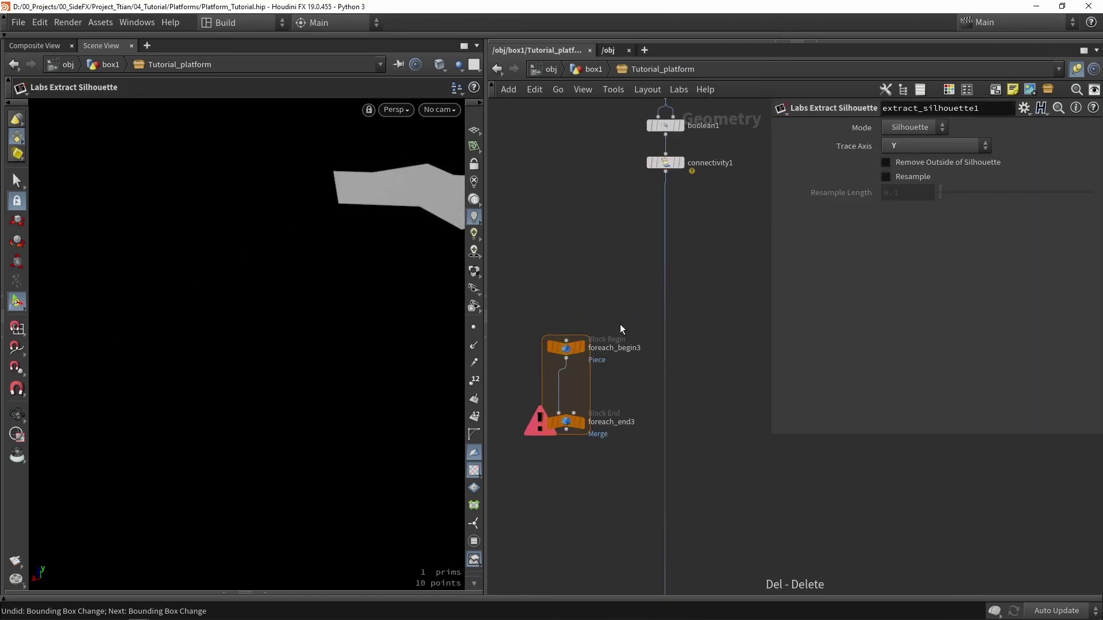
Wire the new loop between connectivity1 and foreach_begin1, line up its blocks with the chain, and display foreach_end3
{"action": "left_click_drag", "start_coordinate": [666, 171], "coordinate": [566, 339]}
{"action": "scroll", "coordinate": [577, 314], "scroll_direction": "down", "scroll_amount": 3}
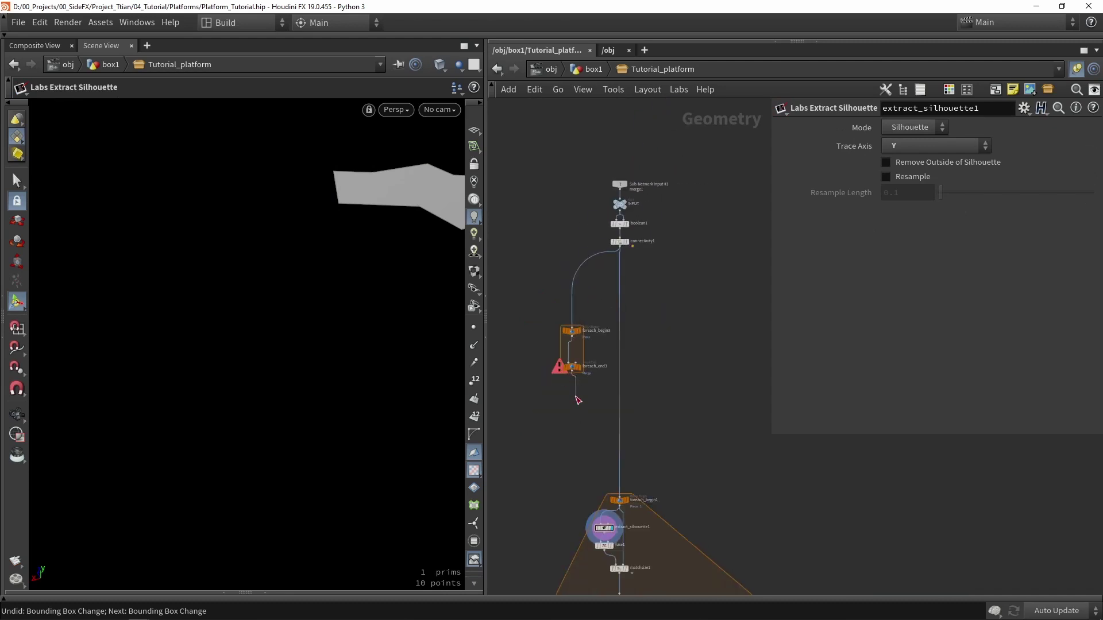
{"action": "left_click_drag", "start_coordinate": [578, 401], "coordinate": [620, 496]}
{"action": "left_click_drag", "start_coordinate": [573, 330], "coordinate": [622, 269]}
{"action": "left_click_drag", "start_coordinate": [573, 371], "coordinate": [620, 388]}
{"action": "scroll", "coordinate": [619, 301], "scroll_direction": "up", "scroll_amount": 4}
{"action": "middle_click_drag", "start_coordinate": [644, 283], "coordinate": [620, 300]}
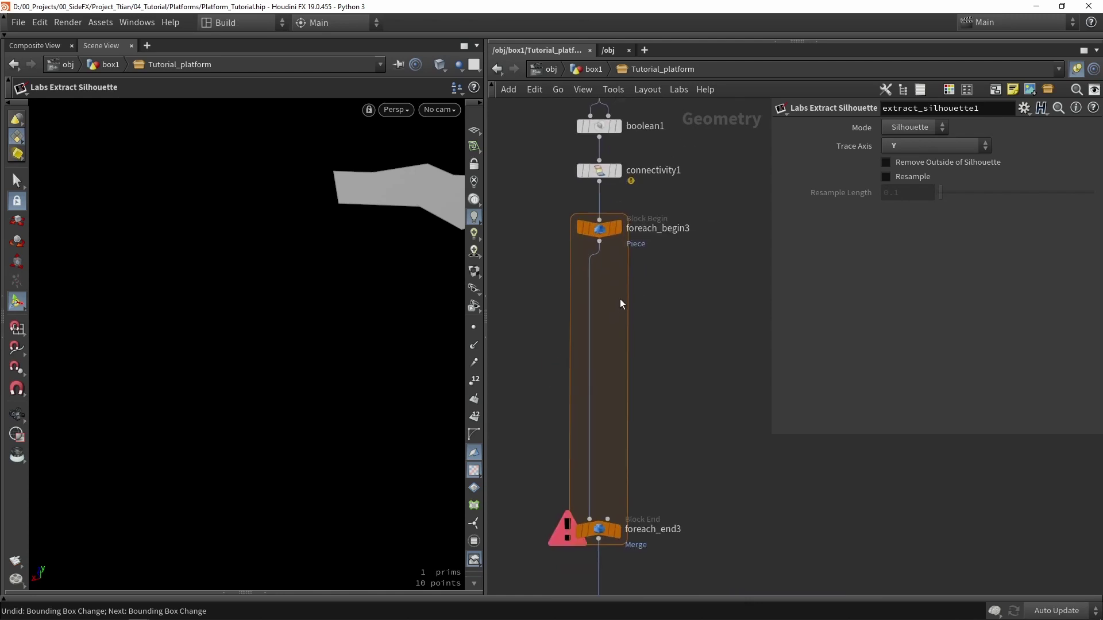
{"action": "left_click", "coordinate": [618, 533]}
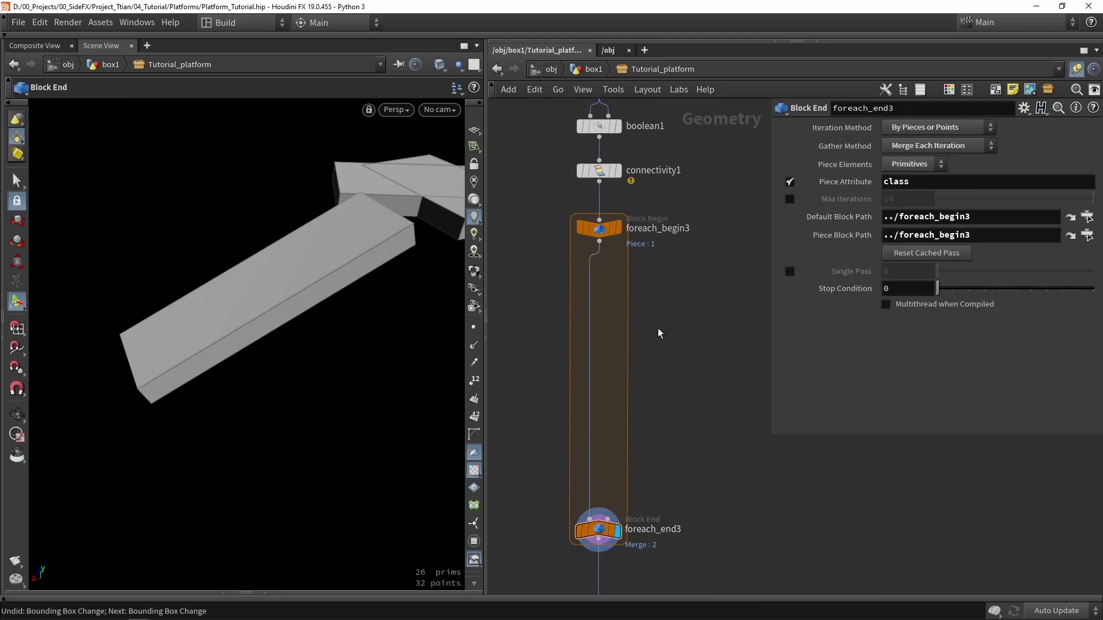
Add a Bound node inside the new loop, connect foreach_begin3 to its input and display it
{"action": "key", "text": "Tab"}
{"action": "type", "text": "bound"}
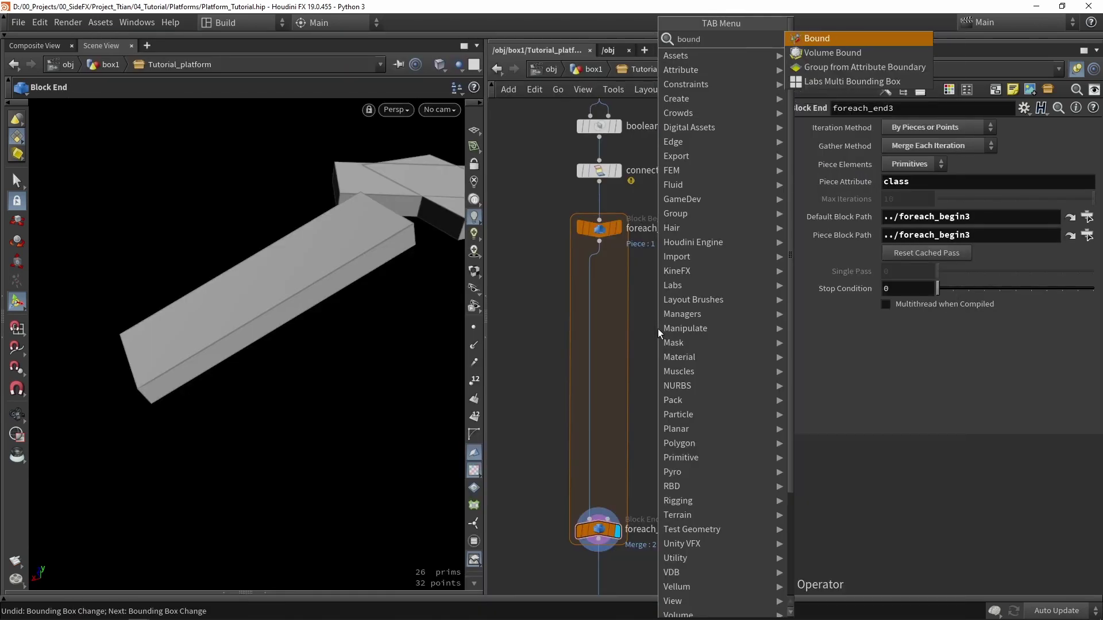
{"action": "key", "text": "Return"}
{"action": "left_click", "coordinate": [632, 293]}
{"action": "scroll", "coordinate": [632, 293], "scroll_direction": "up", "scroll_amount": 4}
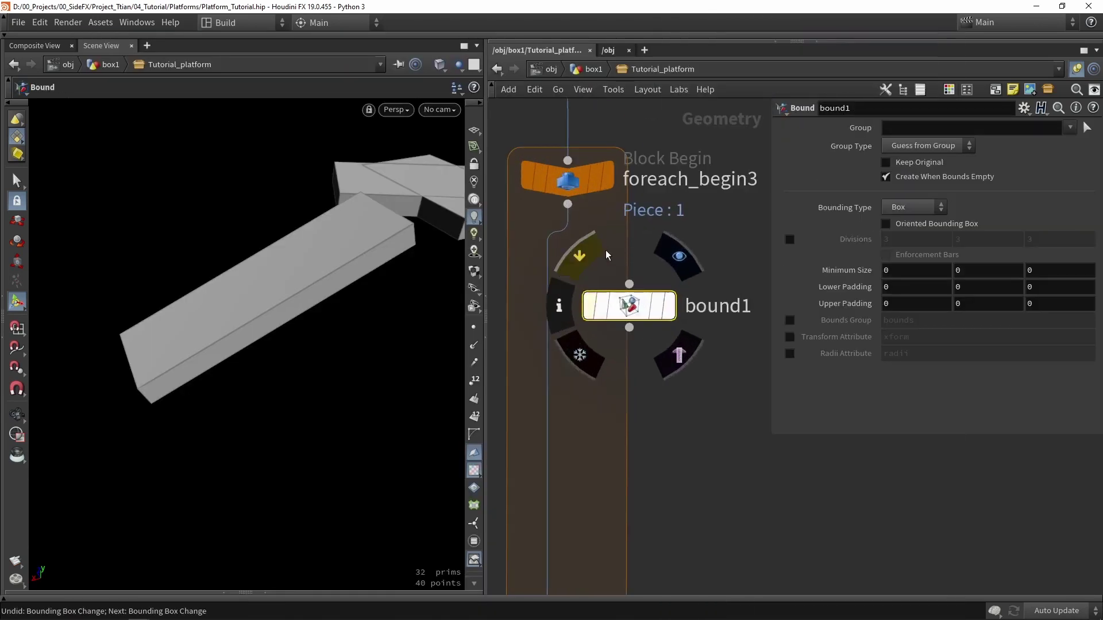
{"action": "left_click_drag", "start_coordinate": [576, 211], "coordinate": [627, 322]}
{"action": "left_click", "coordinate": [670, 306]}
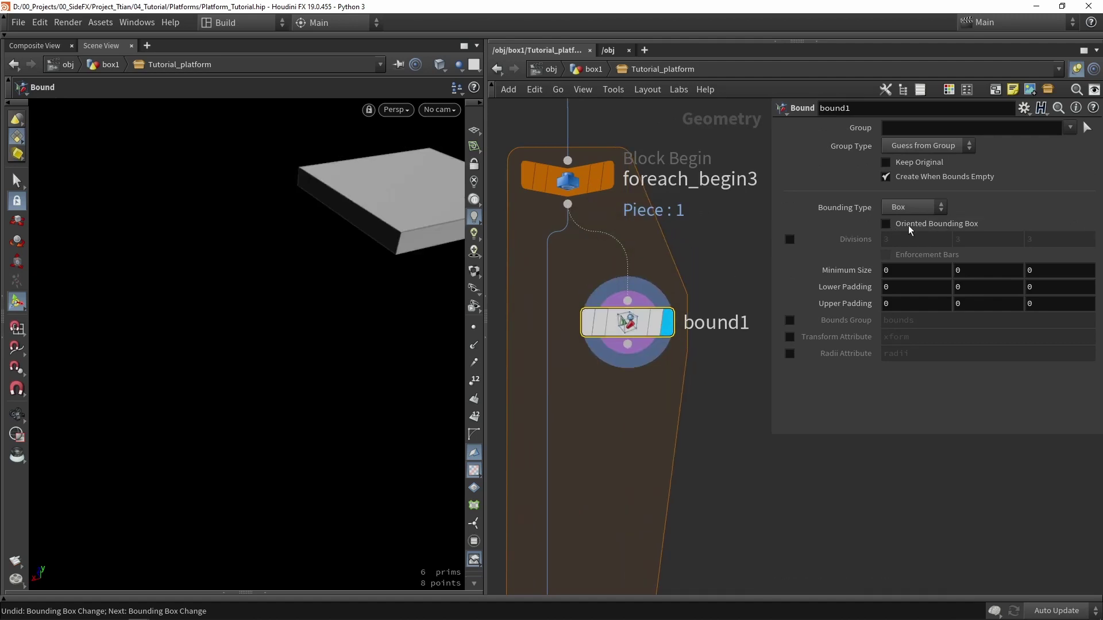
Compare bound1 with Oriented Bounding Box on and off in wireframe, showing foreach_begin3 as a template
{"action": "left_click", "coordinate": [910, 227]}
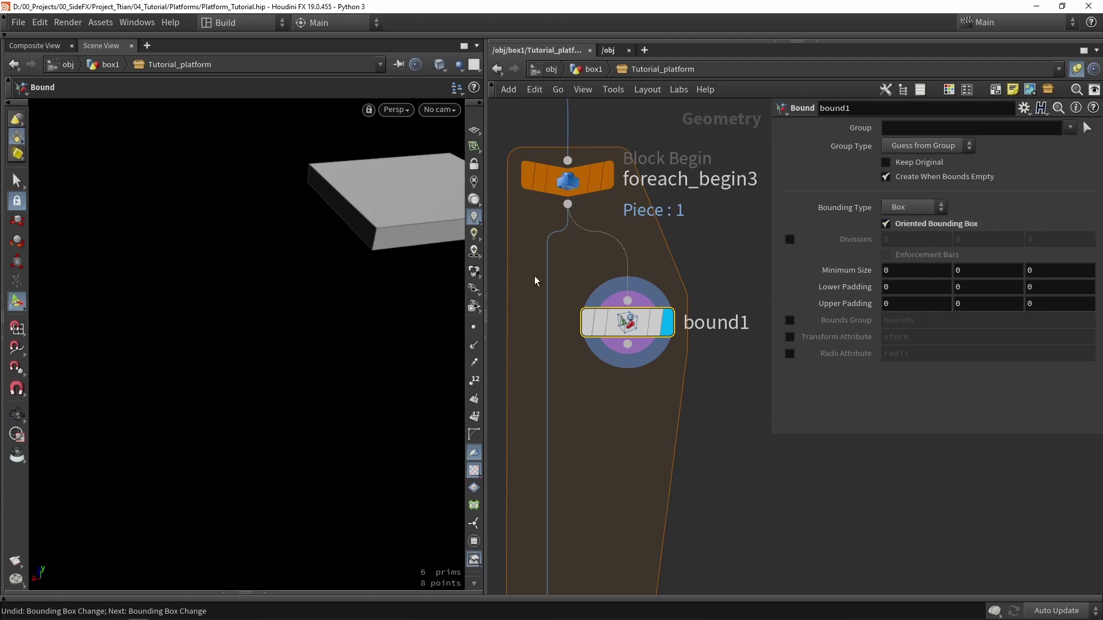
{"action": "key", "text": "w"}
{"action": "left_click_drag", "start_coordinate": [299, 271], "coordinate": [328, 293], "text": "alt"}
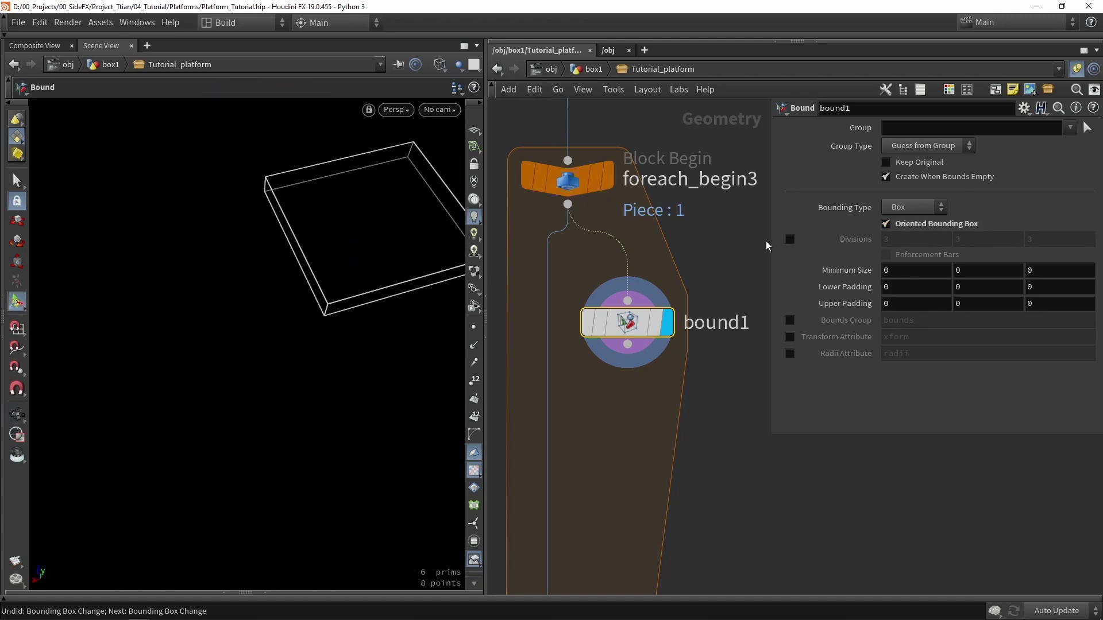
{"action": "left_click", "coordinate": [925, 223]}
{"action": "left_click", "coordinate": [596, 177]}
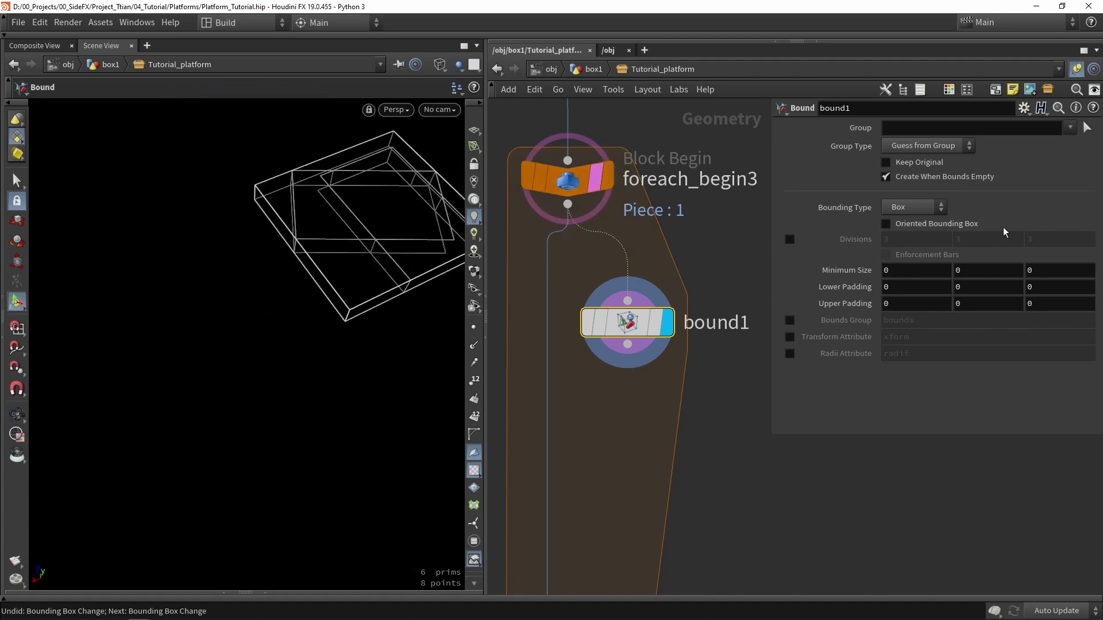
Turn on Oriented Bounding Box for bound1 and restore shaded display without the foreach_begin3 template
{"action": "left_click", "coordinate": [956, 227]}
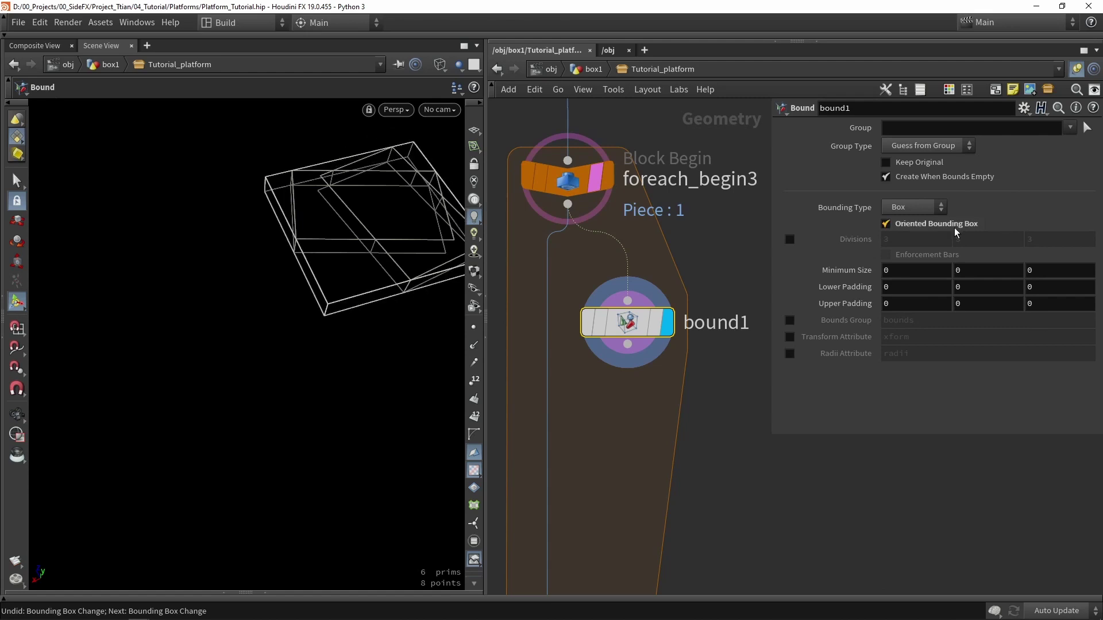
{"action": "key", "text": "w"}
{"action": "left_click_drag", "start_coordinate": [308, 278], "coordinate": [323, 214], "text": "alt"}
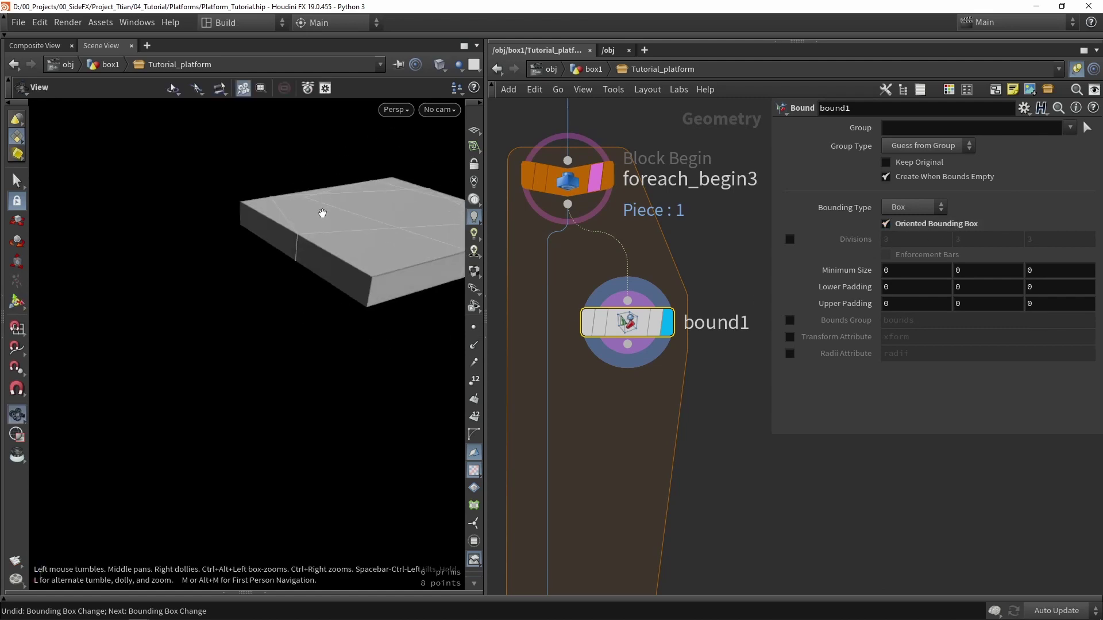
{"action": "middle_click_drag", "start_coordinate": [323, 215], "coordinate": [200, 214], "text": "alt"}
{"action": "left_click", "coordinate": [603, 186]}
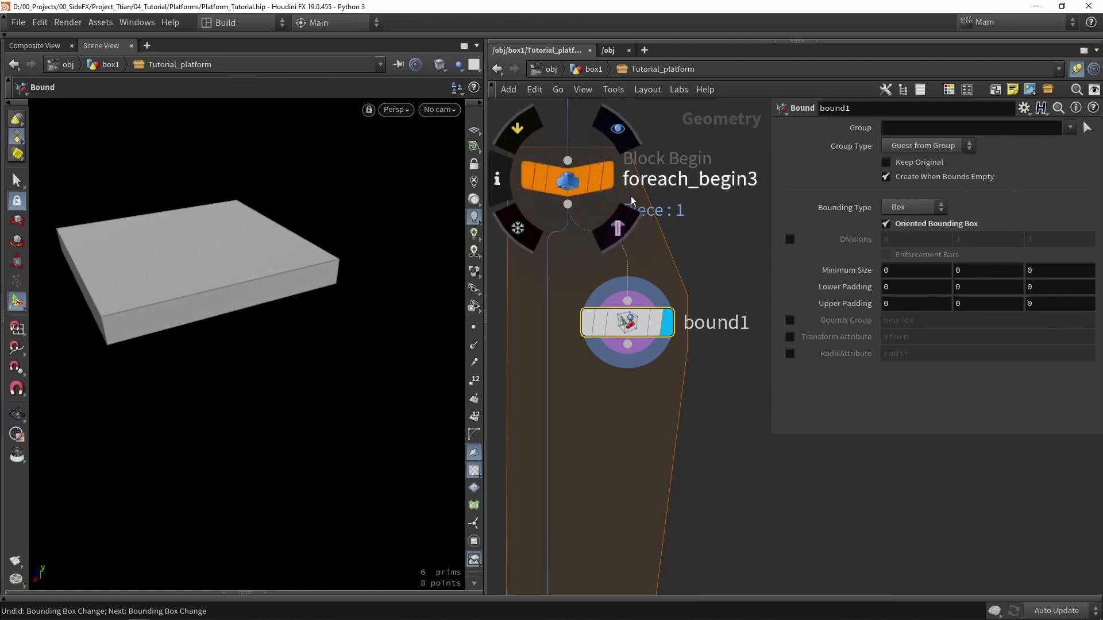
Enable the xform Transform Attribute output on bound1 and inspect its detail values in the Geometry Spreadsheet
{"action": "left_click", "coordinate": [790, 338]}
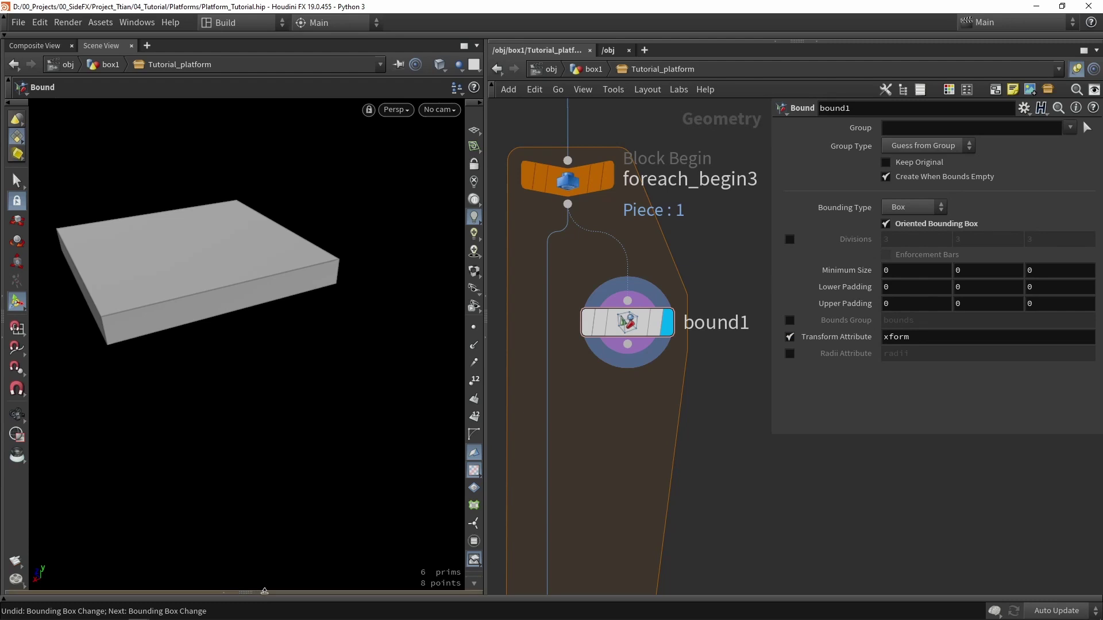
{"action": "left_click", "coordinate": [257, 592]}
{"action": "left_click", "coordinate": [110, 448]}
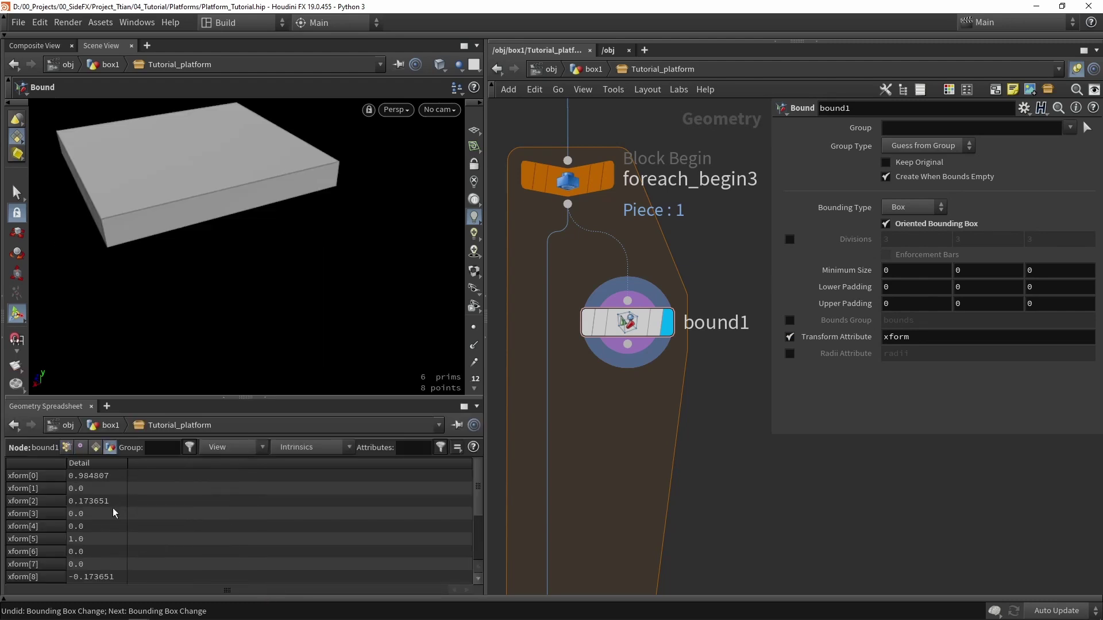
{"action": "scroll", "coordinate": [107, 532], "scroll_direction": "down", "scroll_amount": 3}
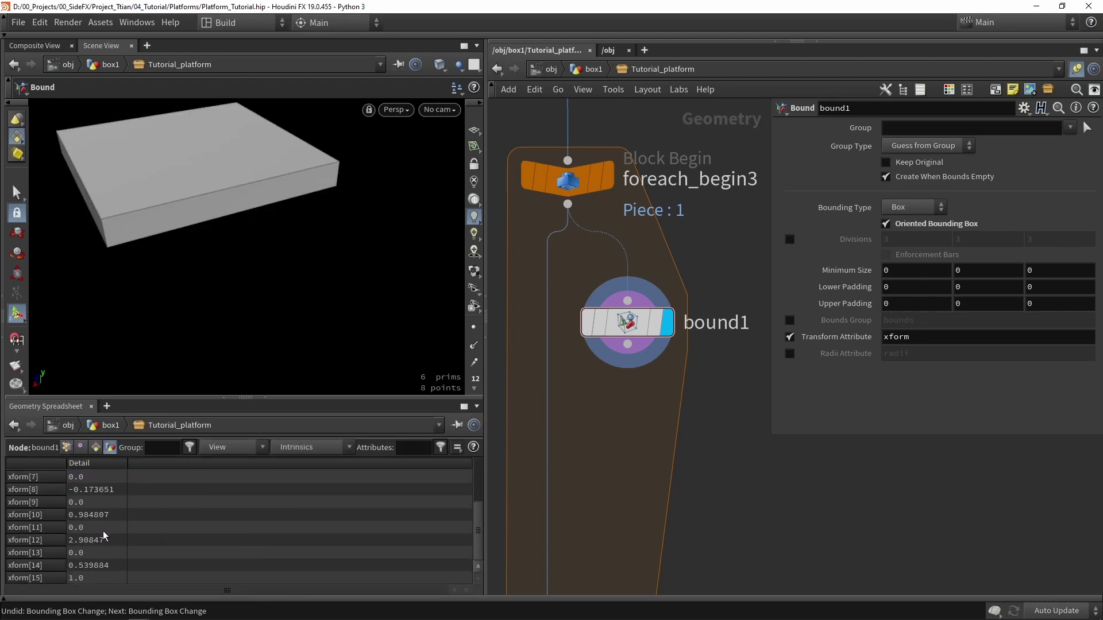
{"action": "left_click", "coordinate": [103, 567]}
{"action": "left_click", "coordinate": [105, 580]}
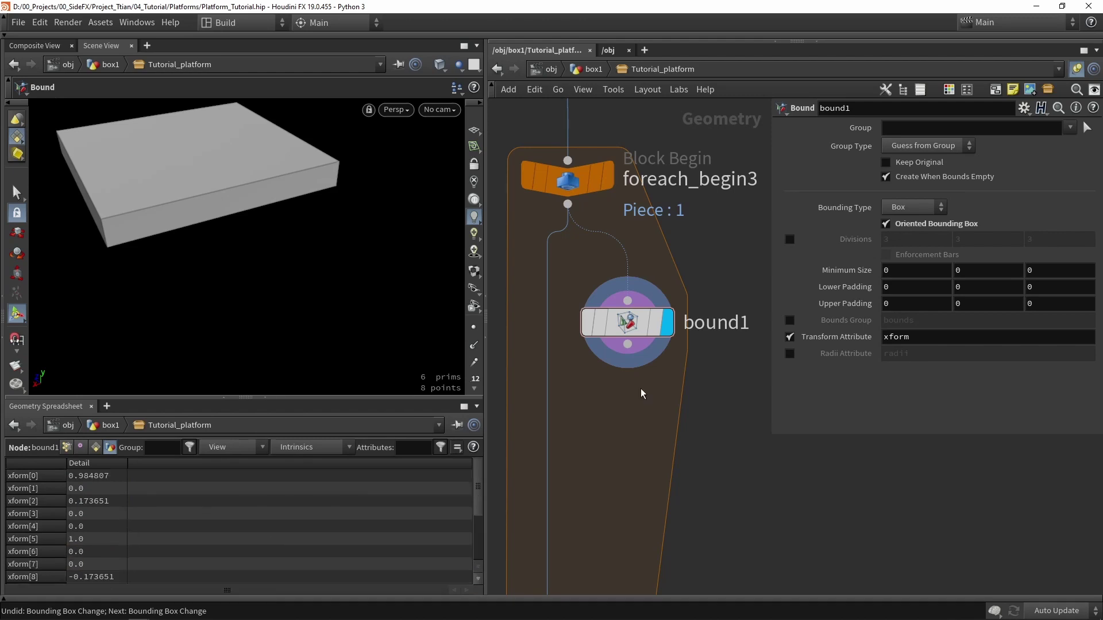
{"action": "left_click_drag", "start_coordinate": [193, 201], "coordinate": [268, 149], "text": "alt"}
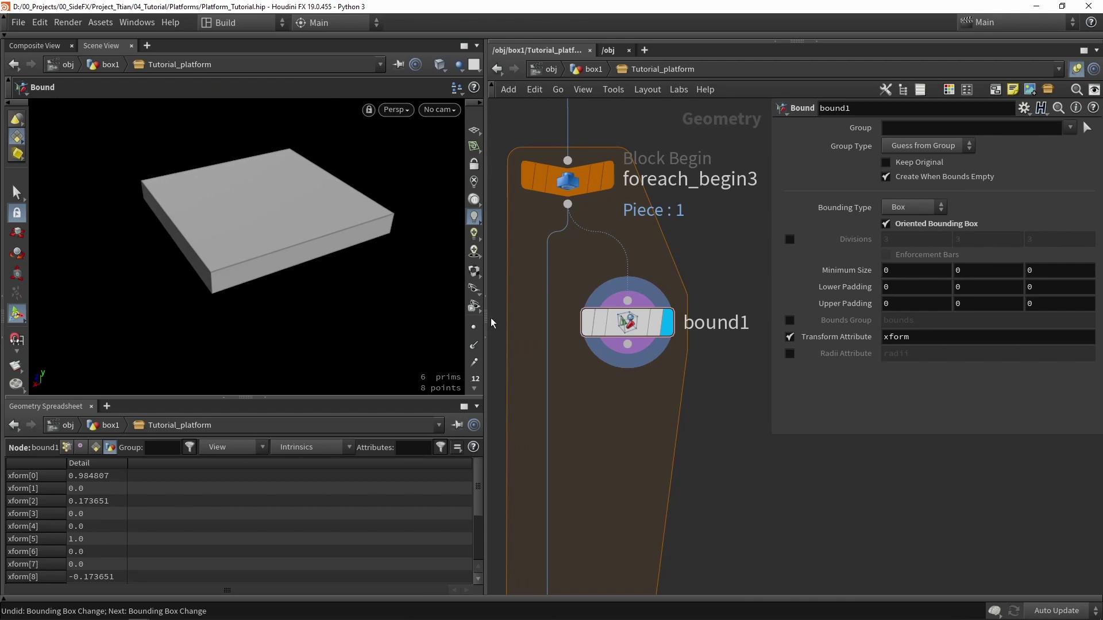
Move bound1 aside to make room inside the loop and review all of its xform matrix entries
{"action": "left_click_drag", "start_coordinate": [629, 325], "coordinate": [725, 297]}
{"action": "scroll", "coordinate": [724, 347], "scroll_direction": "down", "scroll_amount": 2}
{"action": "middle_click_drag", "start_coordinate": [715, 388], "coordinate": [651, 343]}
{"action": "middle_click_drag", "start_coordinate": [622, 424], "coordinate": [648, 313]}
{"action": "scroll", "coordinate": [648, 312], "scroll_direction": "down", "scroll_amount": 3}
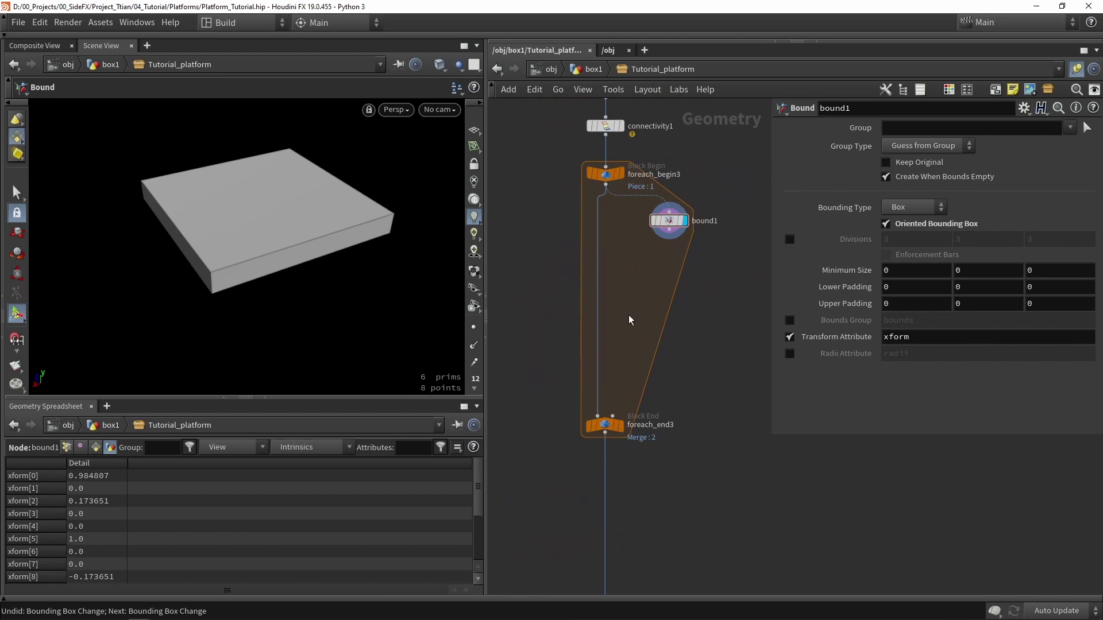
{"action": "left_click", "coordinate": [662, 219]}
{"action": "left_click_drag", "start_coordinate": [99, 476], "coordinate": [89, 578]}
{"action": "scroll", "coordinate": [97, 505], "scroll_direction": "down", "scroll_amount": 3}
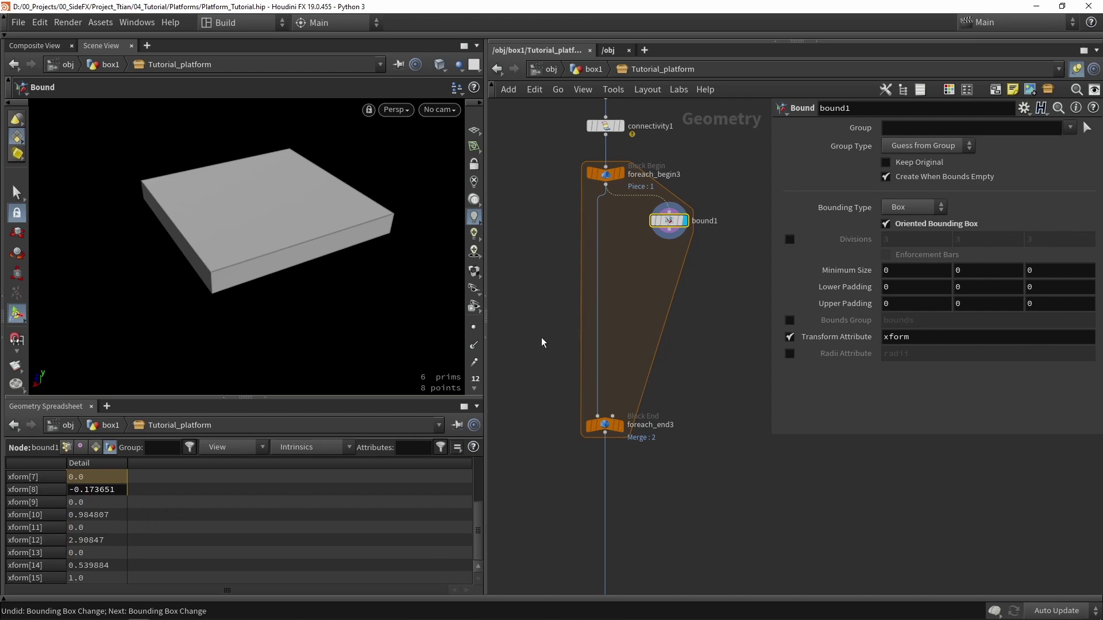
Add an Attribute Copy node with foreach_begin3 in its first input and bound1 in its second, and display it
{"action": "scroll", "coordinate": [632, 347], "scroll_direction": "up", "scroll_amount": 3}
{"action": "key", "text": "Tab"}
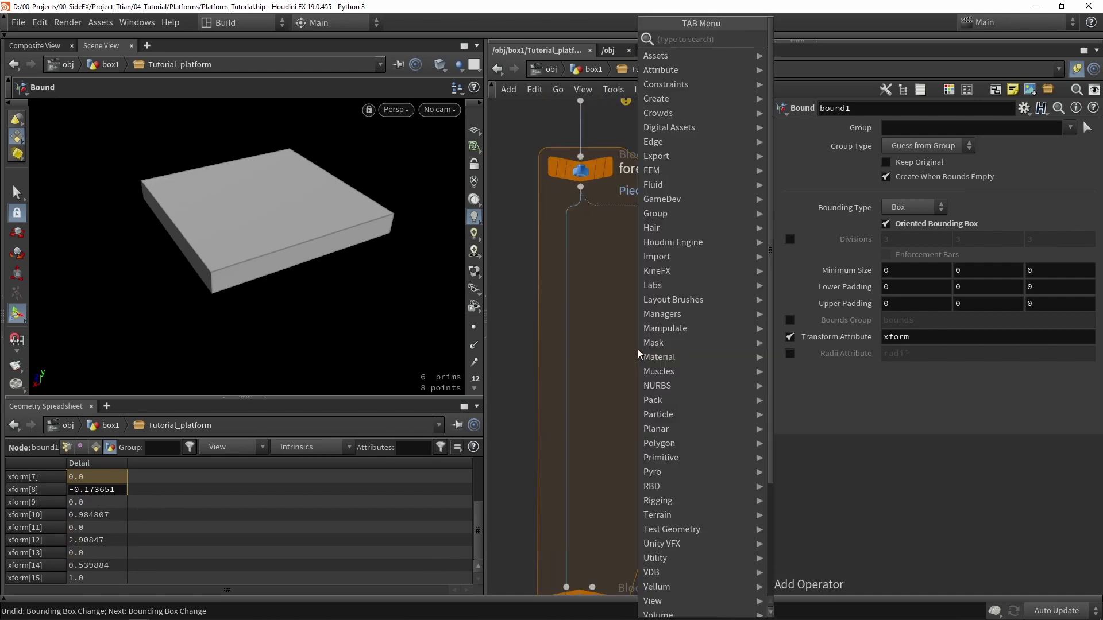
{"action": "type", "text": "copya"}
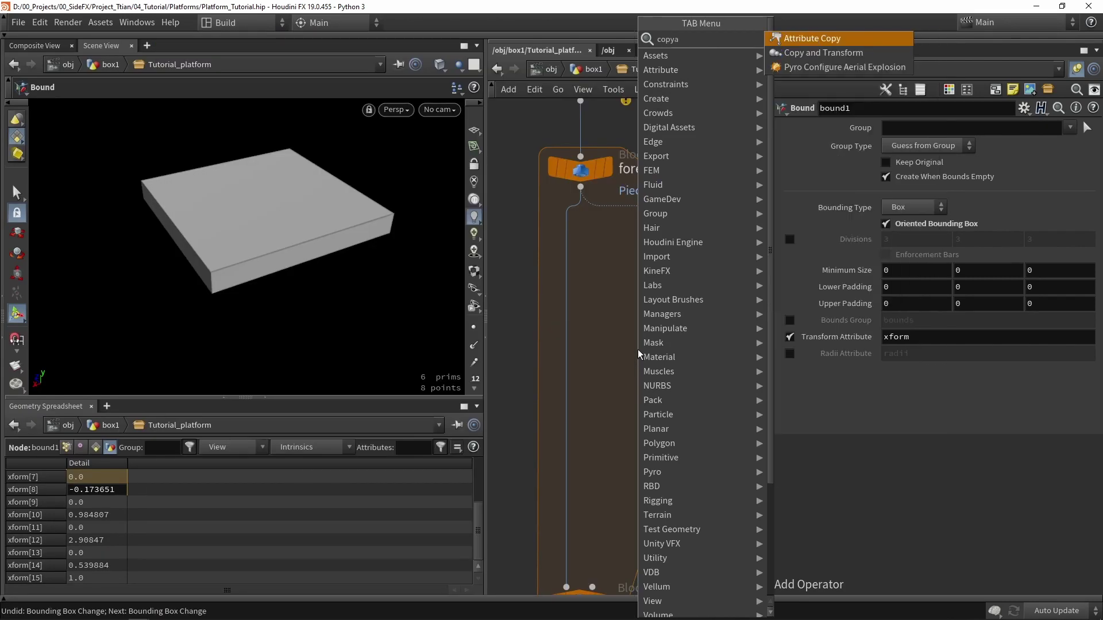
{"action": "left_click", "coordinate": [812, 38]}
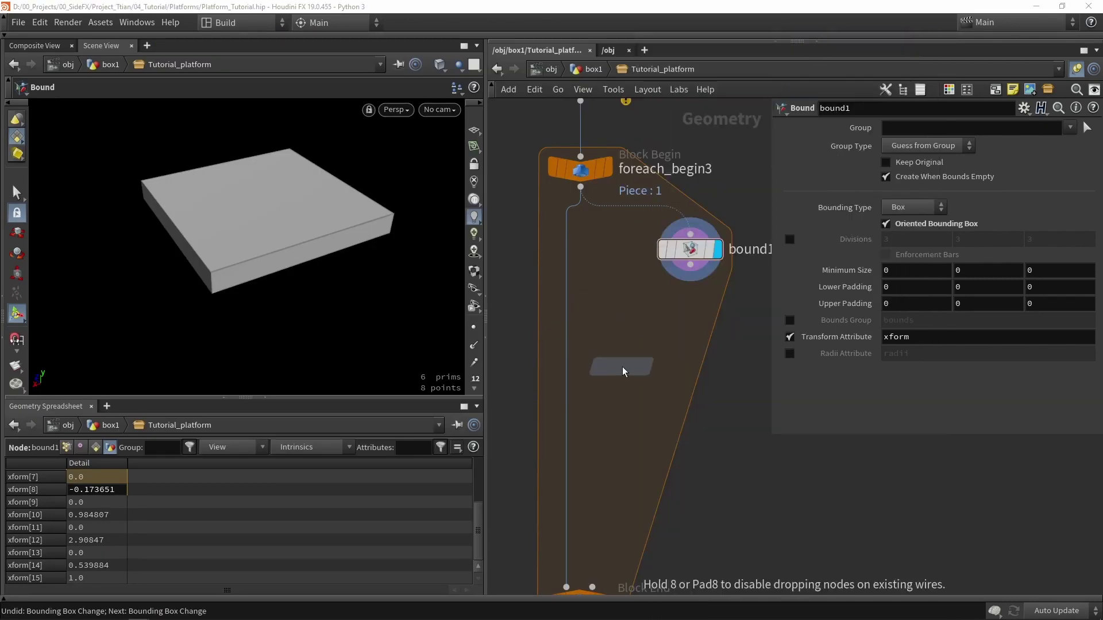
{"action": "left_click", "coordinate": [622, 367]}
{"action": "left_click_drag", "start_coordinate": [580, 188], "coordinate": [609, 351]}
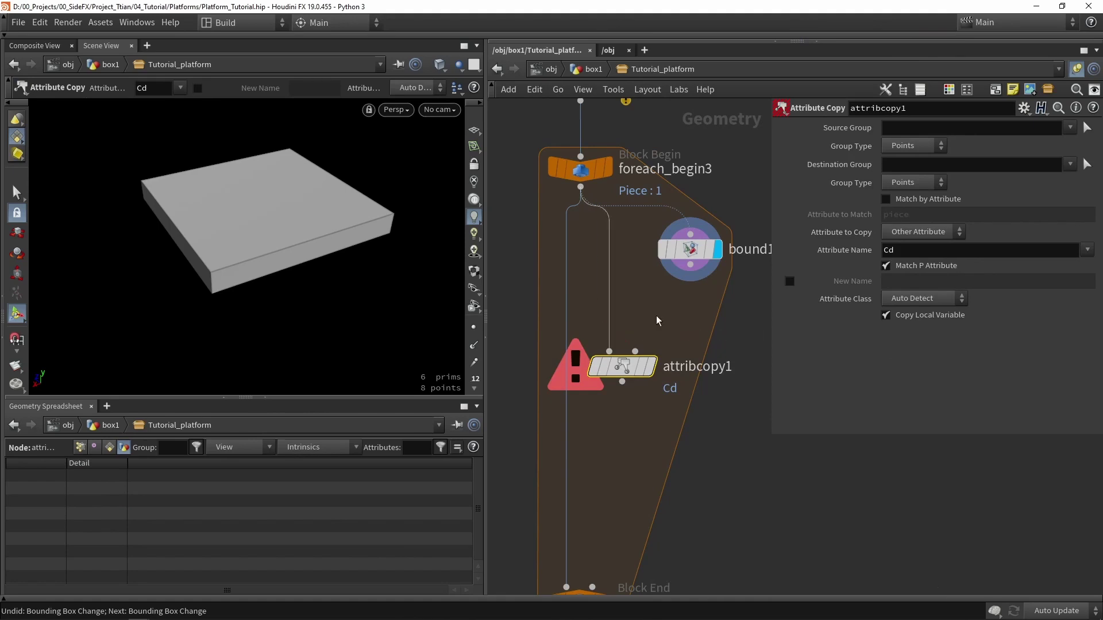
{"action": "left_click_drag", "start_coordinate": [690, 265], "coordinate": [642, 312]}
{"action": "left_click", "coordinate": [650, 366]}
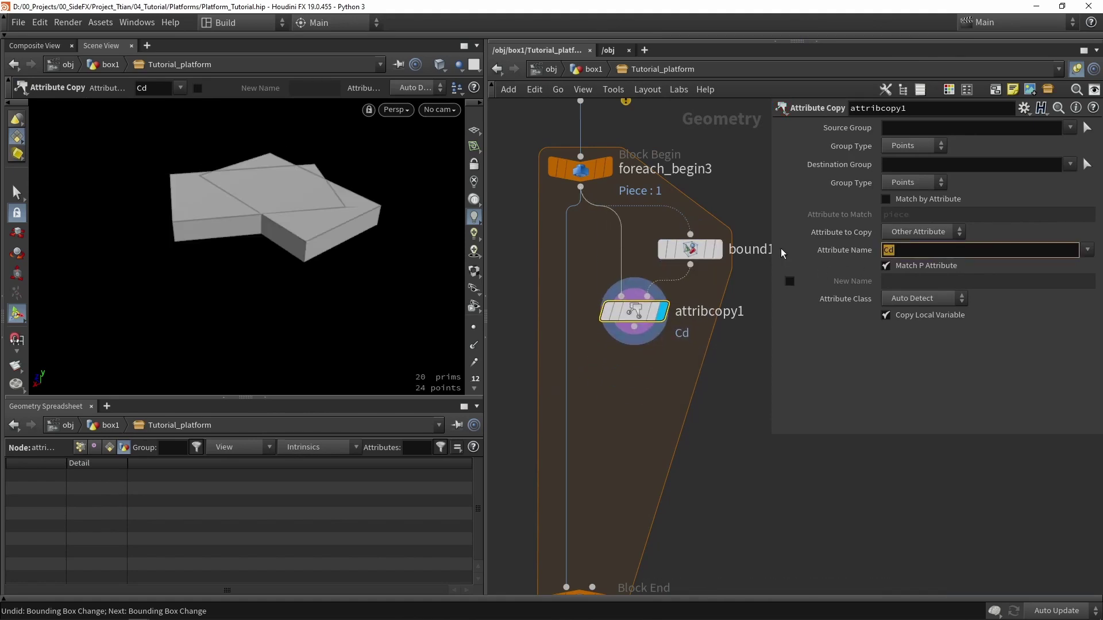
Replace attribcopy1's attribute name with xform and check the copied detail values
{"action": "left_click", "coordinate": [1088, 250]}
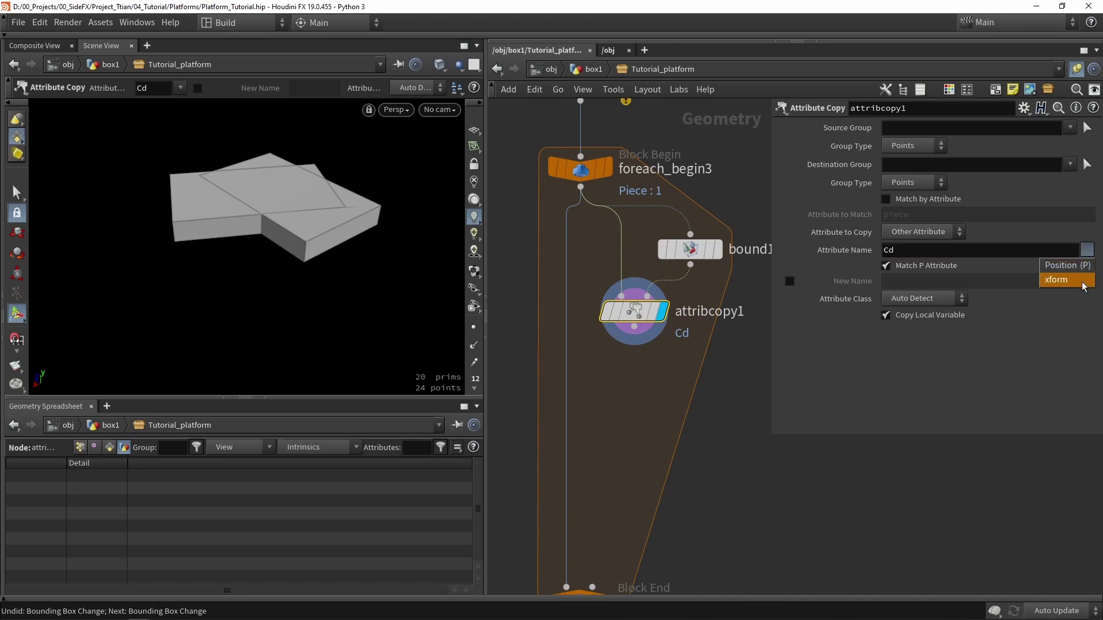
{"action": "left_click", "coordinate": [1063, 284]}
{"action": "left_click_drag", "start_coordinate": [900, 250], "coordinate": [880, 252]}
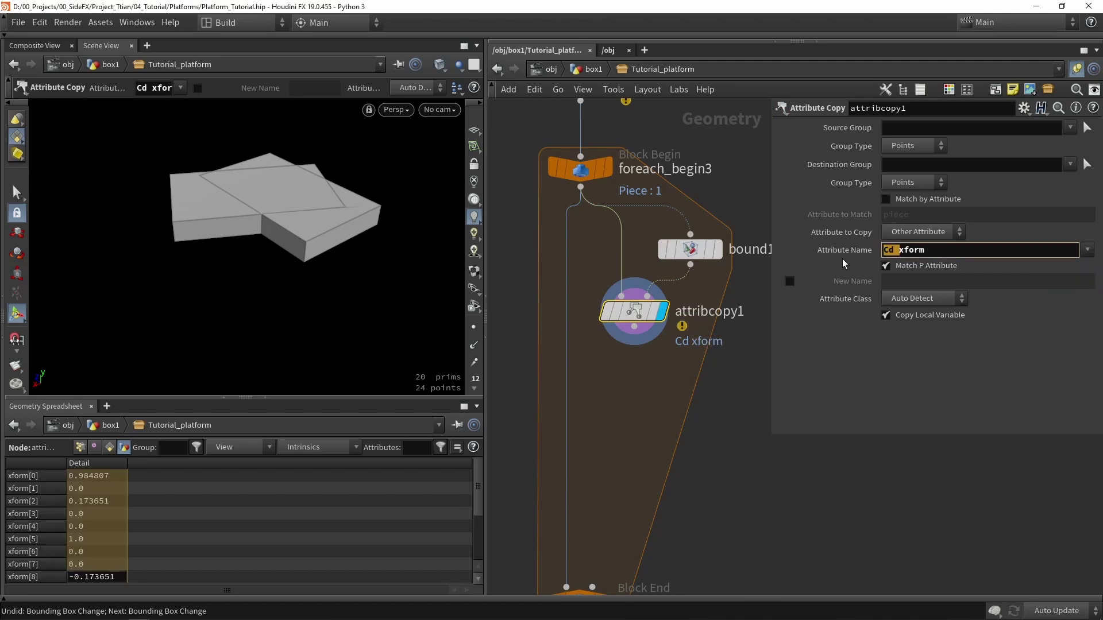
{"action": "key", "text": "BackSpace"}
{"action": "key", "text": "Return"}
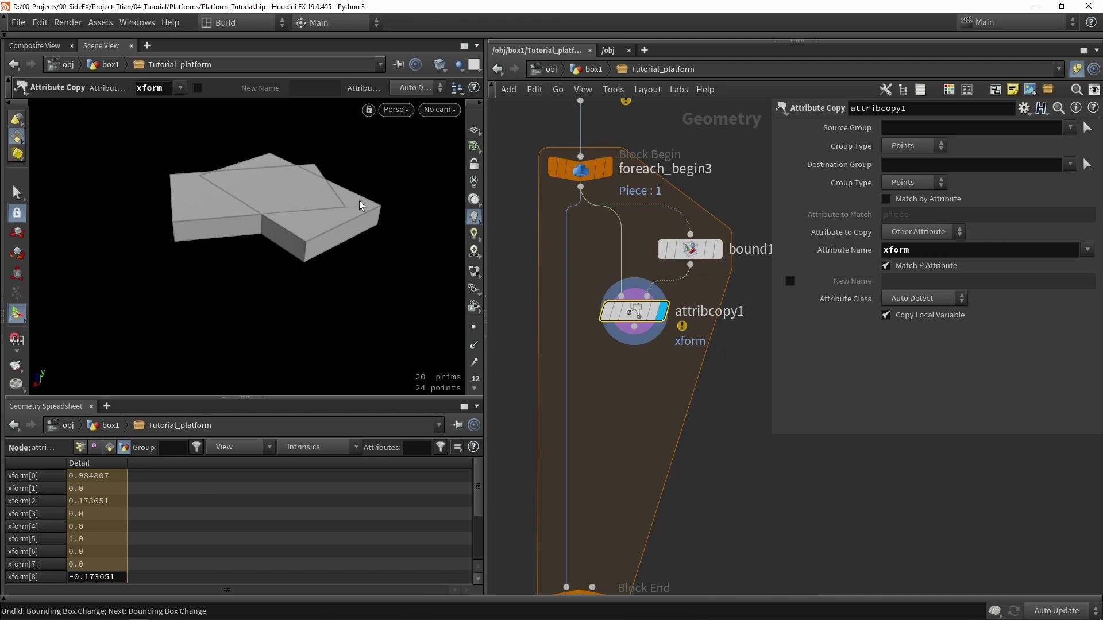
{"action": "scroll", "coordinate": [101, 503], "scroll_direction": "down", "scroll_amount": 3}
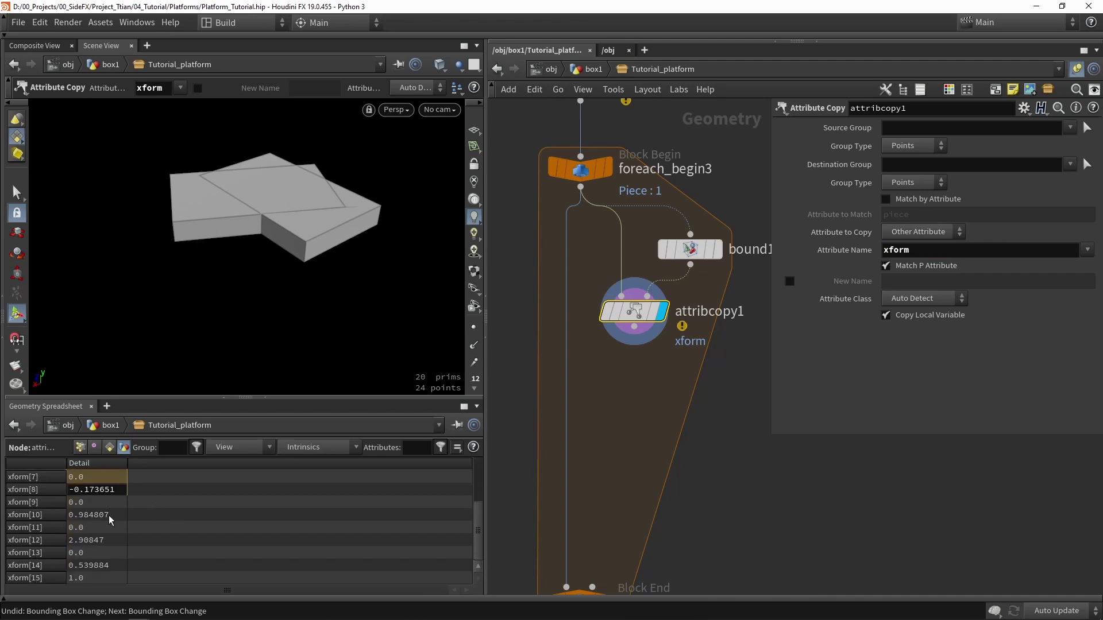
{"action": "scroll", "coordinate": [611, 467], "scroll_direction": "down", "scroll_amount": 3}
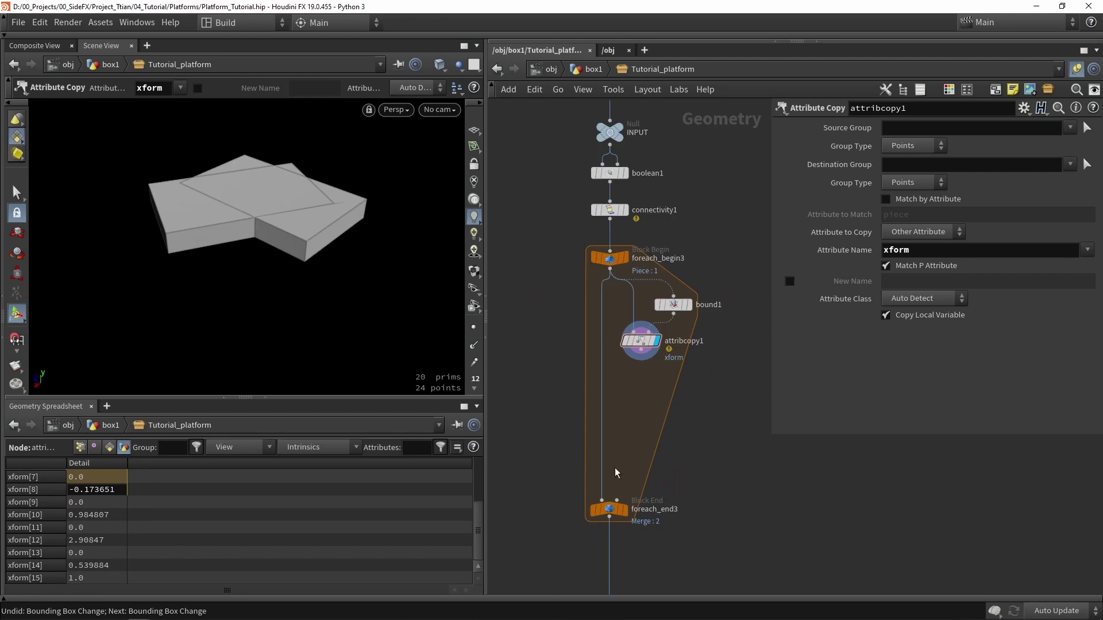
Display foreach_end3, enable its Single Pass at 0 and bring the isolated tilted box into view
{"action": "scroll", "coordinate": [616, 480], "scroll_direction": "up", "scroll_amount": 1}
{"action": "left_click", "coordinate": [611, 519]}
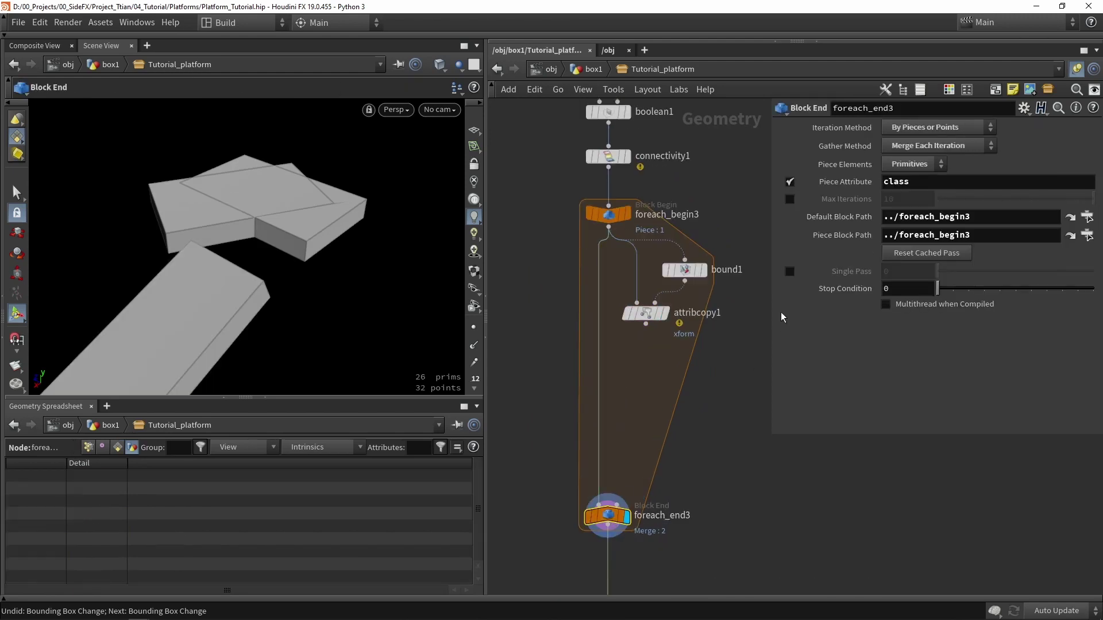
{"action": "left_click", "coordinate": [790, 271]}
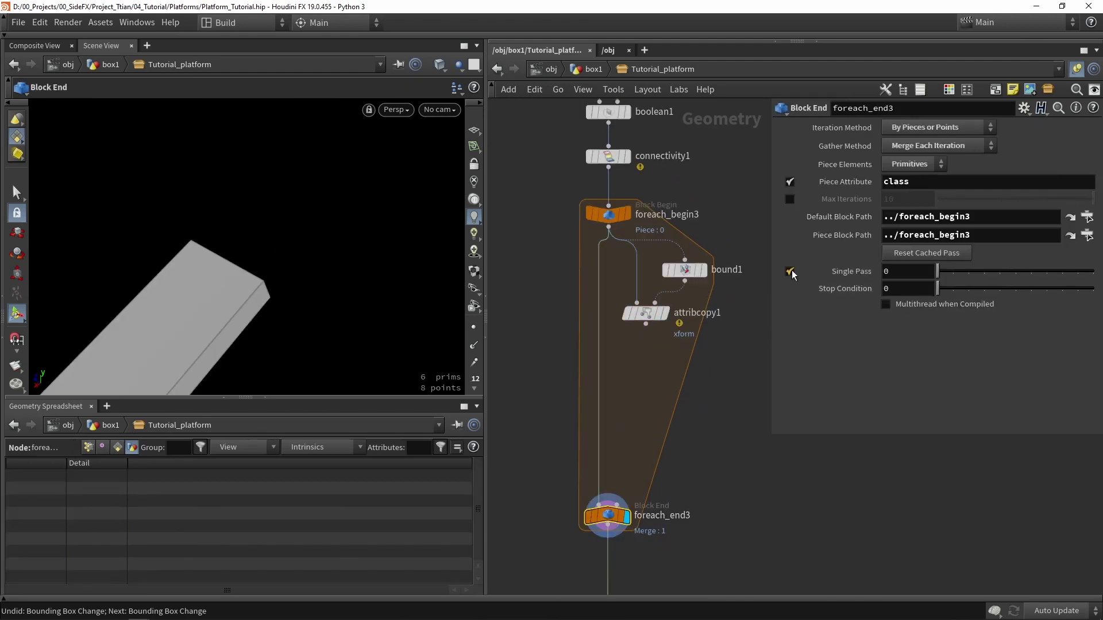
{"action": "key", "text": "Escape"}
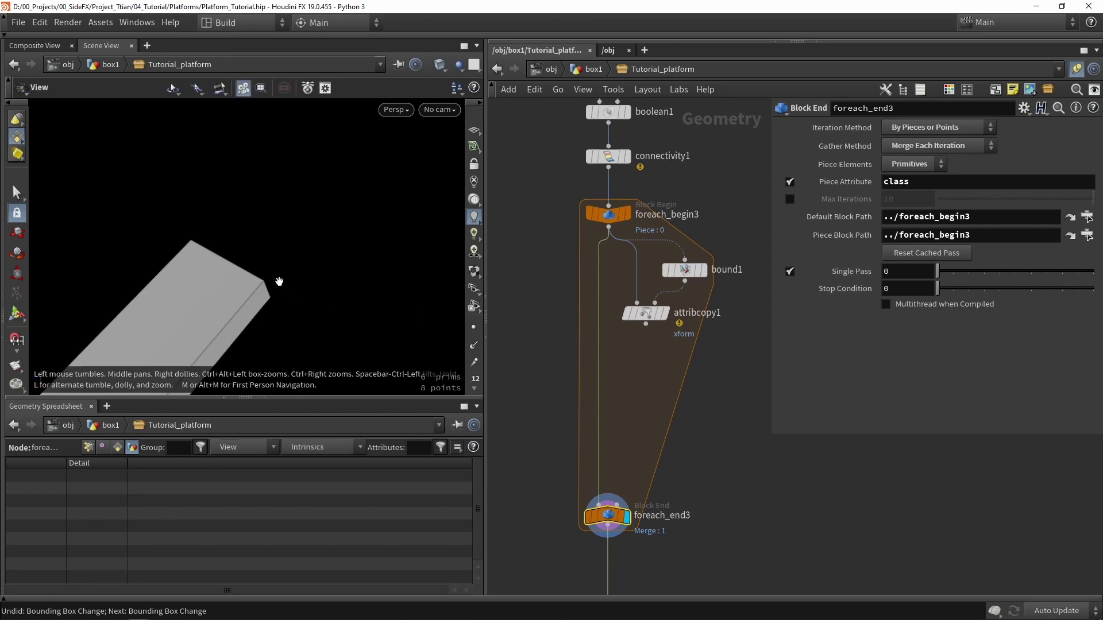
{"action": "left_click_drag", "start_coordinate": [280, 281], "coordinate": [301, 192]}
{"action": "key", "text": "Return"}
Compare the tilted piece's bound1 with Oriented Bounding Box on and off, leave it on, and display attribcopy1
{"action": "scroll", "coordinate": [655, 299], "scroll_direction": "up", "scroll_amount": 3}
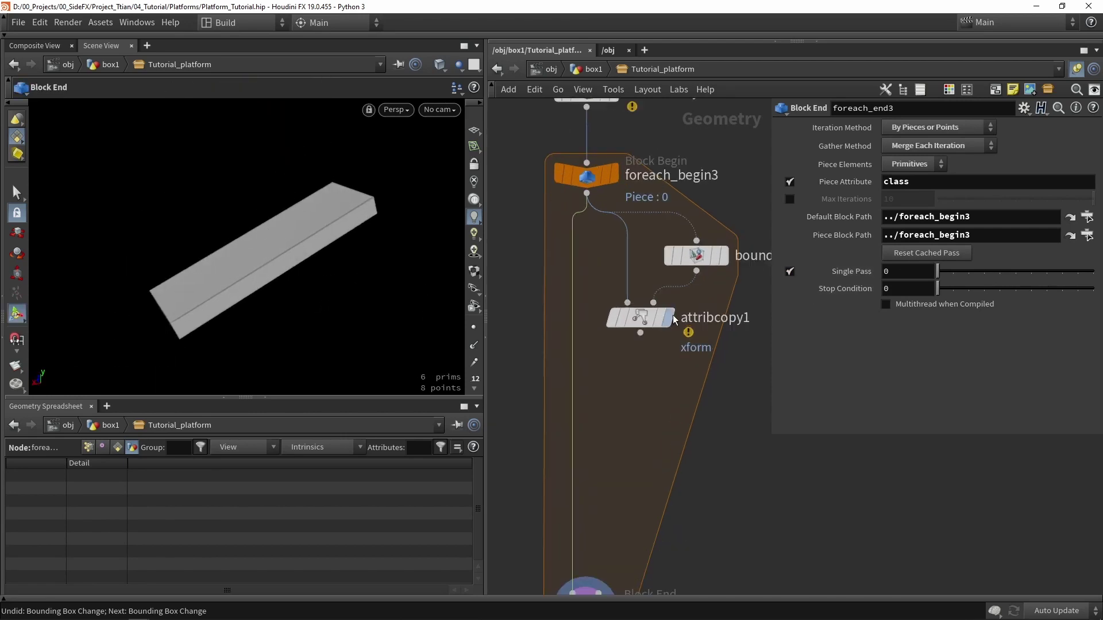
{"action": "left_click", "coordinate": [640, 317]}
{"action": "left_click", "coordinate": [723, 256]}
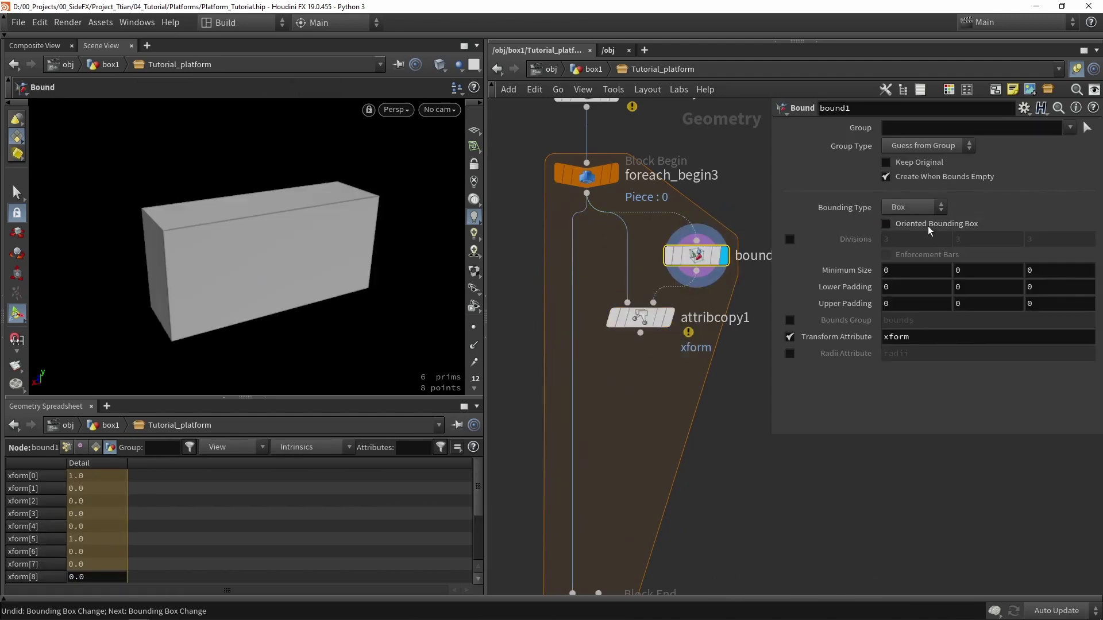
{"action": "left_click", "coordinate": [929, 226]}
{"action": "left_click", "coordinate": [920, 224]}
{"action": "left_click", "coordinate": [912, 221]}
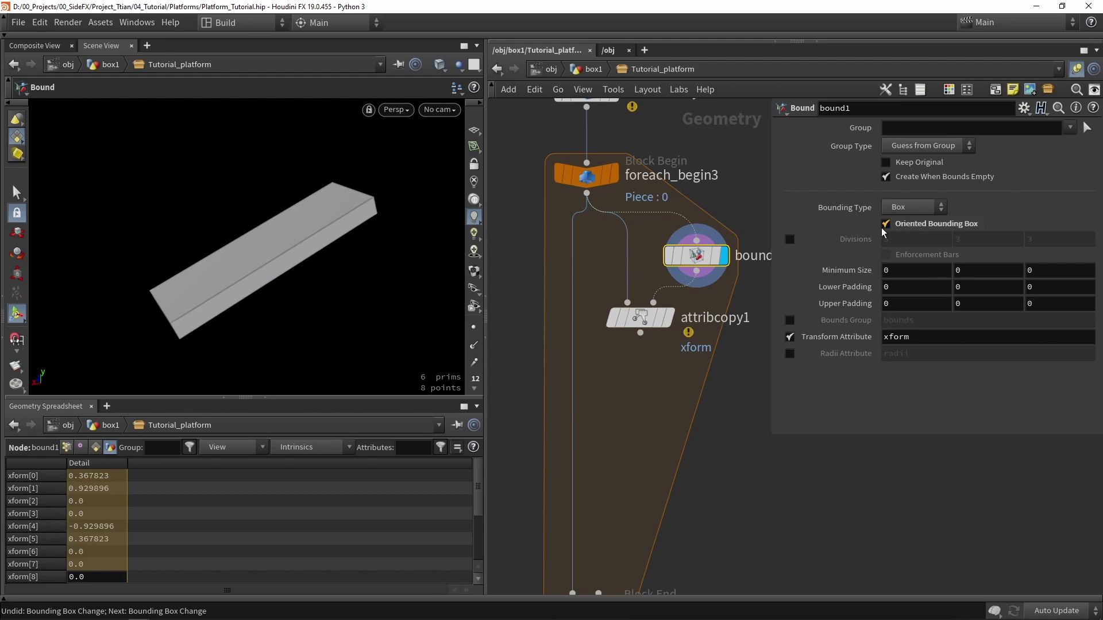
{"action": "left_click", "coordinate": [958, 228]}
{"action": "left_click", "coordinate": [666, 320]}
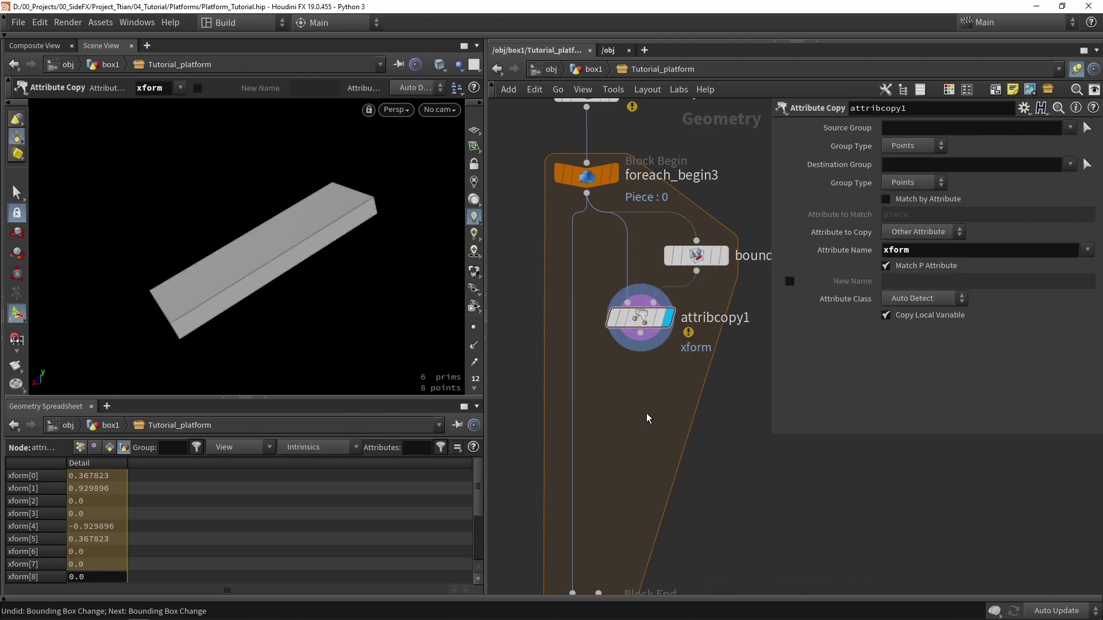
Add a Transform by Attribute node after attribcopy1, connect it and display its result
{"action": "key", "text": "Tab"}
{"action": "type", "text": "tran"}
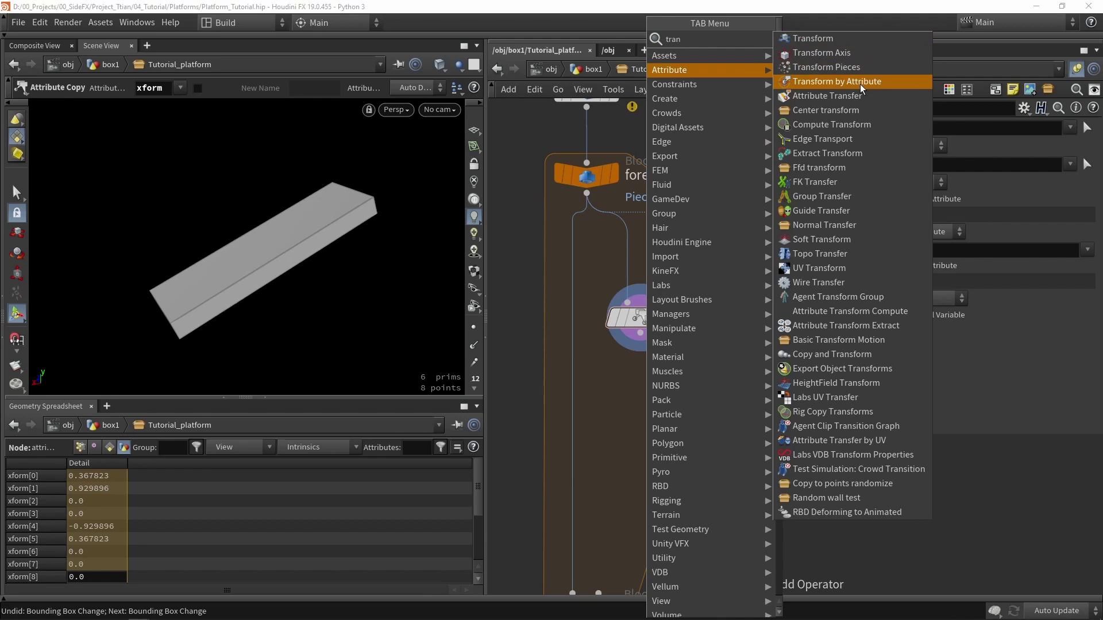
{"action": "left_click", "coordinate": [860, 84]}
{"action": "left_click", "coordinate": [650, 429]}
{"action": "left_click_drag", "start_coordinate": [639, 330], "coordinate": [643, 393]}
{"action": "left_click", "coordinate": [682, 433]}
Turn on Invert Transformation for transformbyattrib1, keeping xform as the transform attribute
{"action": "left_click_drag", "start_coordinate": [356, 256], "coordinate": [530, 178], "text": "alt"}
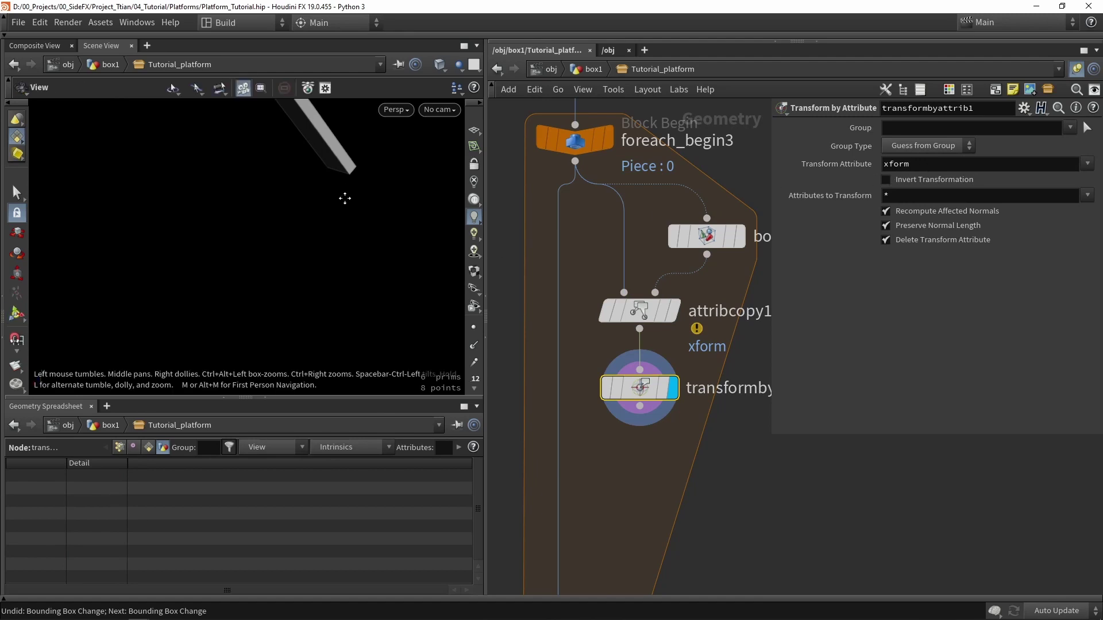
{"action": "key", "text": "space+h"}
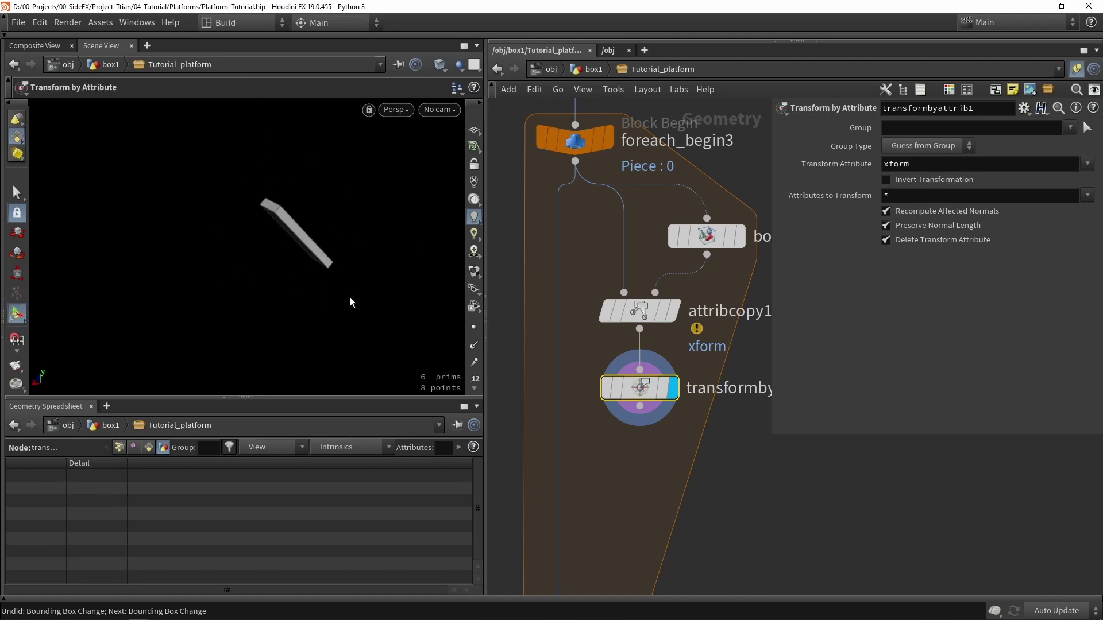
{"action": "left_click", "coordinate": [908, 184]}
{"action": "scroll", "coordinate": [648, 295], "scroll_direction": "down", "scroll_amount": 3}
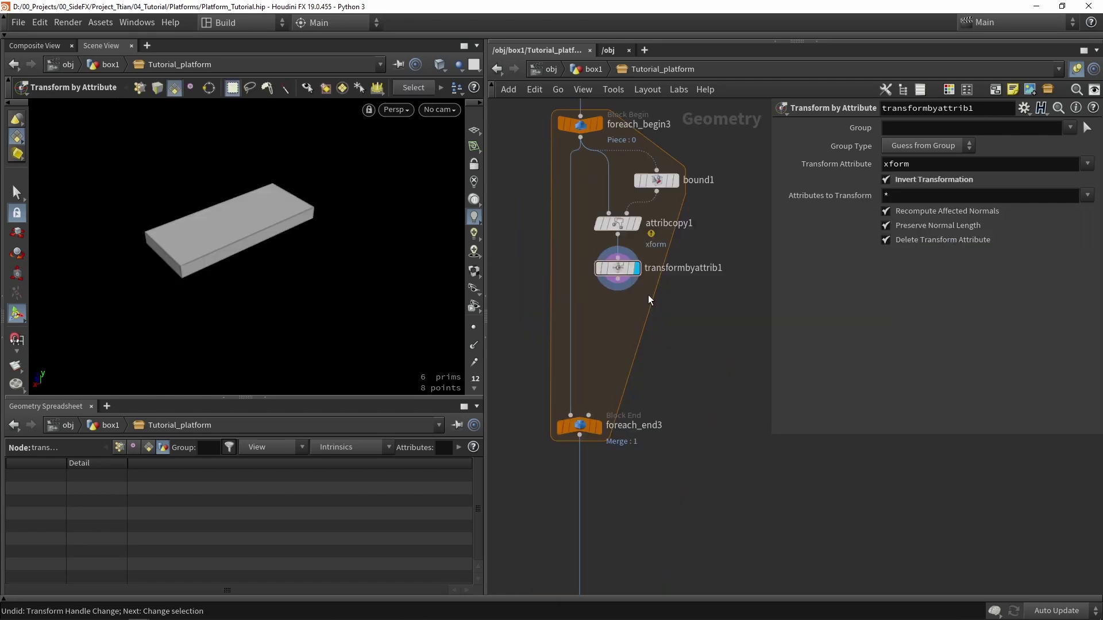
Compare the box with transformbyattrib1 bypassed and active against the reference grid
{"action": "key", "text": "Return"}
{"action": "left_click_drag", "start_coordinate": [364, 242], "coordinate": [359, 276], "text": "alt"}
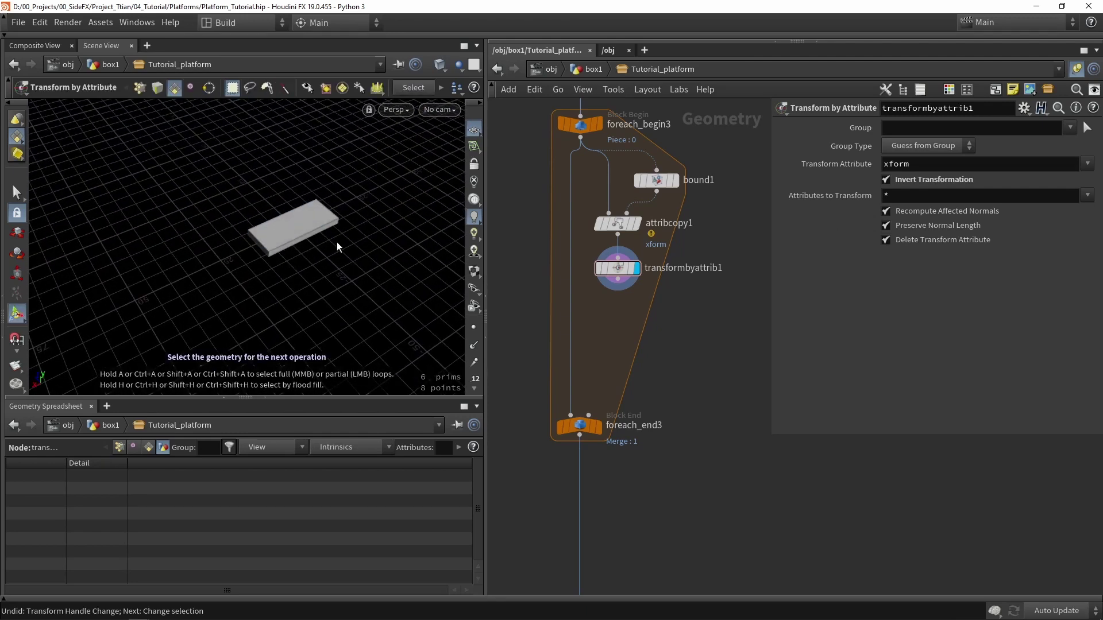
{"action": "scroll", "coordinate": [622, 267], "scroll_direction": "up", "scroll_amount": 3}
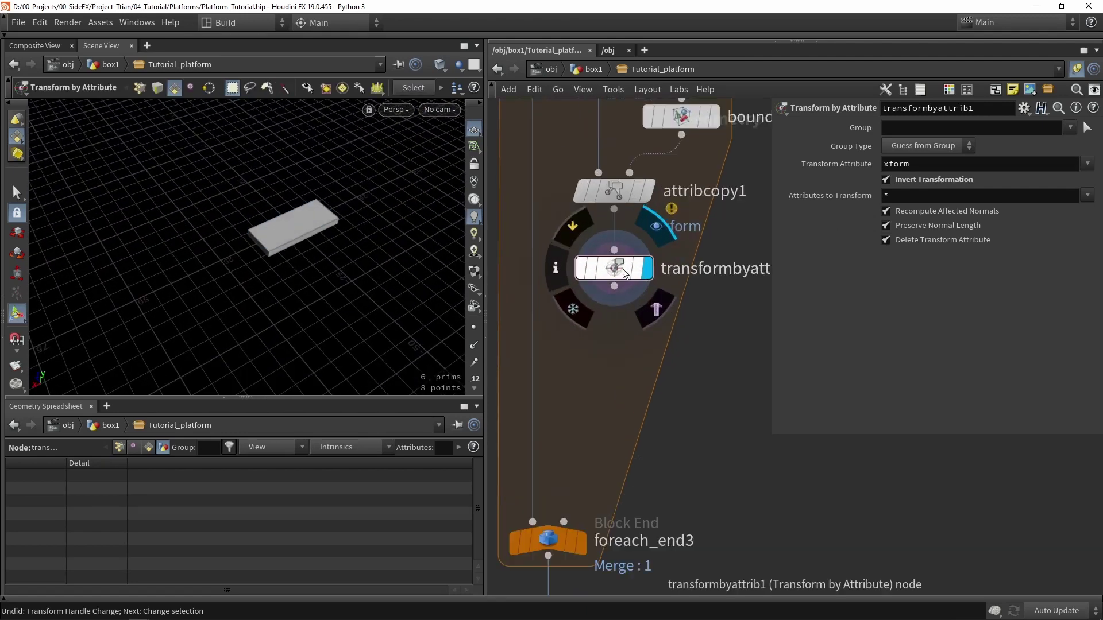
{"action": "left_click", "coordinate": [580, 270]}
{"action": "right_click_drag", "start_coordinate": [321, 275], "coordinate": [285, 263], "text": "alt"}
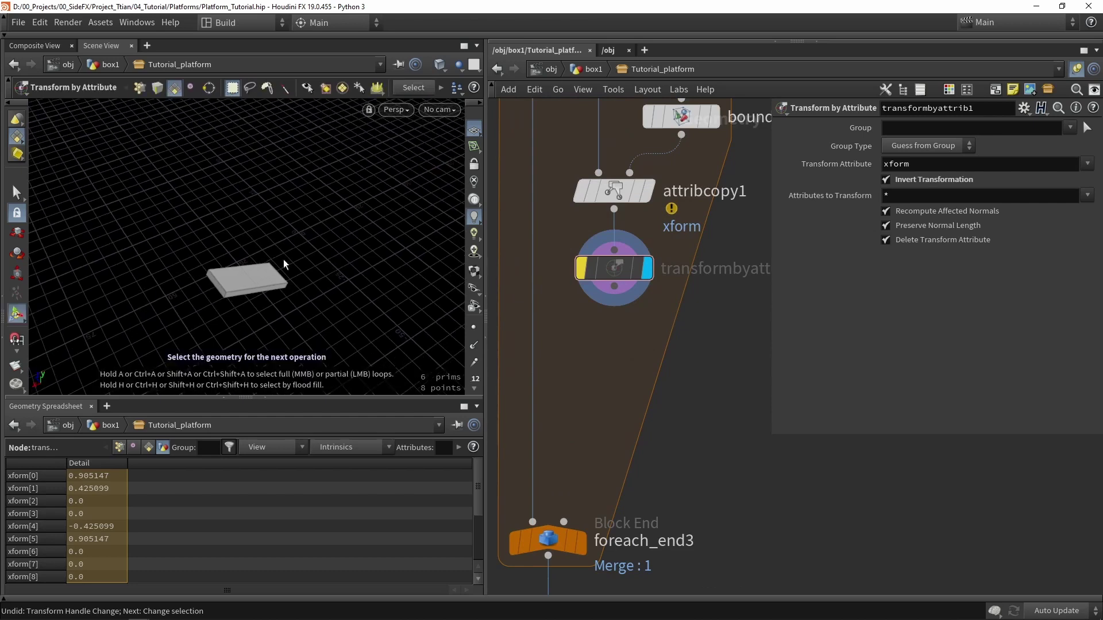
{"action": "left_click", "coordinate": [582, 270]}
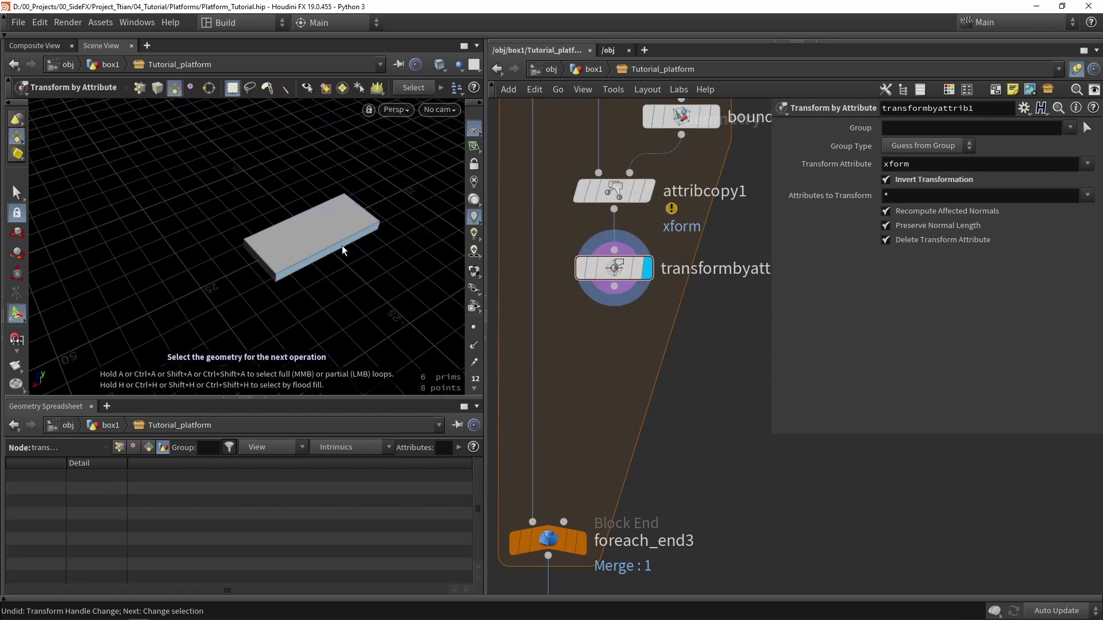
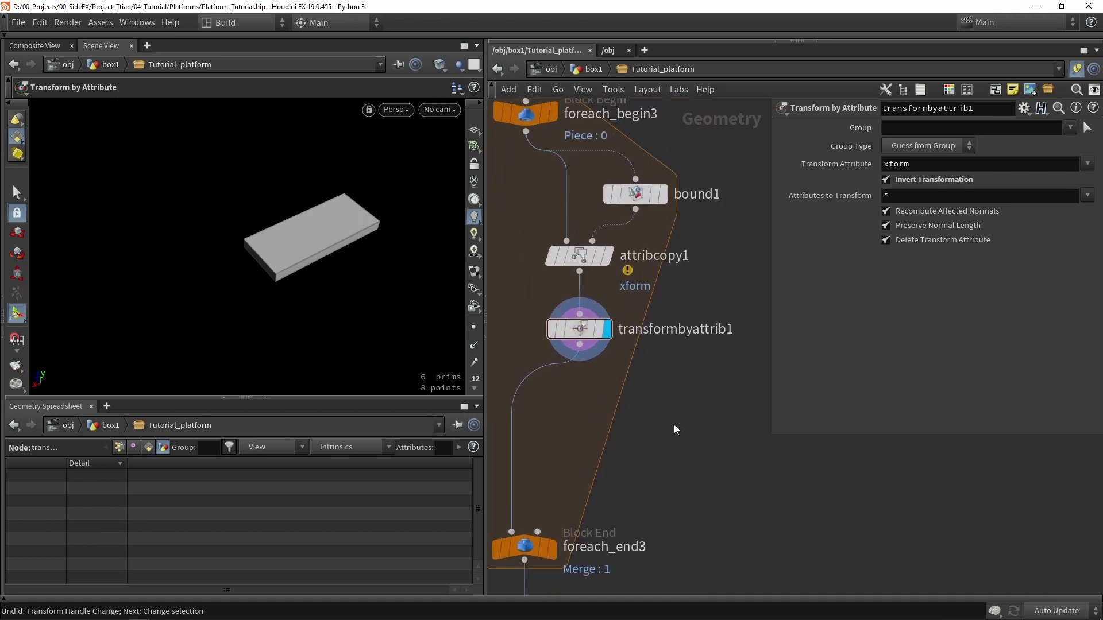
Display connectivity1 to view all the platform pieces ahead of the per-piece loop
{"action": "scroll", "coordinate": [675, 430], "scroll_direction": "down", "scroll_amount": 3}
{"action": "scroll", "coordinate": [650, 403], "scroll_direction": "up", "scroll_amount": 3}
{"action": "scroll", "coordinate": [604, 353], "scroll_direction": "down", "scroll_amount": 3}
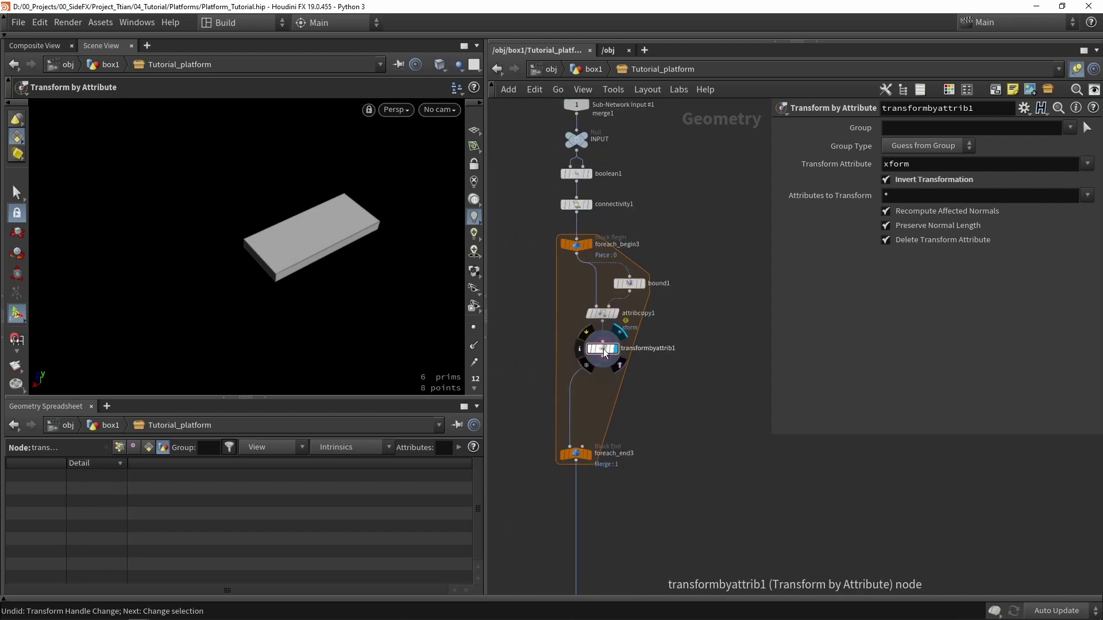
{"action": "scroll", "coordinate": [604, 353], "scroll_direction": "up", "scroll_amount": 5}
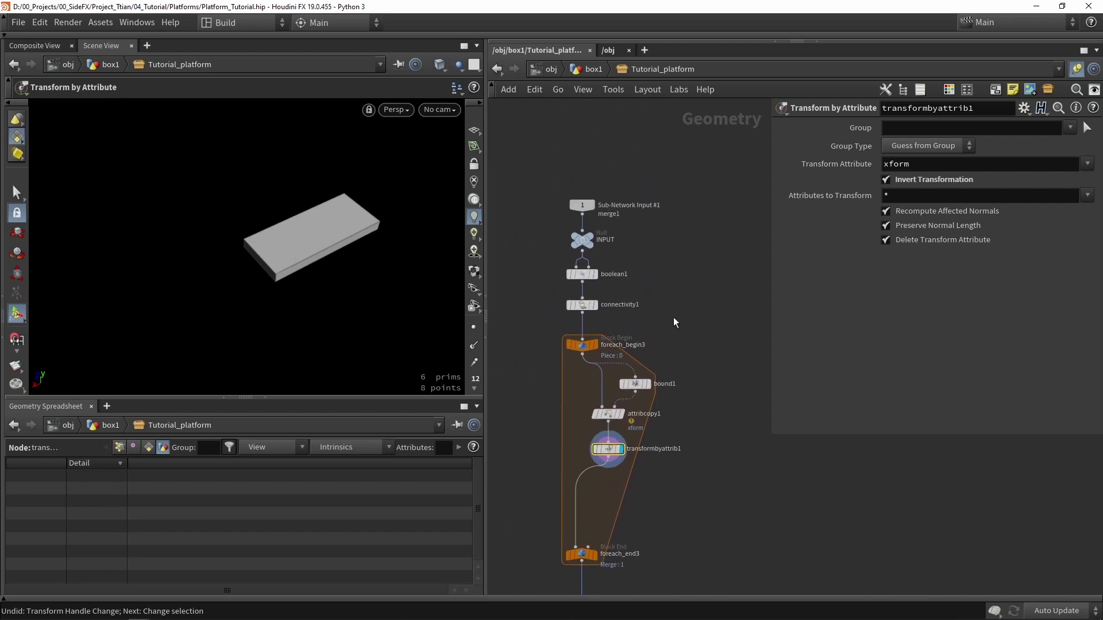
{"action": "left_click", "coordinate": [602, 307]}
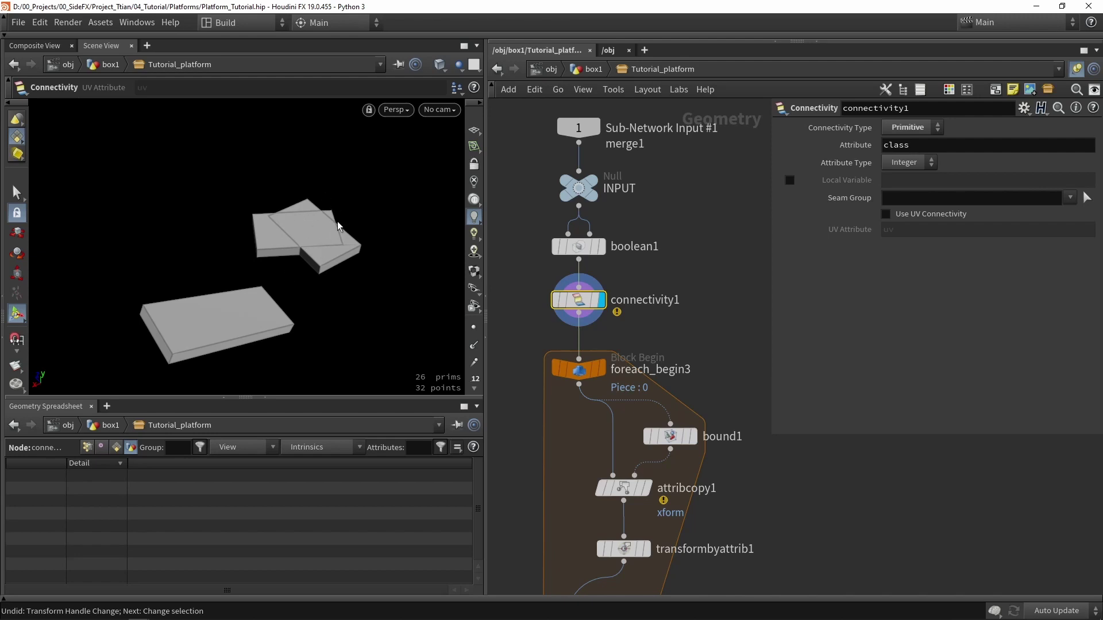
Add an Attribute Promote node branching off attribcopy1 beside transformbyattrib1 and display its result
{"action": "middle_click_drag", "start_coordinate": [691, 387], "coordinate": [680, 181]}
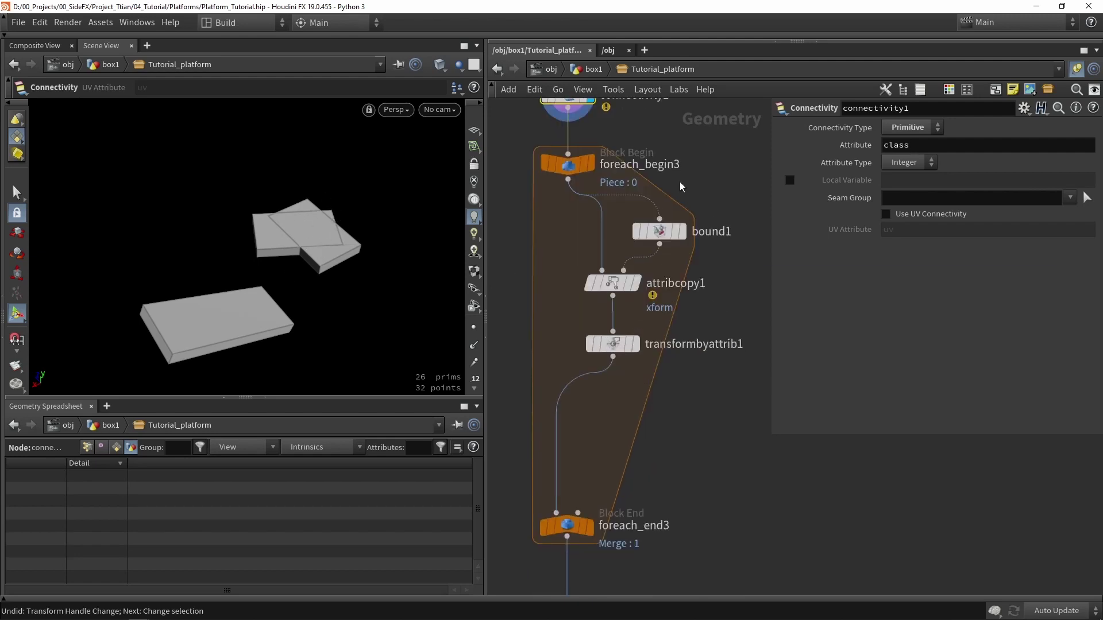
{"action": "key", "text": "Tab"}
{"action": "type", "text": "promo"}
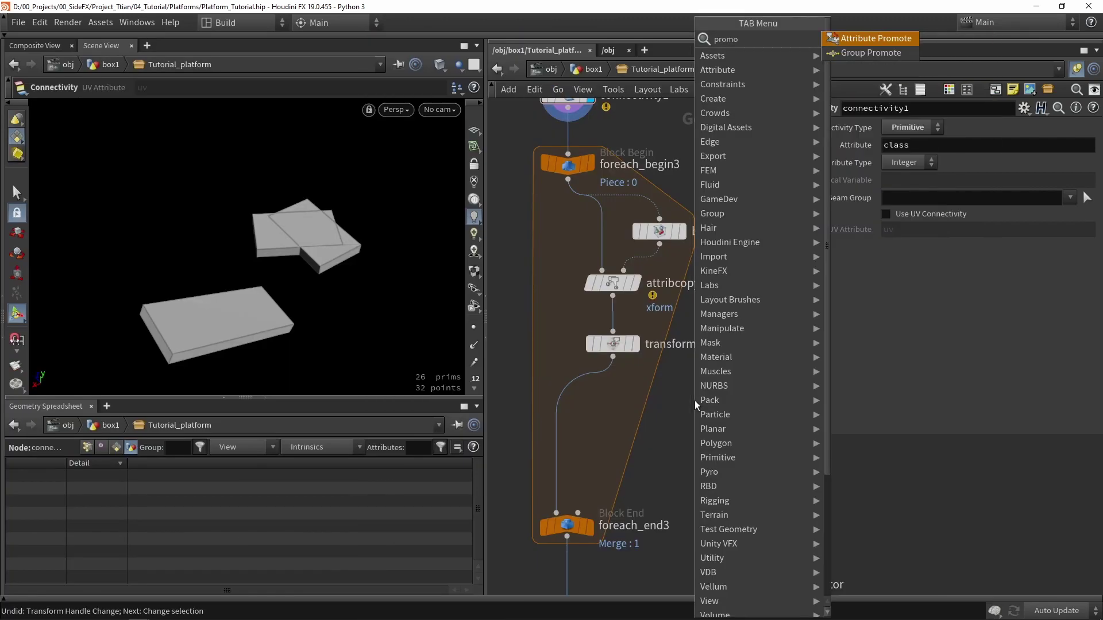
{"action": "left_click", "coordinate": [876, 38]}
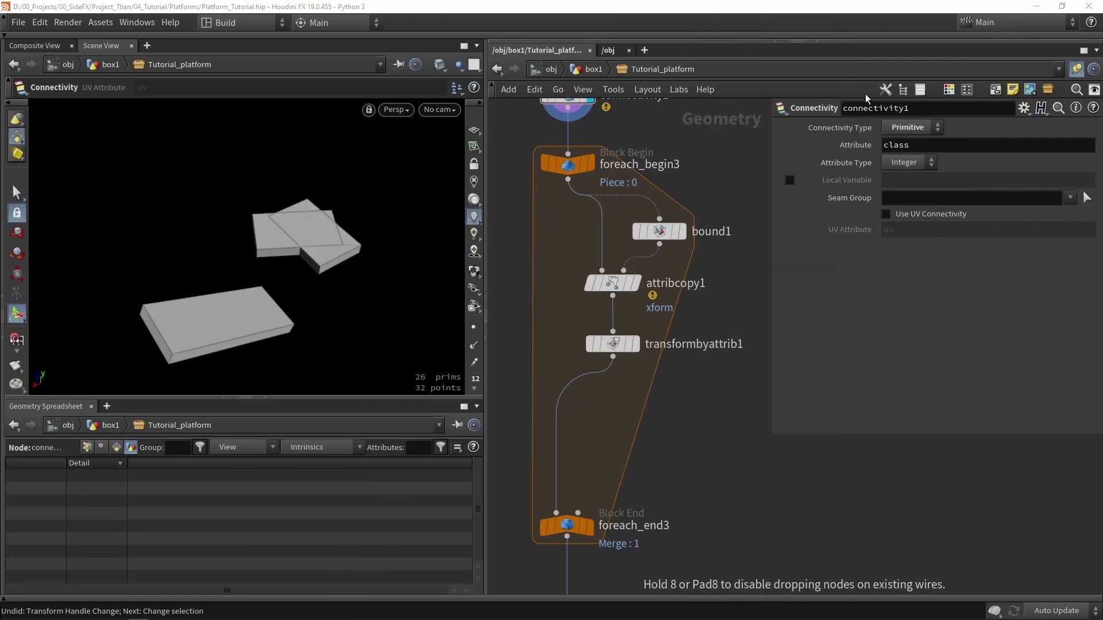
{"action": "left_click", "coordinate": [725, 353]}
{"action": "mouse_move", "coordinate": [732, 352]}
{"action": "left_click", "coordinate": [749, 326]}
{"action": "left_click_drag", "start_coordinate": [727, 358], "coordinate": [718, 389]}
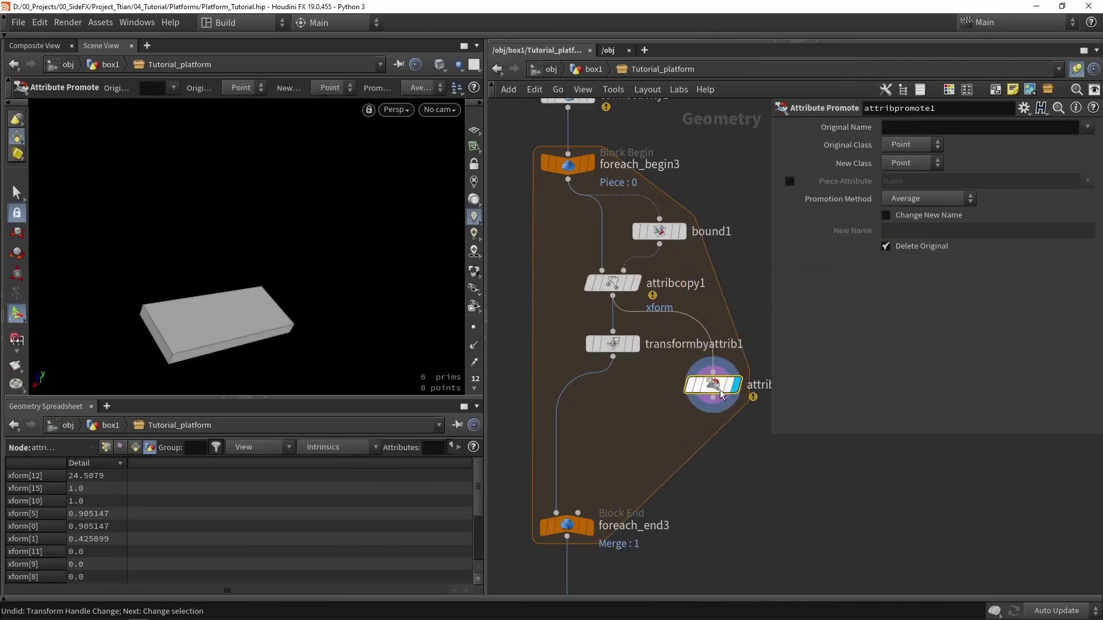
Set attribpromote1 to promote xform from Detail to Primitive class
{"action": "middle_click_drag", "start_coordinate": [258, 367], "coordinate": [230, 303], "text": "alt"}
{"action": "left_click", "coordinate": [912, 145]}
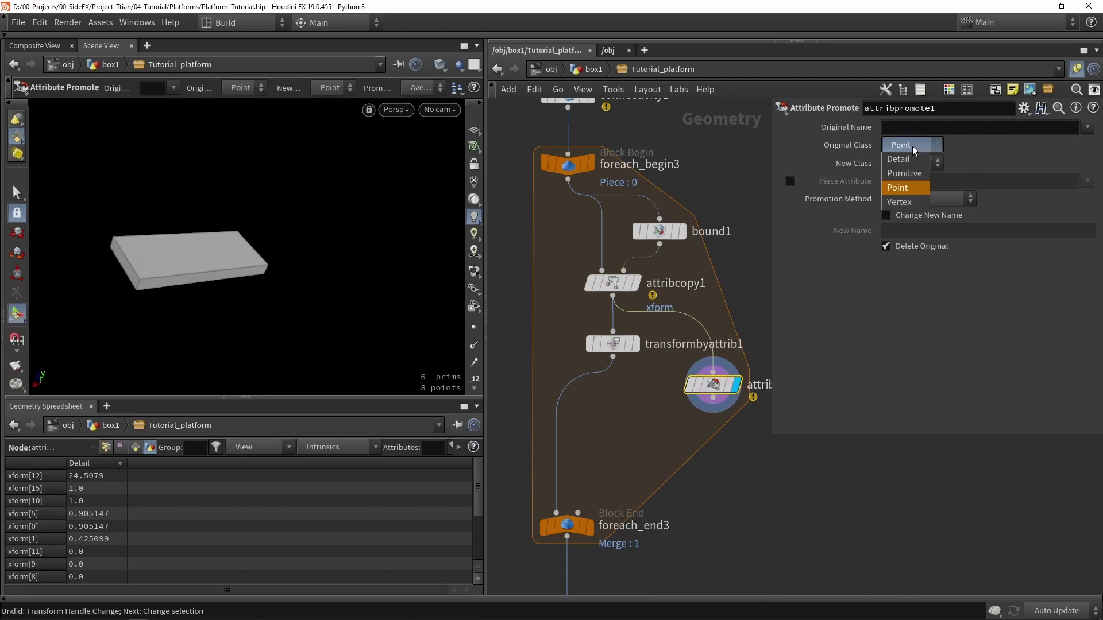
{"action": "left_click", "coordinate": [903, 159]}
{"action": "left_click", "coordinate": [912, 163]}
{"action": "left_click", "coordinate": [911, 191]}
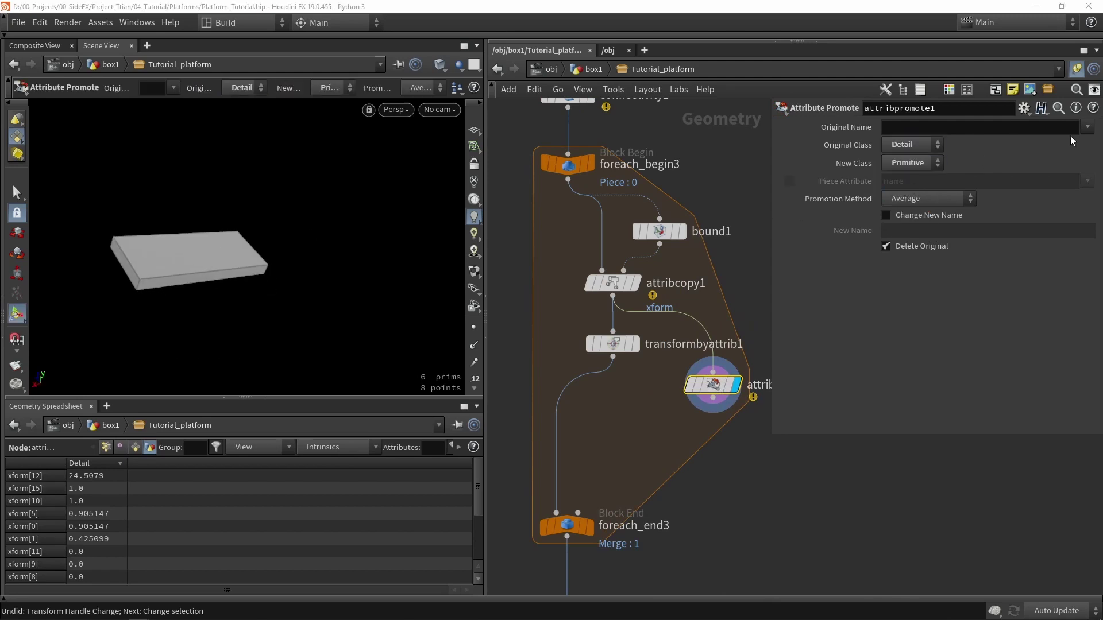
{"action": "left_click", "coordinate": [1088, 127]}
{"action": "left_click", "coordinate": [1072, 153]}
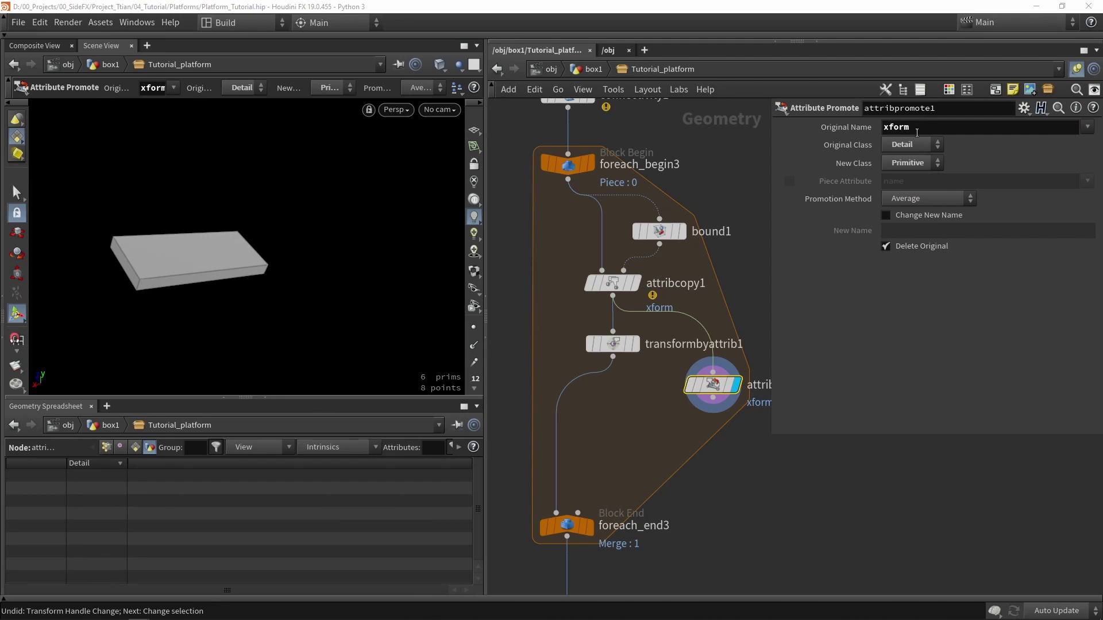
Move attribpromote1 closer to transformbyattrib1 and add an Attribute Copy node below them
{"action": "middle_click_drag", "start_coordinate": [648, 447], "coordinate": [607, 400]}
{"action": "left_click_drag", "start_coordinate": [669, 338], "coordinate": [650, 335]}
{"action": "left_click", "coordinate": [627, 384]}
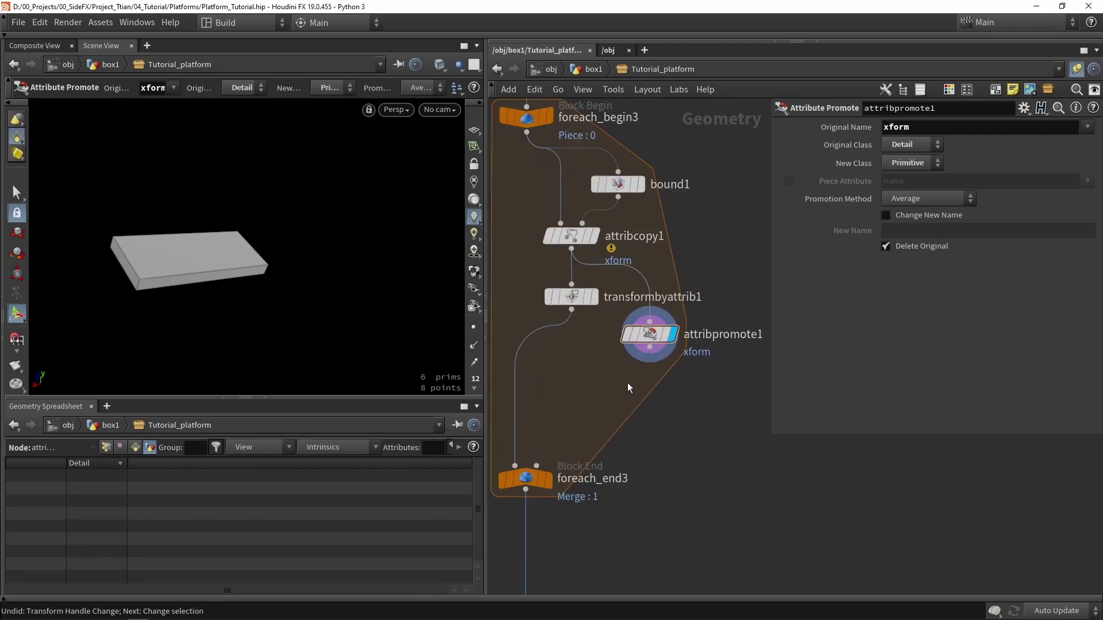
{"action": "key", "text": "Tab"}
{"action": "type", "text": "copy"}
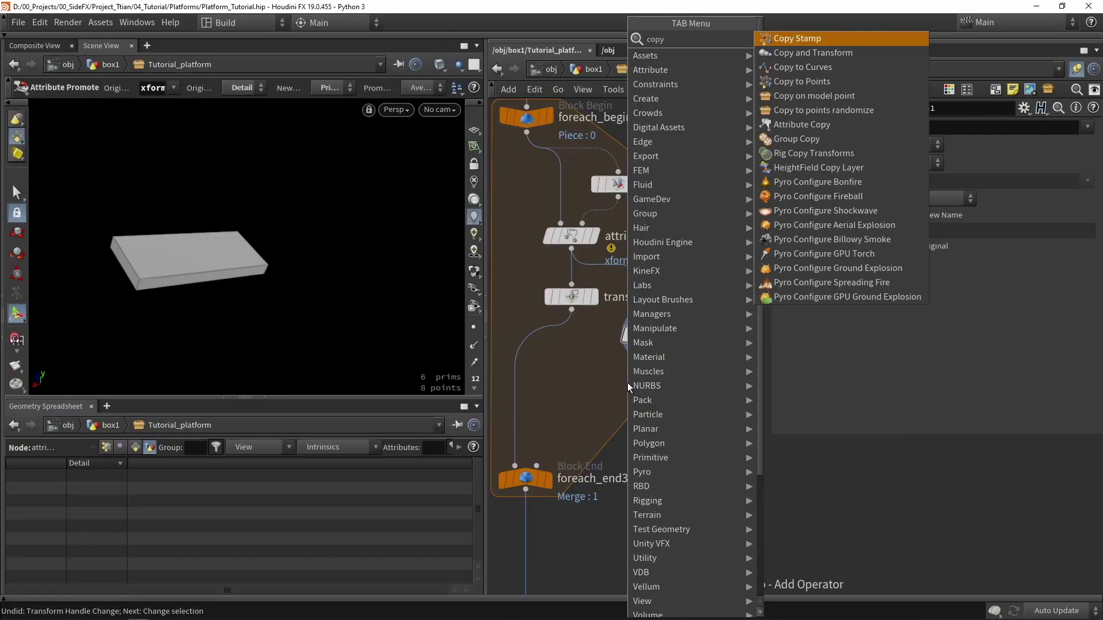
{"action": "type", "text": "a"}
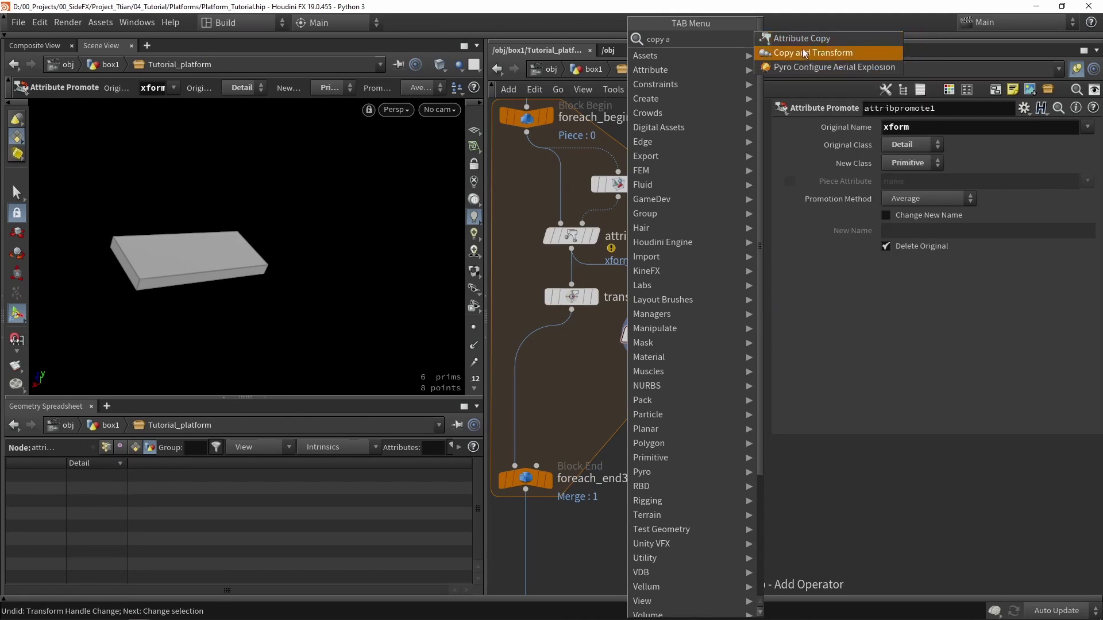
{"action": "left_click", "coordinate": [802, 38]}
{"action": "left_click", "coordinate": [573, 336]}
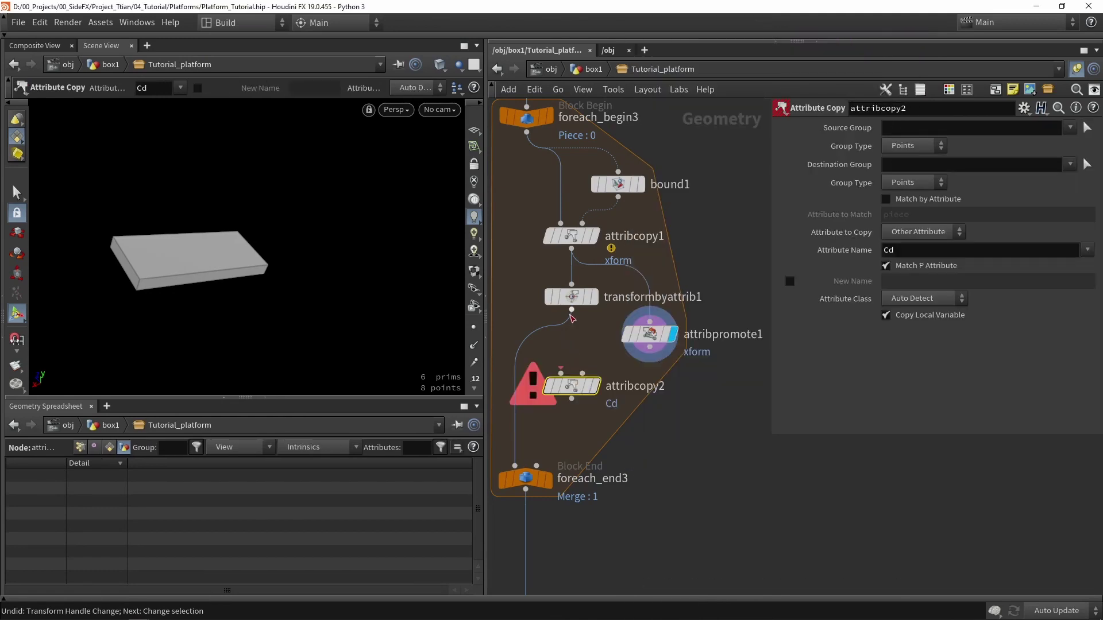
Connect transformbyattrib1 and attribpromote1 to the first and second inputs of attribcopy2 and display its result
{"action": "left_click_drag", "start_coordinate": [571, 311], "coordinate": [650, 347]}
{"action": "left_click", "coordinate": [593, 388]}
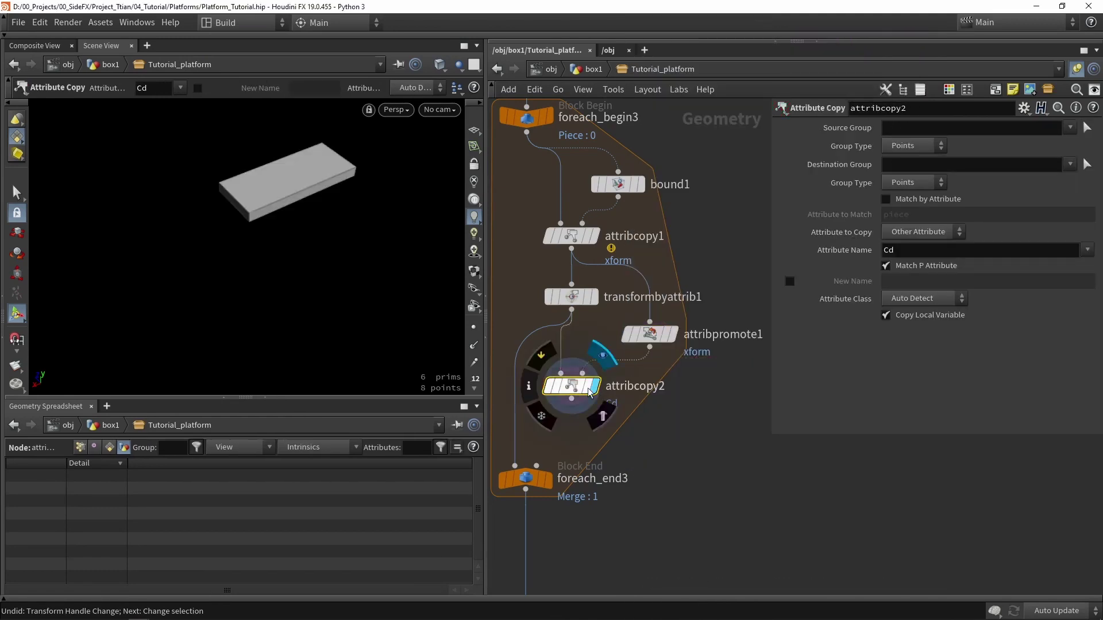
{"action": "left_click_drag", "start_coordinate": [590, 392], "coordinate": [607, 400]}
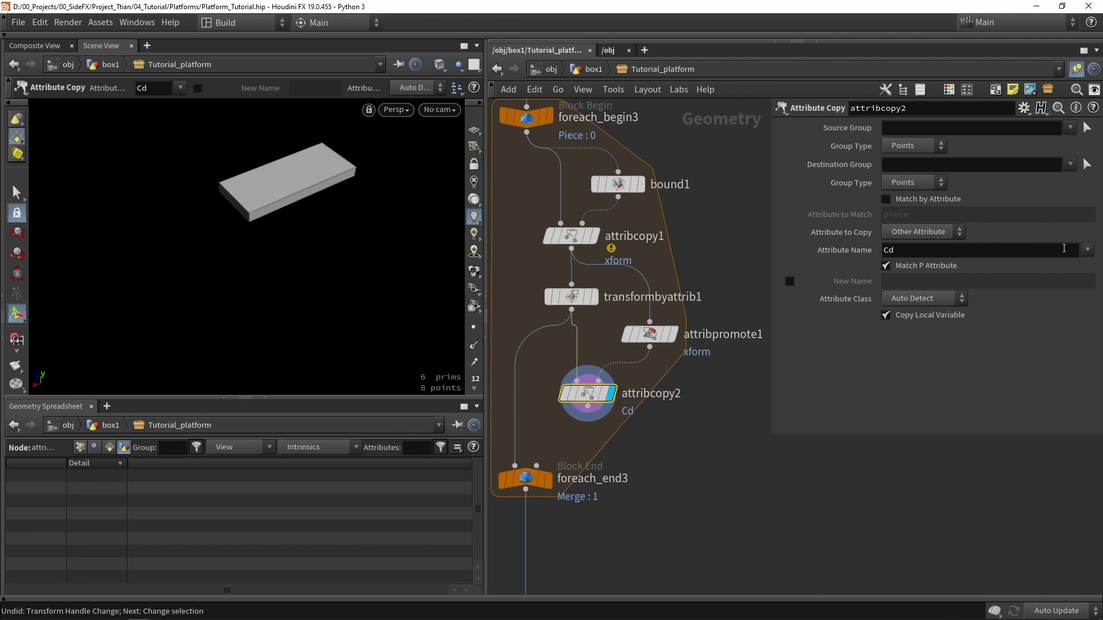
Set attribcopy2 to copy the xform attribute under the new name originalxform
{"action": "left_click", "coordinate": [1063, 249]}
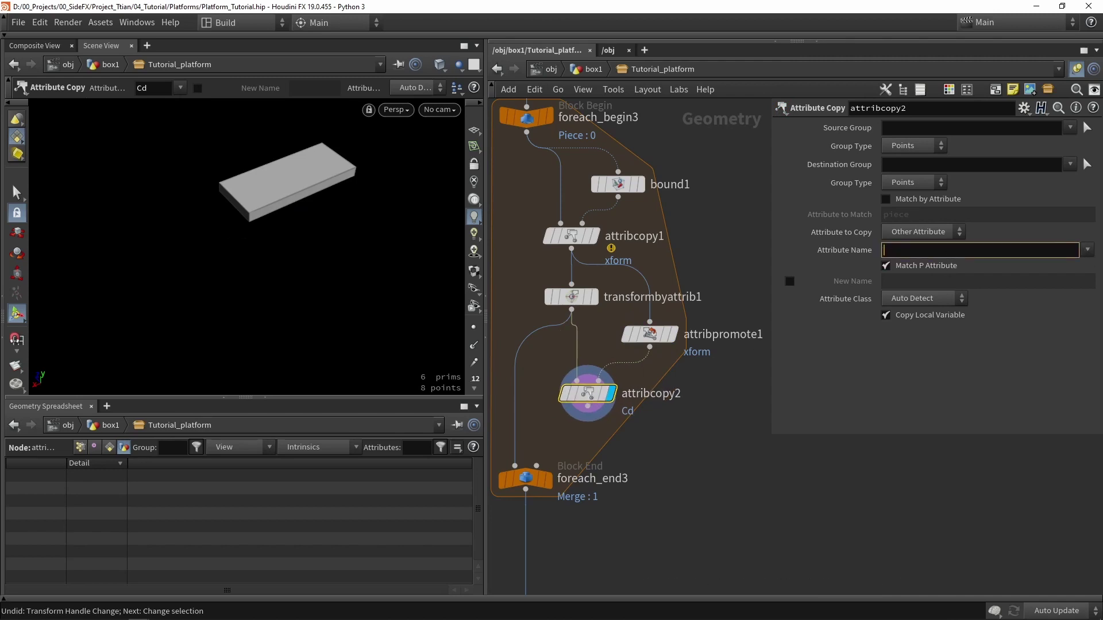
{"action": "left_click", "coordinate": [1088, 249]}
{"action": "left_click", "coordinate": [1079, 295]}
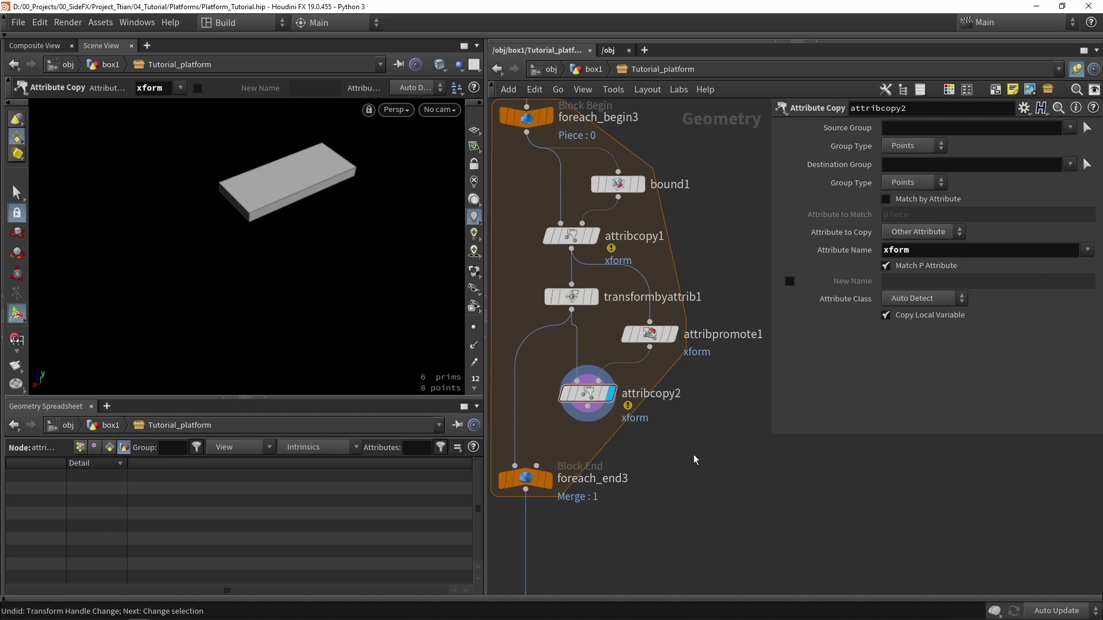
{"action": "left_click", "coordinate": [789, 281]}
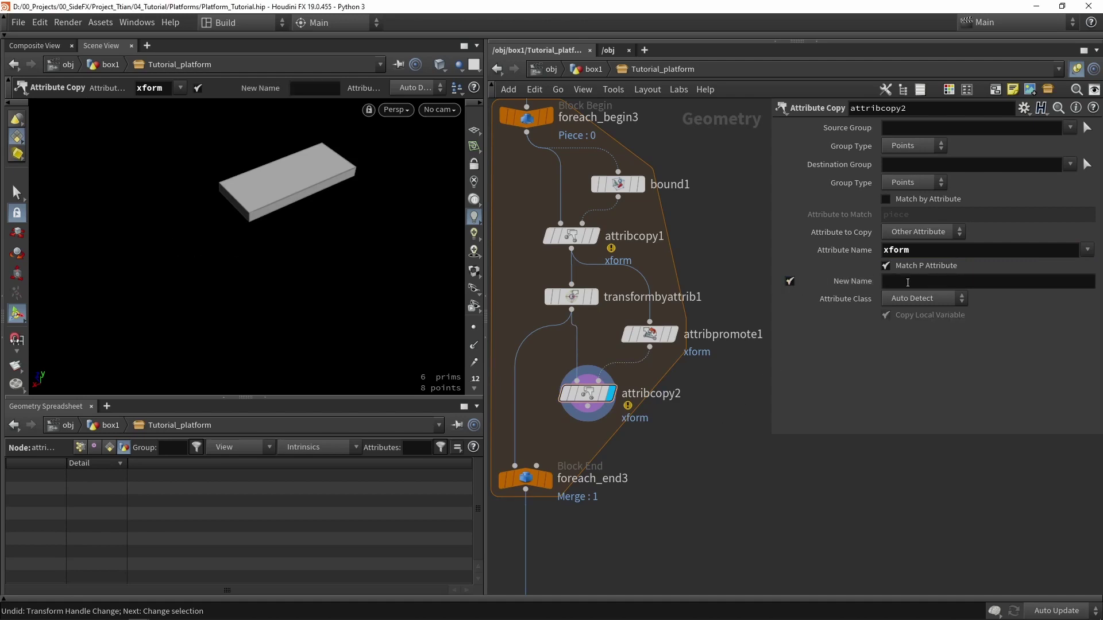
{"action": "double_click", "coordinate": [921, 250]}
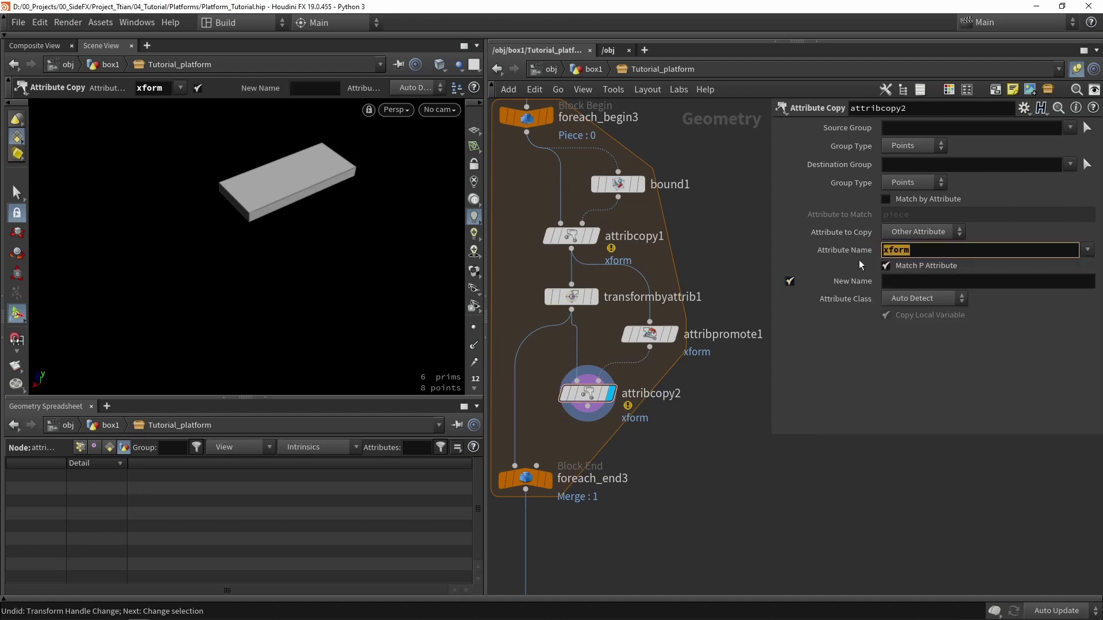
{"action": "left_click", "coordinate": [920, 284]}
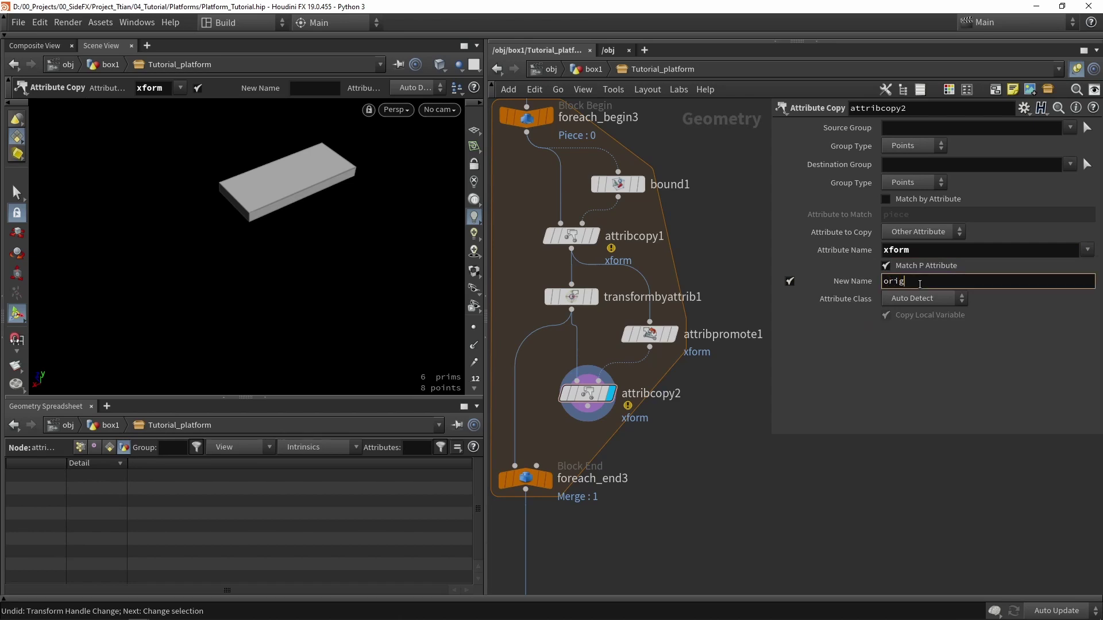
{"action": "type", "text": "originalxform"}
{"action": "key", "text": "Return"}
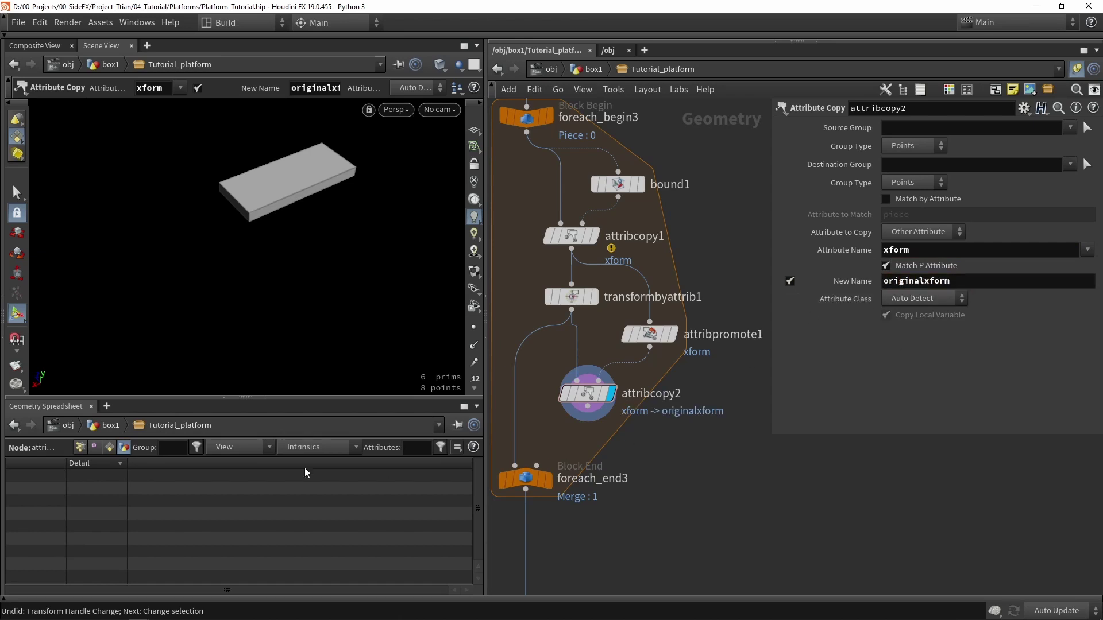
Inspect the copied transform values in the primitive attributes and review the nodes inside the loop
{"action": "left_click", "coordinate": [109, 448]}
{"action": "left_click_drag", "start_coordinate": [164, 590], "coordinate": [434, 588]}
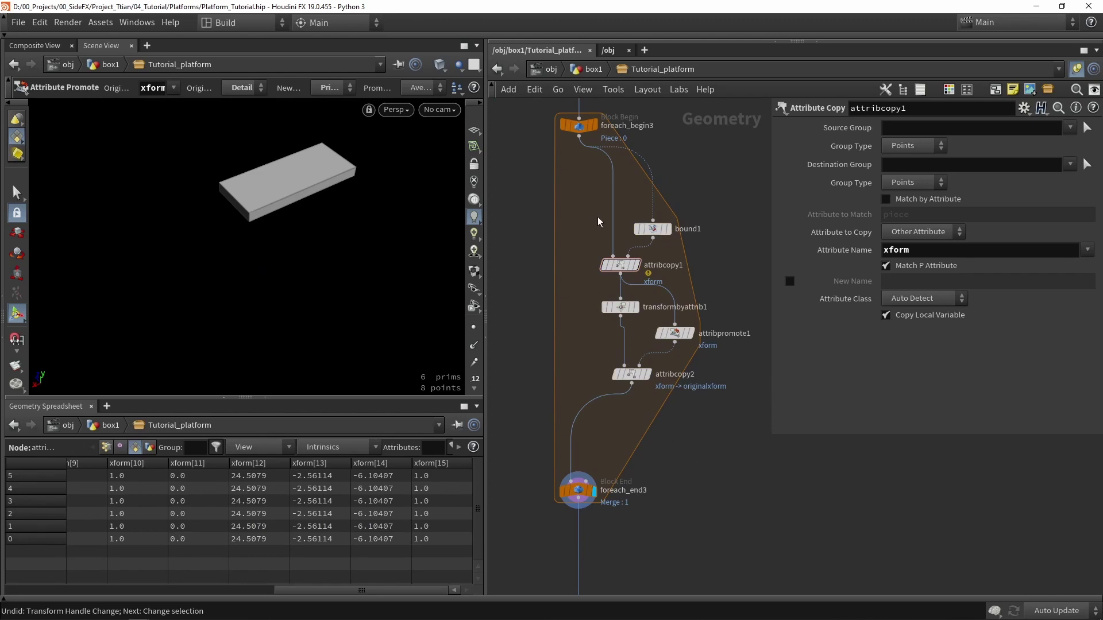
{"action": "left_click_drag", "start_coordinate": [585, 211], "coordinate": [721, 428]}
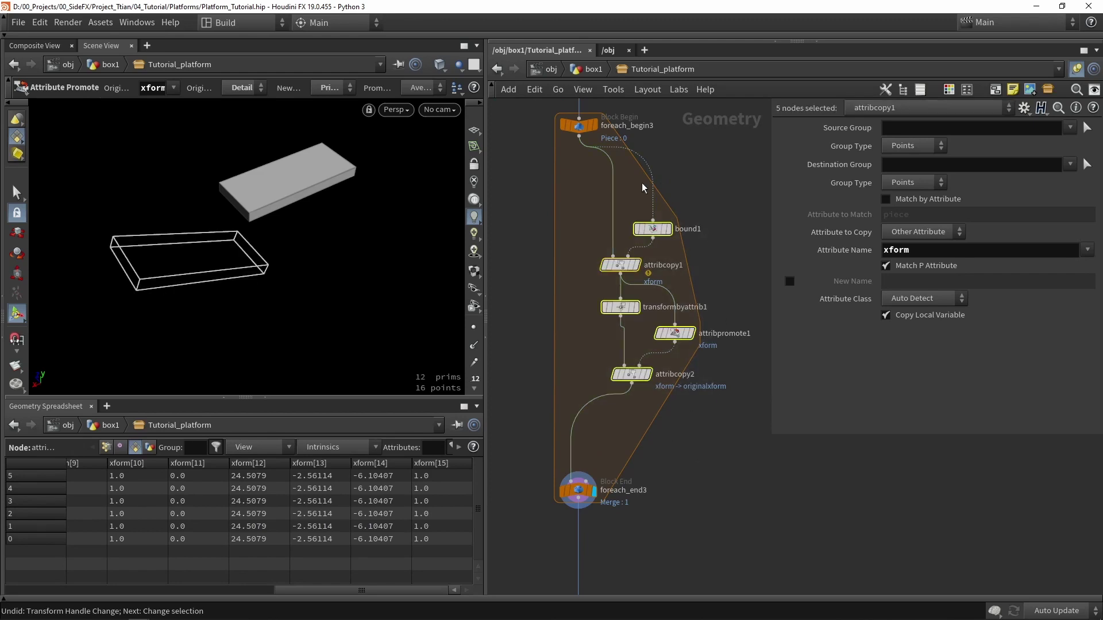
{"action": "left_click", "coordinate": [638, 447]}
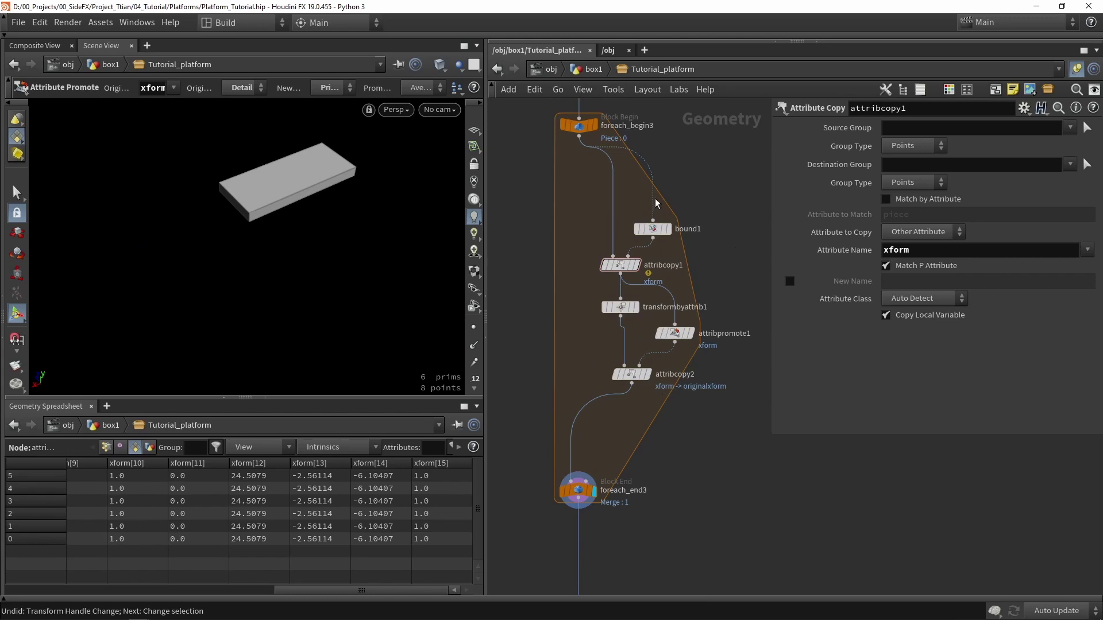
Display connectivity1 and examine the overlapping boxes that form one joined piece up close
{"action": "middle_click_drag", "start_coordinate": [650, 187], "coordinate": [663, 371]}
{"action": "left_click", "coordinate": [606, 261]}
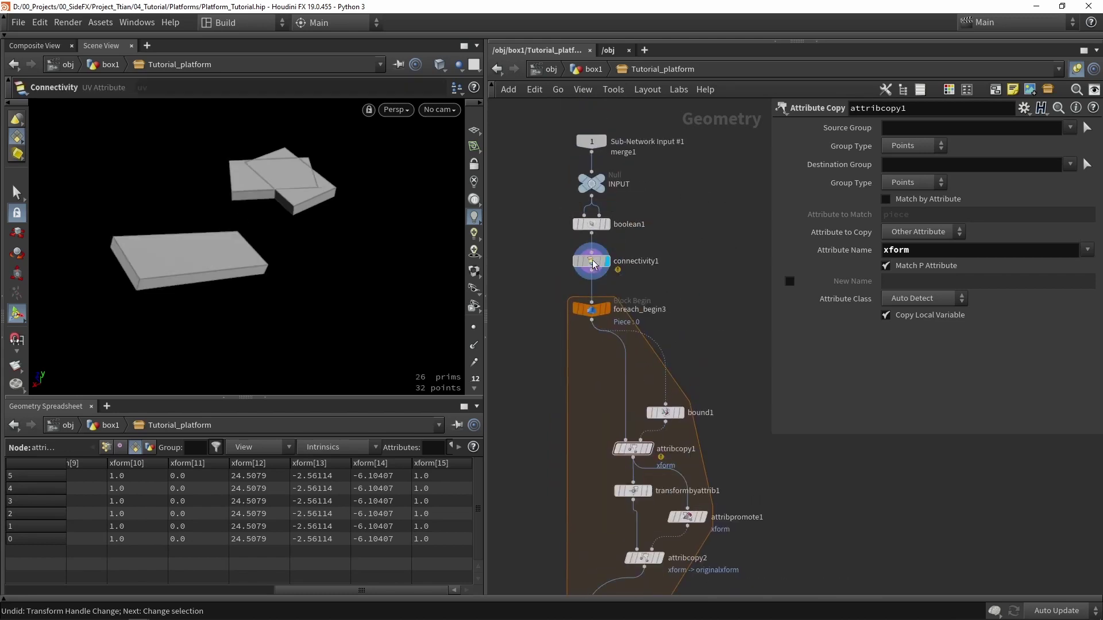
{"action": "left_click", "coordinate": [594, 261]}
{"action": "left_click_drag", "start_coordinate": [286, 165], "coordinate": [436, 241], "text": "alt"}
{"action": "scroll", "coordinate": [290, 170], "scroll_direction": "up", "scroll_amount": 5}
{"action": "scroll", "coordinate": [293, 179], "scroll_direction": "down", "scroll_amount": 3}
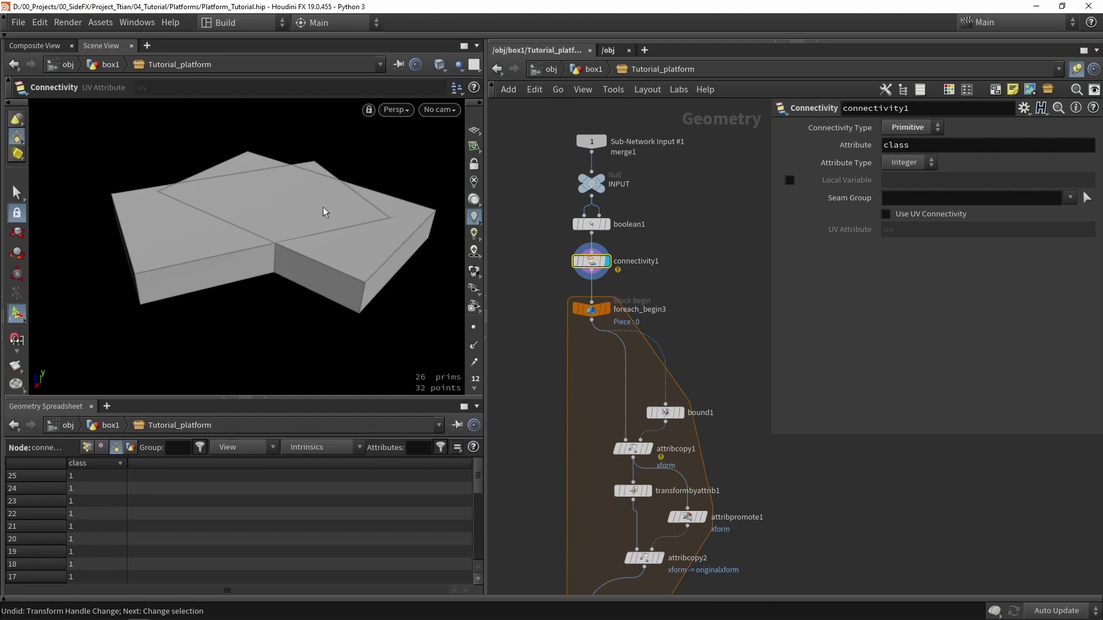
Add a Switch node beside the loop, just above foreach_end3
{"action": "middle_click_drag", "start_coordinate": [575, 444], "coordinate": [612, 262]}
{"action": "key", "text": "Tab"}
{"action": "type", "text": "sw"}
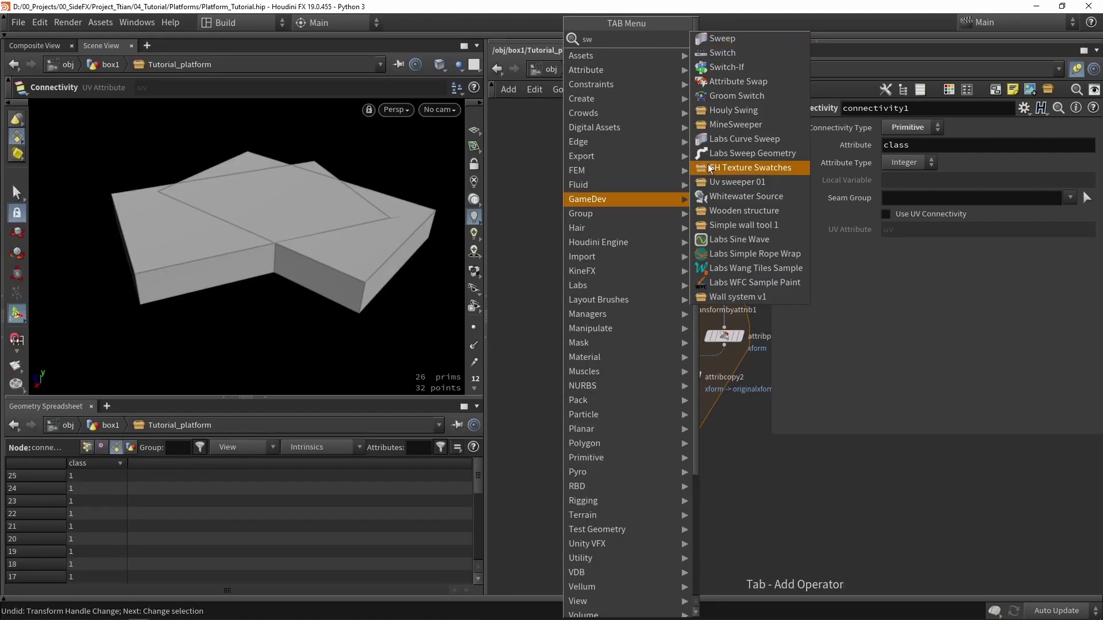
{"action": "left_click", "coordinate": [723, 53]}
{"action": "left_click", "coordinate": [575, 443]}
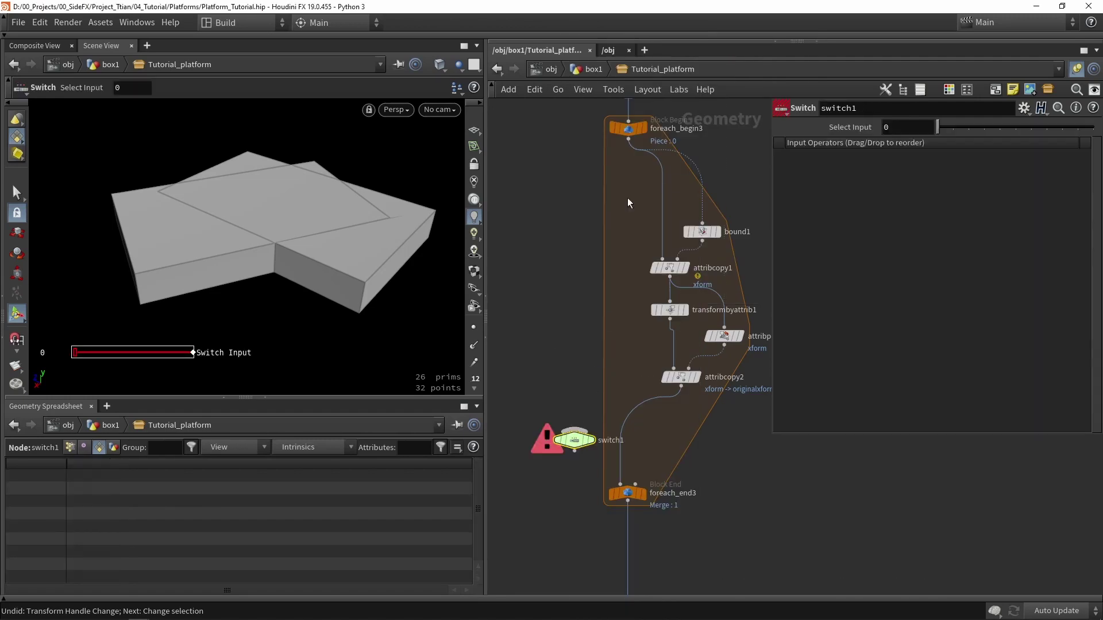
Connect foreach_begin3 as the first input and attribcopy2 as the second input of switch1
{"action": "middle_click_drag", "start_coordinate": [535, 342], "coordinate": [592, 359]}
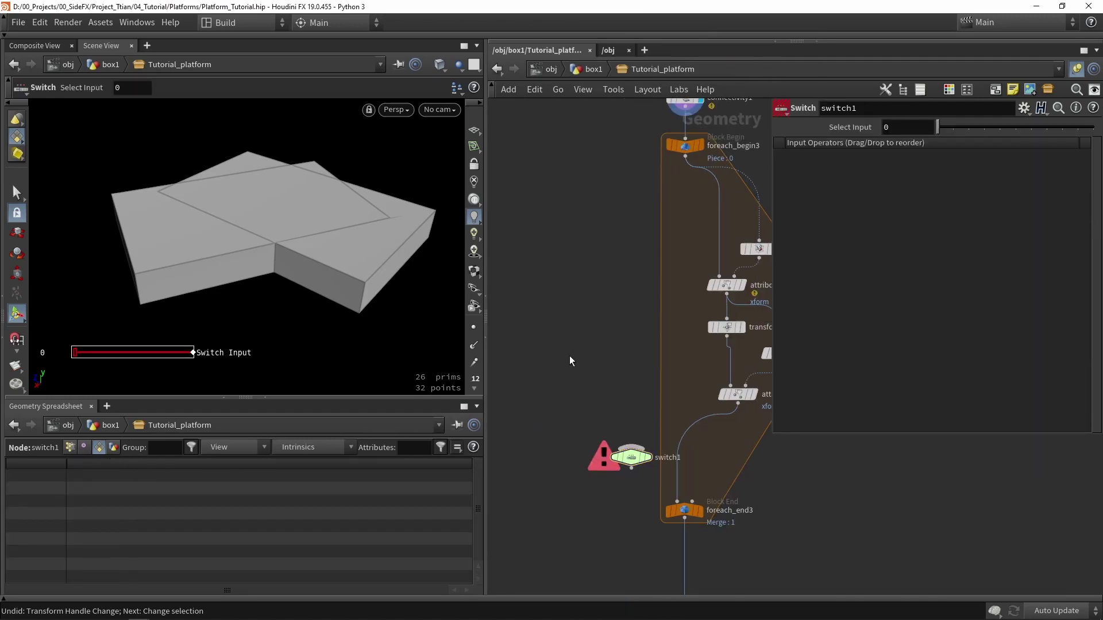
{"action": "left_click_drag", "start_coordinate": [631, 458], "coordinate": [640, 447]}
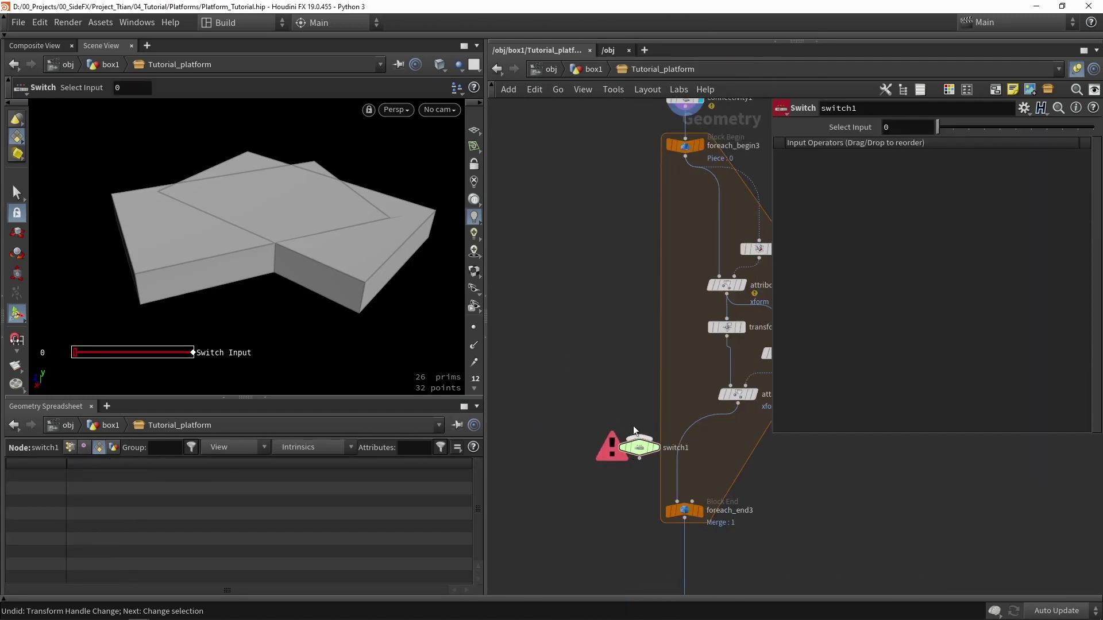
{"action": "left_click_drag", "start_coordinate": [685, 156], "coordinate": [639, 439]}
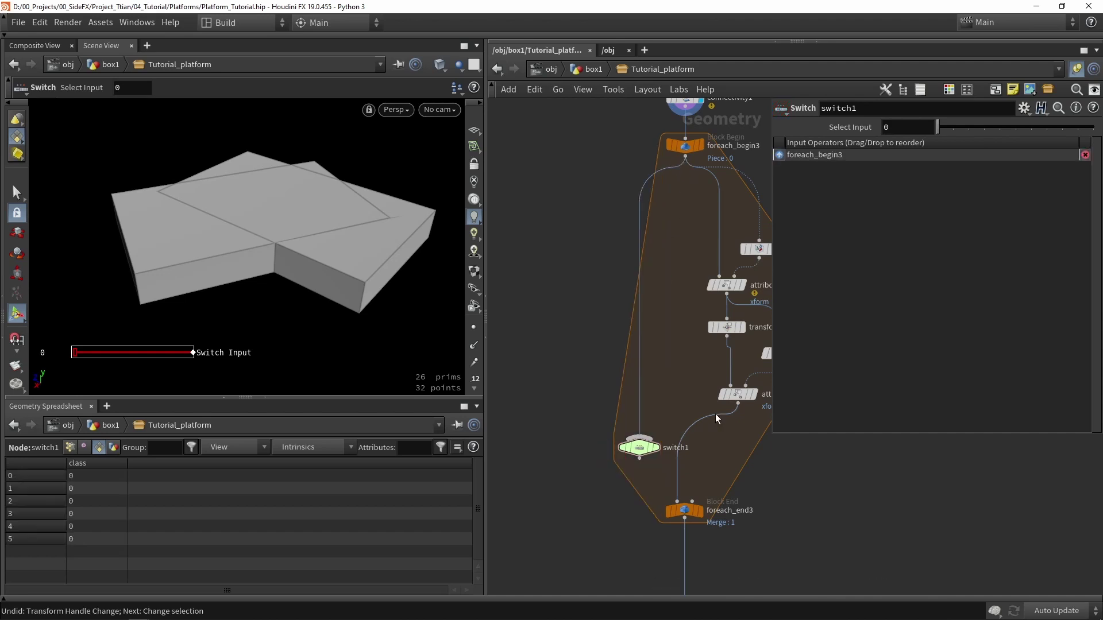
{"action": "left_click_drag", "start_coordinate": [738, 404], "coordinate": [678, 503]}
Add a Labs Split Primitives by Normal node to the loop and connect foreach_begin3 to its input
{"action": "key", "text": "Tab"}
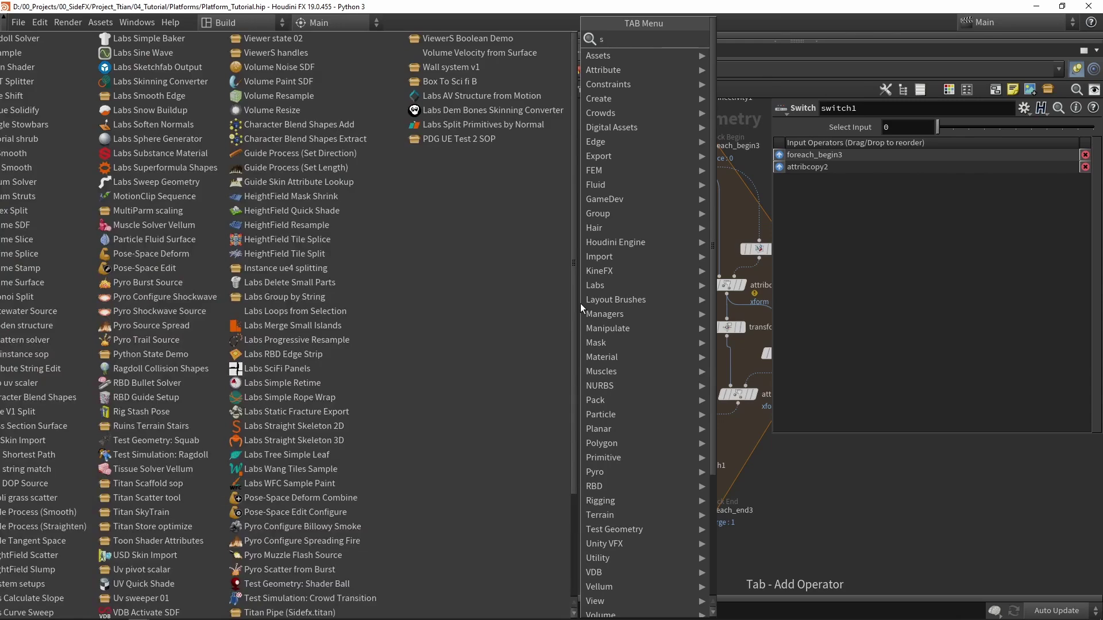
{"action": "type", "text": "split"}
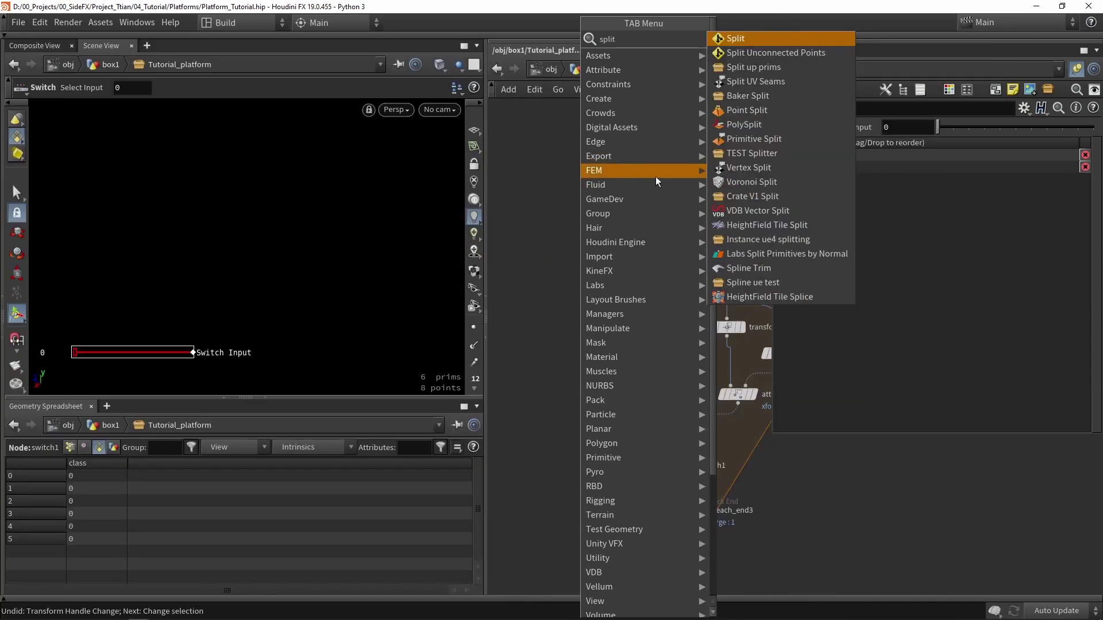
{"action": "left_click", "coordinate": [742, 255]}
{"action": "left_click", "coordinate": [604, 295]}
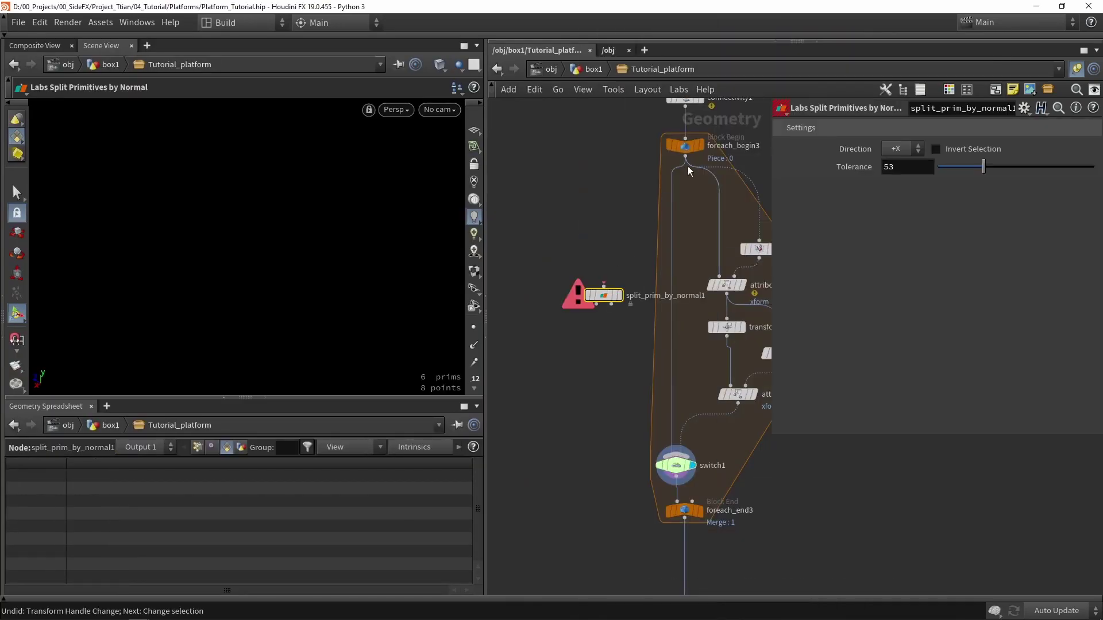
{"action": "left_click_drag", "start_coordinate": [686, 157], "coordinate": [603, 288]}
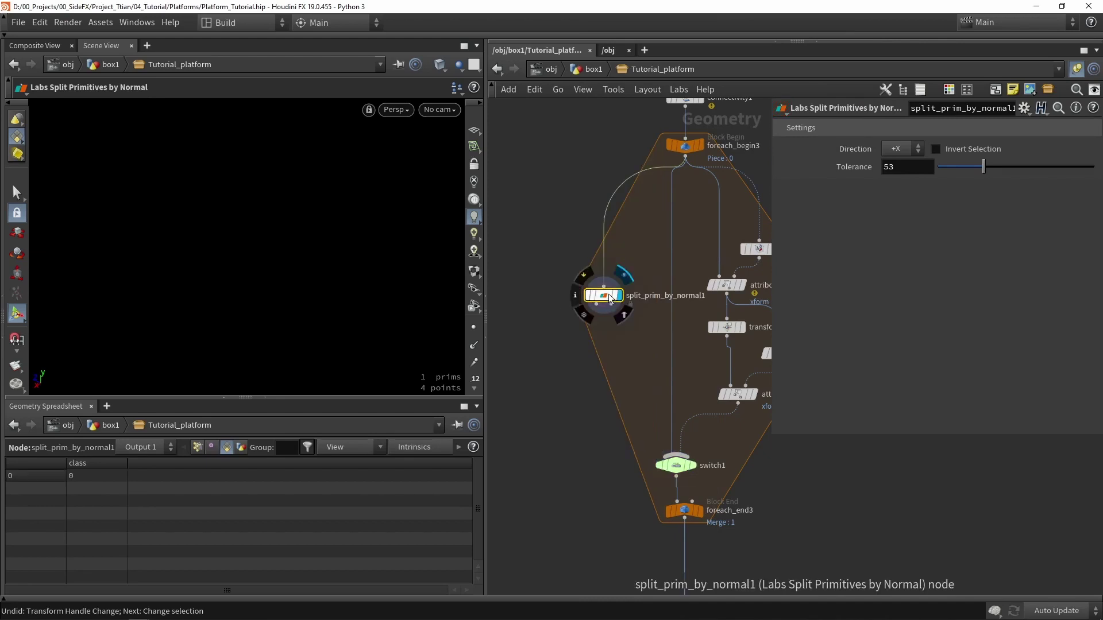
Set split_prim_by_normal1 to direction +Y with tolerance 1 and place the node lower, beside switch1
{"action": "left_click", "coordinate": [901, 149]}
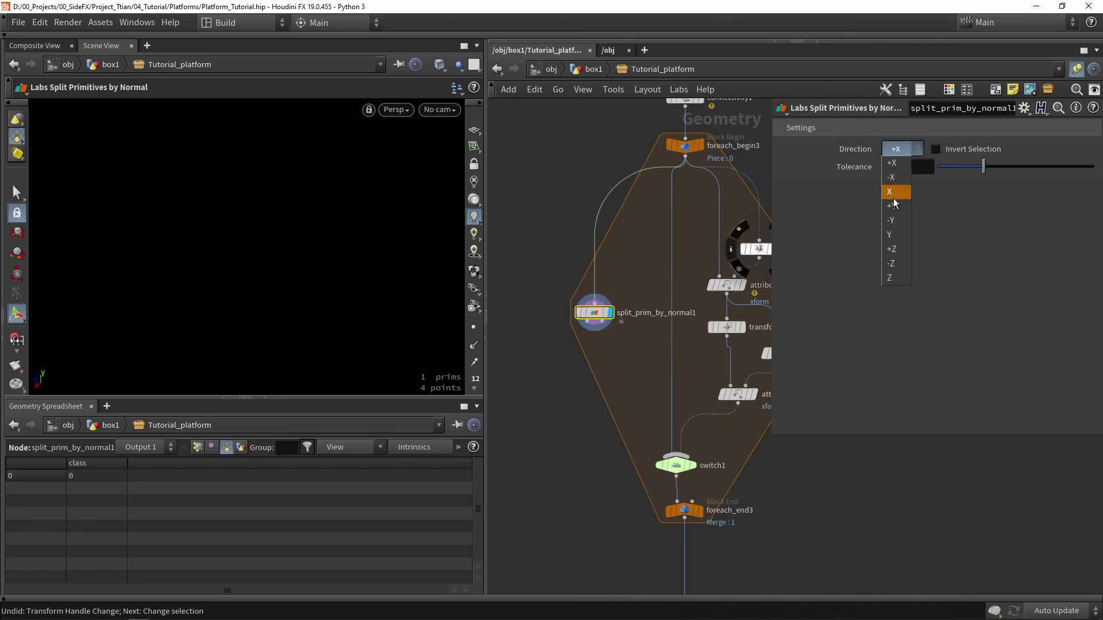
{"action": "left_click", "coordinate": [895, 198]}
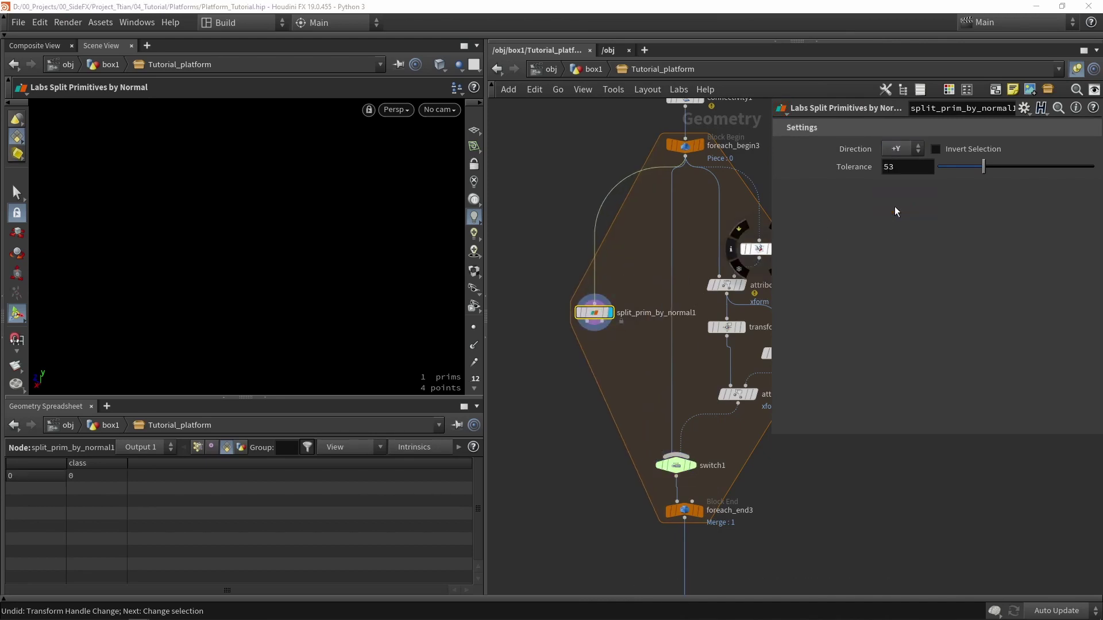
{"action": "left_click", "coordinate": [249, 397]}
{"action": "key", "text": "h"}
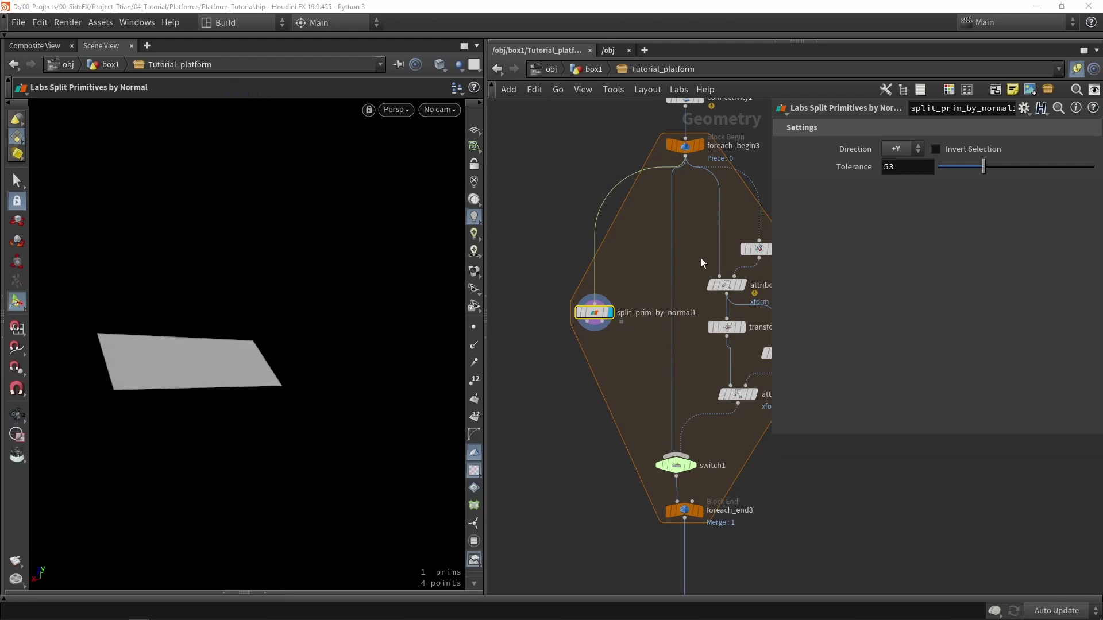
{"action": "left_click", "coordinate": [902, 167]}
{"action": "type", "text": "1"}
{"action": "key", "text": "Return"}
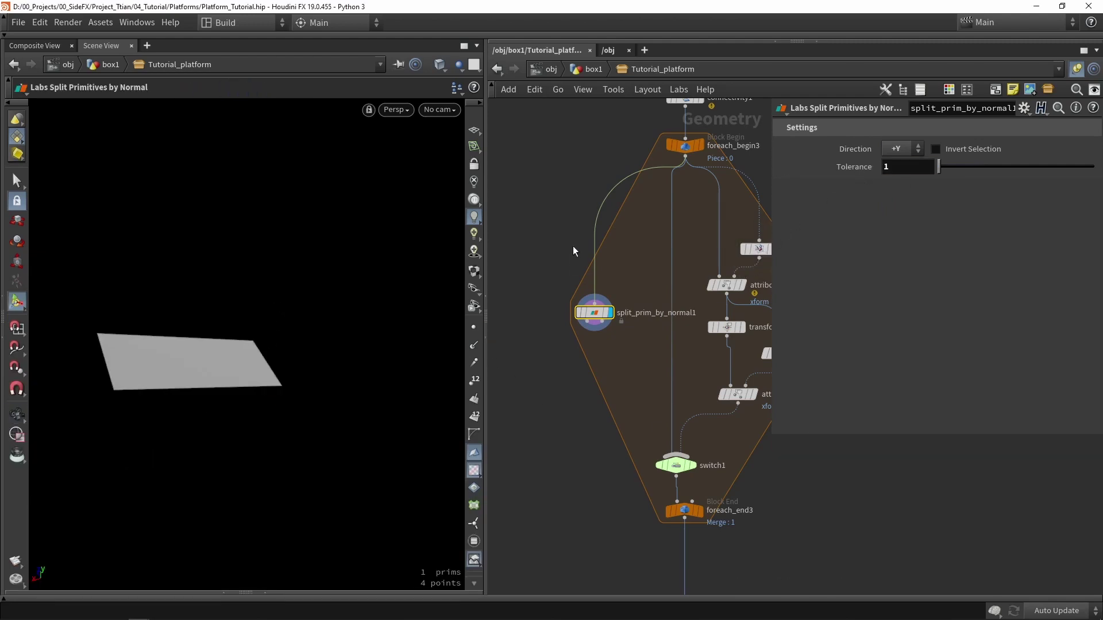
{"action": "left_click_drag", "start_coordinate": [597, 322], "coordinate": [566, 440]}
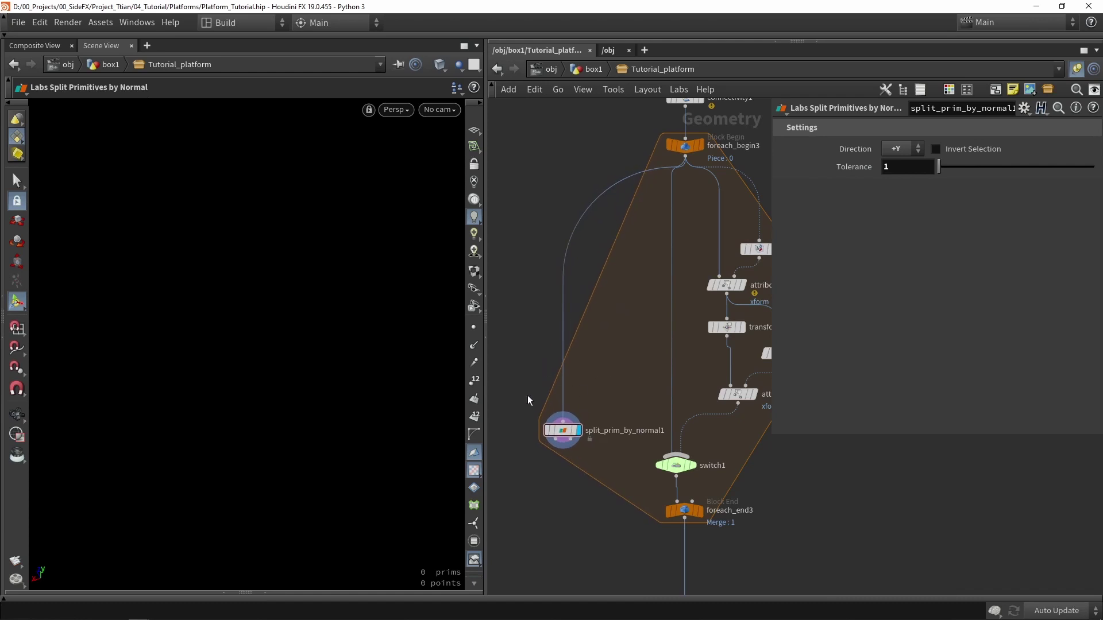
{"action": "left_click_drag", "start_coordinate": [540, 380], "coordinate": [604, 490]}
Add a spare input to switch1 and point it to split_prim_by_normal1
{"action": "left_click", "coordinate": [676, 465]}
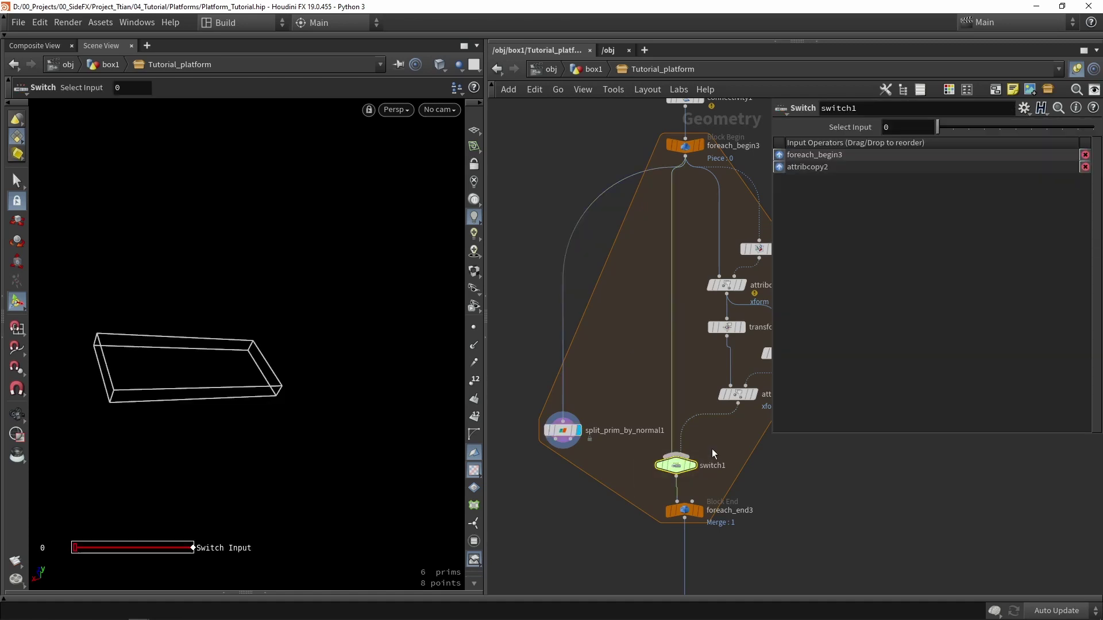
{"action": "left_click", "coordinate": [1024, 108]}
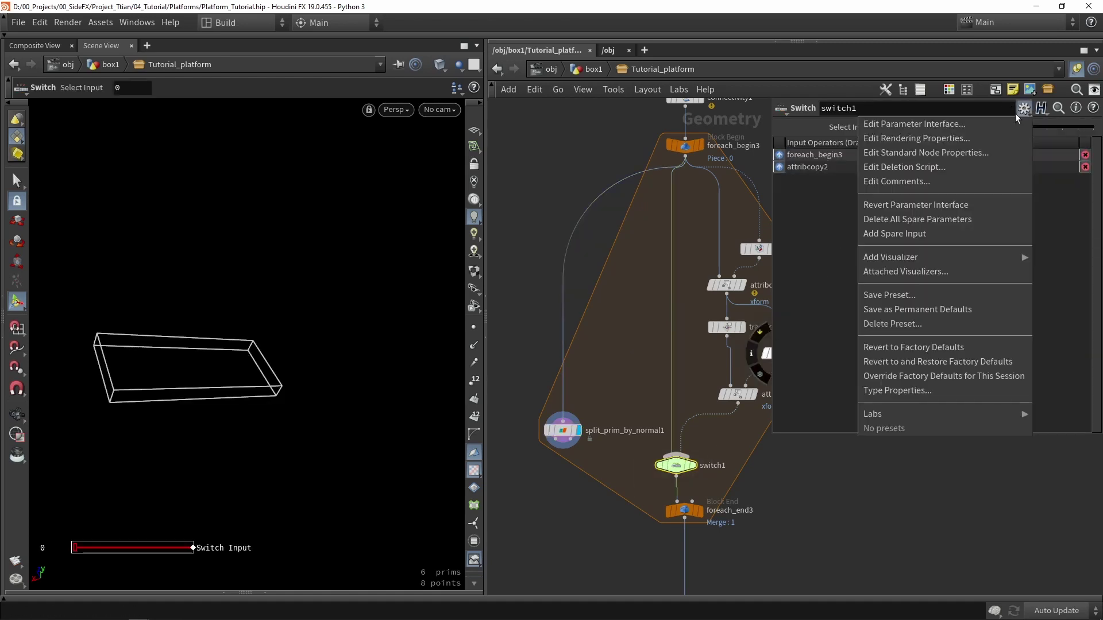
{"action": "left_click", "coordinate": [896, 233]}
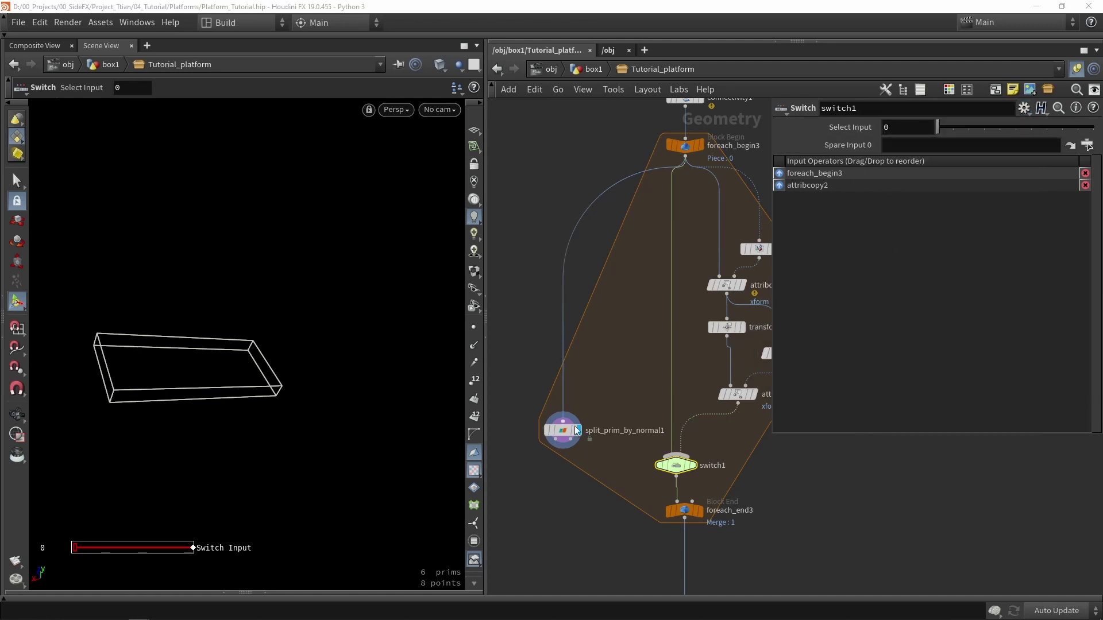
{"action": "left_click_drag", "start_coordinate": [576, 431], "coordinate": [919, 146]}
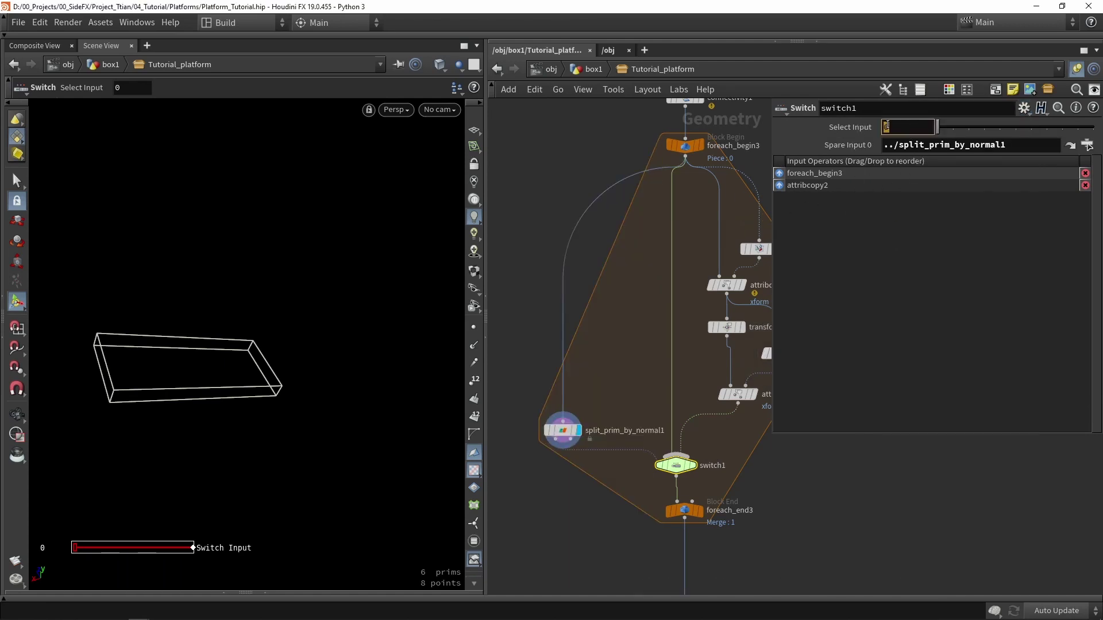
Set the Select Input of switch1 to the expression npoints(-1)==0
{"action": "type", "text": "n"}
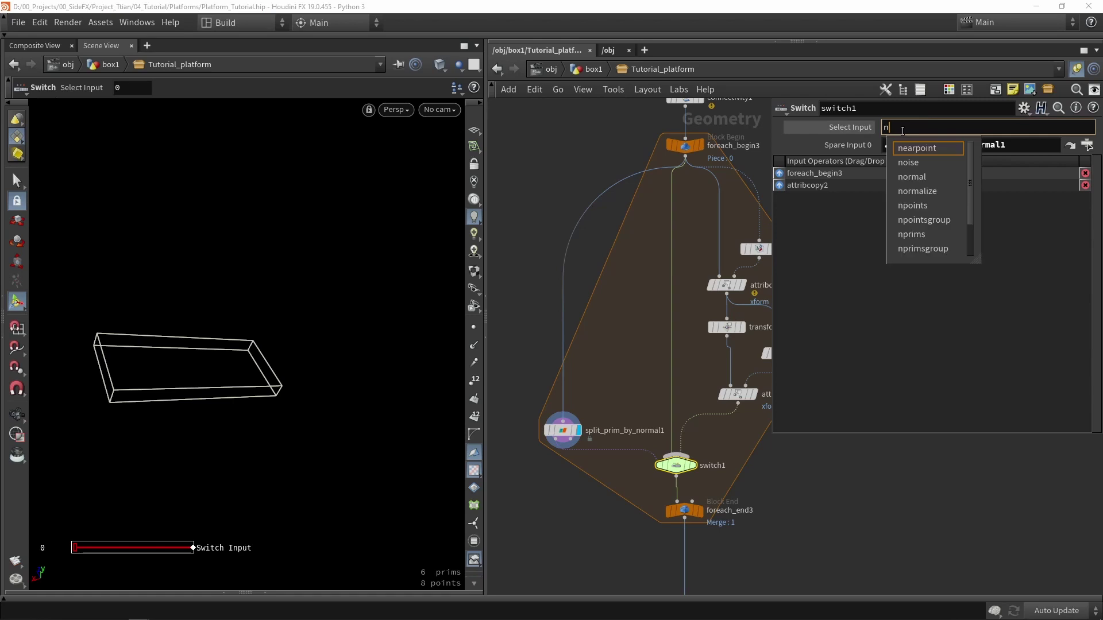
{"action": "type", "text": "points"}
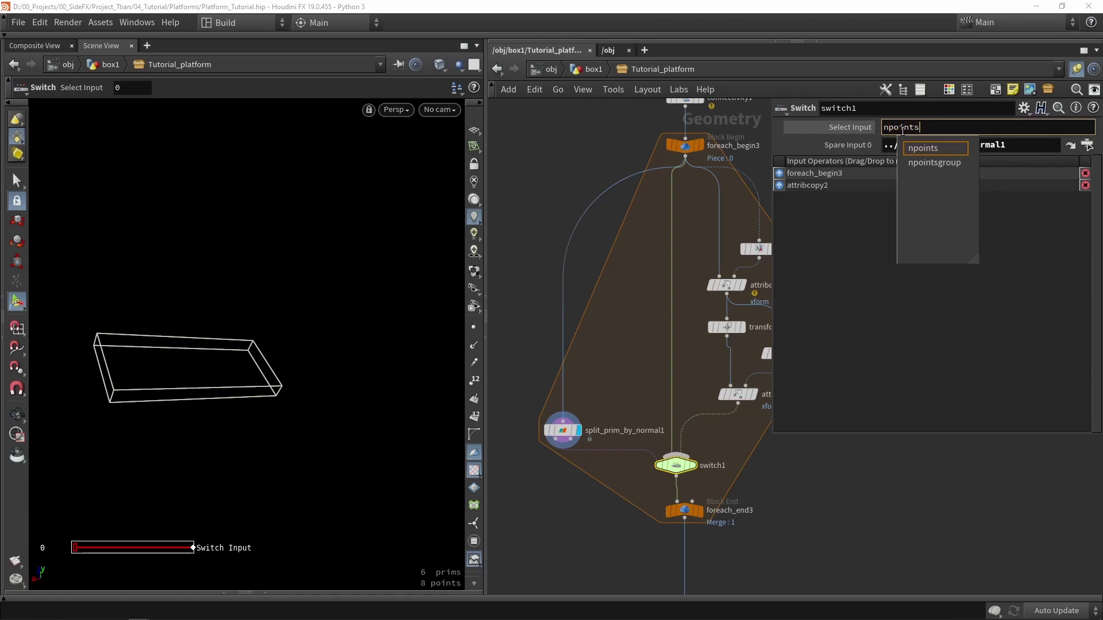
{"action": "key", "text": "Return"}
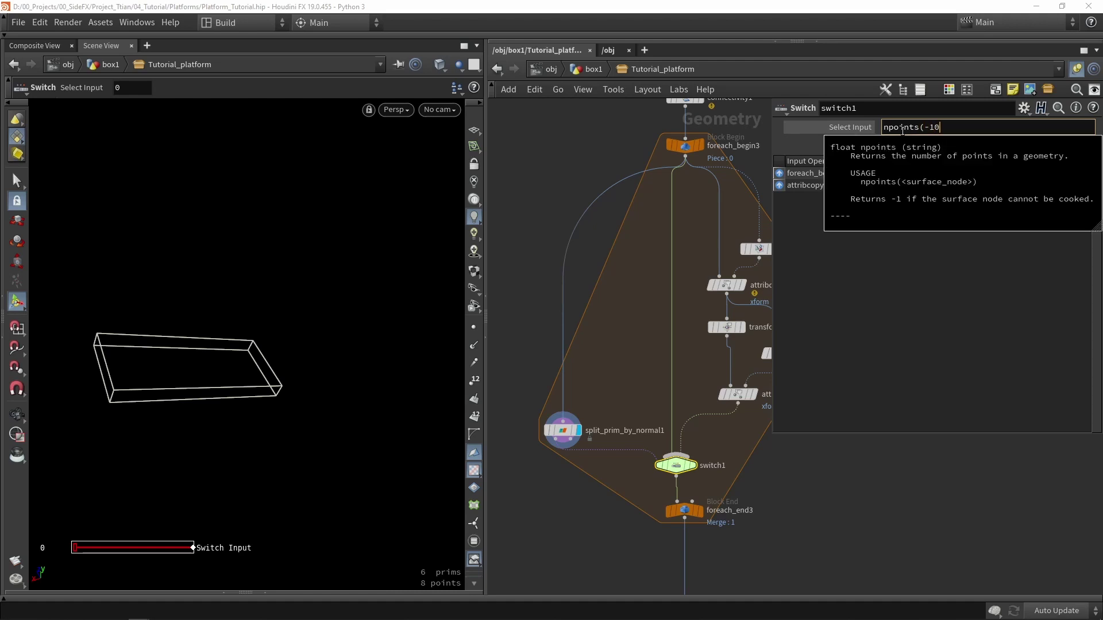
{"action": "type", "text": "(-1)=="}
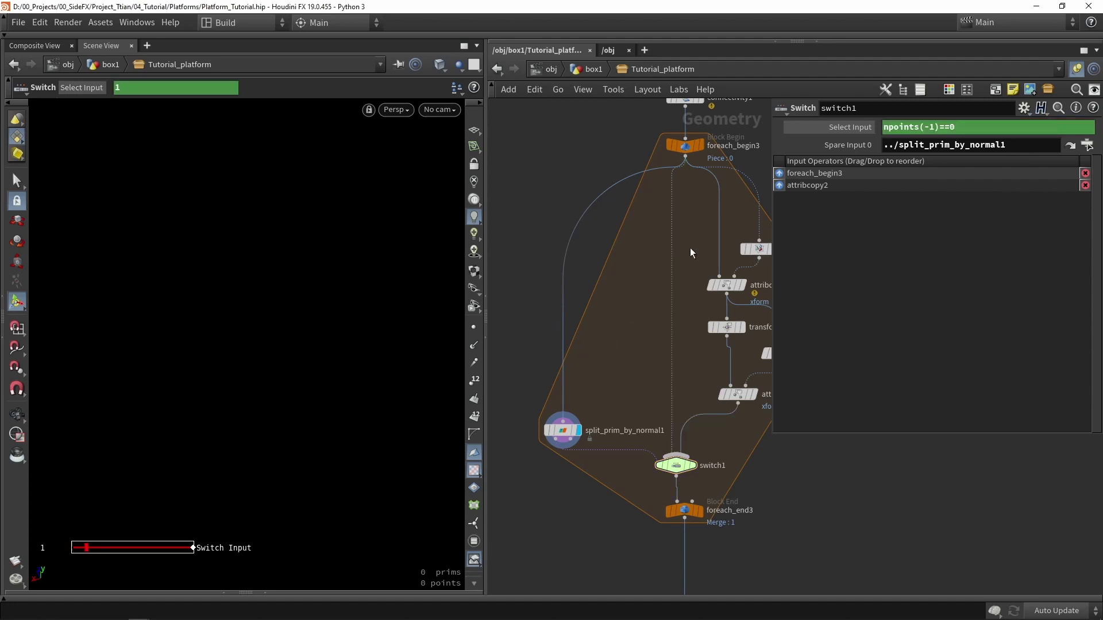
Compare the box at foreach_begin3, split_prim_by_normal1 and switch1, and review the switch's point-count expression
{"action": "left_click", "coordinate": [684, 145]}
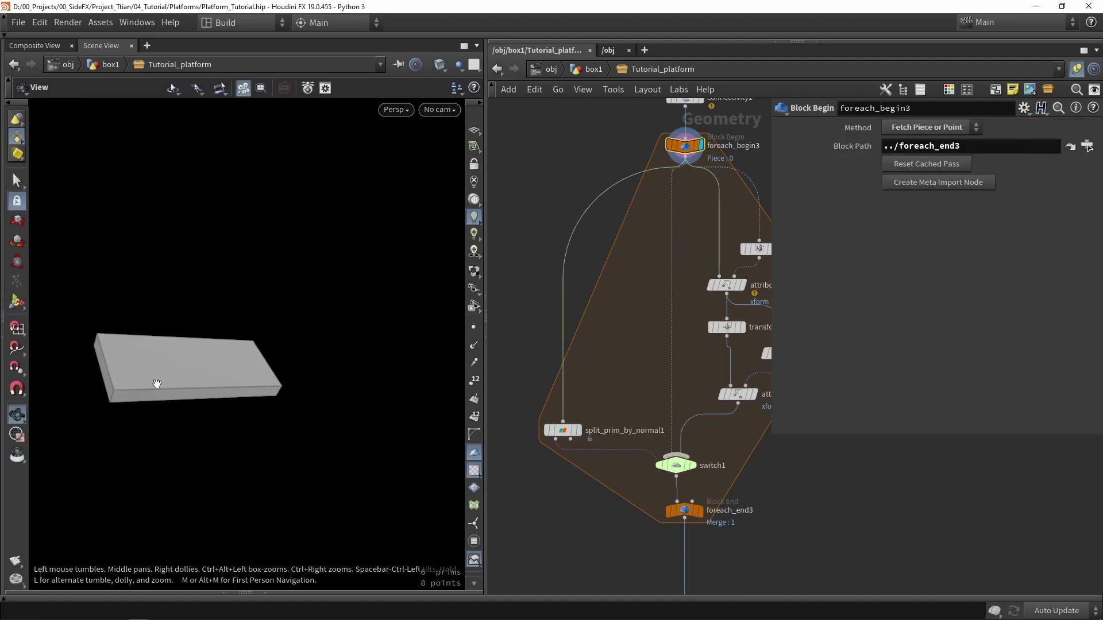
{"action": "left_click_drag", "start_coordinate": [155, 384], "coordinate": [87, 527]}
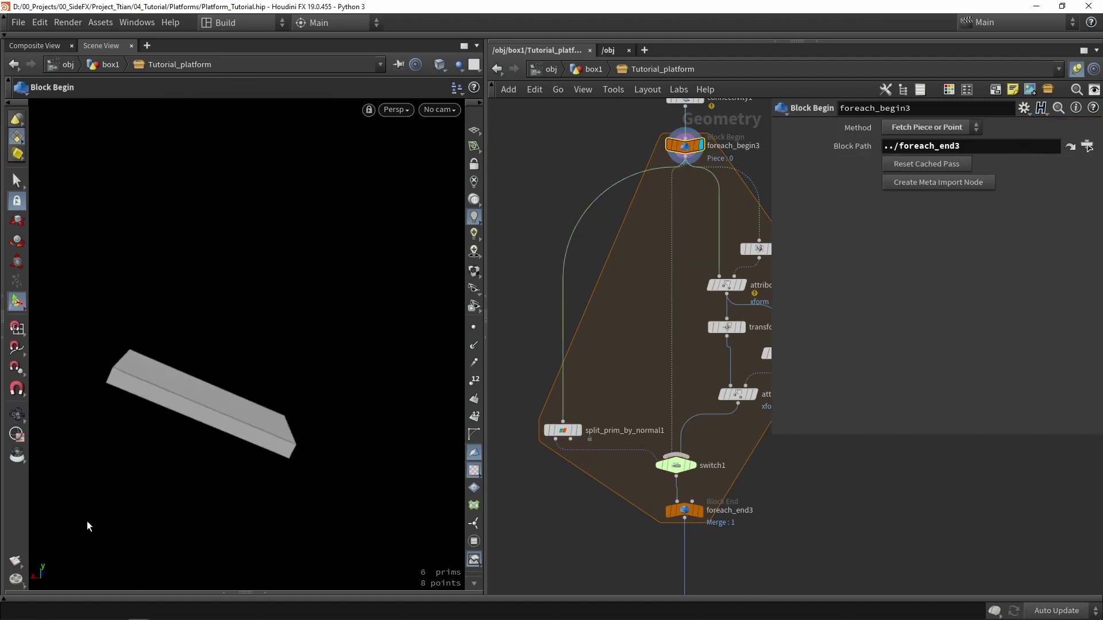
{"action": "left_click", "coordinate": [578, 430]}
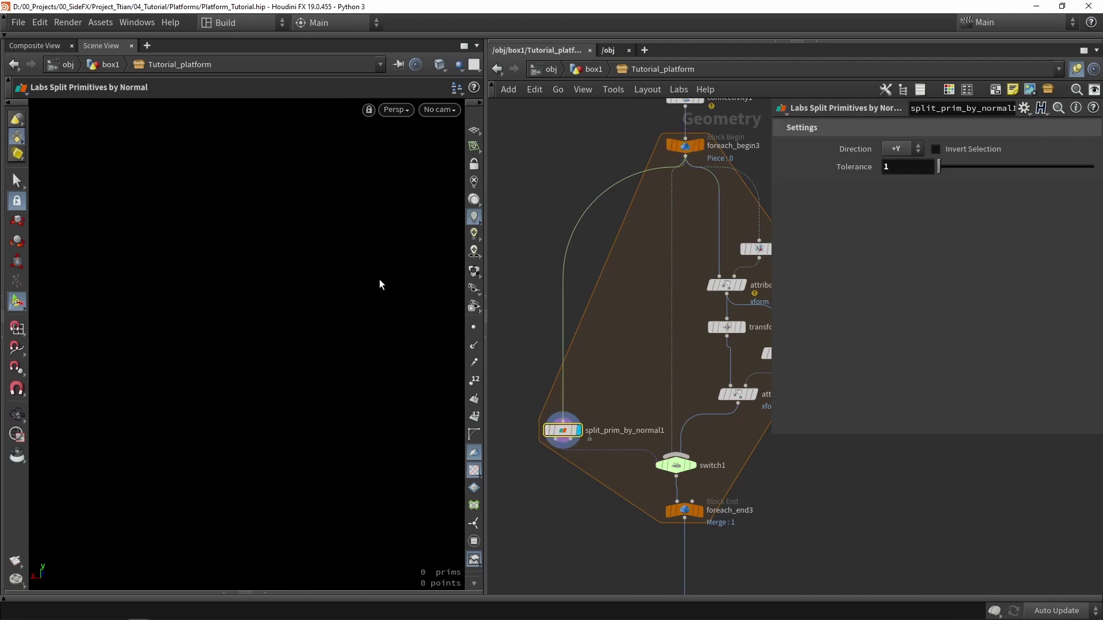
{"action": "scroll", "coordinate": [692, 466], "scroll_direction": "up", "scroll_amount": 3}
{"action": "left_click", "coordinate": [692, 467]}
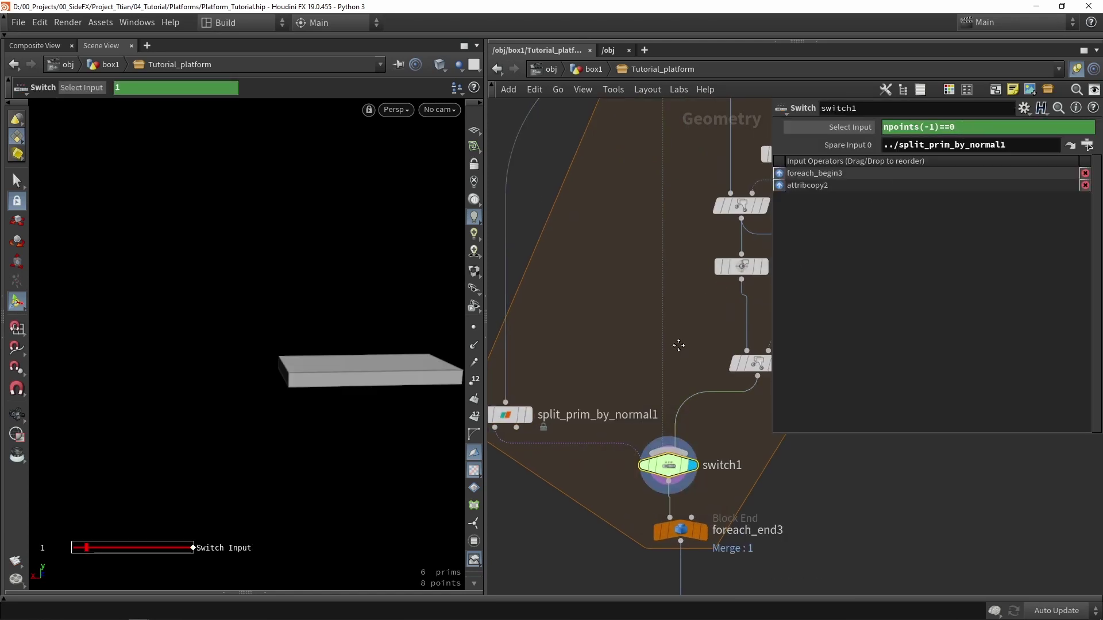
{"action": "middle_click_drag", "start_coordinate": [678, 344], "coordinate": [618, 345]}
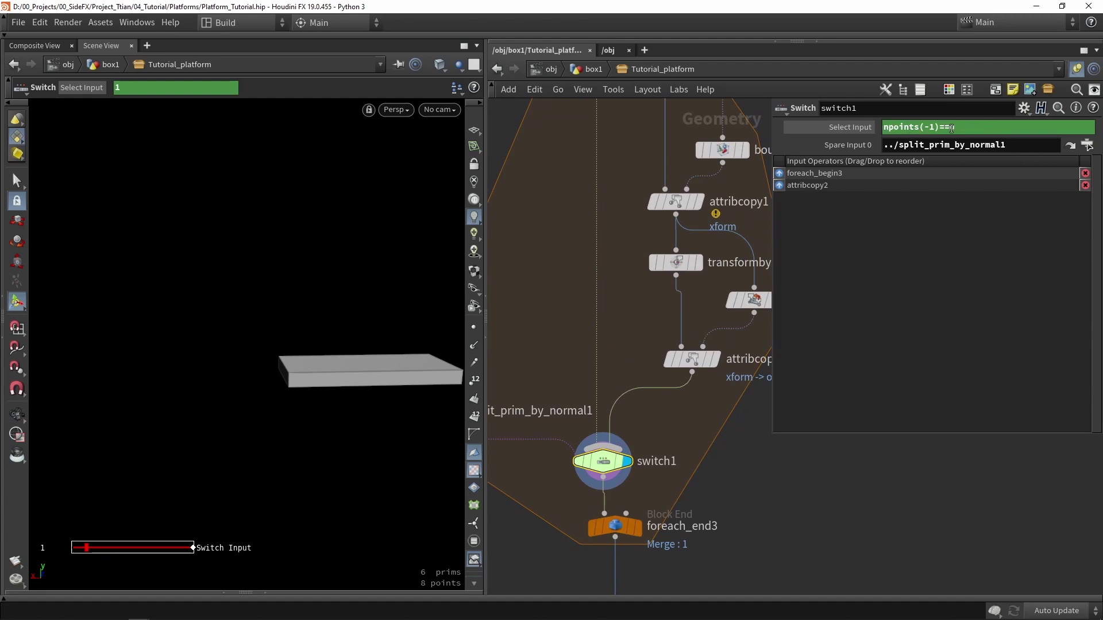
{"action": "left_click_drag", "start_coordinate": [941, 127], "coordinate": [877, 133]}
{"action": "left_click_drag", "start_coordinate": [957, 127], "coordinate": [934, 126]}
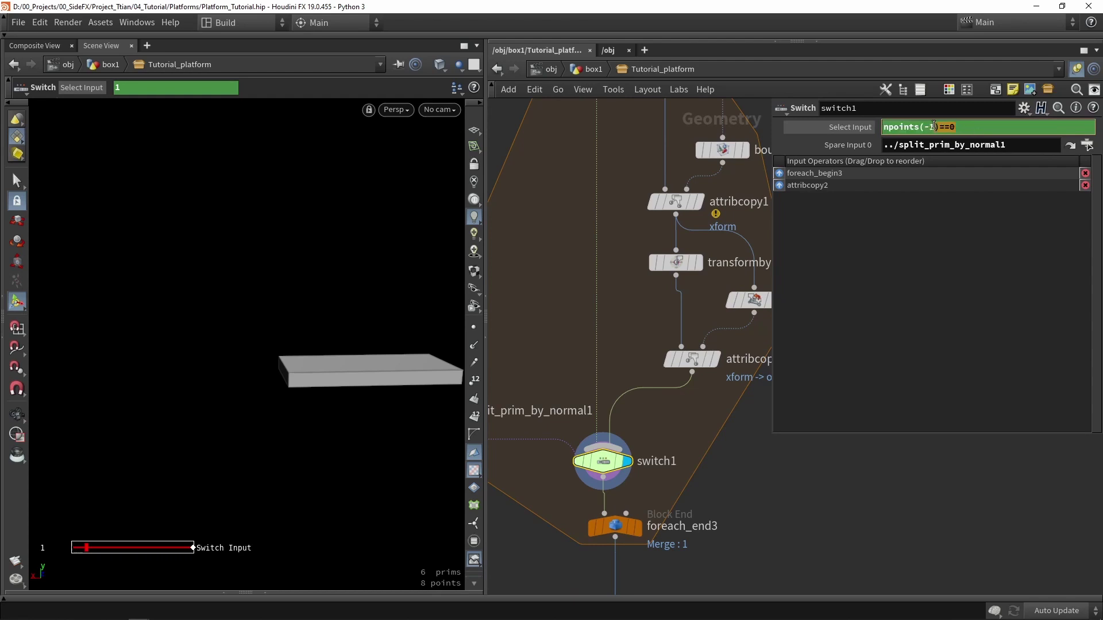
Display attribcopy2 and examine the two branches feeding switch1 and the overall network
{"action": "left_click", "coordinate": [685, 363]}
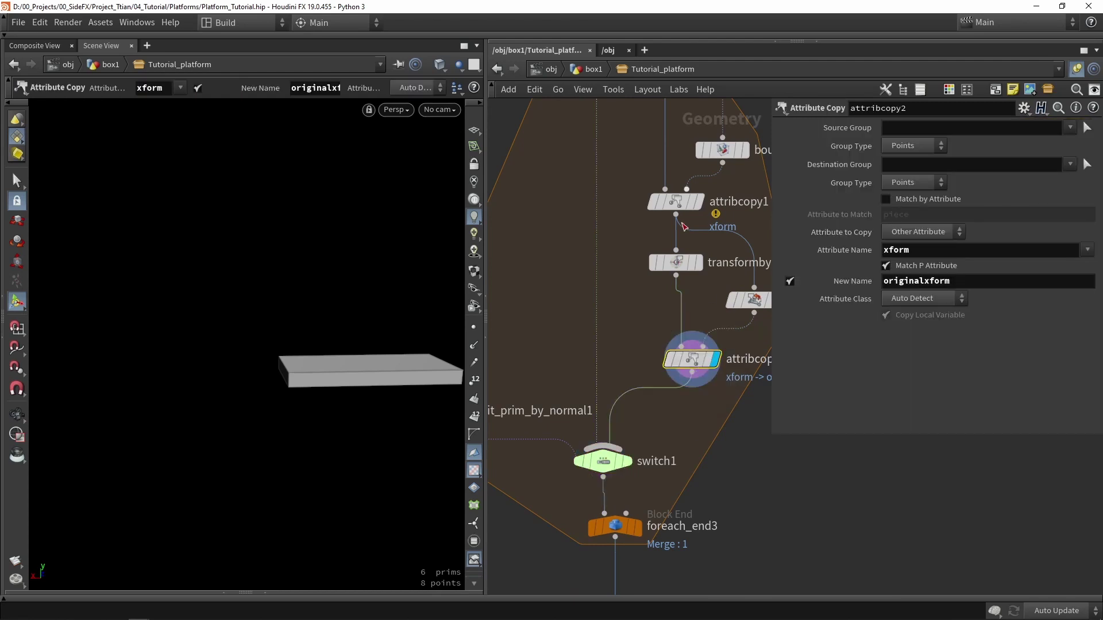
{"action": "scroll", "coordinate": [679, 380], "scroll_direction": "down", "scroll_amount": 5}
{"action": "scroll", "coordinate": [635, 379], "scroll_direction": "up", "scroll_amount": 3}
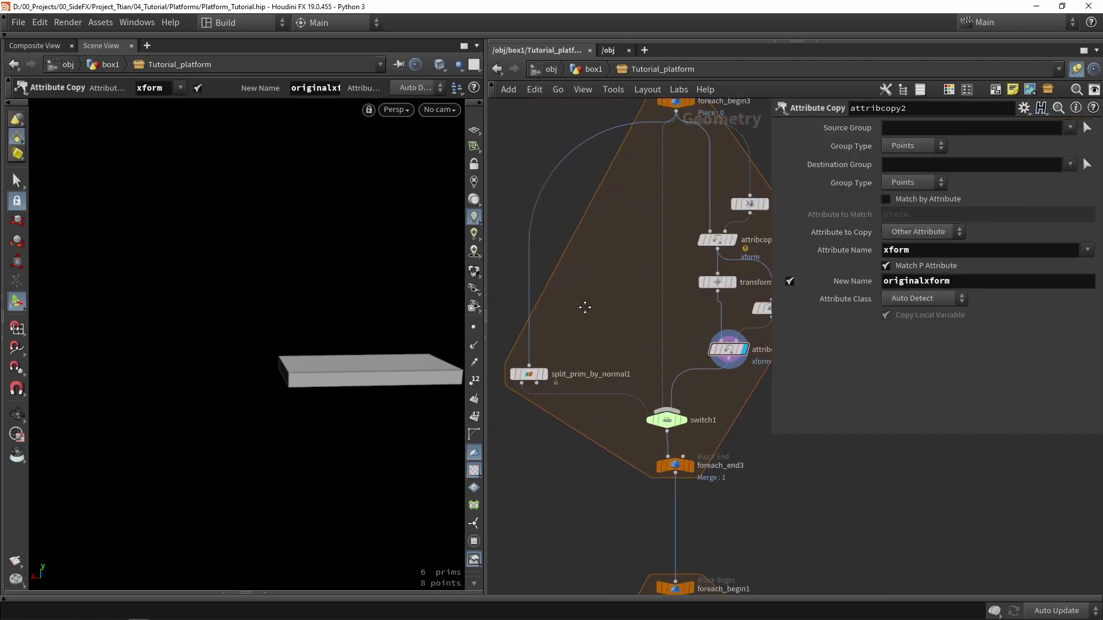
{"action": "mouse_move", "coordinate": [593, 339]}
{"action": "middle_mouse_down"}
{"action": "mouse_move", "coordinate": [627, 369]}
{"action": "mouse_move", "coordinate": [587, 329]}
{"action": "middle_mouse_up"}
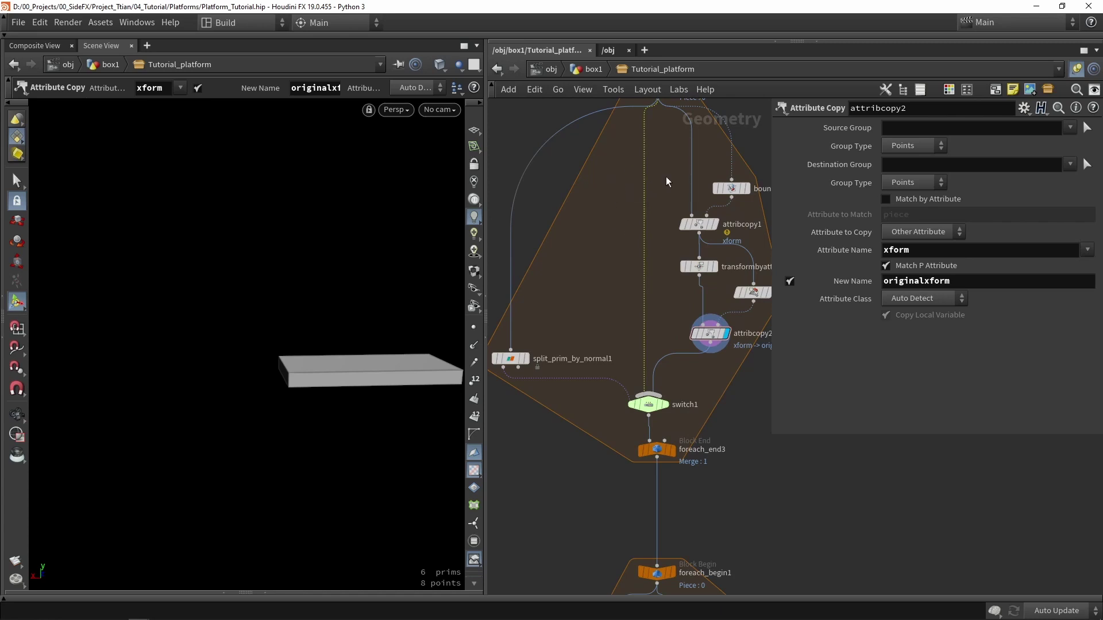
{"action": "scroll", "coordinate": [656, 262], "scroll_direction": "down", "scroll_amount": 6}
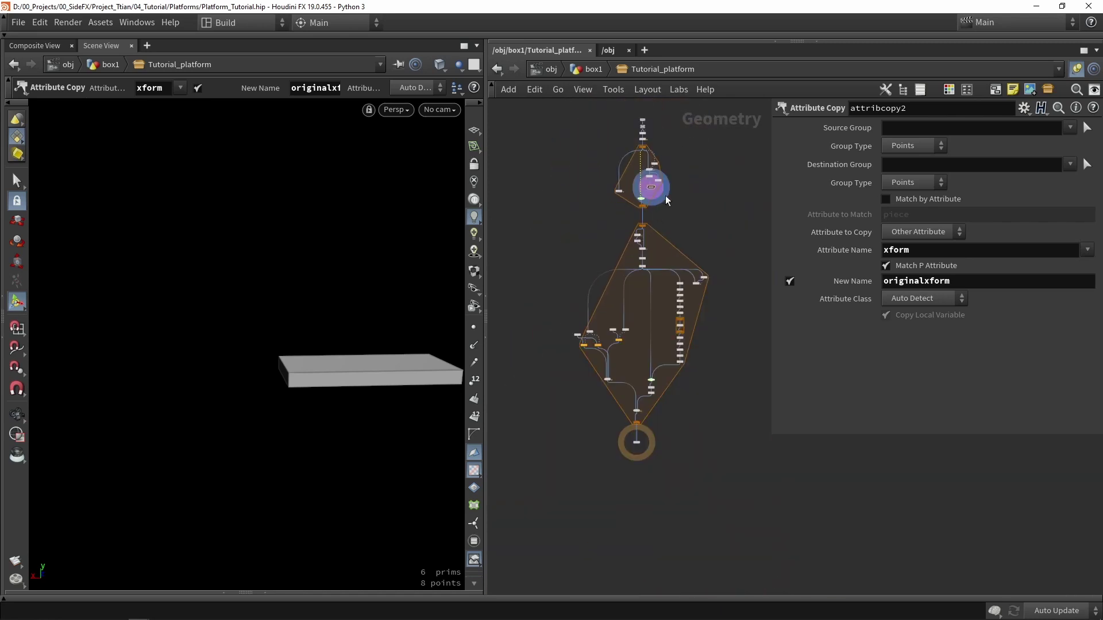
{"action": "scroll", "coordinate": [655, 139], "scroll_direction": "up", "scroll_amount": 10}
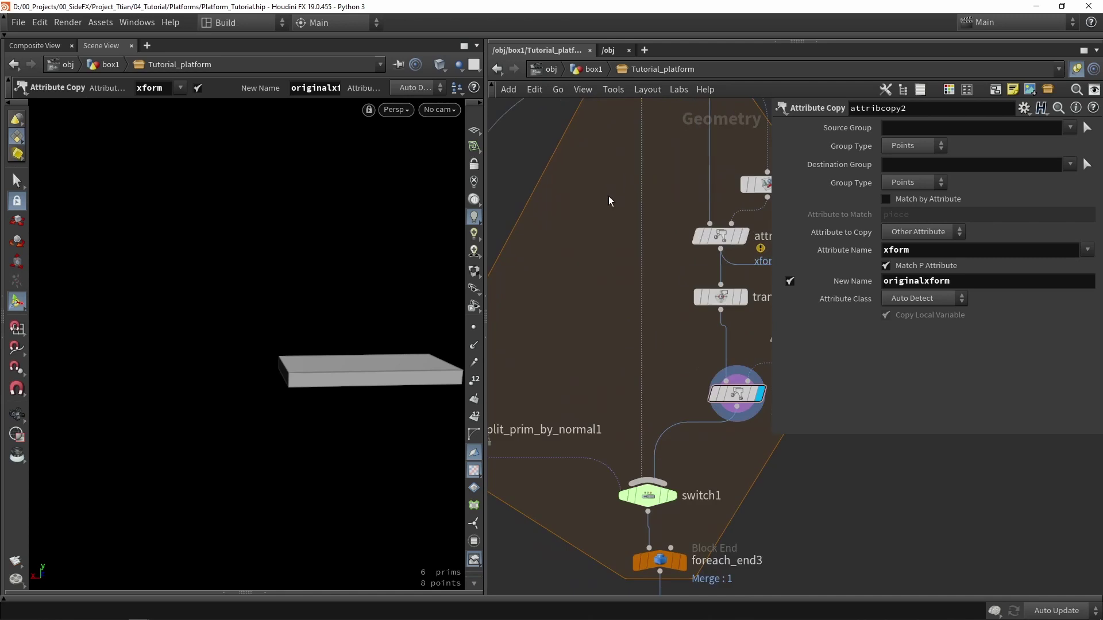
{"action": "key", "text": "Tab"}
{"action": "type", "text": "crea"}
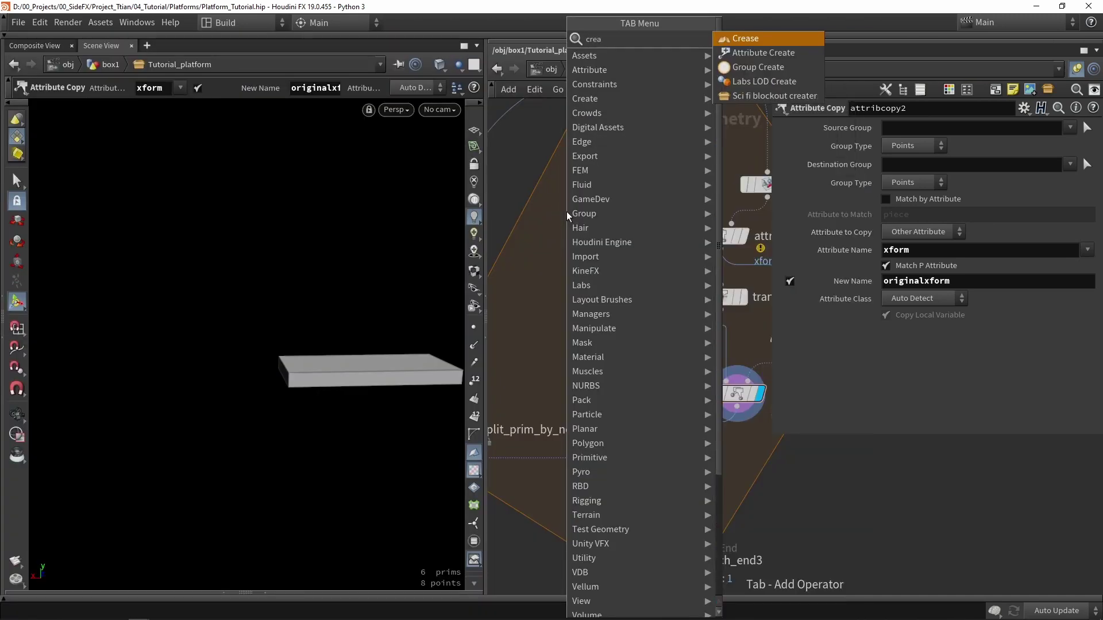
{"action": "key", "text": "Escape"}
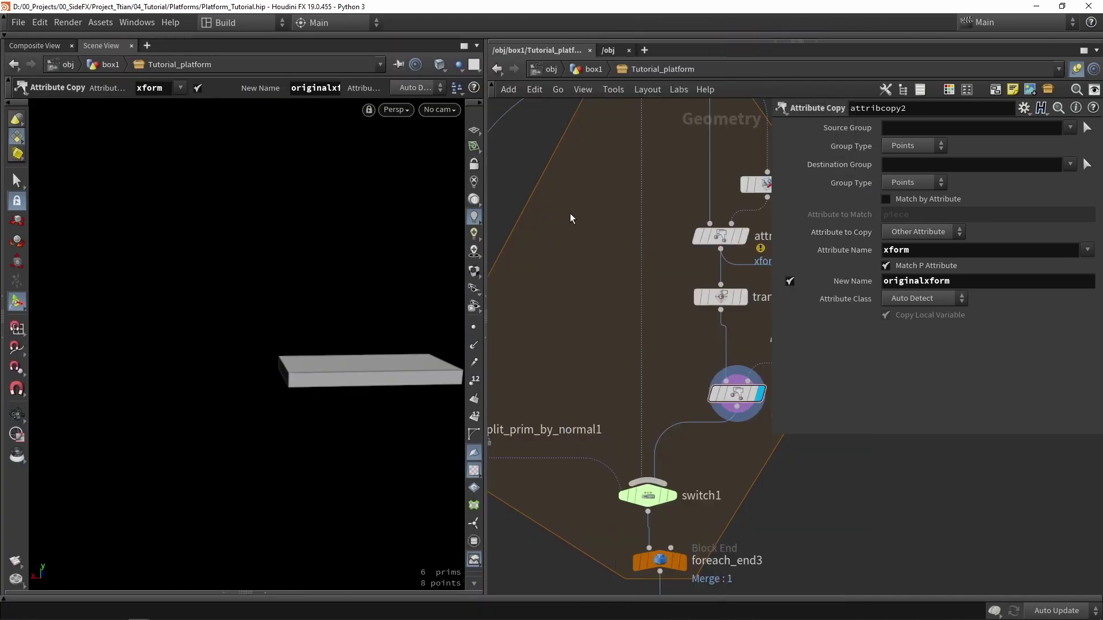
Add a Box node in the empty area beside the flattening branch of the loop
{"action": "key", "text": "Tab"}
{"action": "type", "text": "box"}
{"action": "key", "text": "Return"}
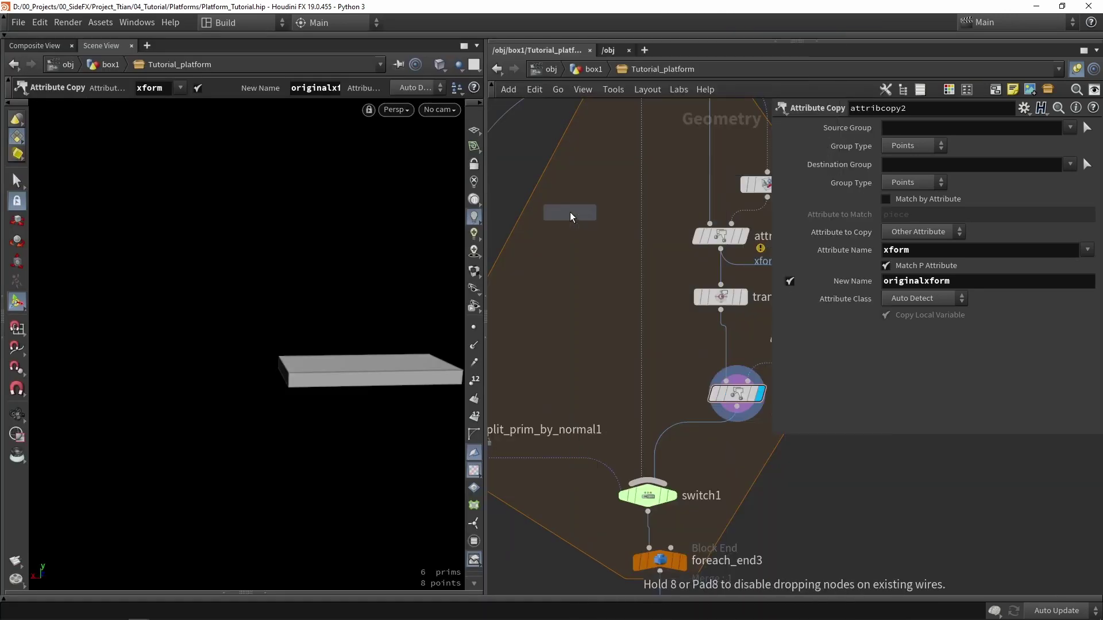
{"action": "left_click", "coordinate": [568, 200]}
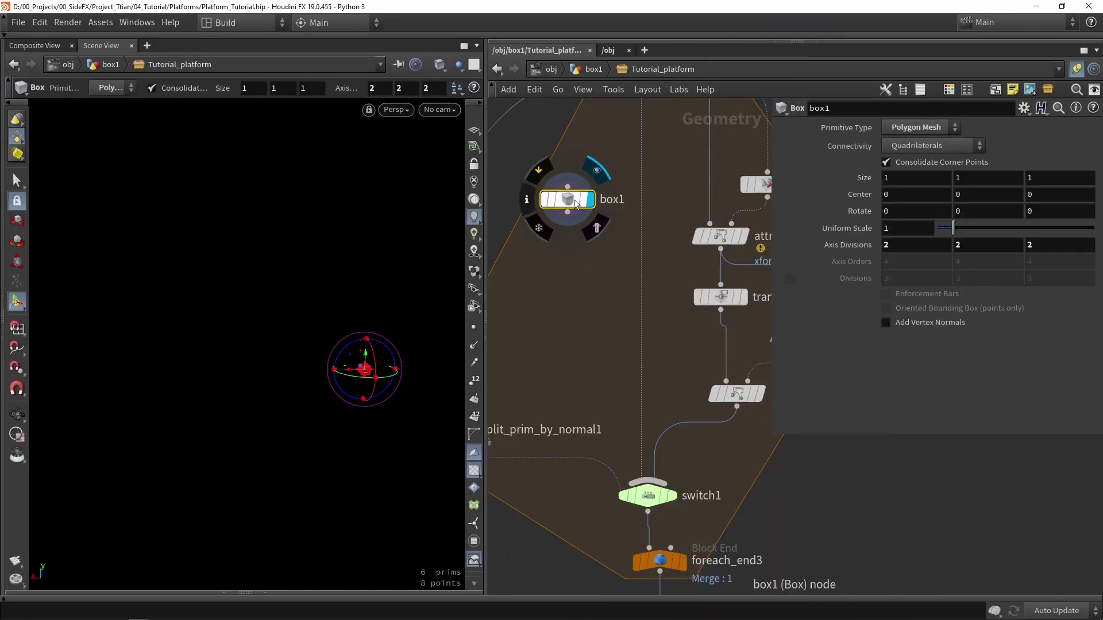
Add a Bound node fed by the new box1 and enable its Transform Attribute xform
{"action": "key", "text": "Tab"}
{"action": "type", "text": "boun"}
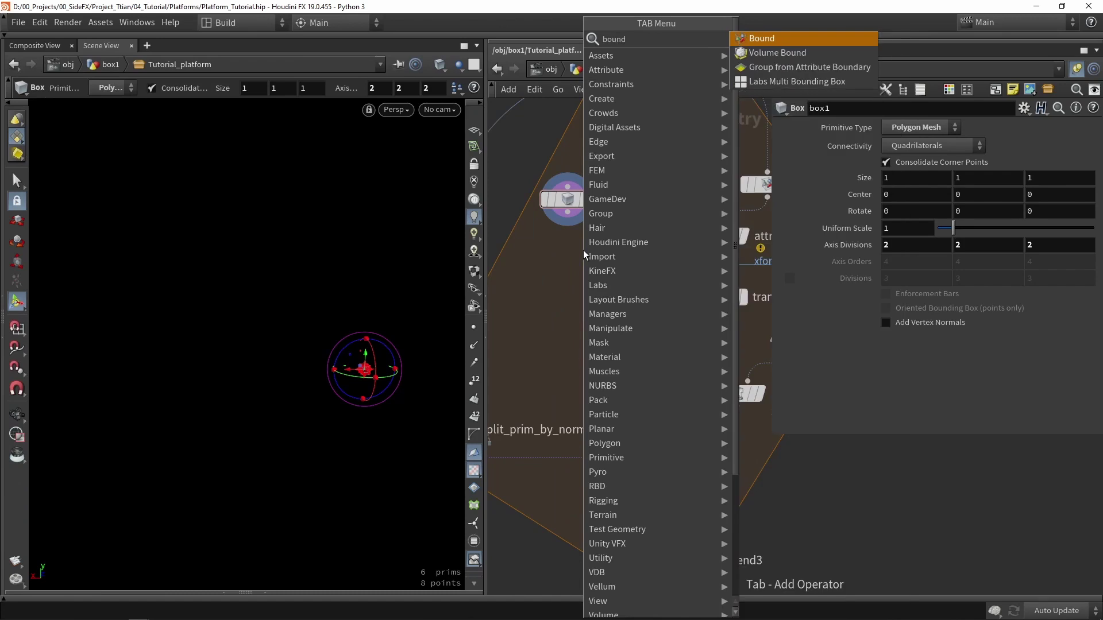
{"action": "key", "text": "Return"}
{"action": "left_click", "coordinate": [579, 249]}
{"action": "scroll", "coordinate": [565, 228], "scroll_direction": "up", "scroll_amount": 2}
{"action": "left_click_drag", "start_coordinate": [569, 225], "coordinate": [582, 283]}
{"action": "left_click", "coordinate": [627, 281]}
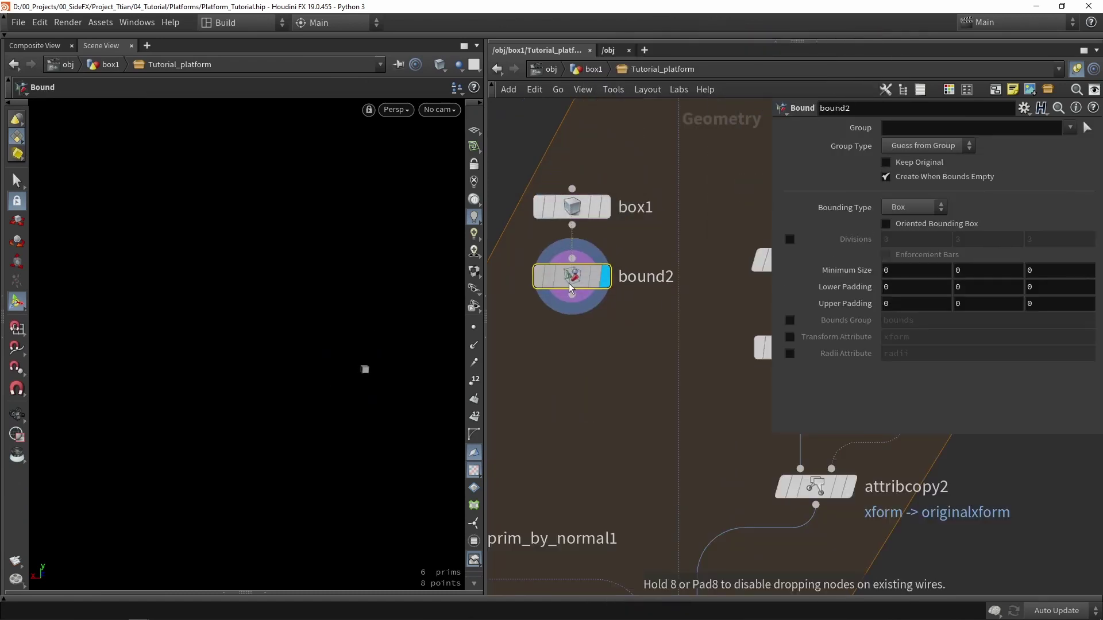
{"action": "left_click", "coordinate": [790, 337]}
{"action": "key", "text": "h"}
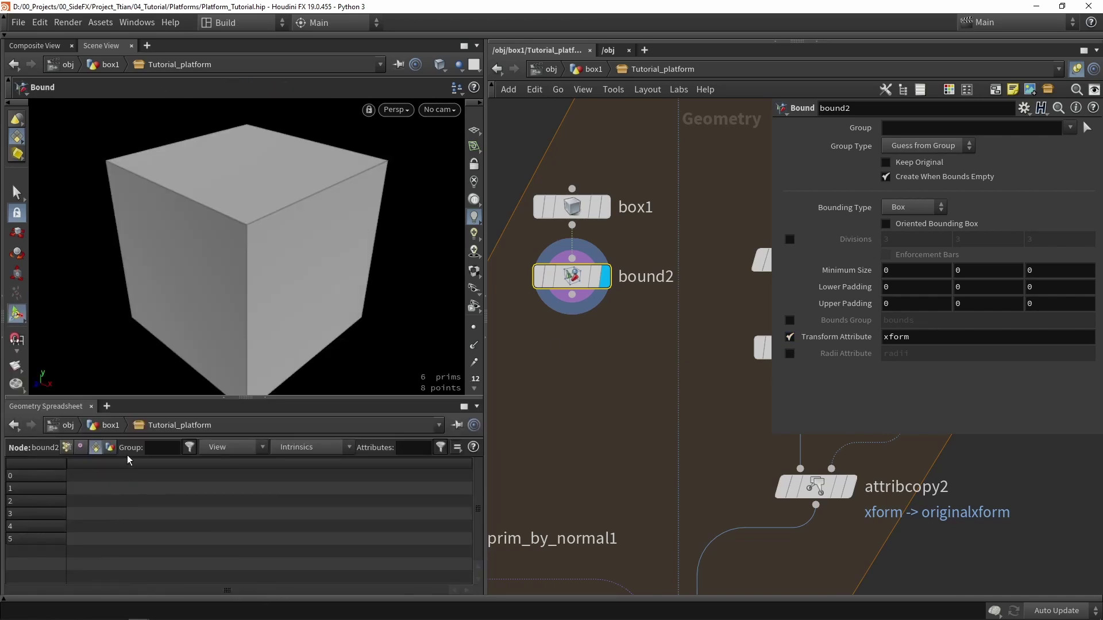
Examine the detail xform matrix values that bound2 stores for the unrotated box
{"action": "left_click", "coordinate": [110, 447]}
{"action": "left_click_drag", "start_coordinate": [99, 485], "coordinate": [96, 565]}
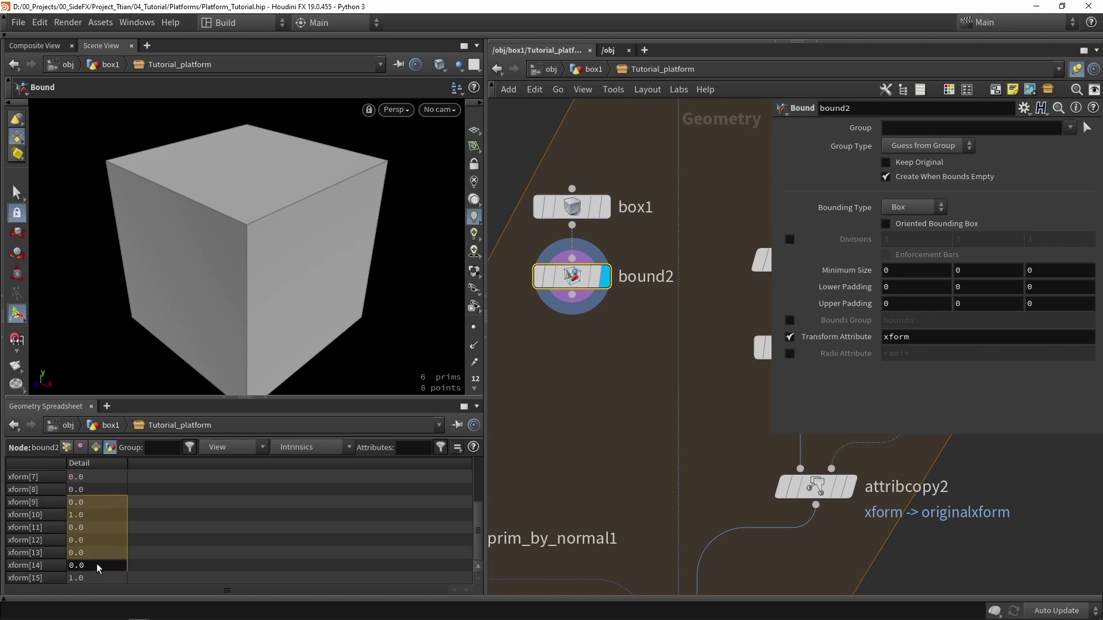
{"action": "scroll", "coordinate": [98, 530], "scroll_direction": "up", "scroll_amount": 3}
{"action": "left_click_drag", "start_coordinate": [95, 478], "coordinate": [96, 578]}
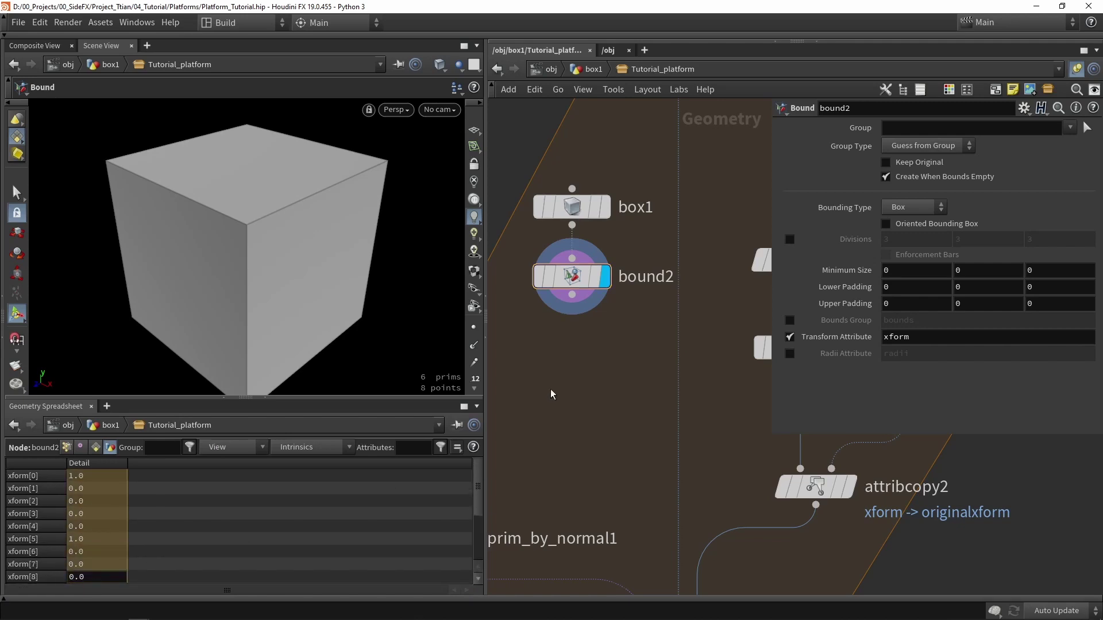
Duplicate attribpromote1 and attribcopy2 from the flattening branch and attach the copied promote node beneath bound2
{"action": "scroll", "coordinate": [560, 370], "scroll_direction": "down", "scroll_amount": 5}
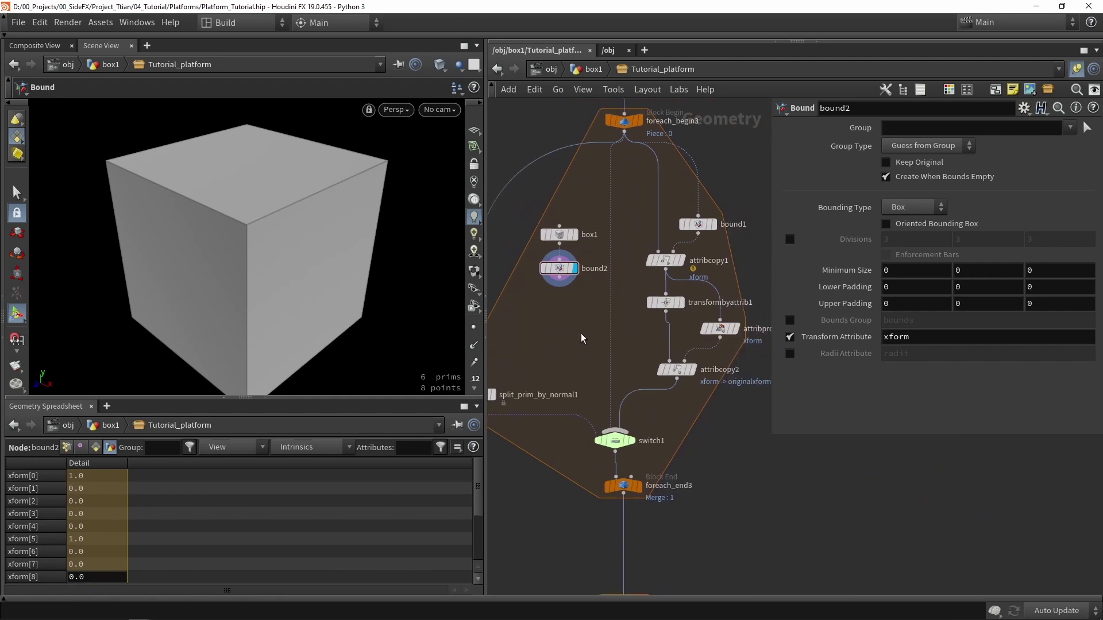
{"action": "left_click_drag", "start_coordinate": [753, 440], "coordinate": [688, 316]}
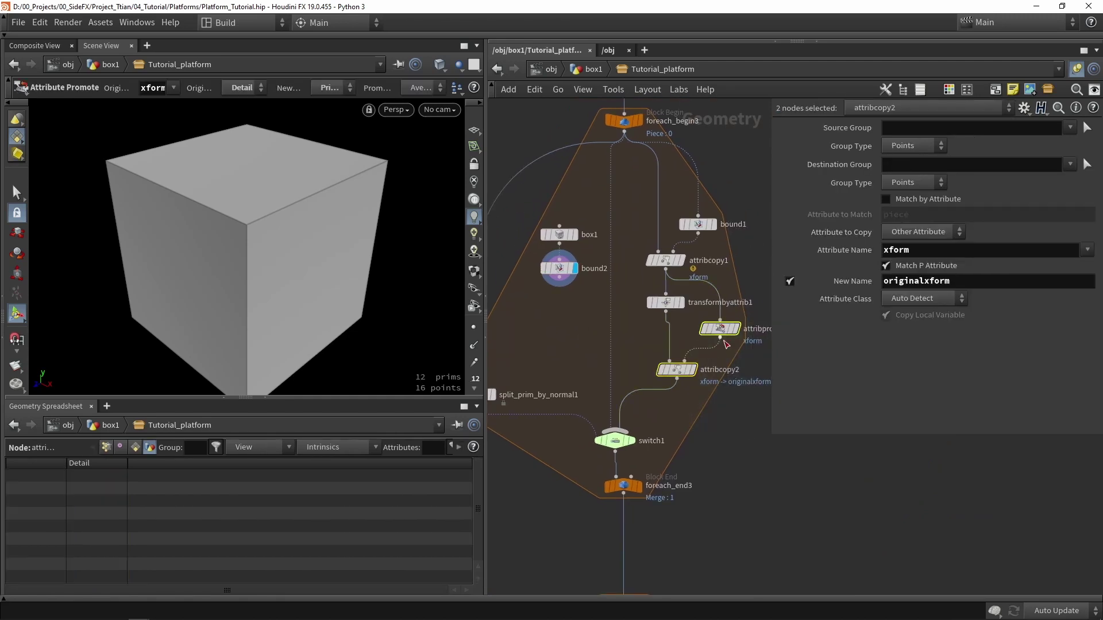
{"action": "key", "text": "ctrl+c"}
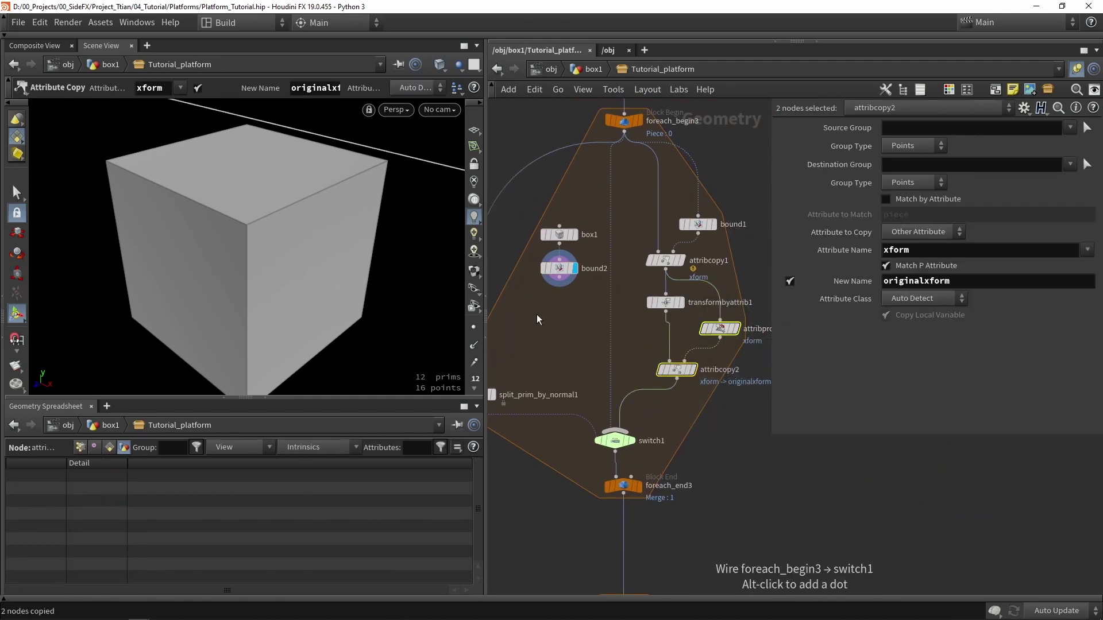
{"action": "key", "text": "ctrl+v"}
{"action": "scroll", "coordinate": [533, 316], "scroll_direction": "up", "scroll_amount": 3}
{"action": "mouse_move", "coordinate": [570, 299]}
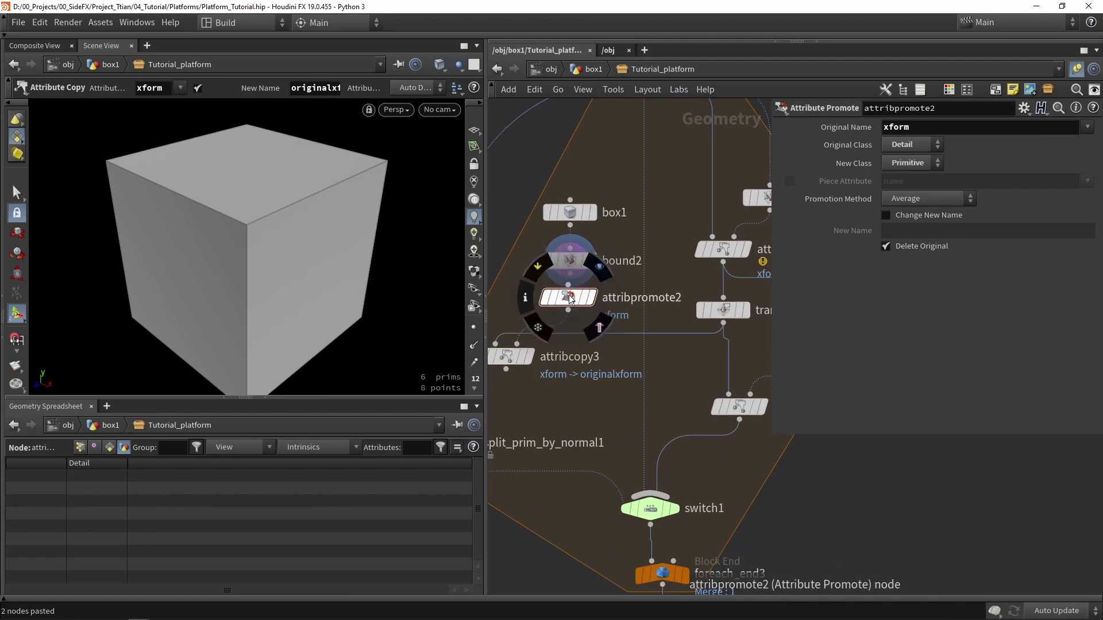
{"action": "scroll", "coordinate": [575, 282], "scroll_direction": "down", "scroll_amount": 3}
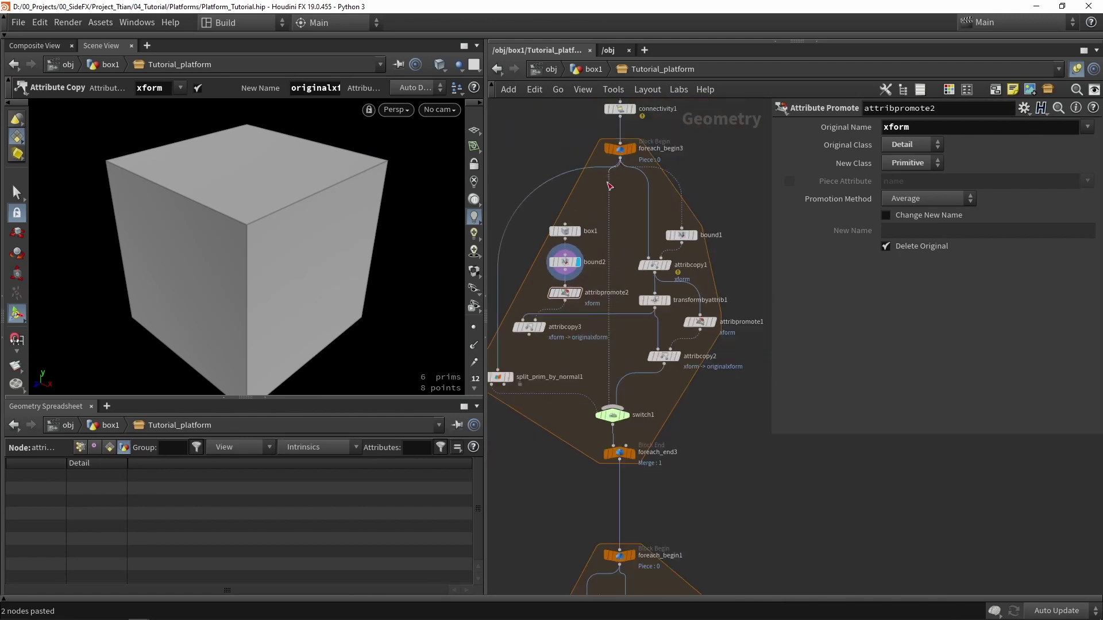
Wire foreach_begin3 into attribcopy3's first input, display attribcopy3, and feed its output into switch1 in place of the direct piece connection
{"action": "left_click_drag", "start_coordinate": [619, 158], "coordinate": [522, 320]}
{"action": "scroll", "coordinate": [528, 326], "scroll_direction": "up", "scroll_amount": 3}
{"action": "mouse_move", "coordinate": [529, 326]}
{"action": "left_click", "coordinate": [553, 302]}
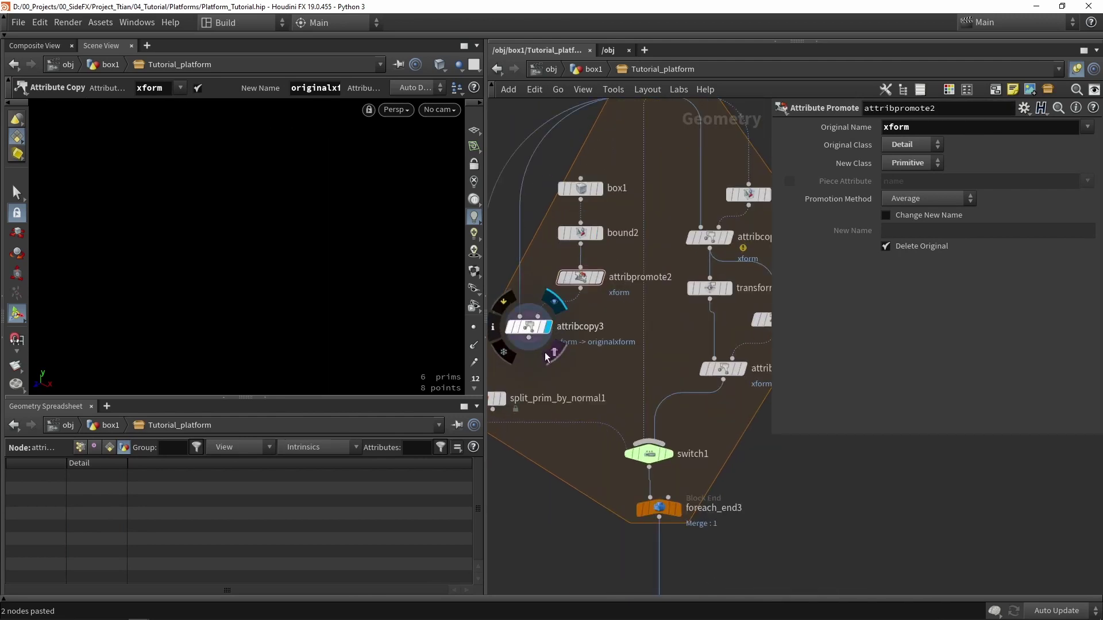
{"action": "left_click_drag", "start_coordinate": [644, 369], "coordinate": [529, 338]}
{"action": "scroll", "coordinate": [570, 364], "scroll_direction": "down", "scroll_amount": 3}
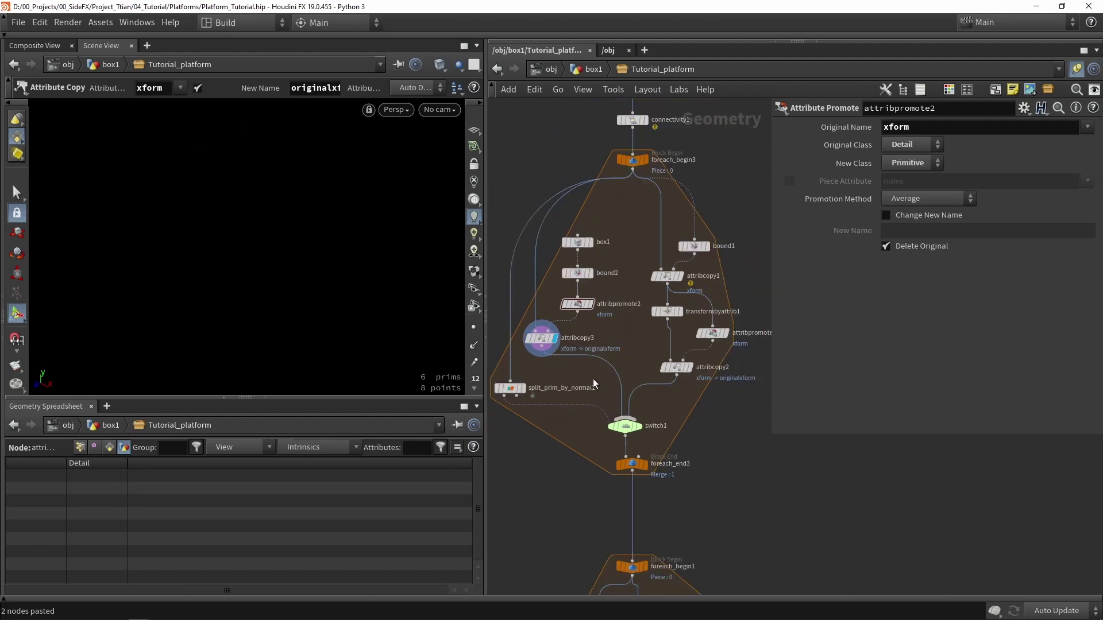
Move the flattening branch away from the box1 branch and tidy the placement of attribcopy3
{"action": "middle_click_drag", "start_coordinate": [593, 380], "coordinate": [559, 343]}
{"action": "left_click_drag", "start_coordinate": [751, 366], "coordinate": [624, 141]}
{"action": "left_click_drag", "start_coordinate": [646, 243], "coordinate": [726, 236]}
{"action": "left_click_drag", "start_coordinate": [640, 321], "coordinate": [496, 194]}
{"action": "left_click_drag", "start_coordinate": [513, 302], "coordinate": [527, 304]}
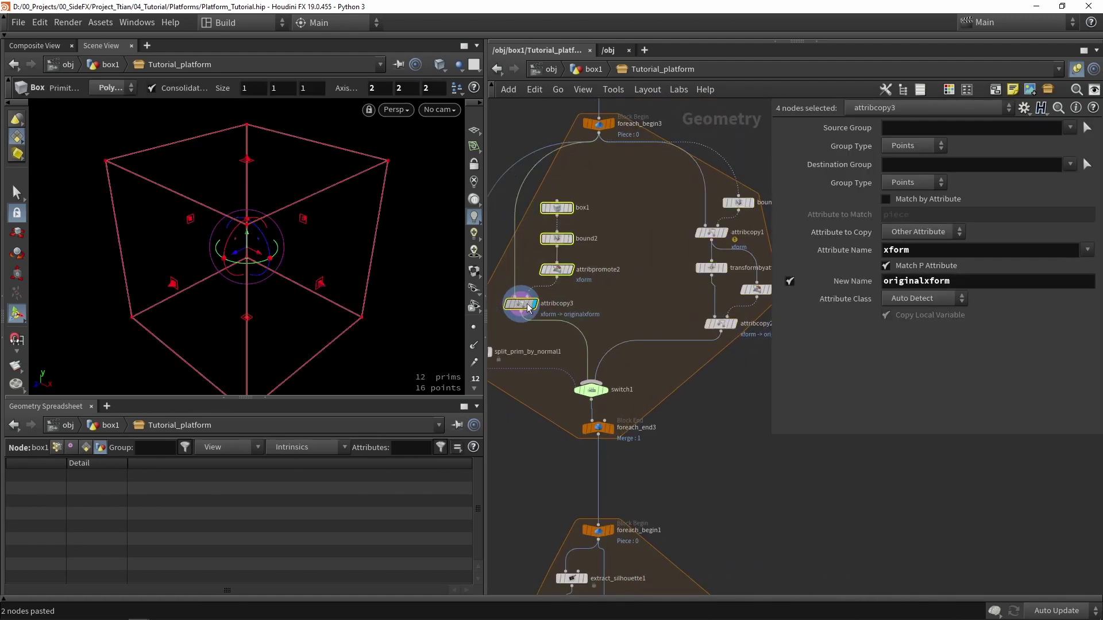
Group the five flattening-branch nodes, bound1 through attribcopy2, in a network box titled "when rotate input"
{"action": "scroll", "coordinate": [528, 309], "scroll_direction": "down", "scroll_amount": 2}
{"action": "left_click_drag", "start_coordinate": [716, 318], "coordinate": [654, 192]}
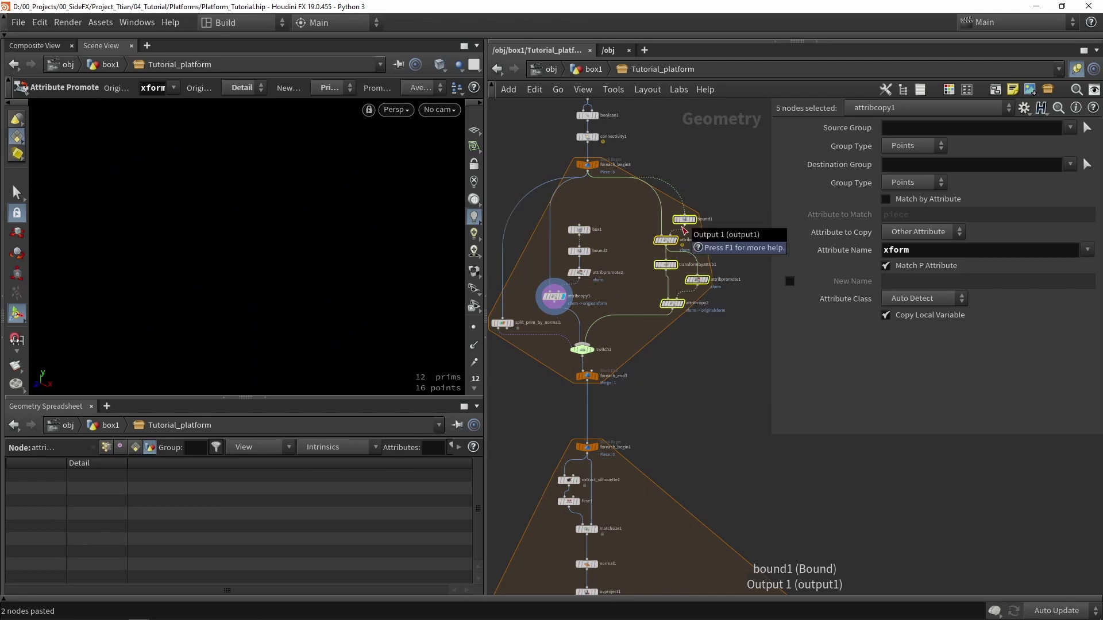
{"action": "key", "text": "shift+o"}
{"action": "scroll", "coordinate": [684, 229], "scroll_direction": "up", "scroll_amount": 3}
{"action": "double_click", "coordinate": [671, 201]}
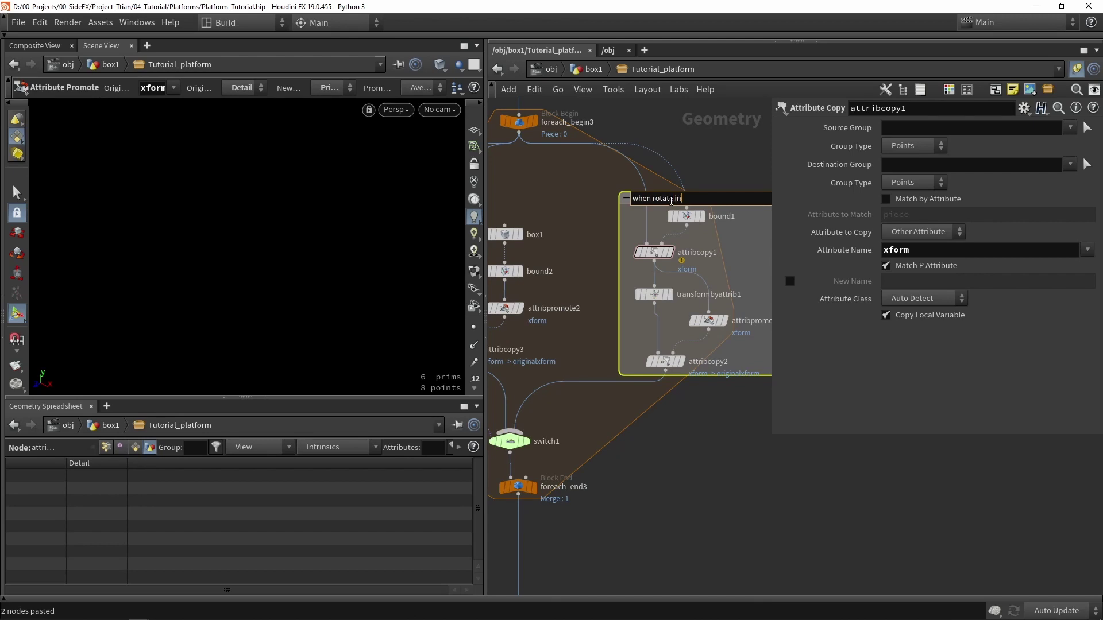
{"action": "key", "text": "Return"}
Enclose the box1 to attribcopy3 branch in a network box, align and enlarge it, and title it "Not rotated input"
{"action": "scroll", "coordinate": [671, 201], "scroll_direction": "down", "scroll_amount": 1}
{"action": "middle_click_drag", "start_coordinate": [575, 193], "coordinate": [618, 214]}
{"action": "left_click_drag", "start_coordinate": [546, 233], "coordinate": [601, 367]}
{"action": "key", "text": "shift+o"}
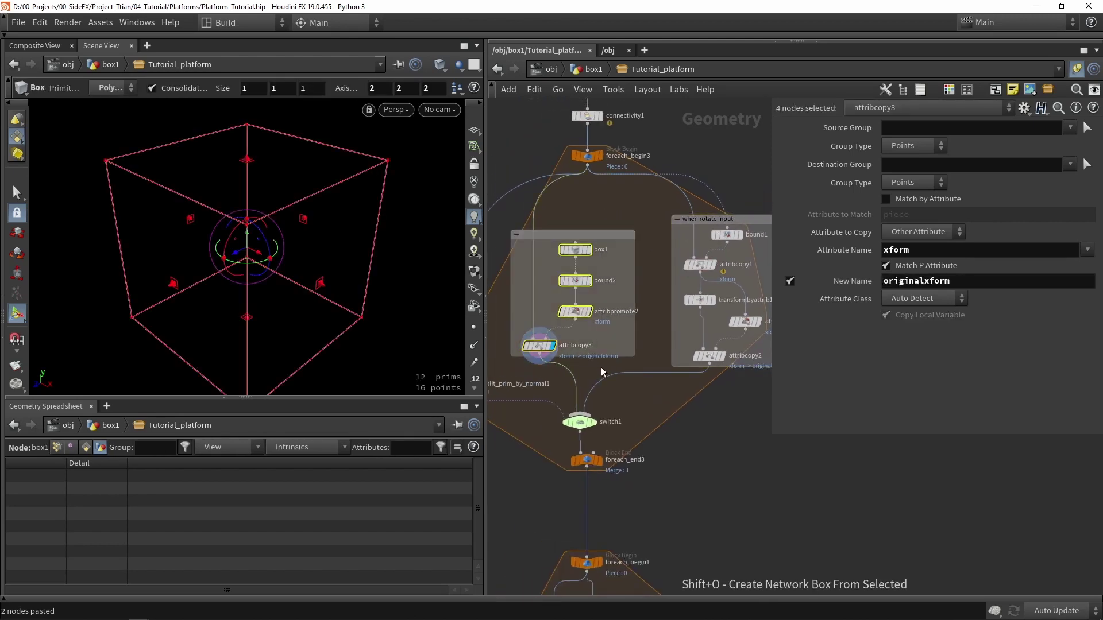
{"action": "left_click_drag", "start_coordinate": [574, 230], "coordinate": [576, 216]}
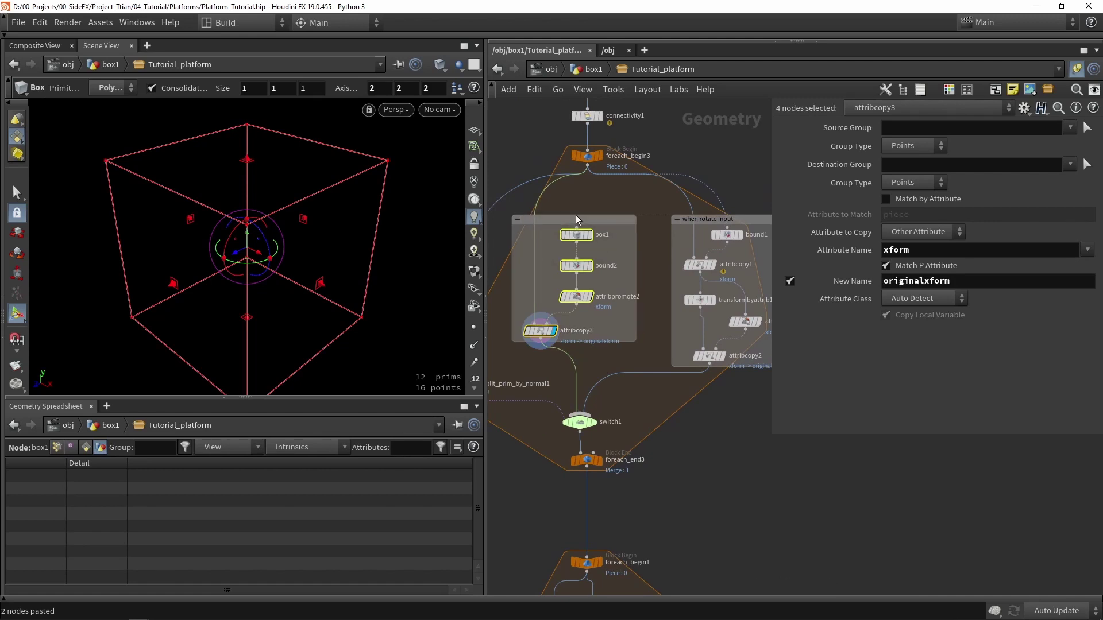
{"action": "mouse_move", "coordinate": [603, 342]}
{"action": "left_mouse_down"}
{"action": "mouse_move", "coordinate": [604, 374]}
{"action": "mouse_move", "coordinate": [603, 364]}
{"action": "left_mouse_up"}
{"action": "double_click", "coordinate": [554, 219]}
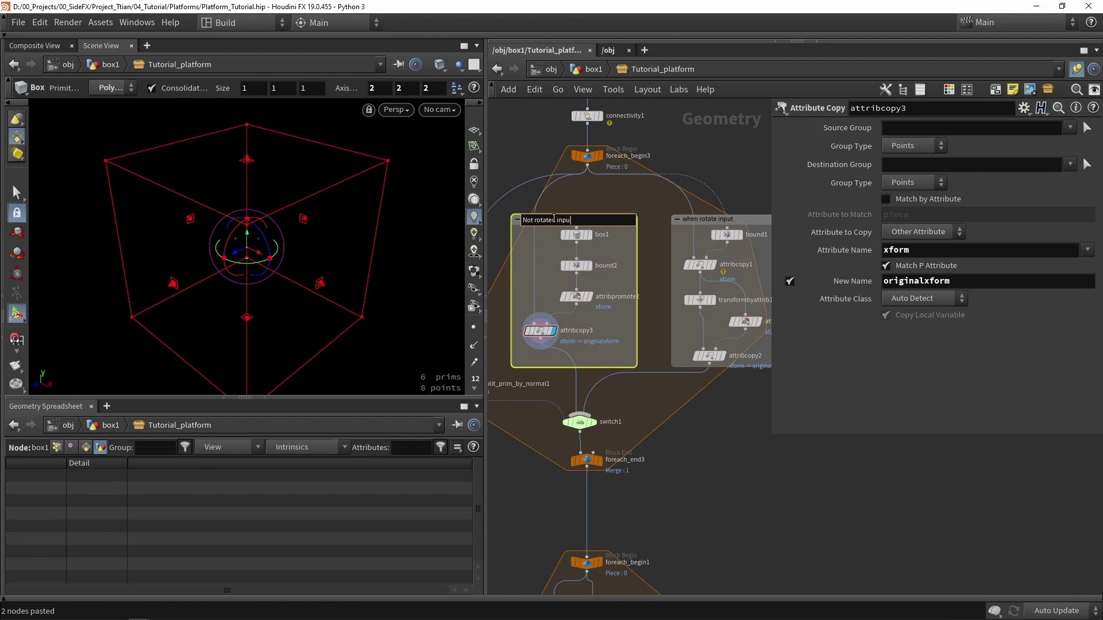
{"action": "key", "text": "Return"}
Insert a Color node between attribcopy2 and switch1 and set its color to orange (1, 0.5, 0)
{"action": "key", "text": "Tab"}
{"action": "type", "text": "co"}
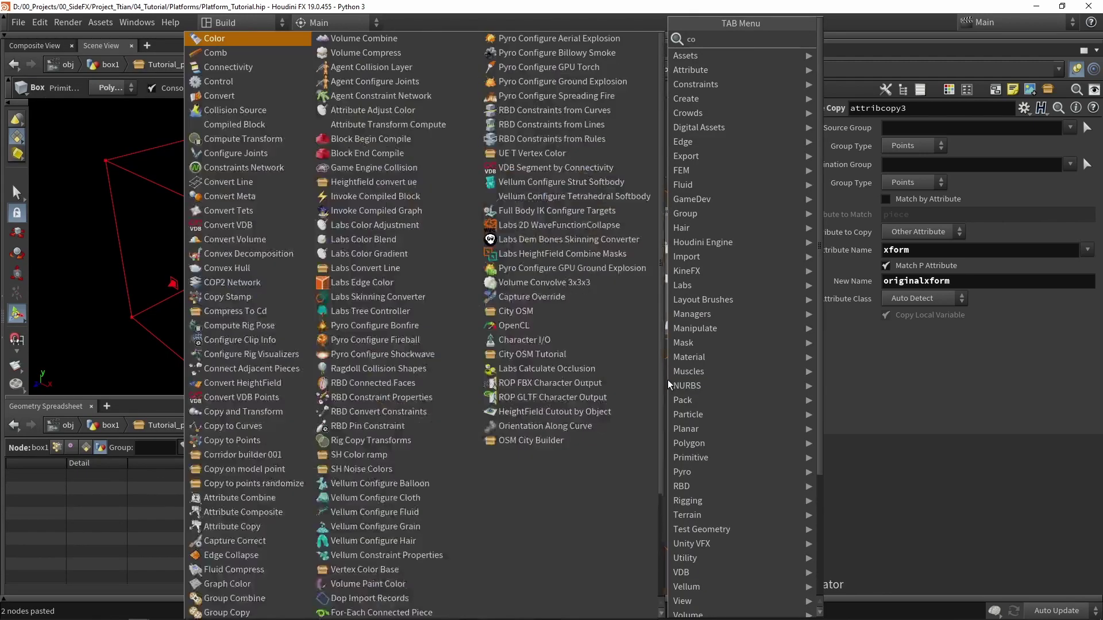
{"action": "key", "text": "Return"}
{"action": "scroll", "coordinate": [668, 380], "scroll_direction": "up", "scroll_amount": 3}
{"action": "left_click", "coordinate": [669, 374]}
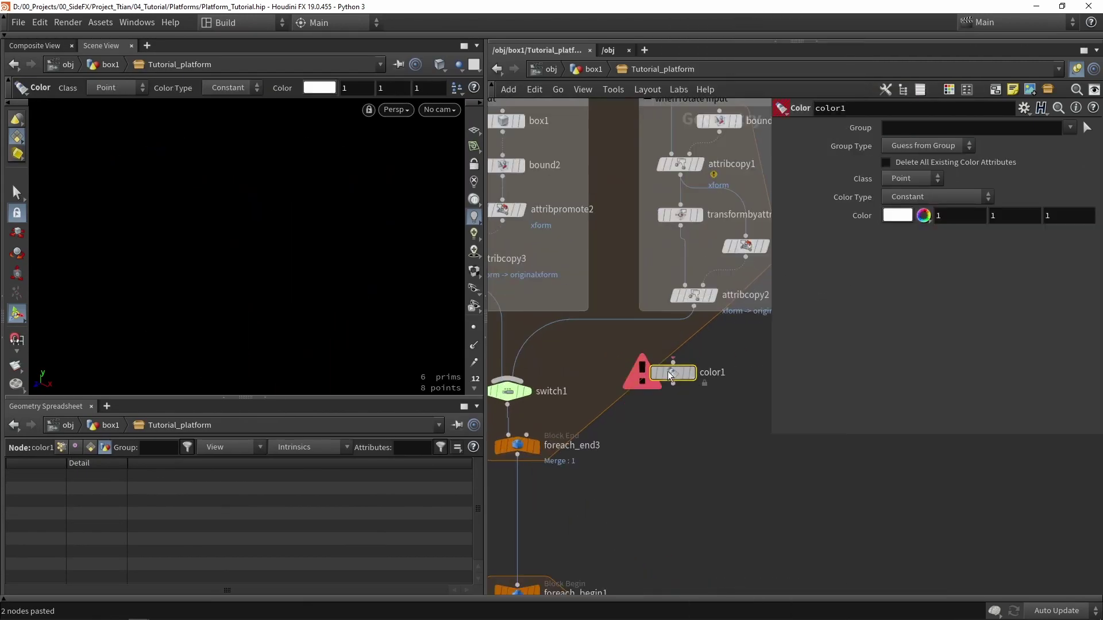
{"action": "left_click_drag", "start_coordinate": [669, 375], "coordinate": [691, 351]}
{"action": "left_click", "coordinate": [894, 215]}
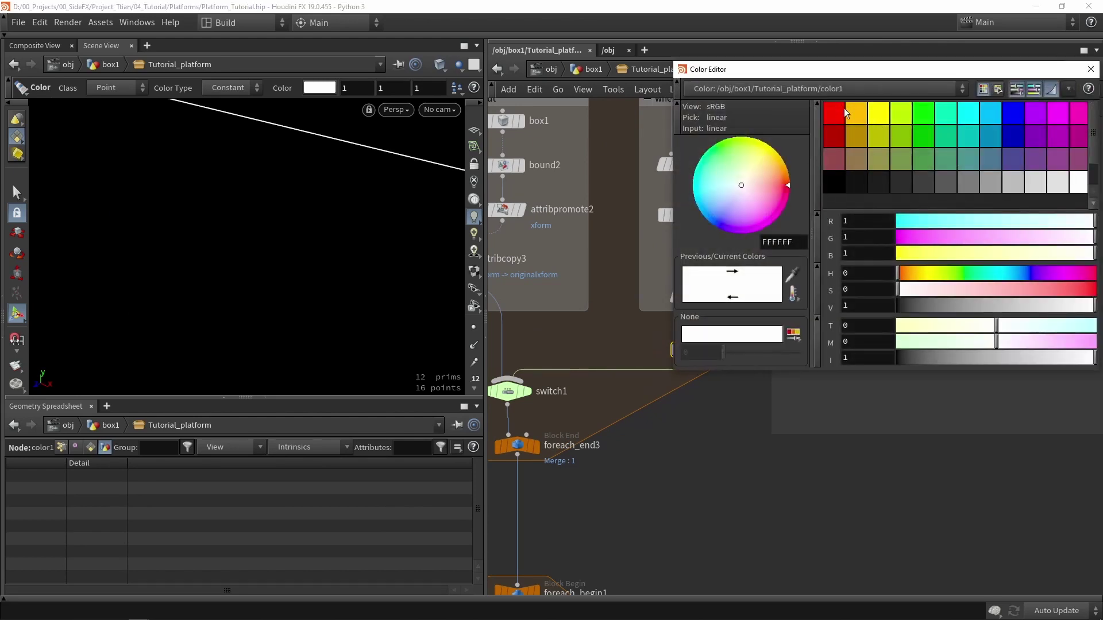
{"action": "left_click", "coordinate": [857, 115]}
{"action": "left_click", "coordinate": [1088, 71]}
Duplicate the Color node between attribcopy3 and switch1 and set the copy's color to green (0, 1, 0)
{"action": "scroll", "coordinate": [725, 376], "scroll_direction": "down", "scroll_amount": 1}
{"action": "left_click_drag", "start_coordinate": [701, 354], "coordinate": [543, 346], "text": "alt"}
{"action": "left_click", "coordinate": [907, 215]}
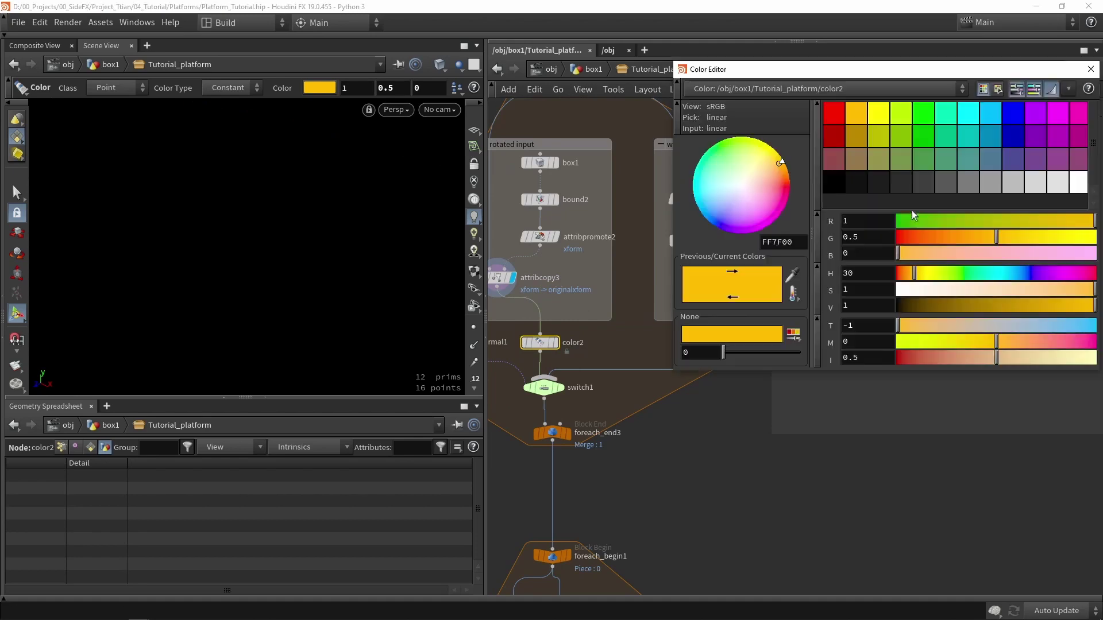
{"action": "left_click", "coordinate": [924, 113]}
{"action": "left_click", "coordinate": [1090, 69]}
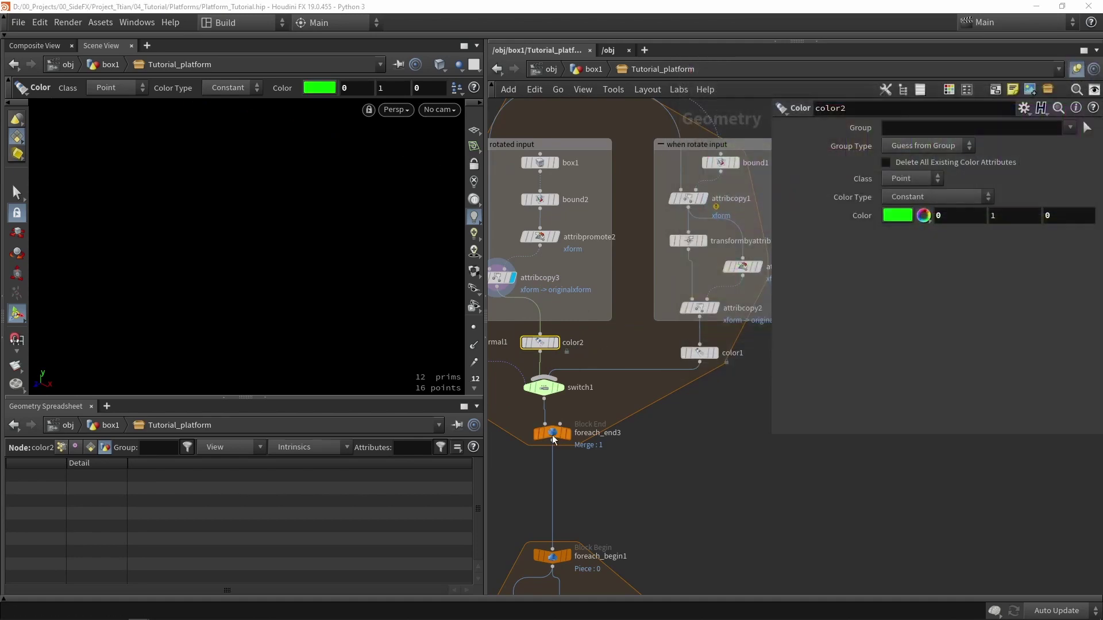
Display foreach_end3, turn off its Single Pass, and inspect the colored pieces in an enlarged viewport
{"action": "left_click", "coordinate": [567, 433]}
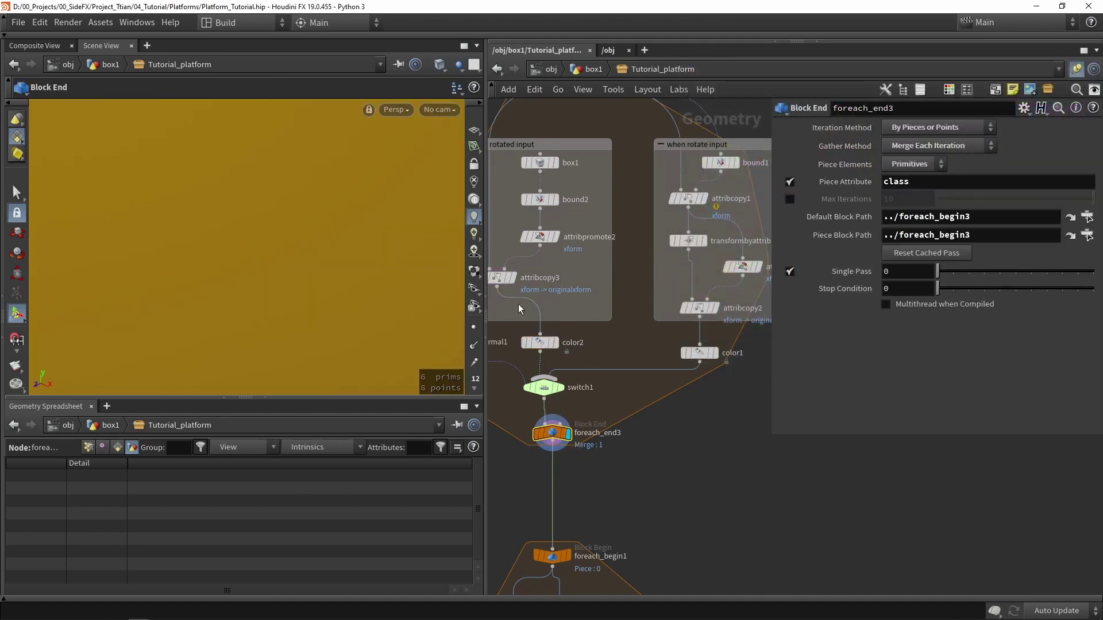
{"action": "left_click", "coordinate": [790, 271]}
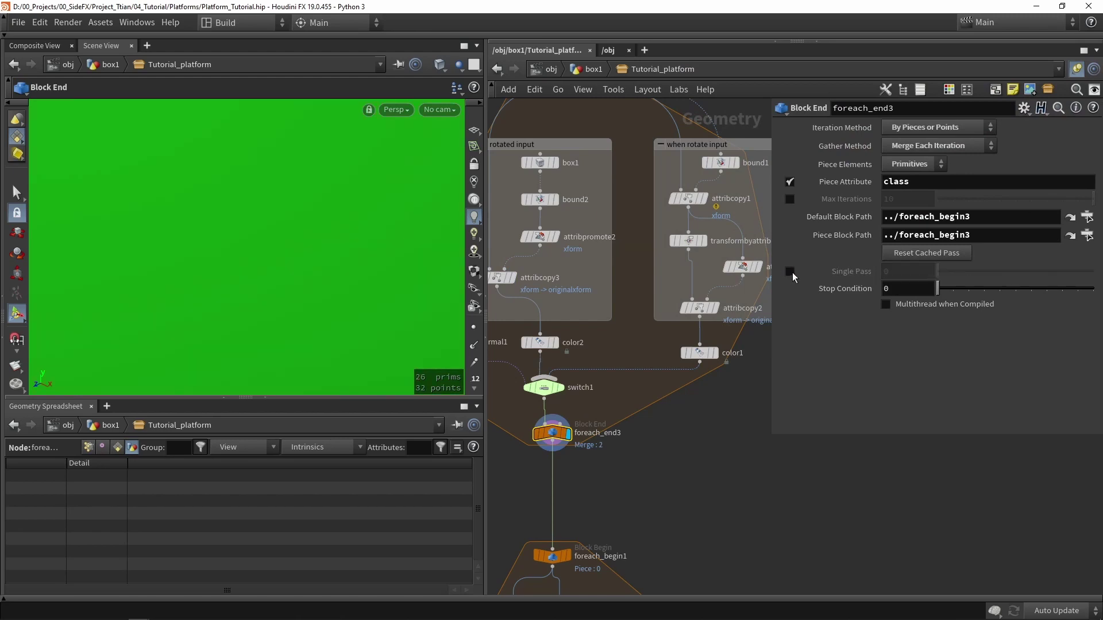
{"action": "key", "text": "space+g"}
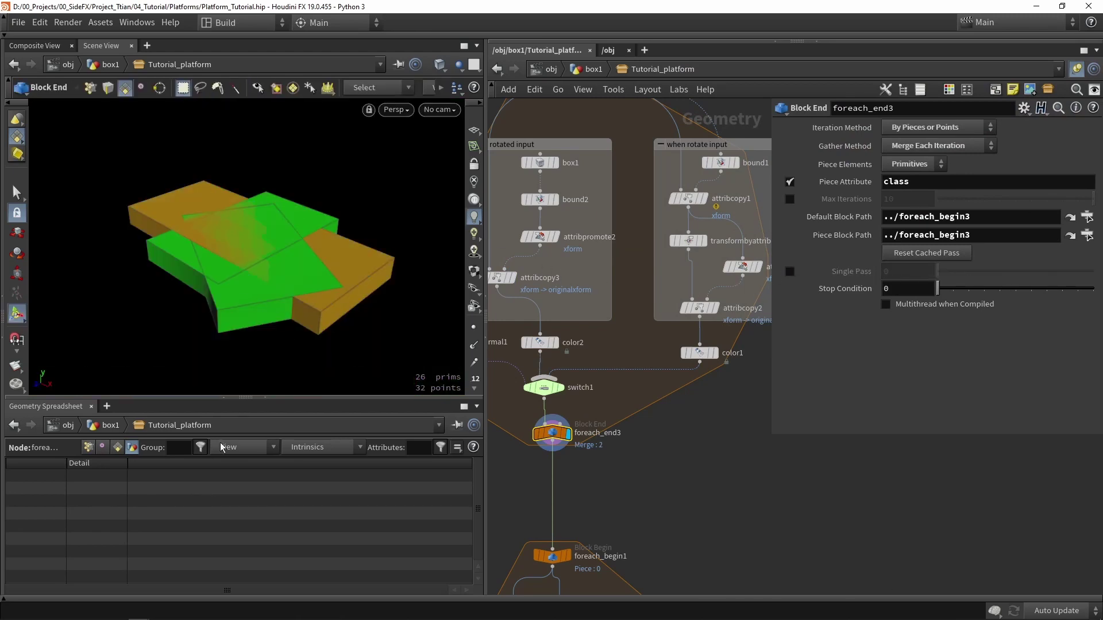
{"action": "left_click", "coordinate": [264, 398]}
{"action": "left_click_drag", "start_coordinate": [266, 402], "coordinate": [289, 386], "text": "alt"}
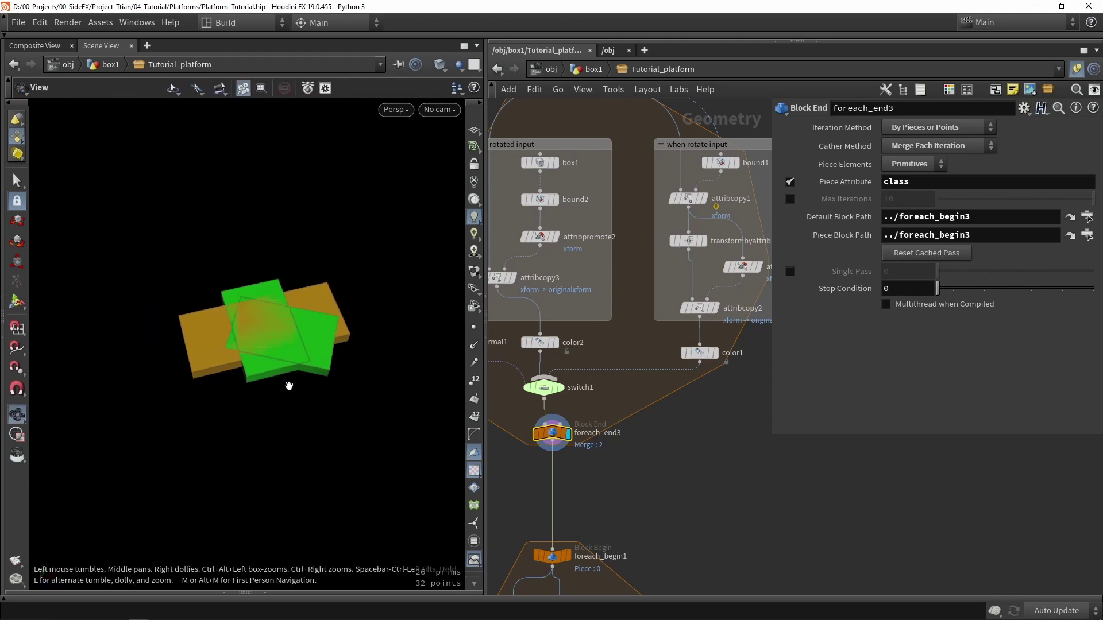
{"action": "key", "text": "Return"}
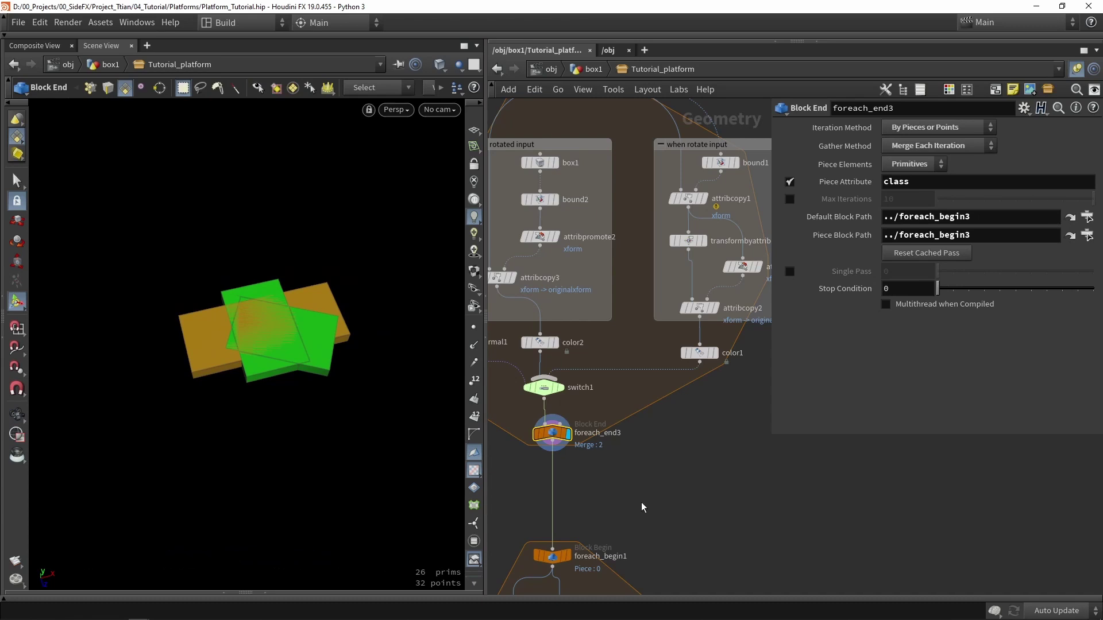
Display foreach_end1 at the end of the platform loop and enable its Single Pass at 0
{"action": "middle_click_drag", "start_coordinate": [641, 508], "coordinate": [668, 349]}
{"action": "scroll", "coordinate": [648, 229], "scroll_direction": "down", "scroll_amount": 4}
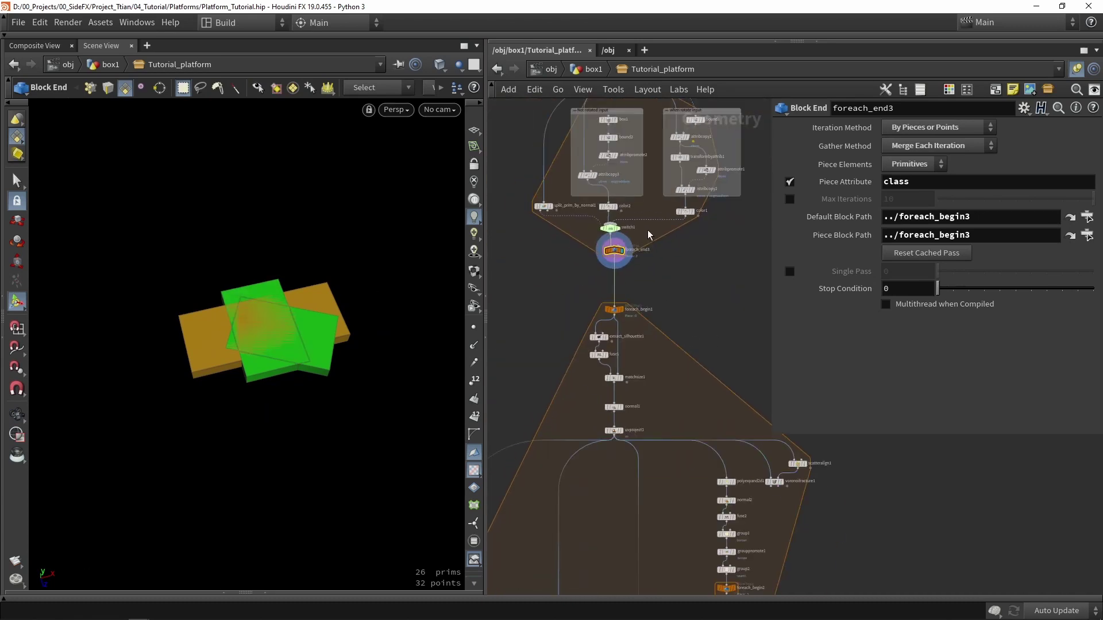
{"action": "scroll", "coordinate": [622, 245], "scroll_direction": "up", "scroll_amount": 3}
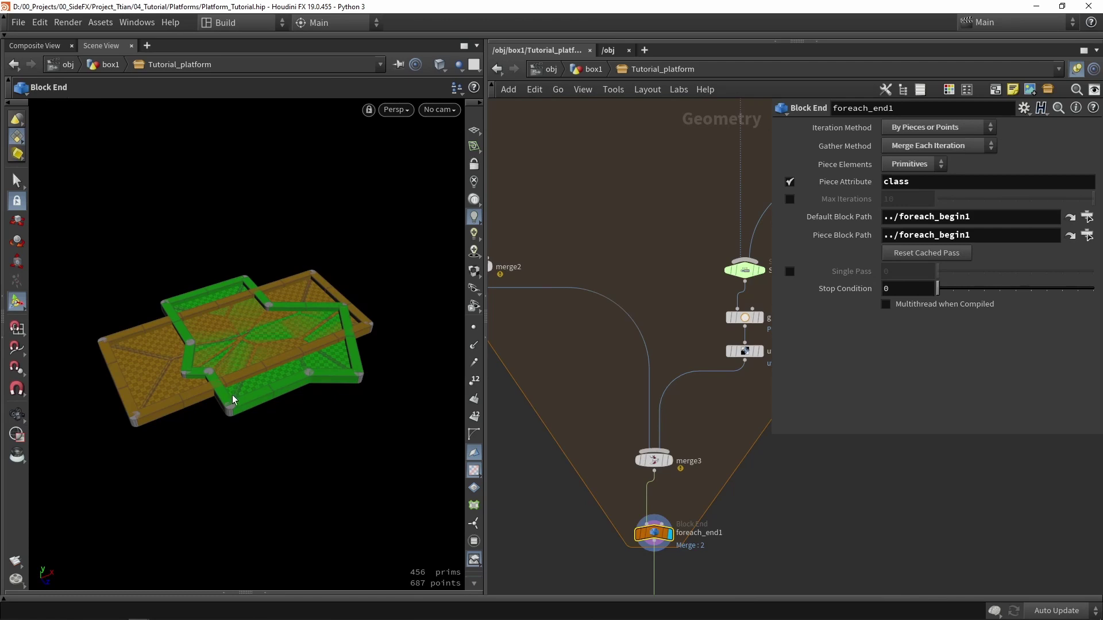
{"action": "left_click", "coordinate": [789, 271]}
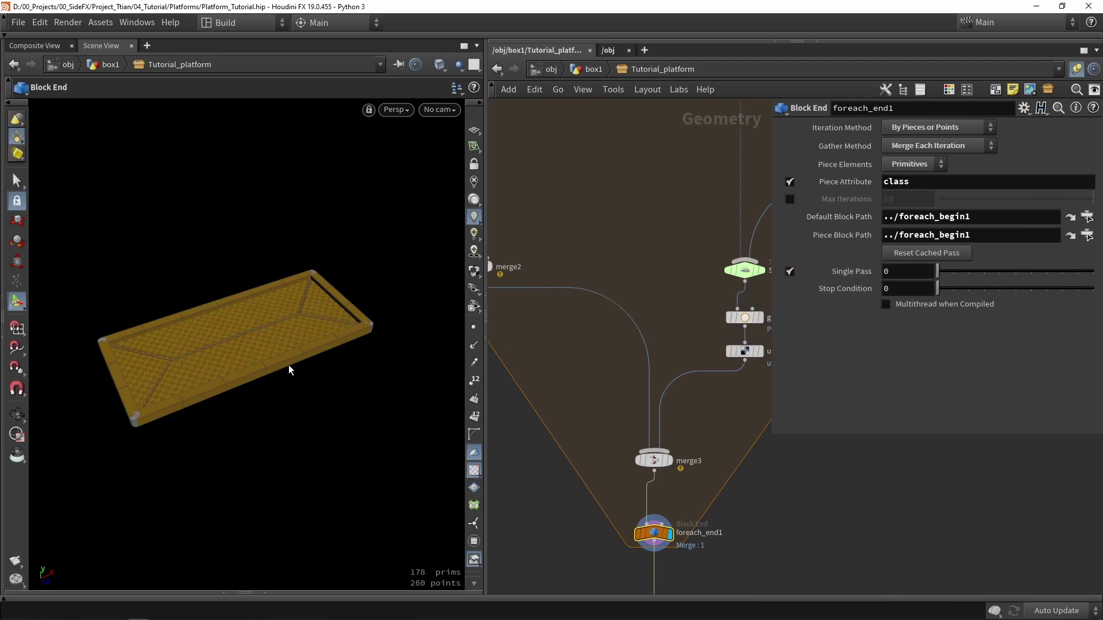
Display foreach_begin1 to examine the single piece entering the platform loop
{"action": "key", "text": "h"}
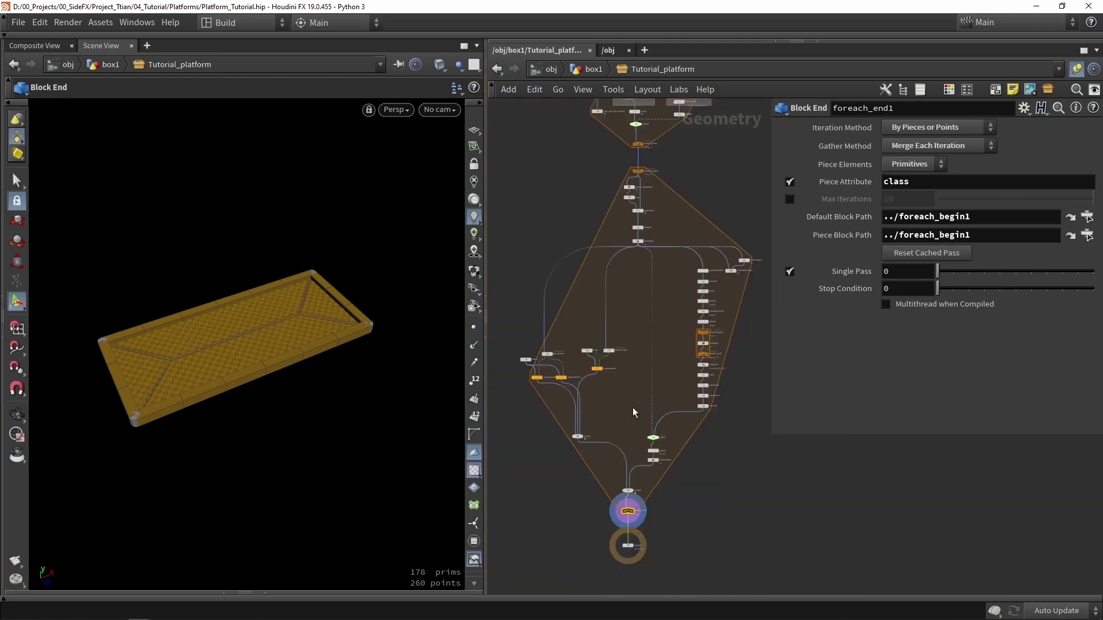
{"action": "scroll", "coordinate": [637, 289], "scroll_direction": "up", "scroll_amount": 6}
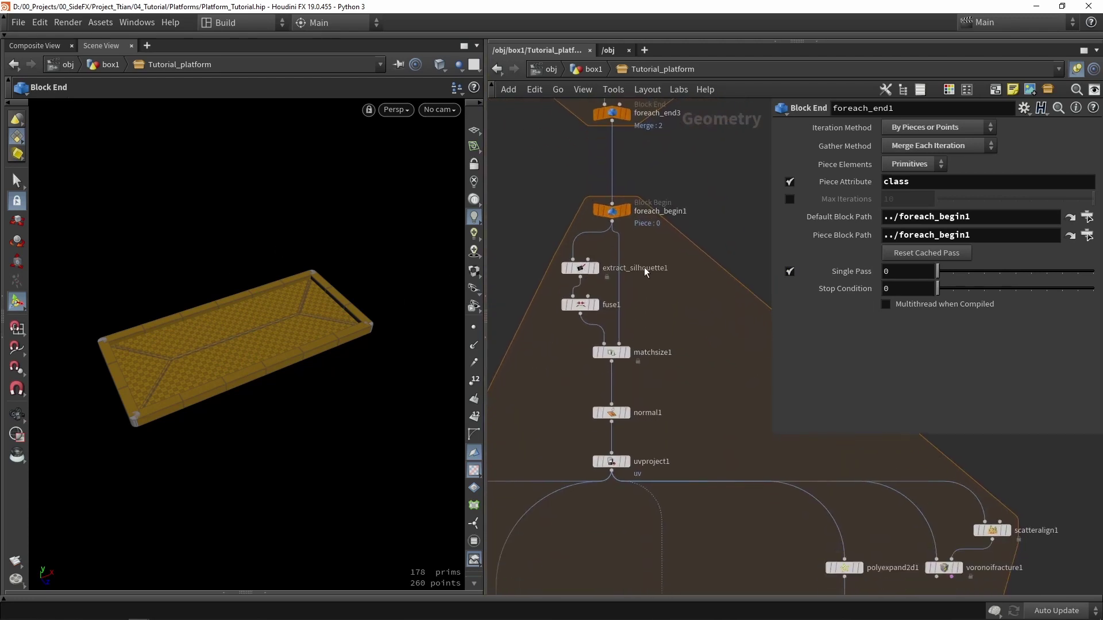
{"action": "left_click", "coordinate": [614, 209]}
{"action": "scroll", "coordinate": [643, 259], "scroll_direction": "down", "scroll_amount": 5}
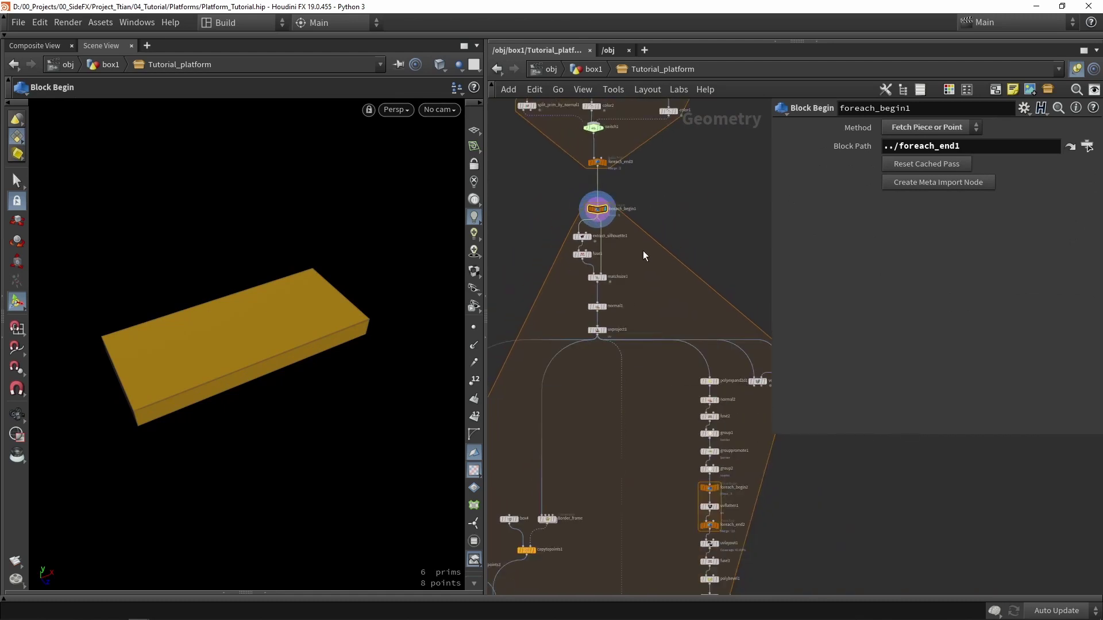
{"action": "scroll", "coordinate": [660, 233], "scroll_direction": "down", "scroll_amount": 1}
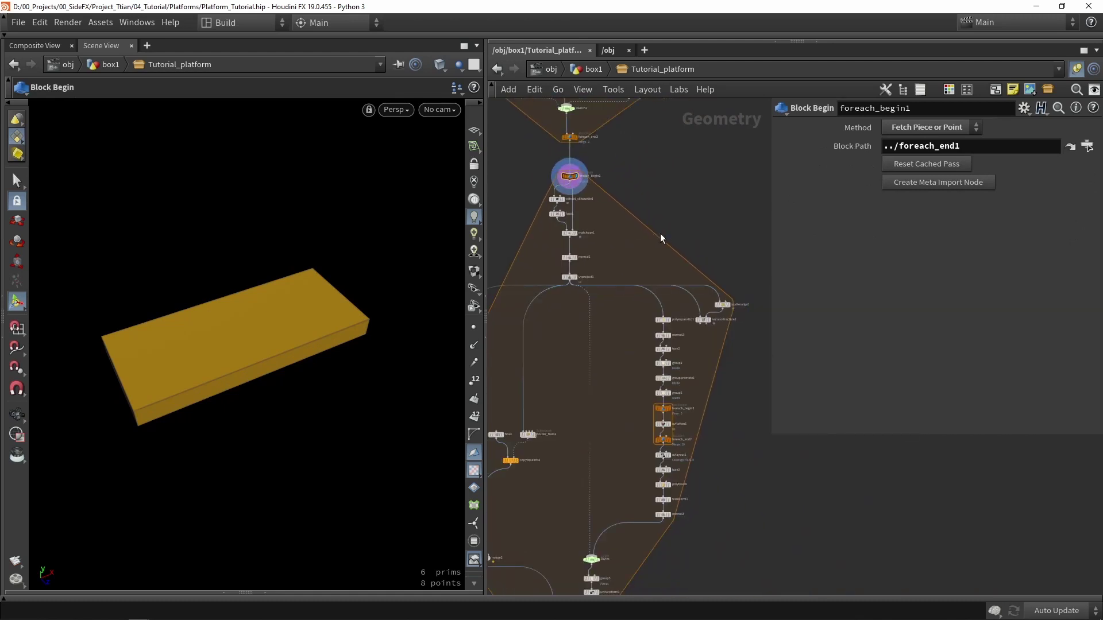
Add an Attribute Rename node beside the start of the platform loop and wire foreach_begin1 into it
{"action": "key", "text": "Tab"}
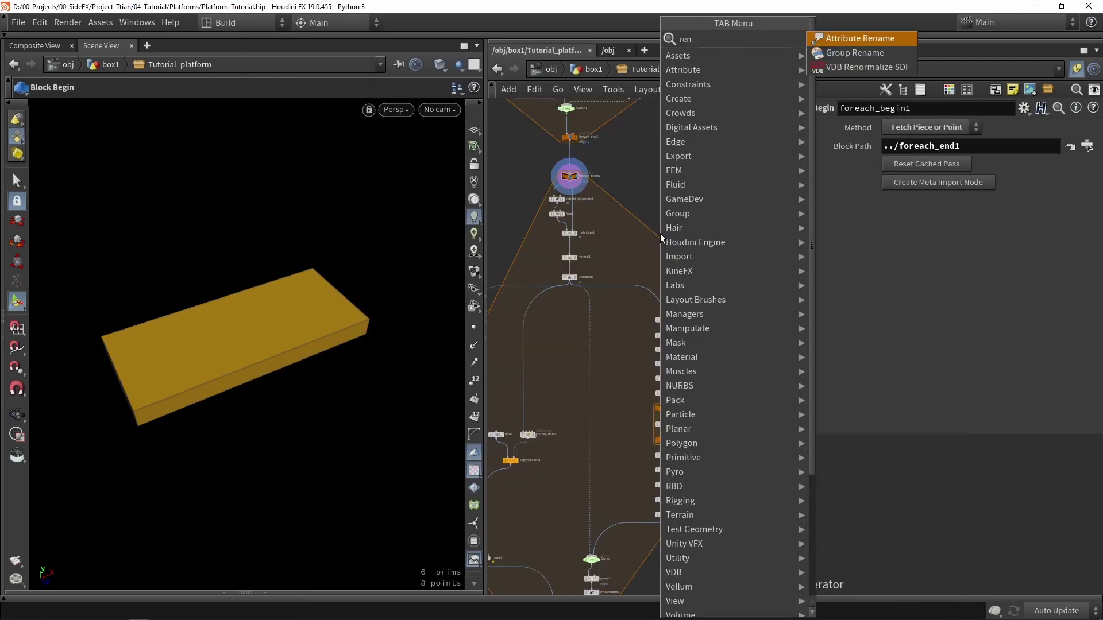
{"action": "key", "text": "Escape"}
{"action": "left_click", "coordinate": [660, 233]}
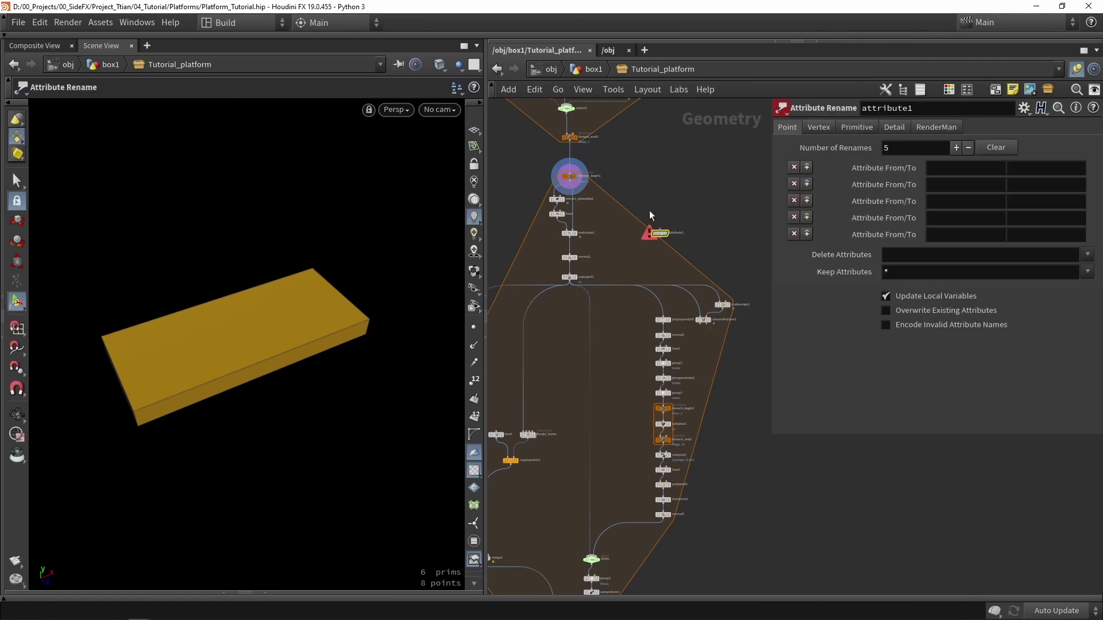
{"action": "scroll", "coordinate": [609, 190], "scroll_direction": "up", "scroll_amount": 5}
{"action": "left_click_drag", "start_coordinate": [501, 188], "coordinate": [731, 304]}
{"action": "middle_click_drag", "start_coordinate": [738, 268], "coordinate": [597, 215]}
{"action": "scroll", "coordinate": [596, 215], "scroll_direction": "down", "scroll_amount": 3}
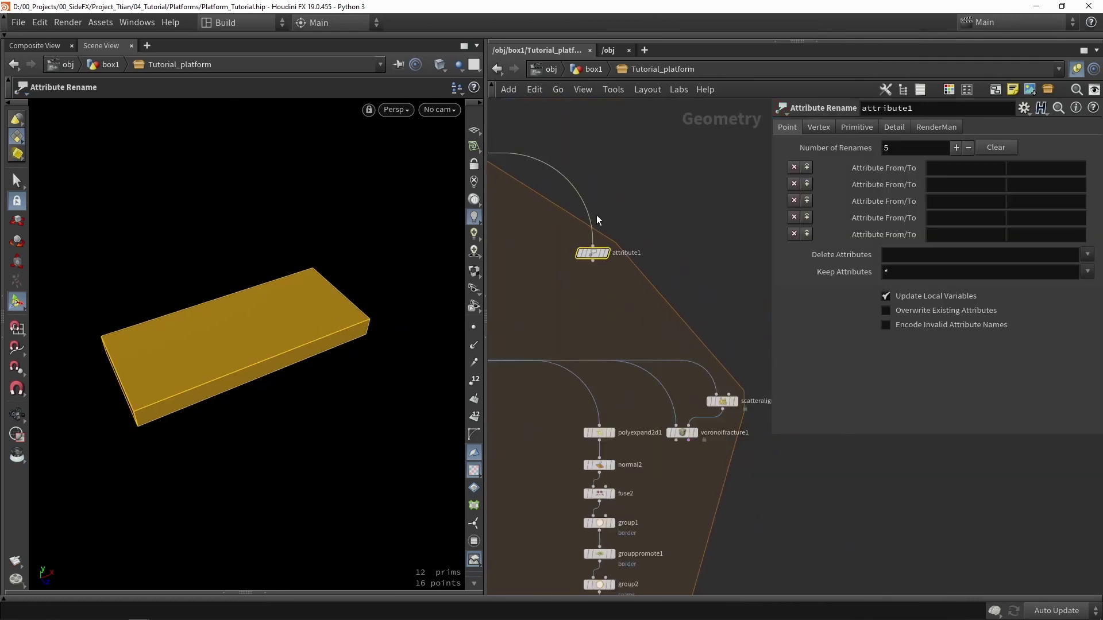
Check the new attribute name set on attribcopy3 in the not-rotated branch of the upper loop
{"action": "left_click_drag", "start_coordinate": [592, 240], "coordinate": [736, 339]}
{"action": "scroll", "coordinate": [614, 154], "scroll_direction": "up", "scroll_amount": 5}
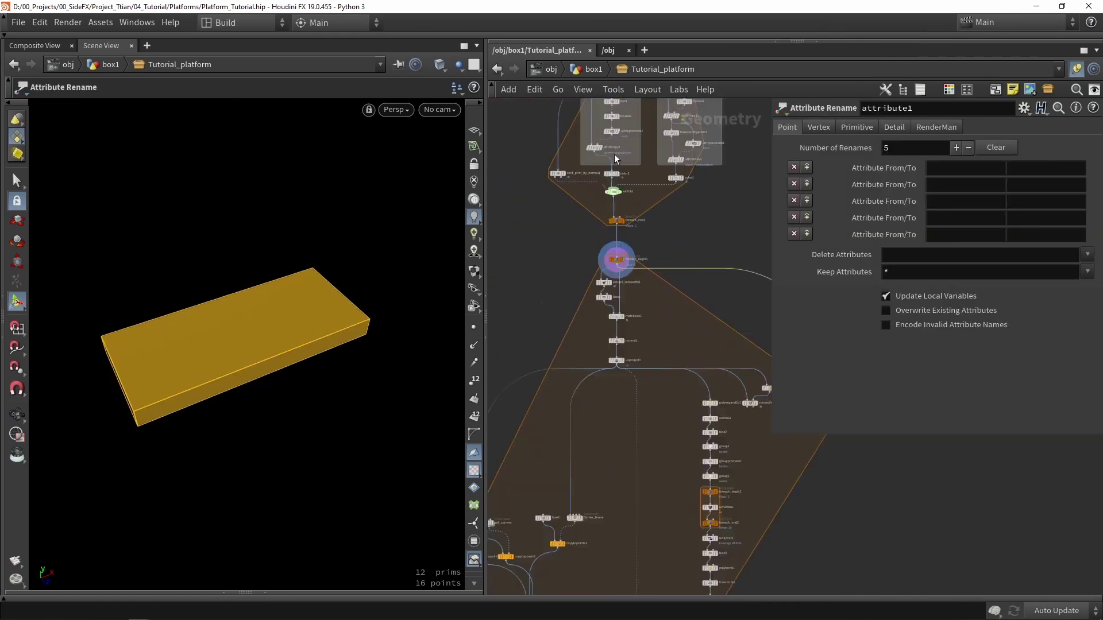
{"action": "left_click_drag", "start_coordinate": [525, 129], "coordinate": [523, 128]}
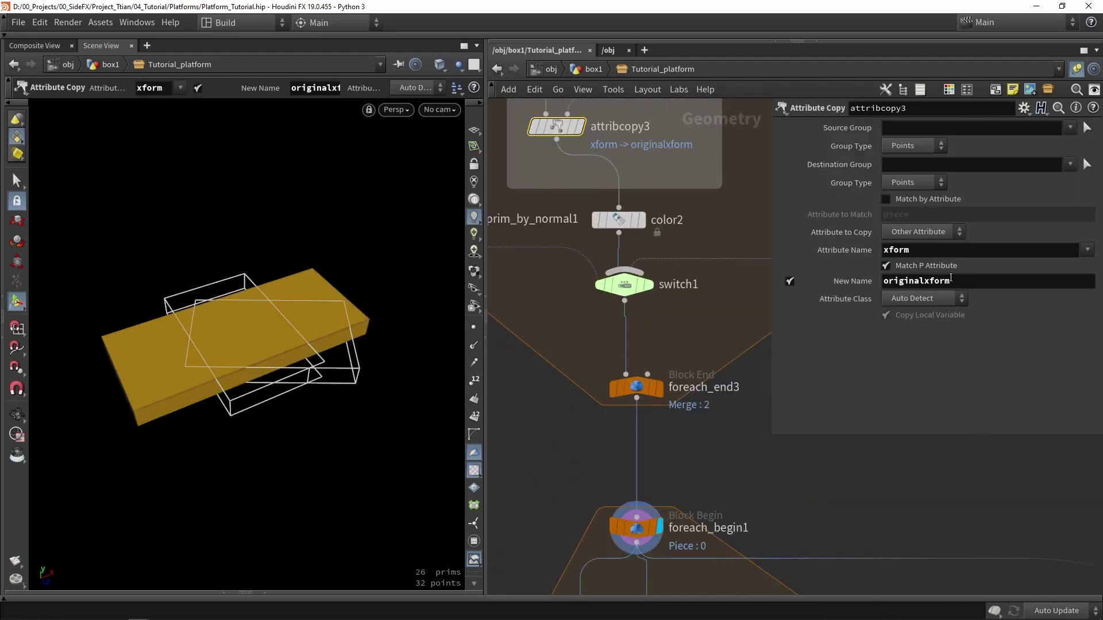
{"action": "left_click", "coordinate": [734, 464]}
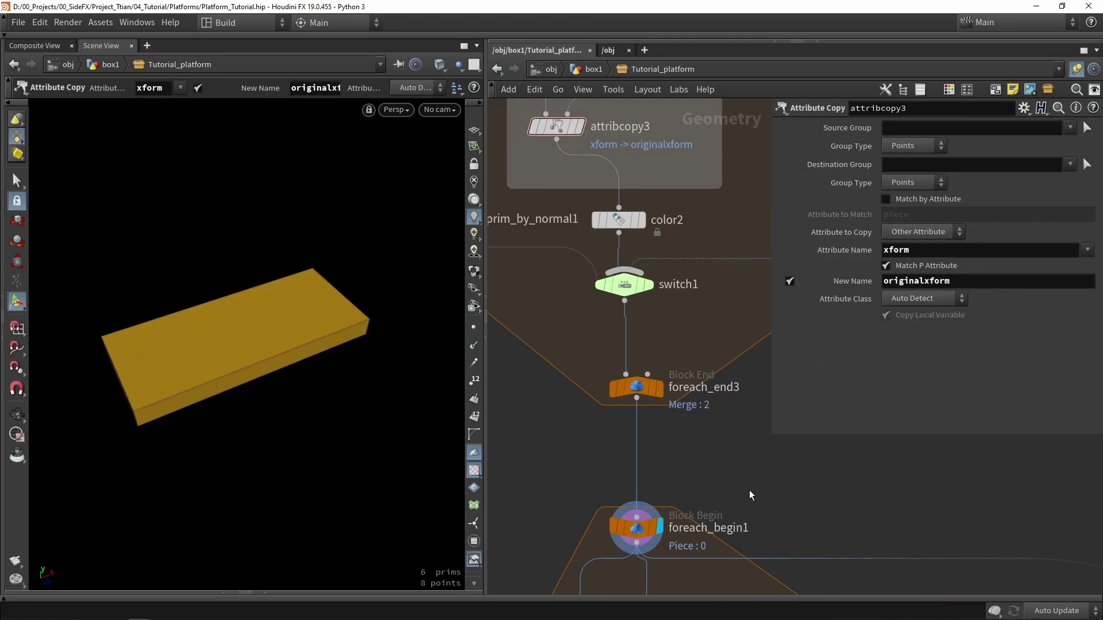
Show primitive attributes in the Geometry Spreadsheet and rename the primitive attribute originalxform to xform on the attribute1 node
{"action": "scroll", "coordinate": [749, 492], "scroll_direction": "down", "scroll_amount": 4}
{"action": "middle_click_drag", "start_coordinate": [749, 492], "coordinate": [632, 270]}
{"action": "middle_click_drag", "start_coordinate": [778, 449], "coordinate": [667, 275]}
{"action": "middle_click_drag", "start_coordinate": [723, 376], "coordinate": [536, 378]}
{"action": "left_click_drag", "start_coordinate": [640, 366], "coordinate": [561, 264]}
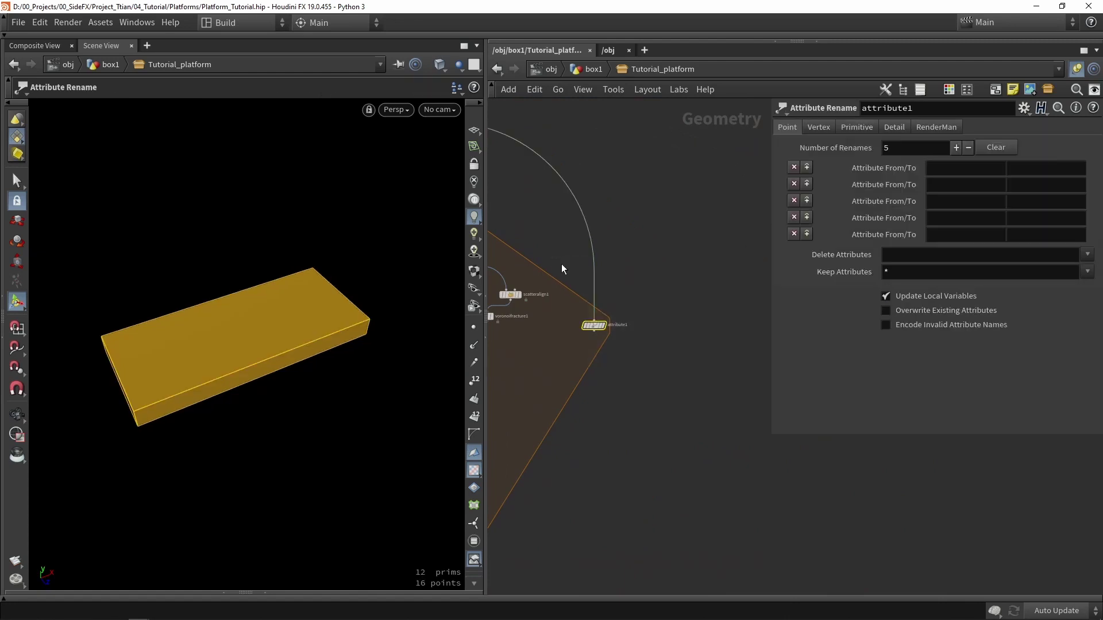
{"action": "left_click", "coordinate": [845, 130]}
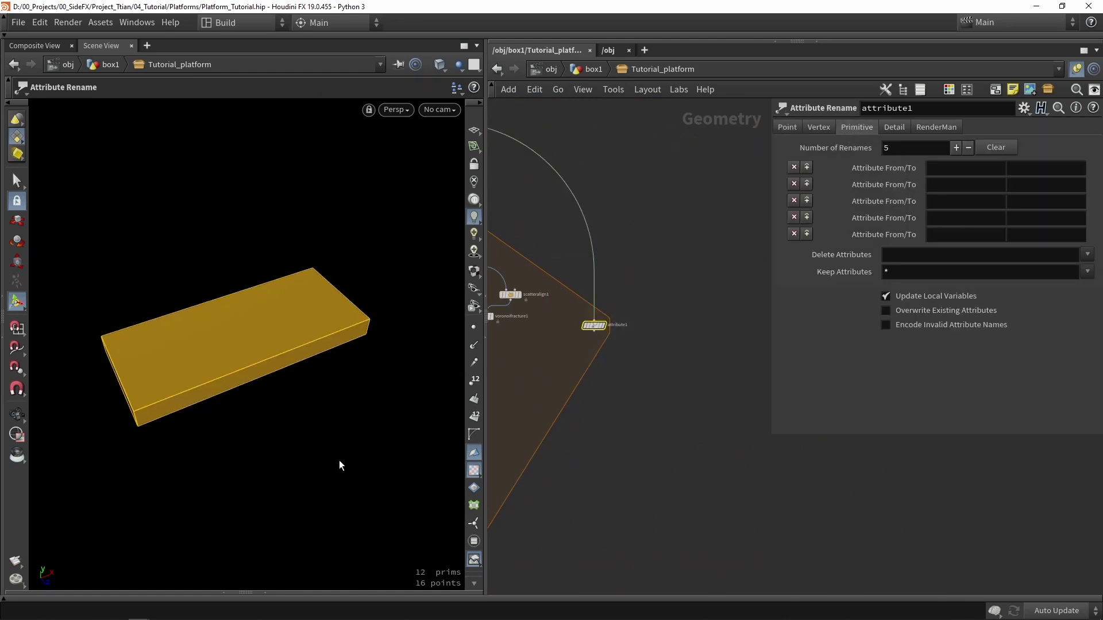
{"action": "left_click", "coordinate": [246, 593]}
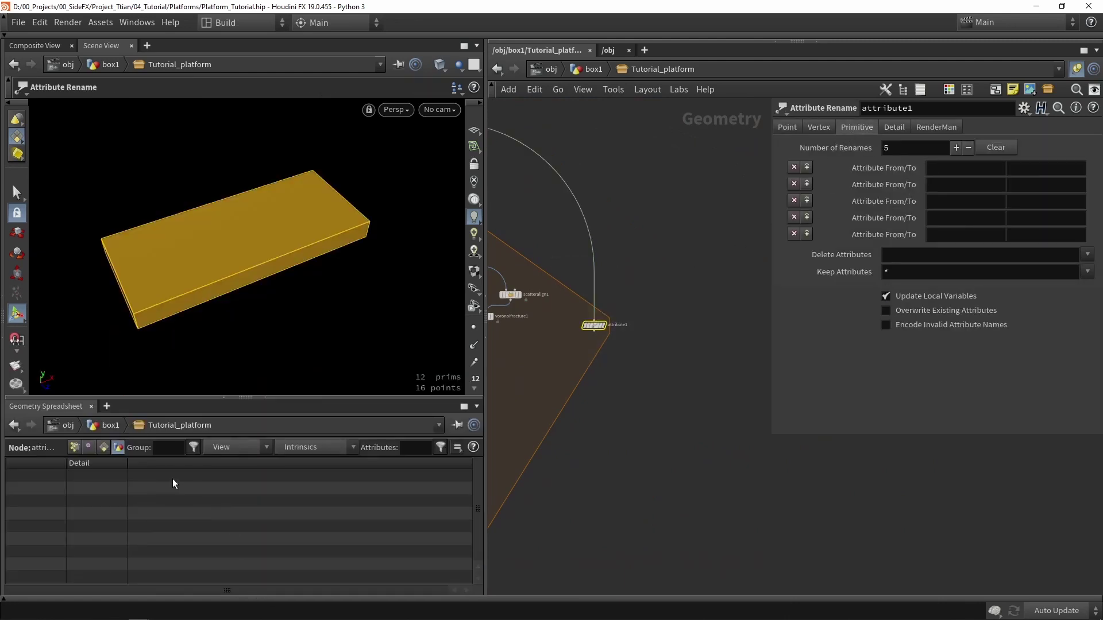
{"action": "left_click", "coordinate": [104, 447]}
{"action": "left_click_drag", "start_coordinate": [147, 477], "coordinate": [339, 526]}
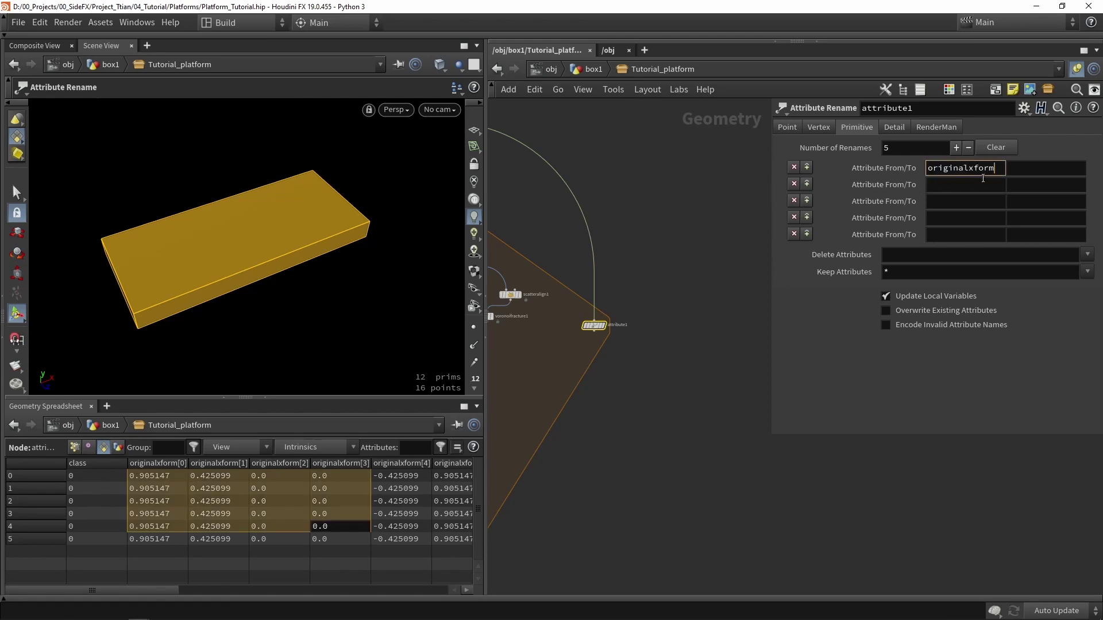
{"action": "left_click", "coordinate": [1019, 169]}
{"action": "left_click", "coordinate": [1018, 168]}
{"action": "left_click", "coordinate": [692, 326]}
Display attribute1, add an Attribute Promote node wired directly beneath it, and display the new node
{"action": "middle_click_drag", "start_coordinate": [599, 491], "coordinate": [666, 408]}
{"action": "scroll", "coordinate": [640, 249], "scroll_direction": "down", "scroll_amount": 2}
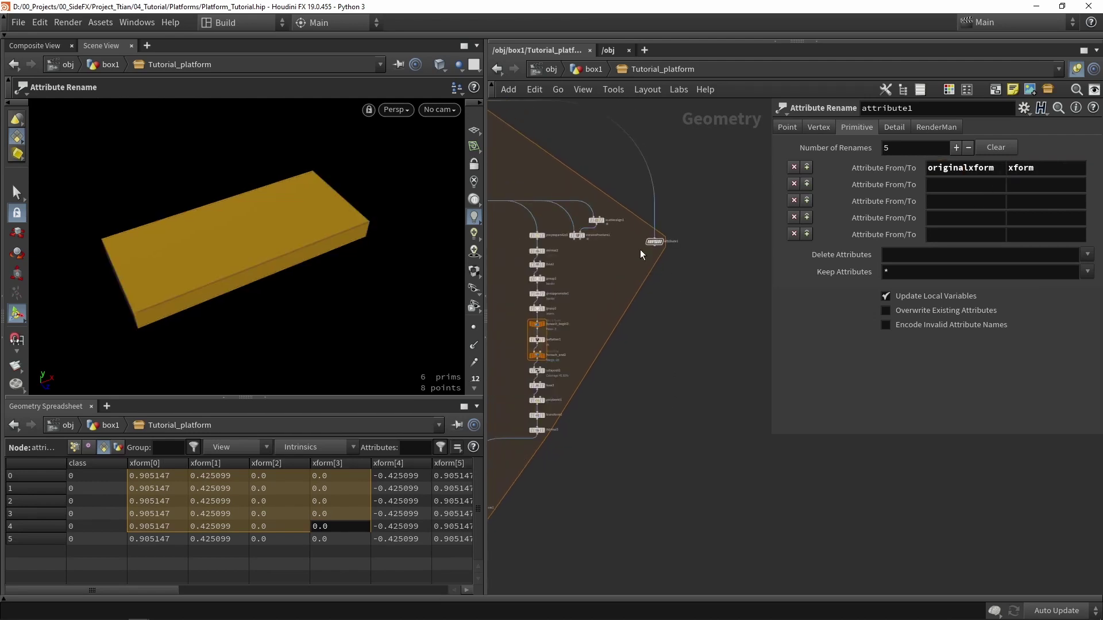
{"action": "scroll", "coordinate": [640, 249], "scroll_direction": "up", "scroll_amount": 3}
{"action": "left_click", "coordinate": [679, 251]}
{"action": "left_click_drag", "start_coordinate": [681, 255], "coordinate": [665, 404]}
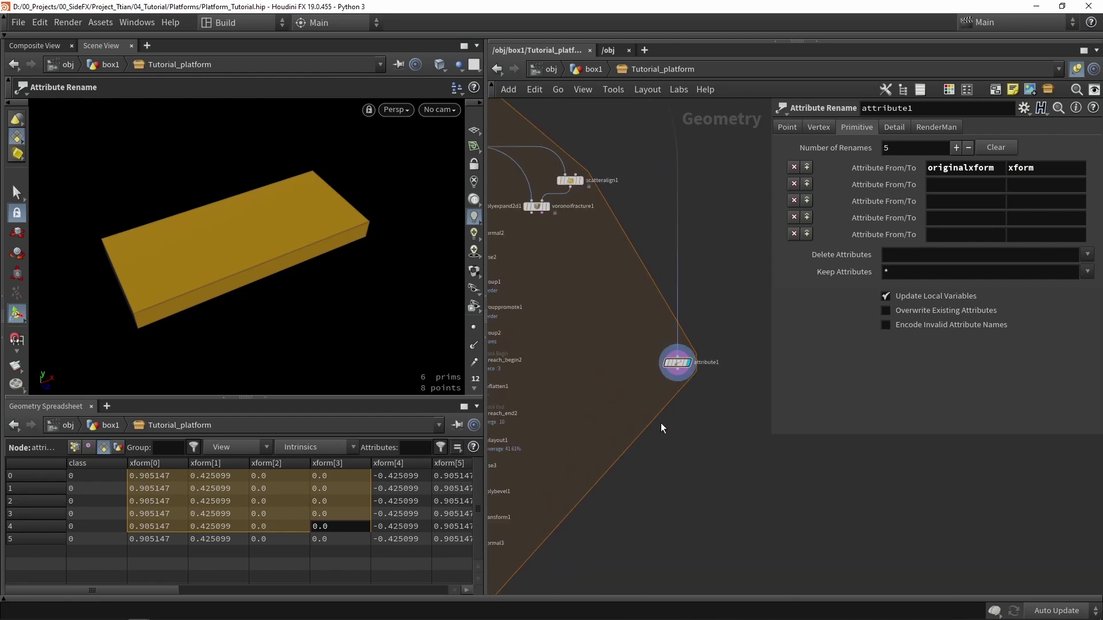
{"action": "key", "text": "Tab"}
{"action": "type", "text": "promo"}
{"action": "key", "text": "Return"}
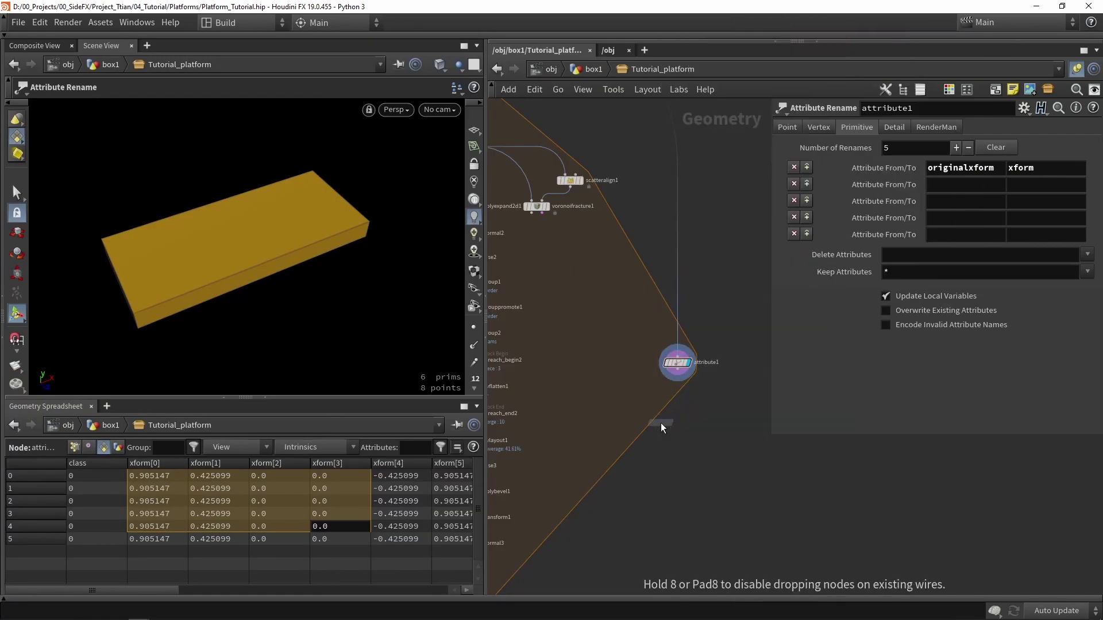
{"action": "left_click", "coordinate": [640, 412]}
{"action": "scroll", "coordinate": [655, 390], "scroll_direction": "up", "scroll_amount": 3}
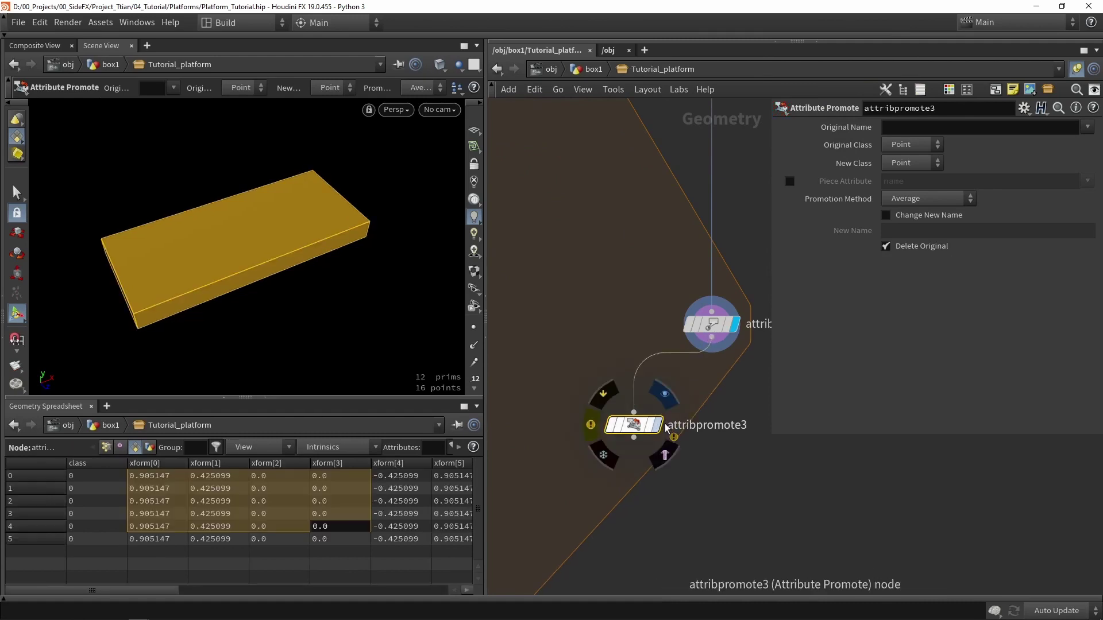
{"action": "left_click_drag", "start_coordinate": [634, 428], "coordinate": [712, 396]}
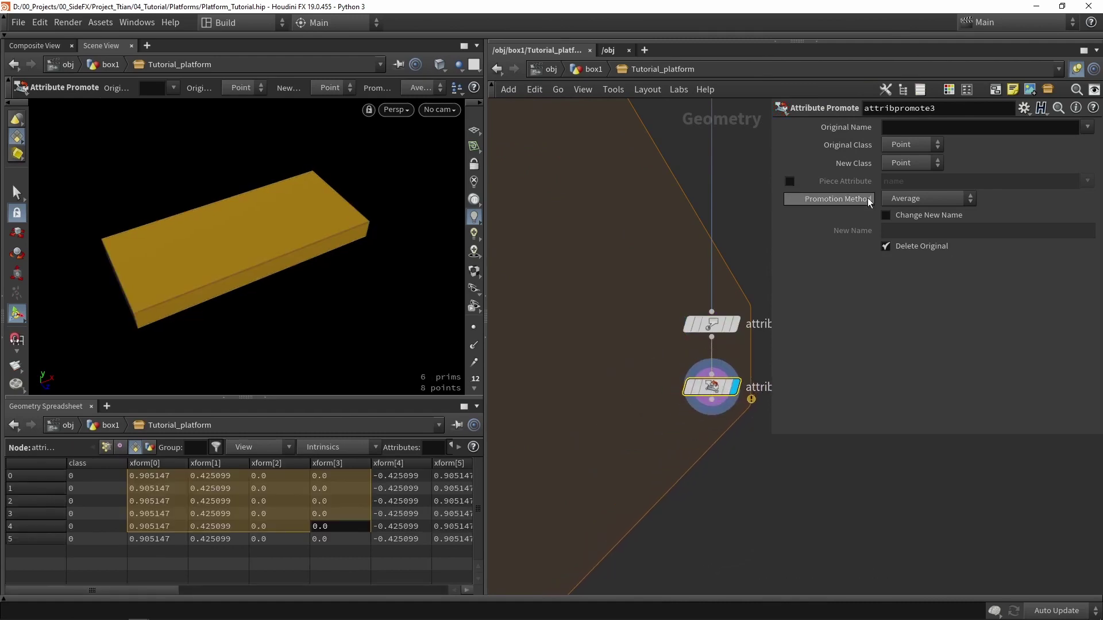
Promote xform from Primitive to Detail and show the detail attributes in the spreadsheet
{"action": "left_click", "coordinate": [907, 148]}
{"action": "left_click", "coordinate": [911, 171]}
{"action": "left_click", "coordinate": [917, 164]}
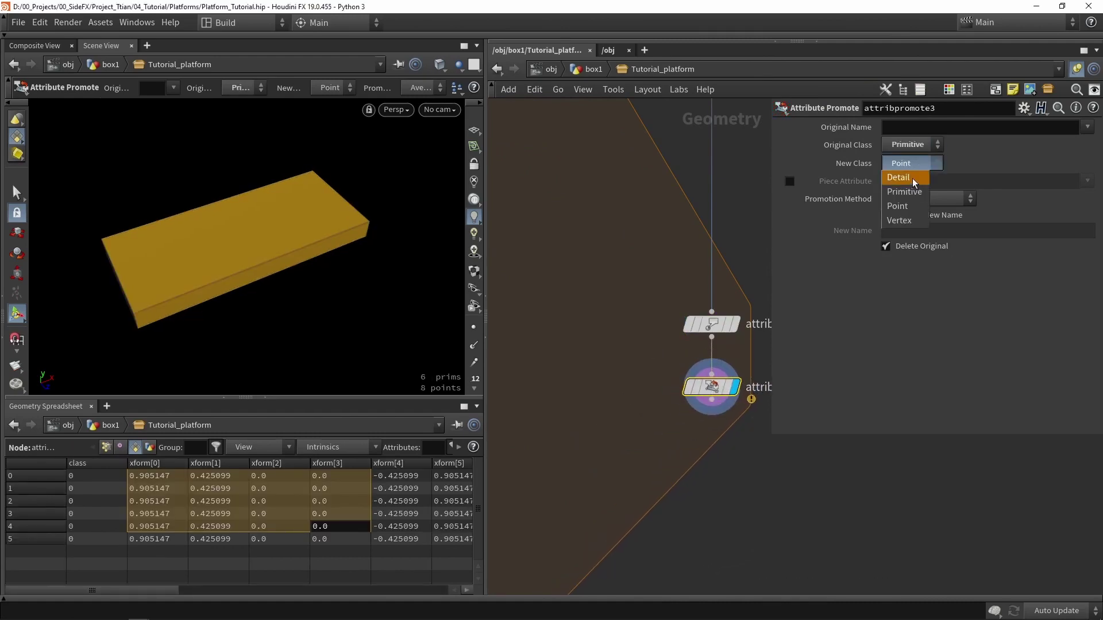
{"action": "left_click", "coordinate": [908, 221]}
{"action": "left_click", "coordinate": [1086, 129]}
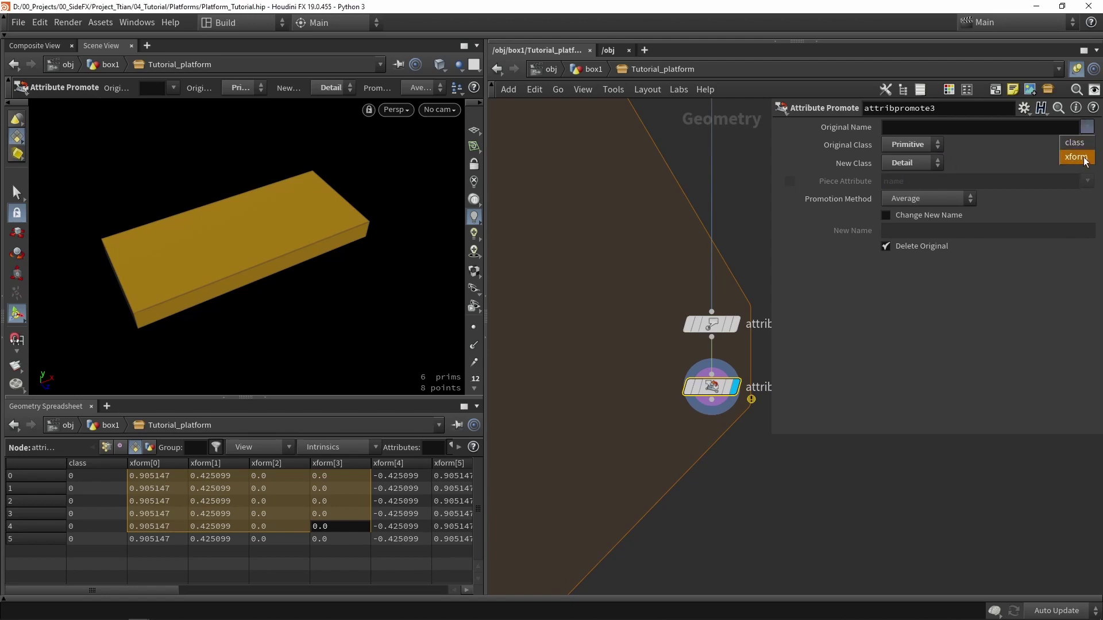
{"action": "left_click", "coordinate": [1078, 153]}
{"action": "left_click", "coordinate": [149, 447]}
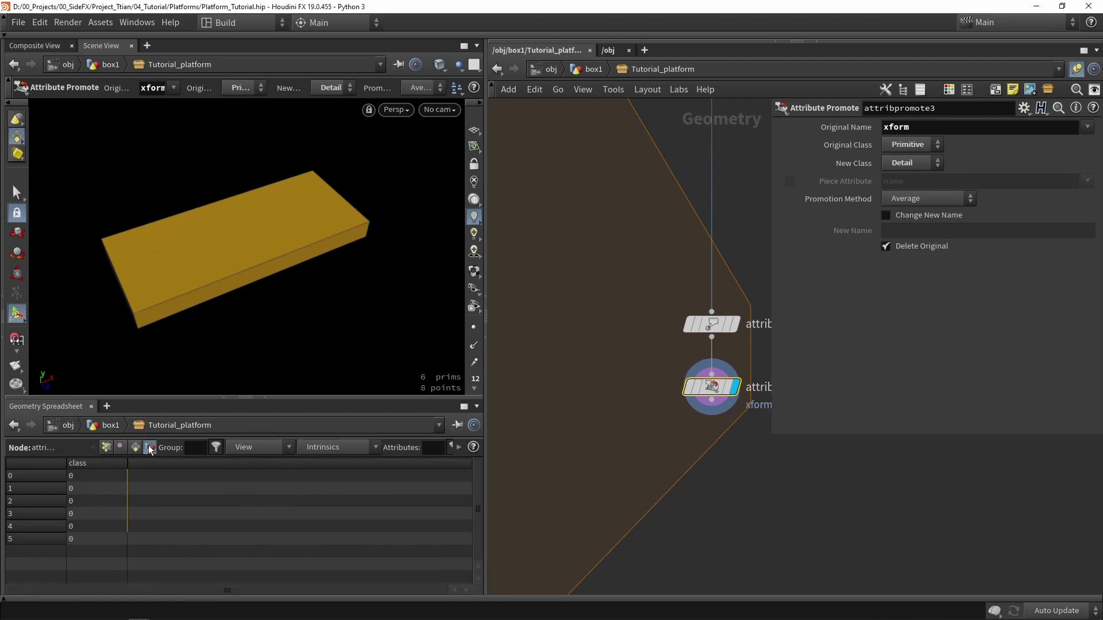
Move attribute1 and attribpromote3 together down the network, near the end of the platform loop
{"action": "middle_click_drag", "start_coordinate": [688, 470], "coordinate": [661, 348]}
{"action": "scroll", "coordinate": [712, 385], "scroll_direction": "down", "scroll_amount": 2}
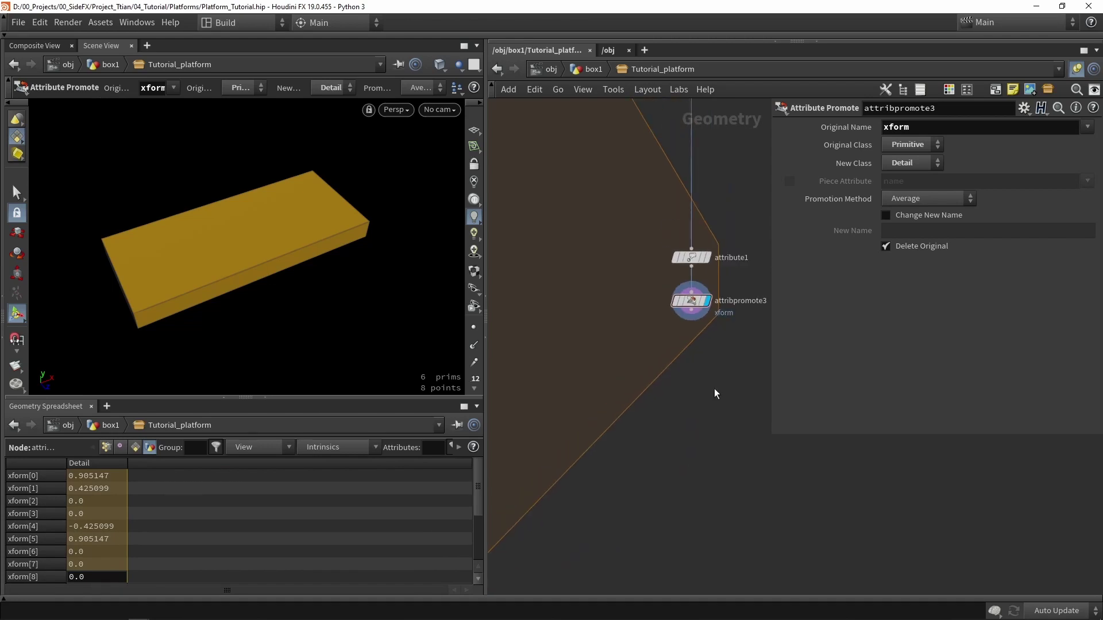
{"action": "left_click_drag", "start_coordinate": [714, 388], "coordinate": [662, 221]}
{"action": "scroll", "coordinate": [682, 257], "scroll_direction": "down", "scroll_amount": 5}
{"action": "left_click_drag", "start_coordinate": [685, 258], "coordinate": [638, 457]}
{"action": "middle_click_drag", "start_coordinate": [639, 459], "coordinate": [691, 373]}
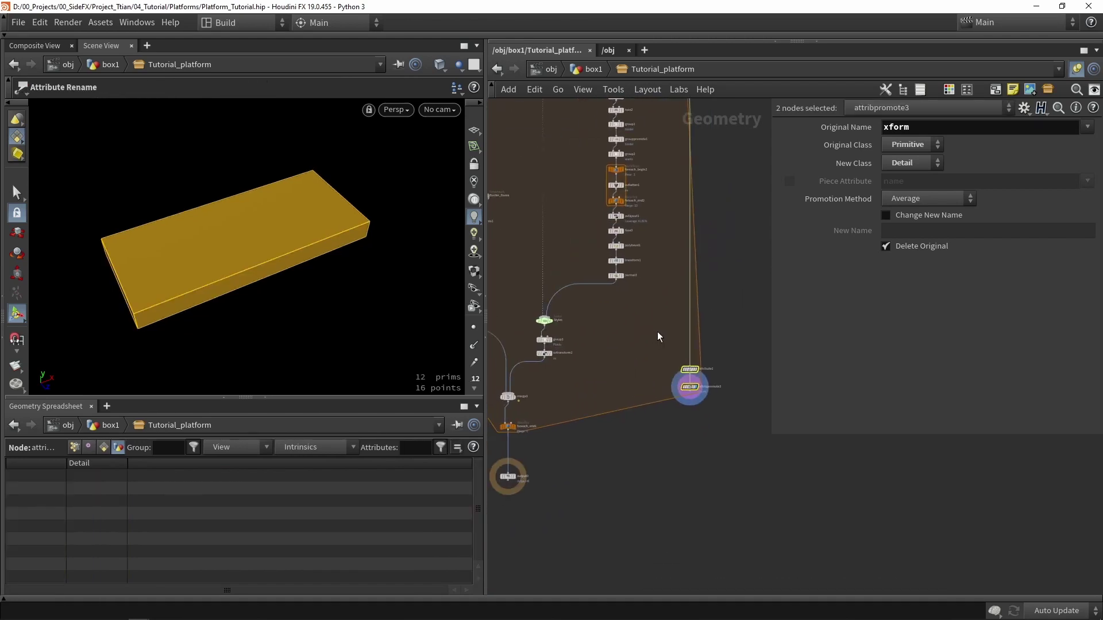
{"action": "left_click_drag", "start_coordinate": [691, 372], "coordinate": [639, 365]}
{"action": "scroll", "coordinate": [577, 417], "scroll_direction": "up", "scroll_amount": 4}
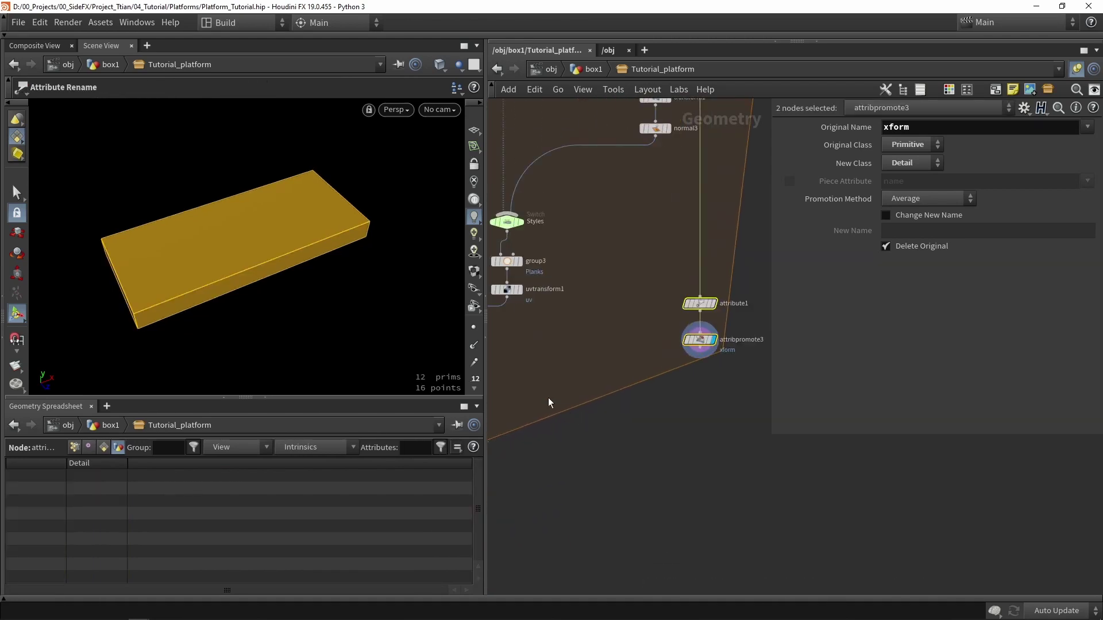
{"action": "middle_click_drag", "start_coordinate": [548, 397], "coordinate": [631, 339]}
{"action": "left_click", "coordinate": [722, 388]}
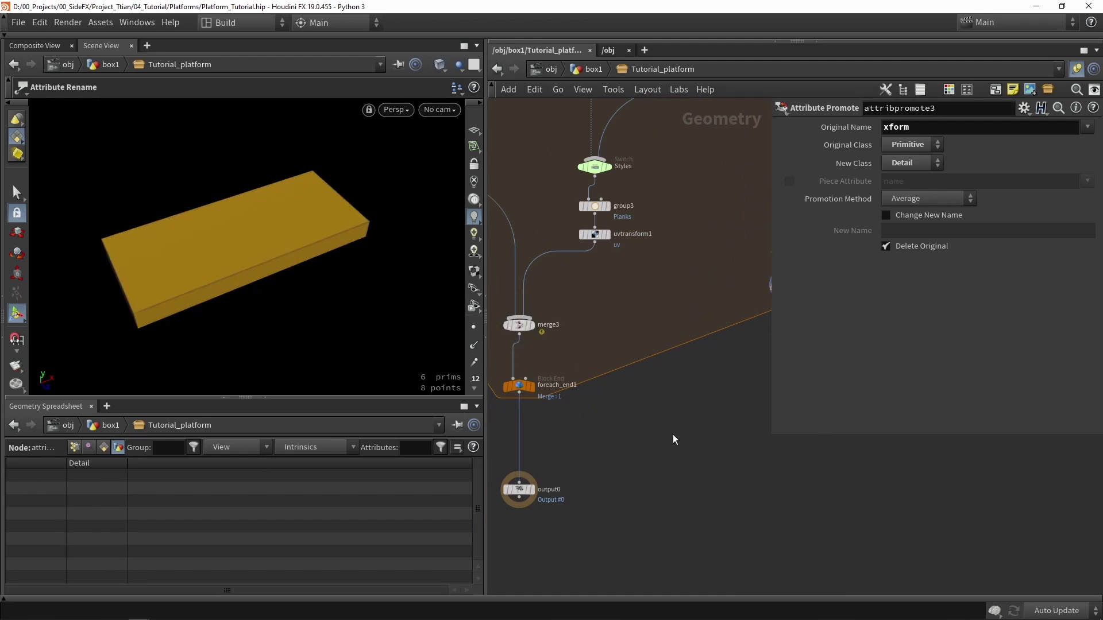
Add an Attribute Copy node beside foreach_end1
{"action": "key", "text": "Tab"}
{"action": "type", "text": "copy"}
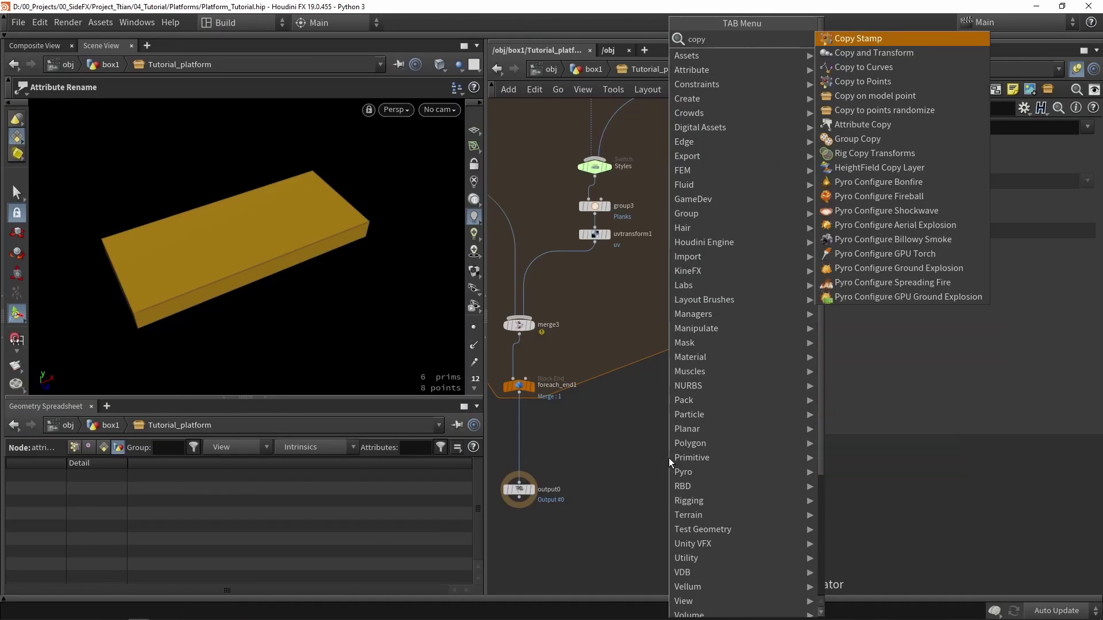
{"action": "type", "text": " att"}
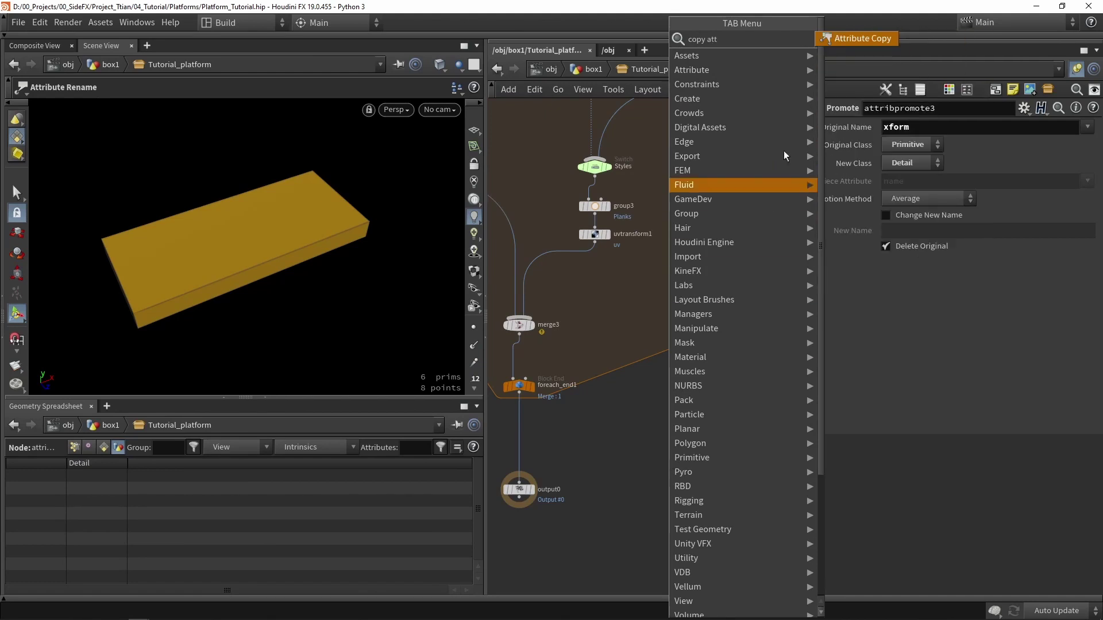
{"action": "left_click", "coordinate": [833, 40]}
{"action": "left_click", "coordinate": [648, 395]}
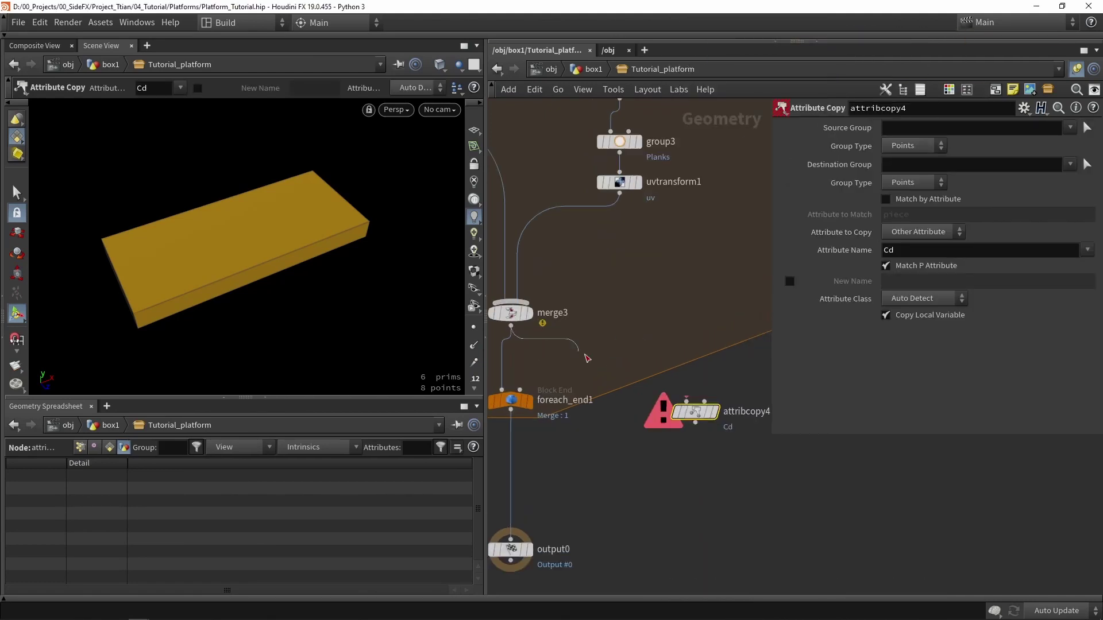
Wire merge3 into the first input of attribcopy4 and attribpromote3 into its second, and display attribcopy4
{"action": "scroll", "coordinate": [620, 329], "scroll_direction": "down", "scroll_amount": 2}
{"action": "scroll", "coordinate": [621, 325], "scroll_direction": "up", "scroll_amount": 2}
{"action": "left_click", "coordinate": [662, 312]}
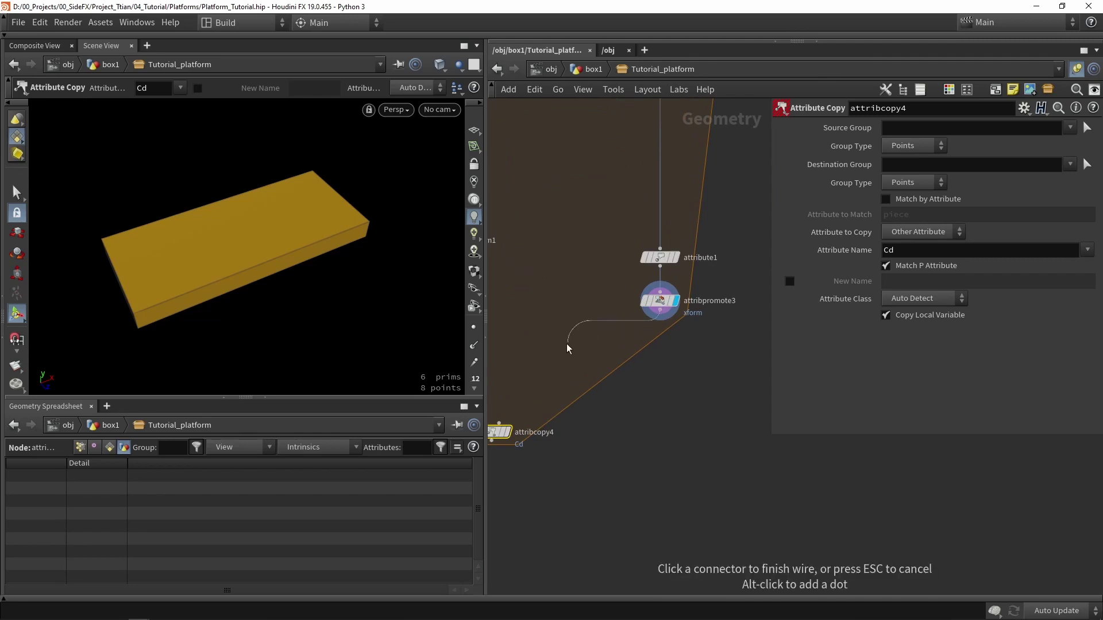
{"action": "middle_click_drag", "start_coordinate": [536, 377], "coordinate": [596, 353]}
{"action": "left_click", "coordinate": [563, 395]}
{"action": "scroll", "coordinate": [586, 384], "scroll_direction": "up", "scroll_amount": 2}
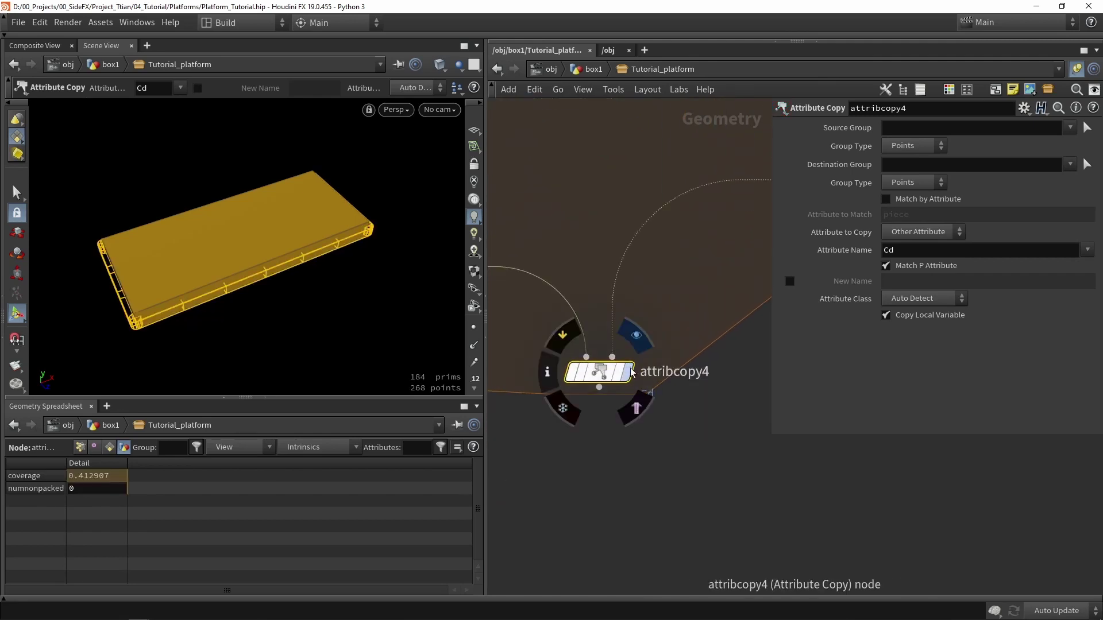
{"action": "scroll", "coordinate": [632, 373], "scroll_direction": "down", "scroll_amount": 3}
{"action": "scroll", "coordinate": [546, 345], "scroll_direction": "up", "scroll_amount": 2}
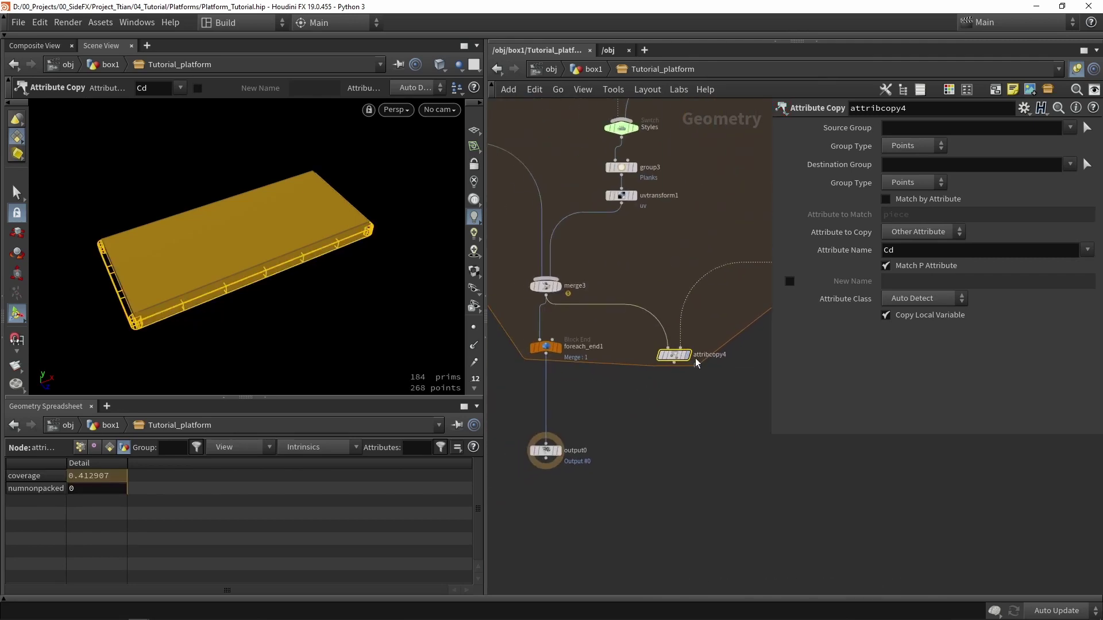
{"action": "left_click", "coordinate": [682, 352]}
Set the attribute to copy on attribcopy4 to xform and check its values in the spreadsheet
{"action": "double_click", "coordinate": [896, 253]}
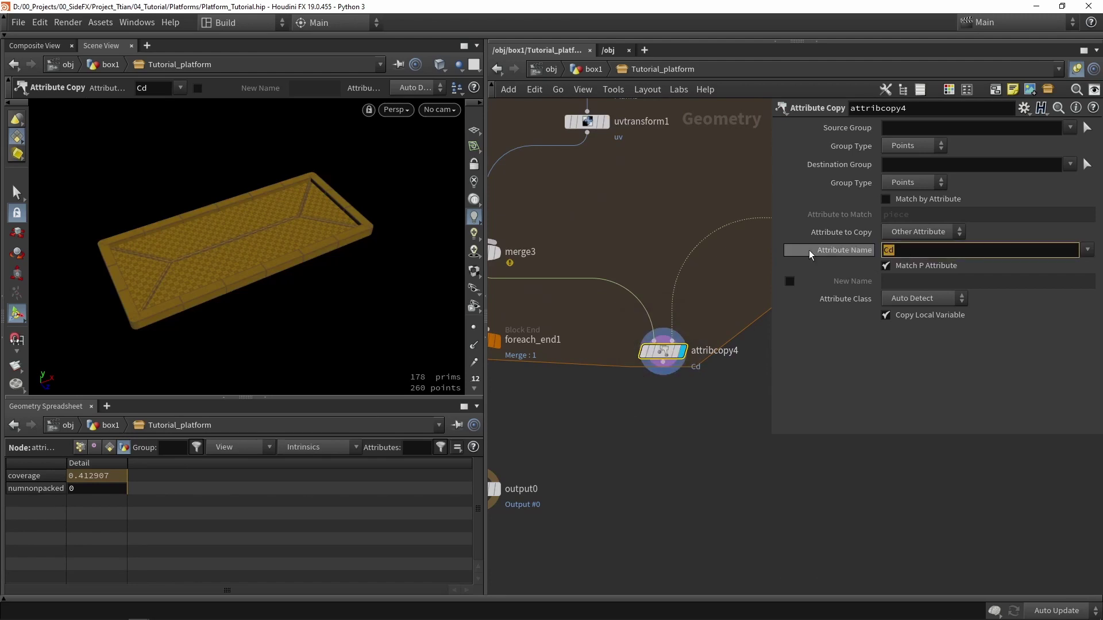
{"action": "type", "text": "xform"}
{"action": "key", "text": "Return"}
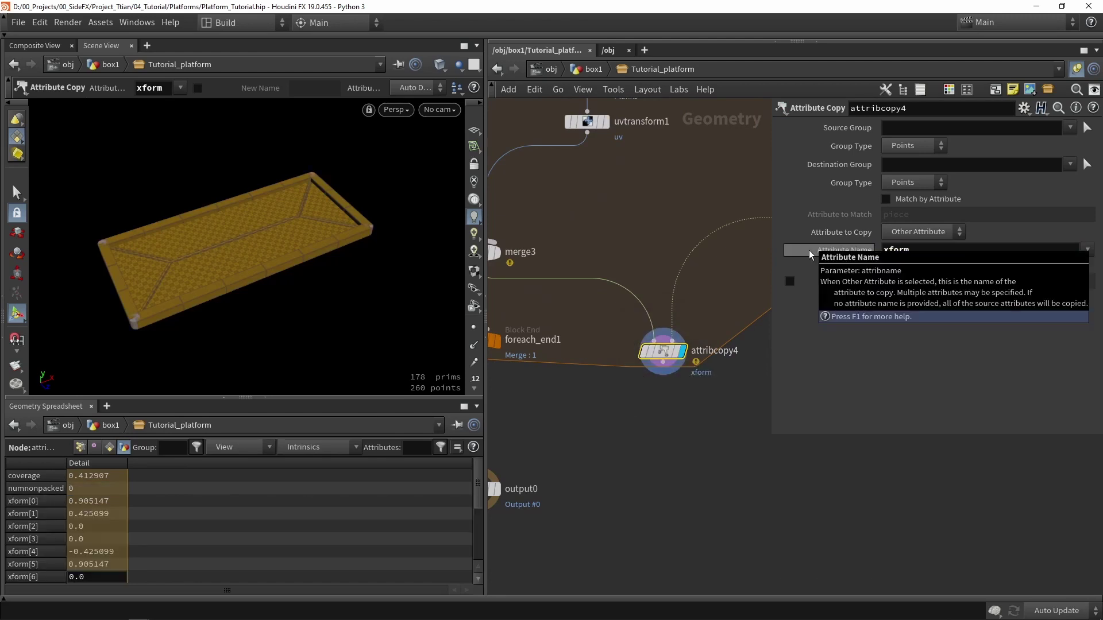
{"action": "left_click_drag", "start_coordinate": [97, 501], "coordinate": [98, 564]}
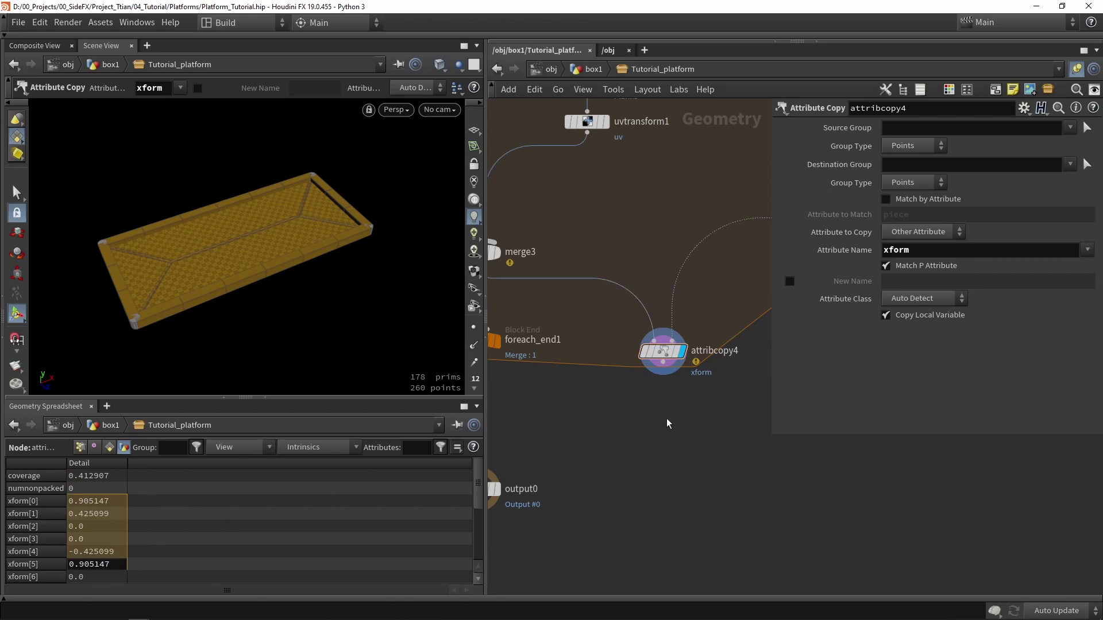
Add a Transform by Attribute node wired beneath attribcopy4 and display it
{"action": "key", "text": "Tab"}
{"action": "type", "text": "tran"}
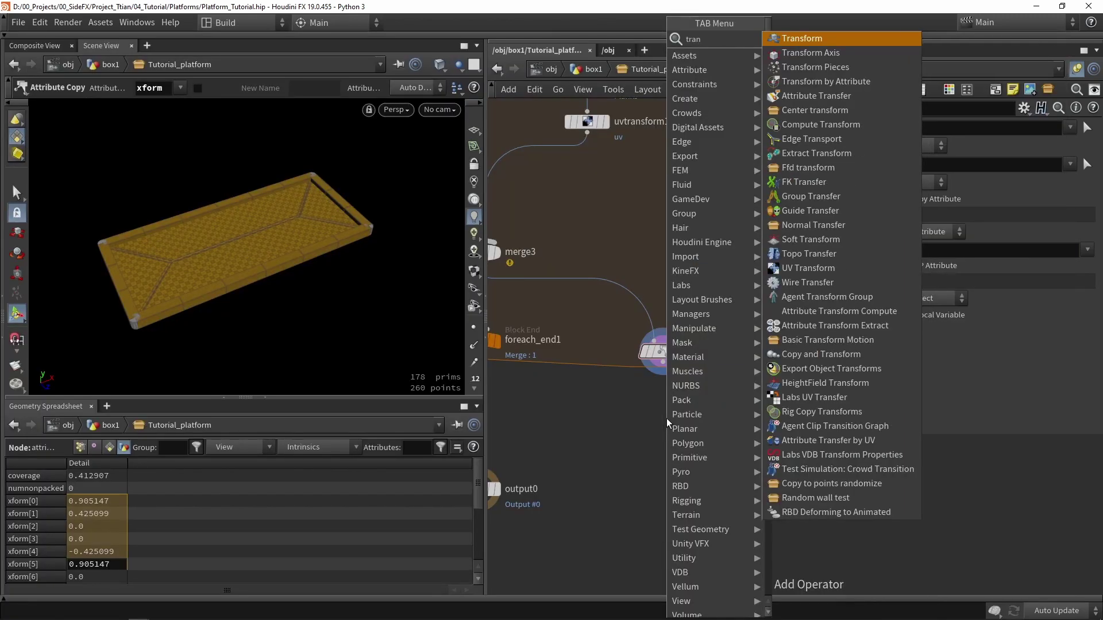
{"action": "left_click", "coordinate": [792, 81]}
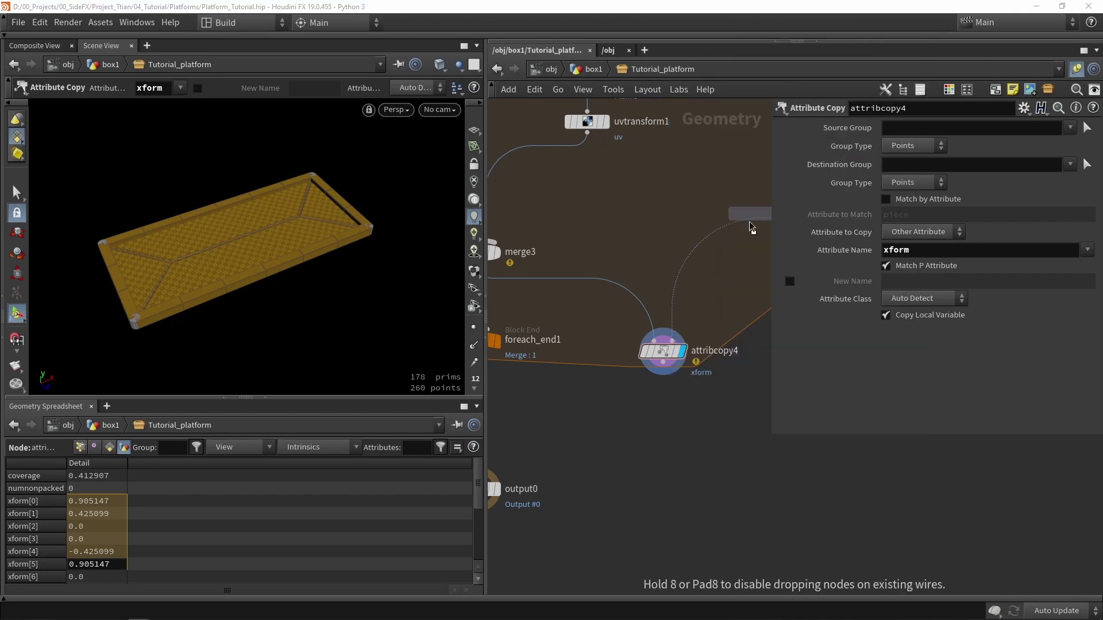
{"action": "left_click", "coordinate": [683, 424]}
{"action": "scroll", "coordinate": [660, 360], "scroll_direction": "up", "scroll_amount": 3}
{"action": "left_click_drag", "start_coordinate": [660, 364], "coordinate": [663, 415]}
{"action": "left_click", "coordinate": [728, 477]}
Template the INPUT node and compare the transformed platform with the original input geometry in the viewport
{"action": "left_click_drag", "start_coordinate": [348, 220], "coordinate": [360, 217], "text": "alt"}
{"action": "right_click_drag", "start_coordinate": [361, 217], "coordinate": [350, 212], "text": "alt"}
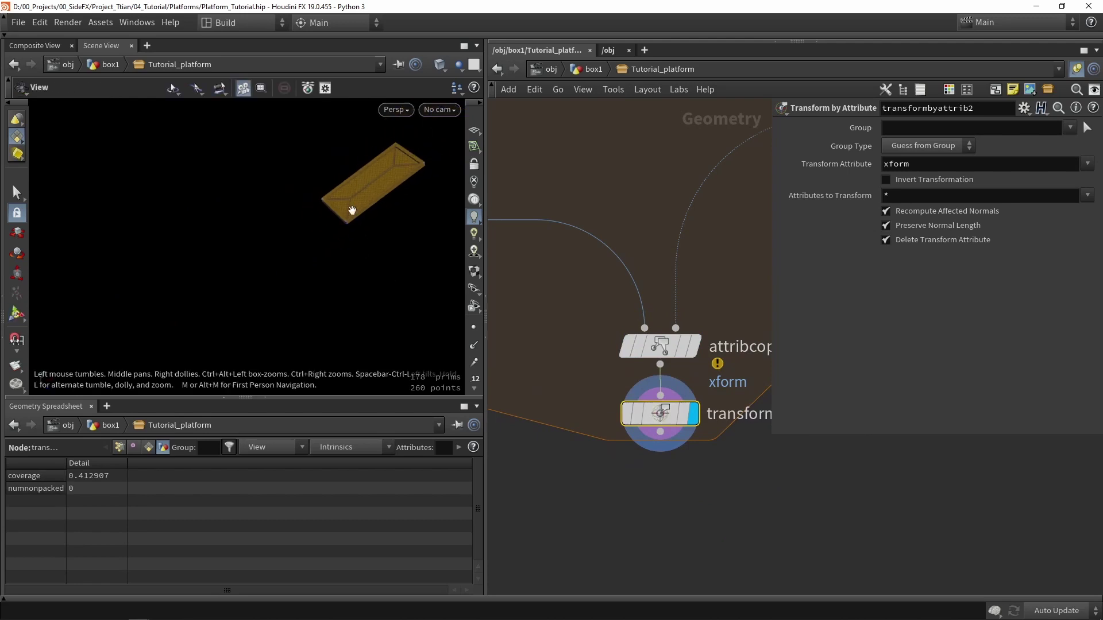
{"action": "middle_click_drag", "start_coordinate": [637, 191], "coordinate": [672, 362]}
{"action": "scroll", "coordinate": [671, 357], "scroll_direction": "down", "scroll_amount": 8}
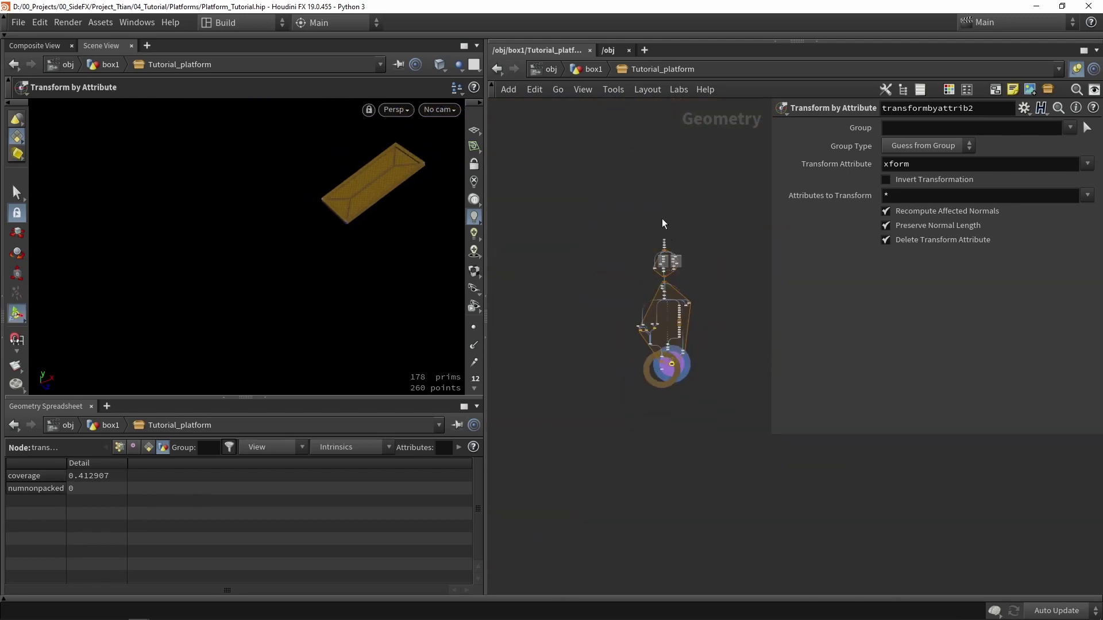
{"action": "scroll", "coordinate": [662, 221], "scroll_direction": "up", "scroll_amount": 6}
{"action": "left_click", "coordinate": [663, 250]}
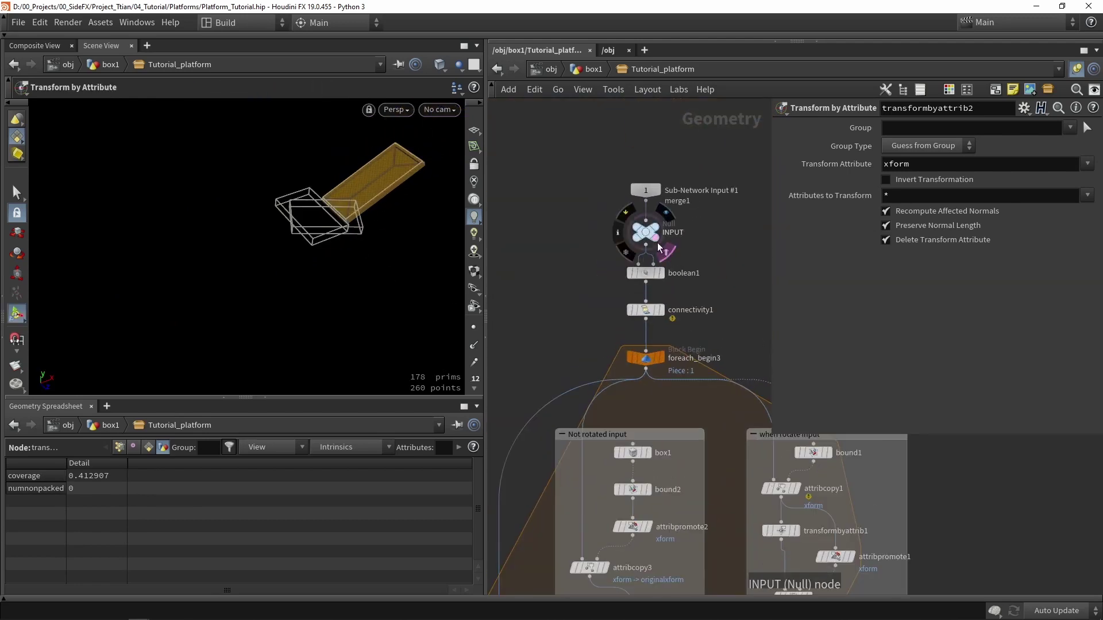
{"action": "left_click_drag", "start_coordinate": [417, 189], "coordinate": [278, 199], "text": "alt"}
{"action": "right_click_drag", "start_coordinate": [278, 200], "coordinate": [418, 253], "text": "alt"}
{"action": "left_click_drag", "start_coordinate": [417, 253], "coordinate": [380, 233]}
{"action": "scroll", "coordinate": [670, 349], "scroll_direction": "down", "scroll_amount": 5}
Wire transformbyattrib2 into foreach_end1 in place of merge3
{"action": "middle_click_drag", "start_coordinate": [671, 355], "coordinate": [655, 246]}
{"action": "scroll", "coordinate": [655, 246], "scroll_direction": "down", "scroll_amount": 5}
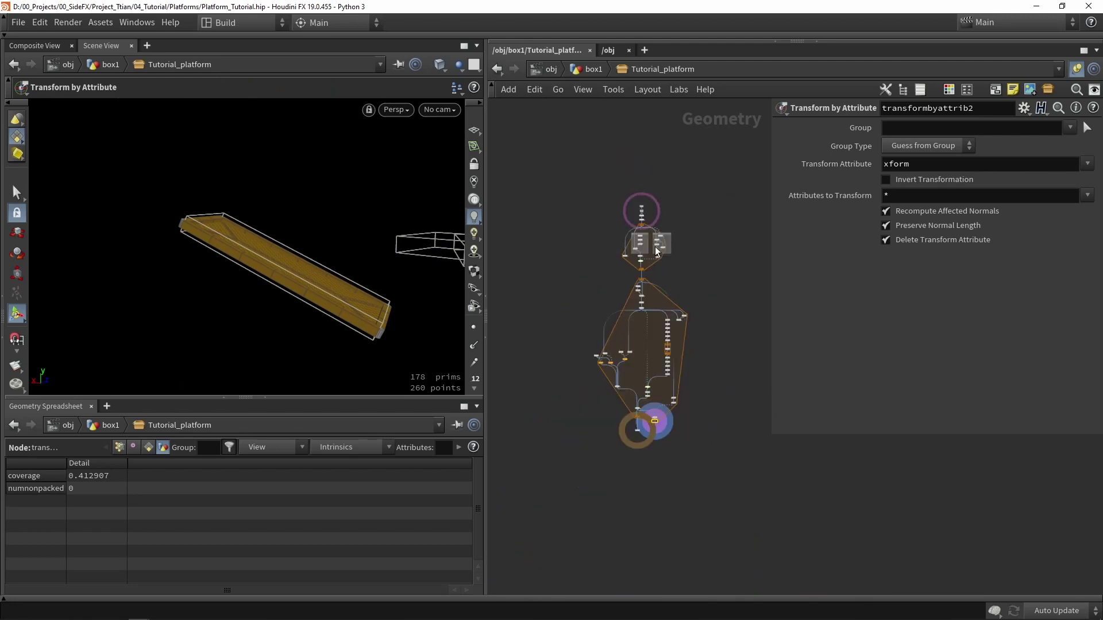
{"action": "scroll", "coordinate": [661, 437], "scroll_direction": "up", "scroll_amount": 8}
{"action": "left_click_drag", "start_coordinate": [632, 457], "coordinate": [564, 294]}
{"action": "left_click_drag", "start_coordinate": [572, 301], "coordinate": [597, 457]}
Move the attribute1, attribpromote3, attribcopy4 and transformbyattrib2 nodes away from the other nodes and enclose them in a network box
{"action": "left_click_drag", "start_coordinate": [679, 336], "coordinate": [592, 451]}
{"action": "middle_click_drag", "start_coordinate": [623, 398], "coordinate": [526, 429]}
{"action": "scroll", "coordinate": [526, 430], "scroll_direction": "down", "scroll_amount": 3}
{"action": "left_click_drag", "start_coordinate": [675, 424], "coordinate": [555, 275]}
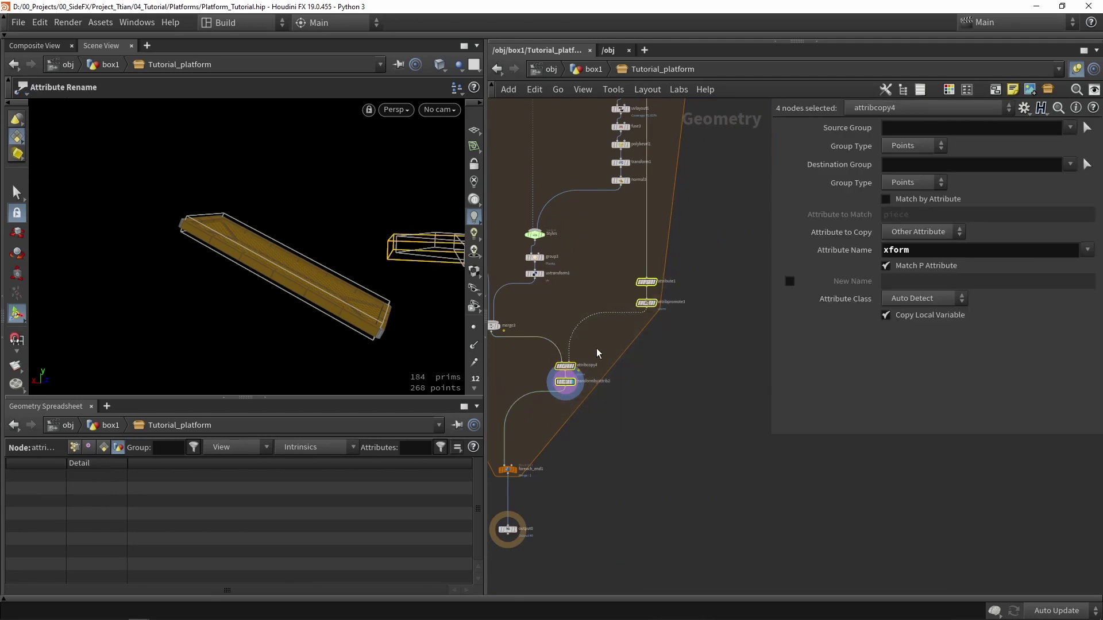
{"action": "left_click_drag", "start_coordinate": [647, 305], "coordinate": [697, 353]}
{"action": "key", "text": "shift+o"}
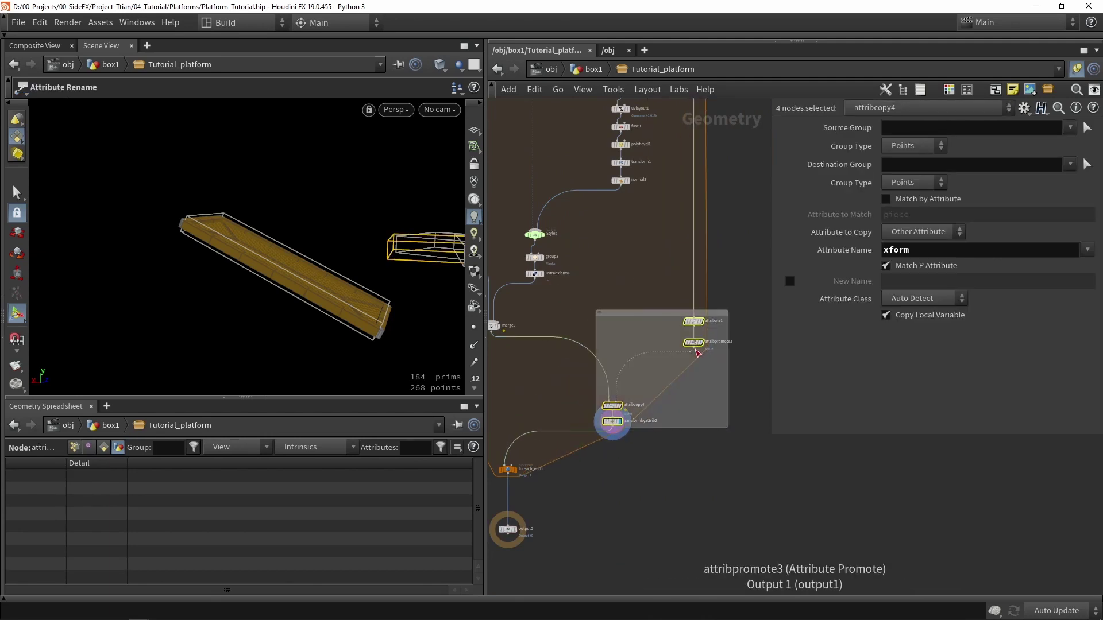
Title the network box around the attribcopy4 and transformbyattrib2 nodes "restore original position"
{"action": "scroll", "coordinate": [529, 326], "scroll_direction": "up", "scroll_amount": 3}
{"action": "double_click", "coordinate": [719, 309]}
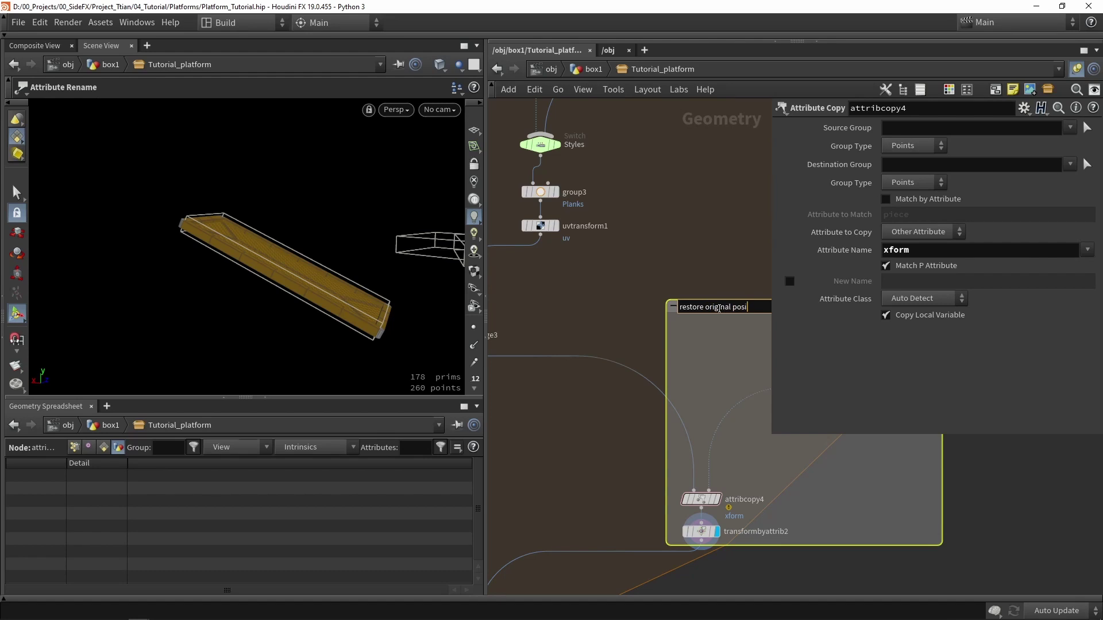
{"action": "key", "text": "Return"}
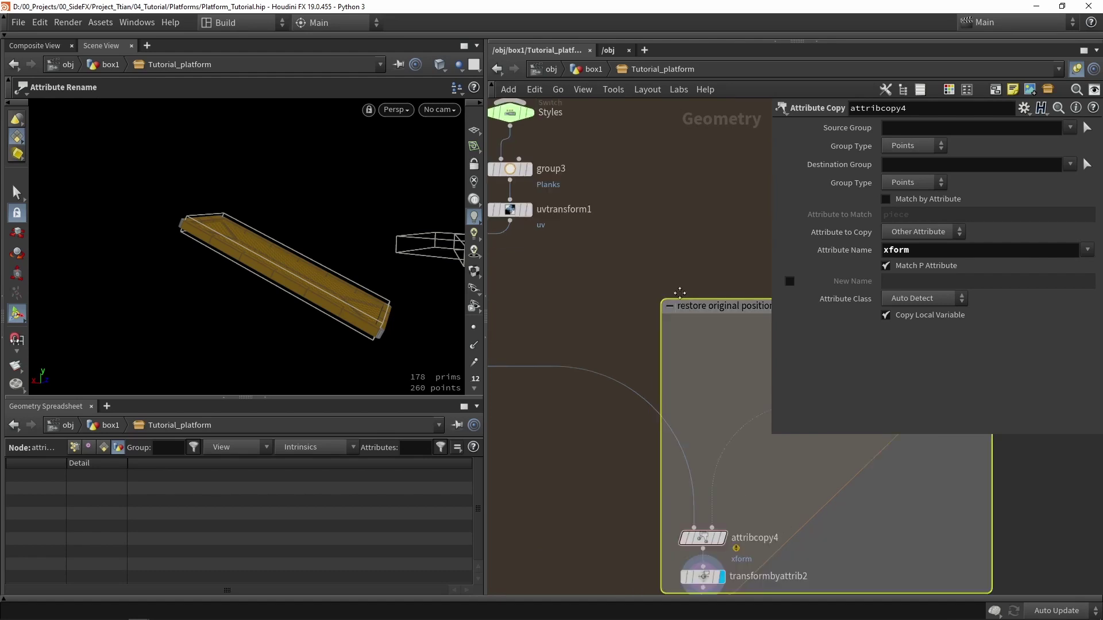
Turn off Single Pass on foreach_end1 and inspect all the resulting platforms in the viewport
{"action": "key", "text": "h"}
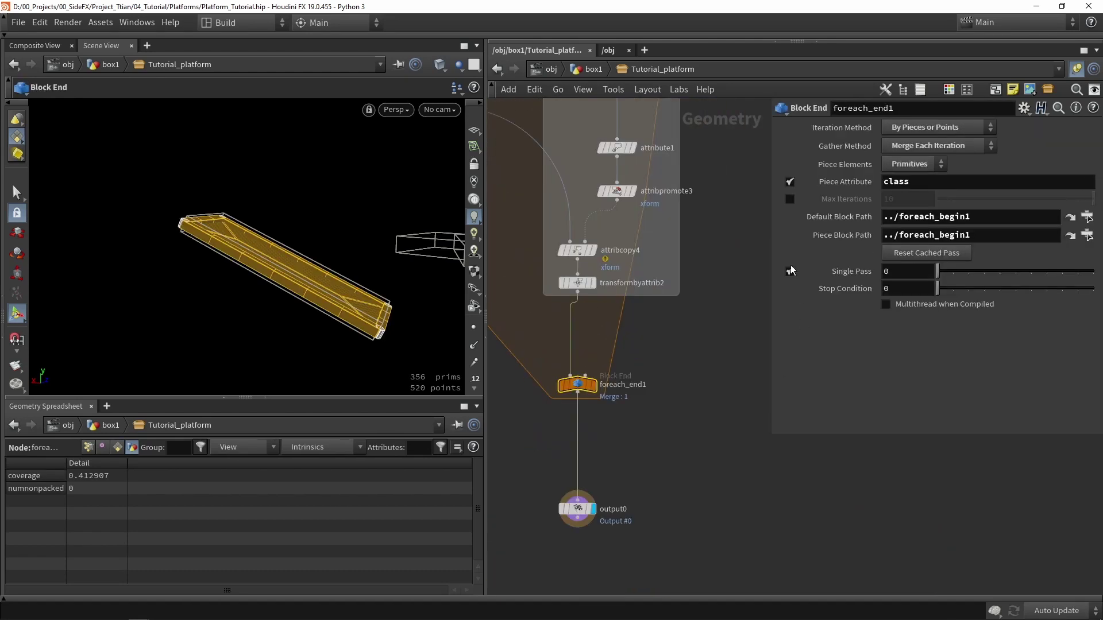
{"action": "left_click", "coordinate": [790, 271]}
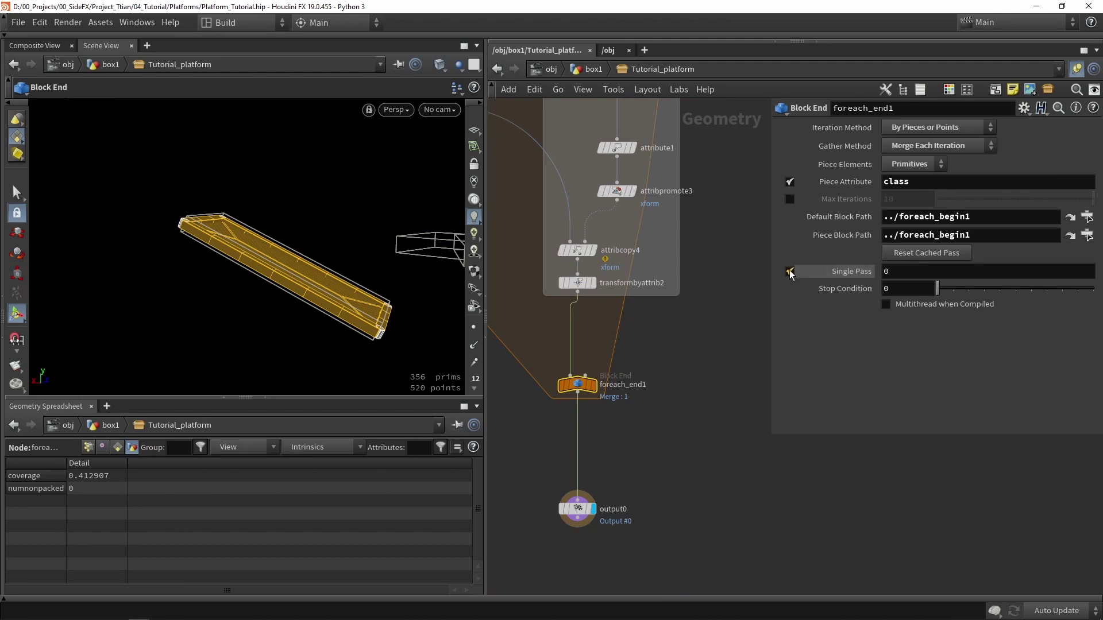
{"action": "left_click", "coordinate": [790, 271]}
{"action": "key", "text": "space+h"}
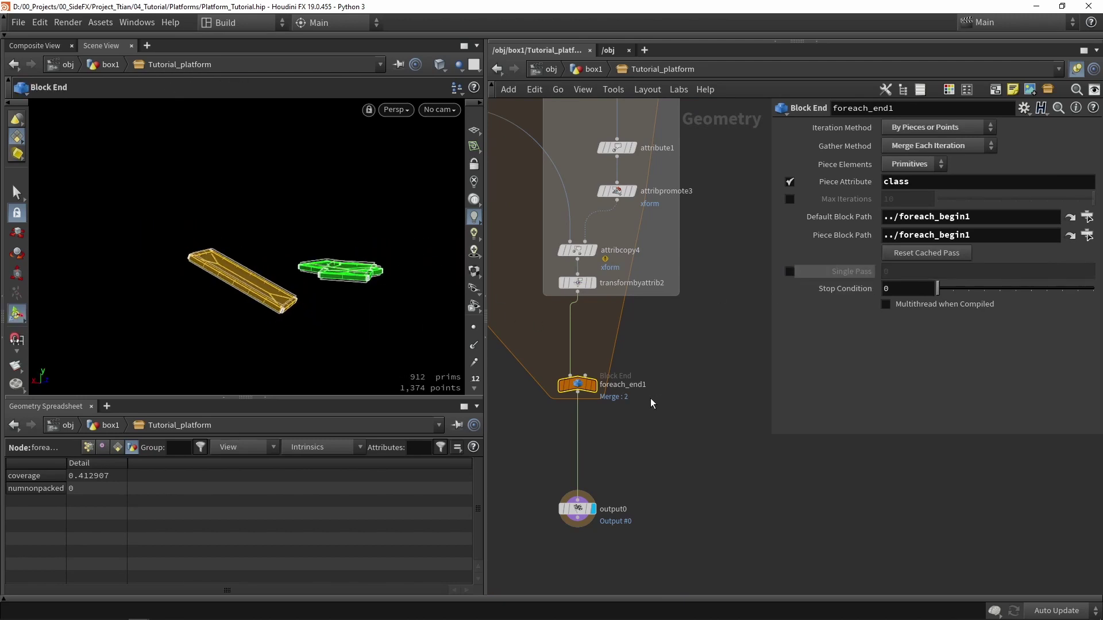
{"action": "scroll", "coordinate": [586, 387], "scroll_direction": "up", "scroll_amount": 2}
{"action": "key", "text": "Escape"}
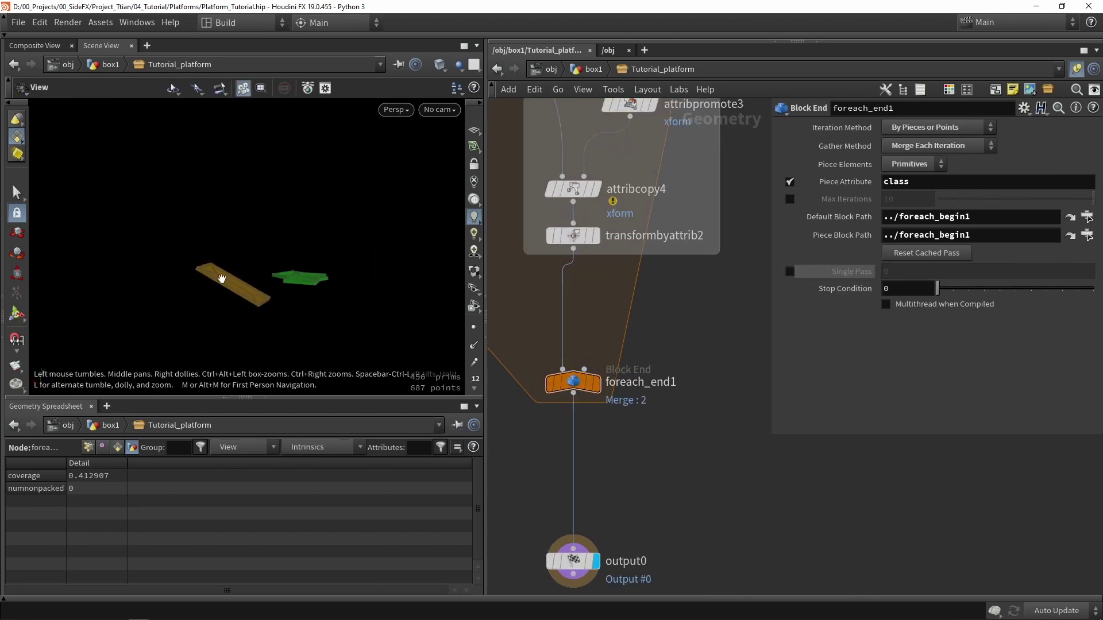
{"action": "left_click_drag", "start_coordinate": [221, 278], "coordinate": [320, 242]}
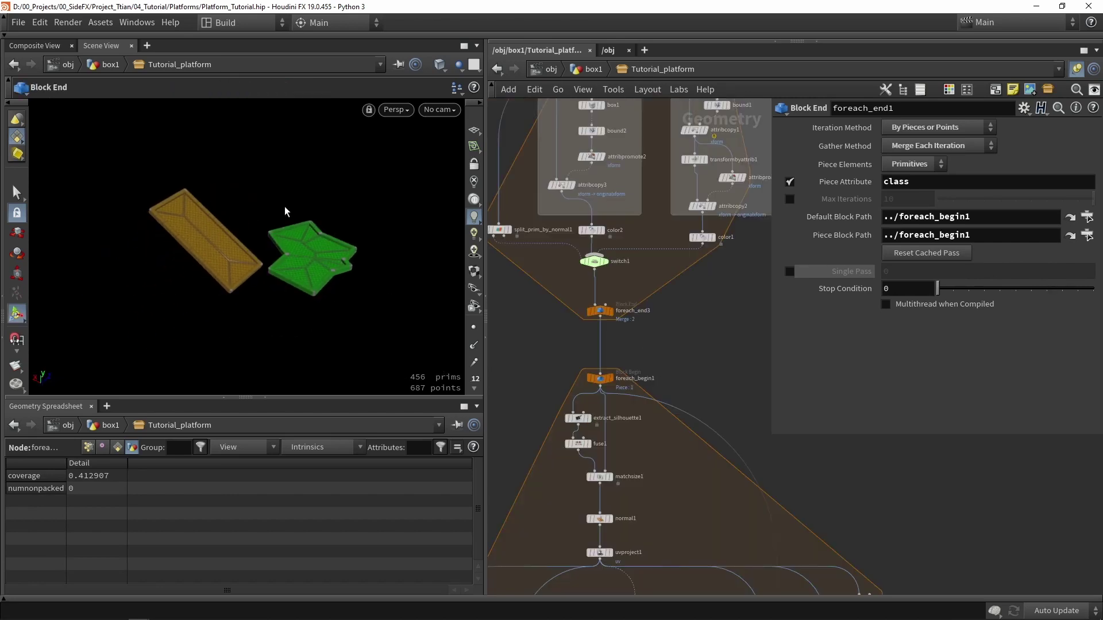
{"action": "scroll", "coordinate": [296, 195], "scroll_direction": "down", "scroll_amount": 3}
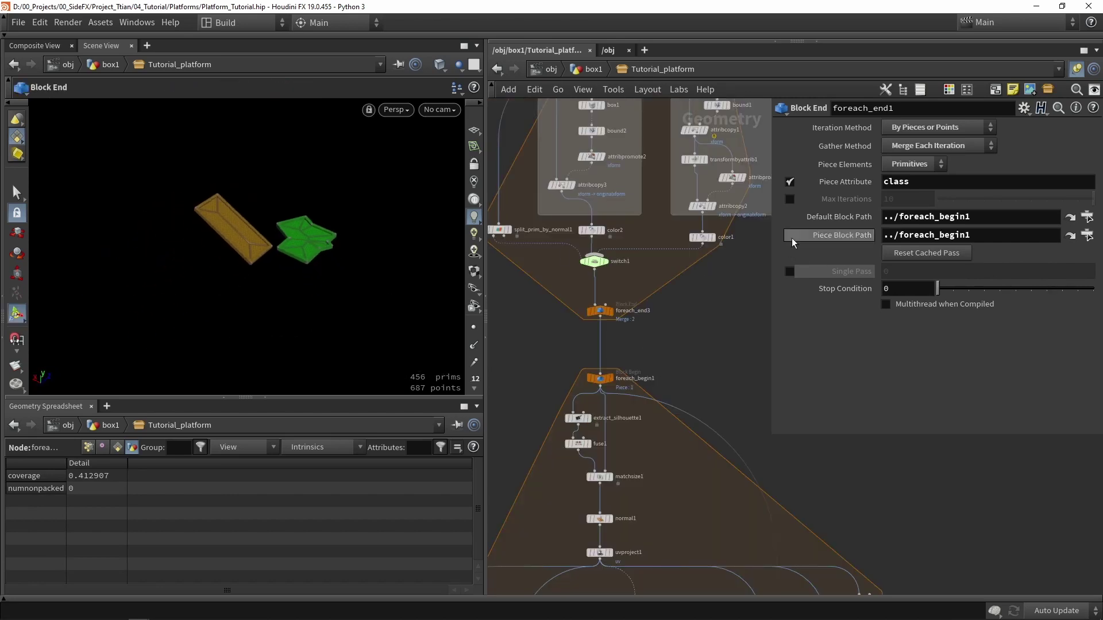
Insert an Attribute Delete node between foreach_end3 and foreach_begin1 and set it to remove the Cd point attribute
{"action": "key", "text": "Tab"}
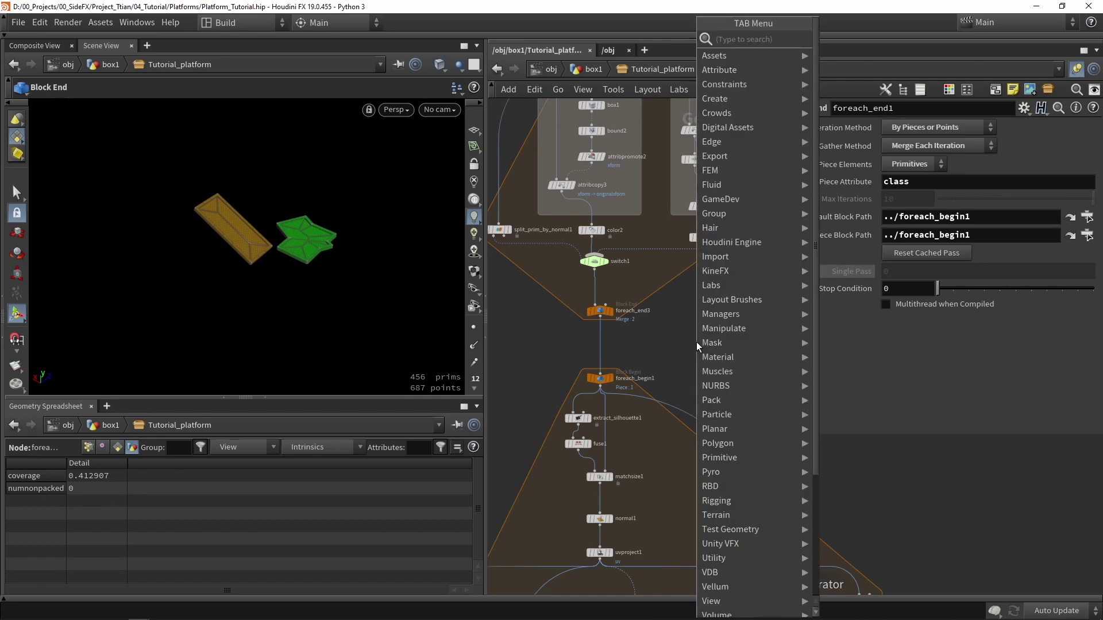
{"action": "type", "text": "del"}
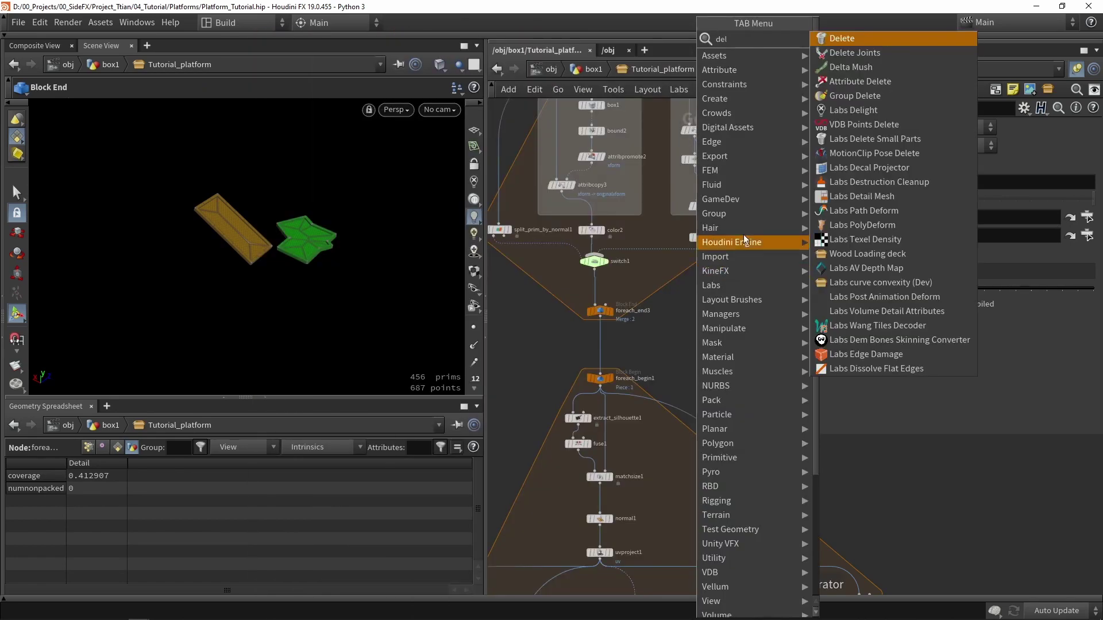
{"action": "left_click", "coordinate": [862, 84]}
{"action": "left_click", "coordinate": [604, 352]}
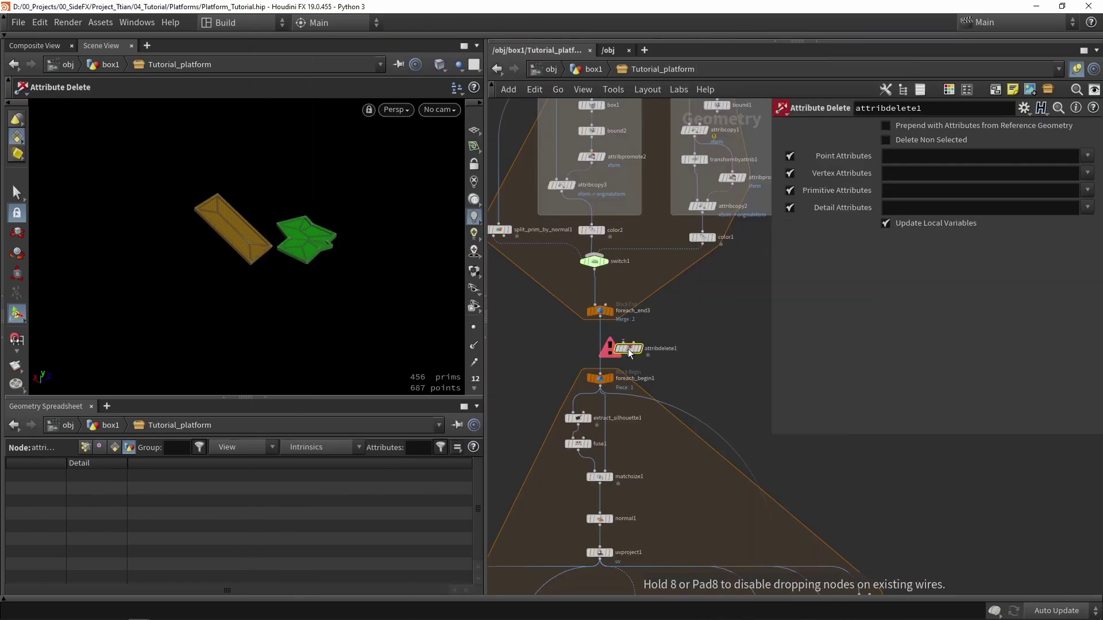
{"action": "scroll", "coordinate": [623, 347], "scroll_direction": "up", "scroll_amount": 4}
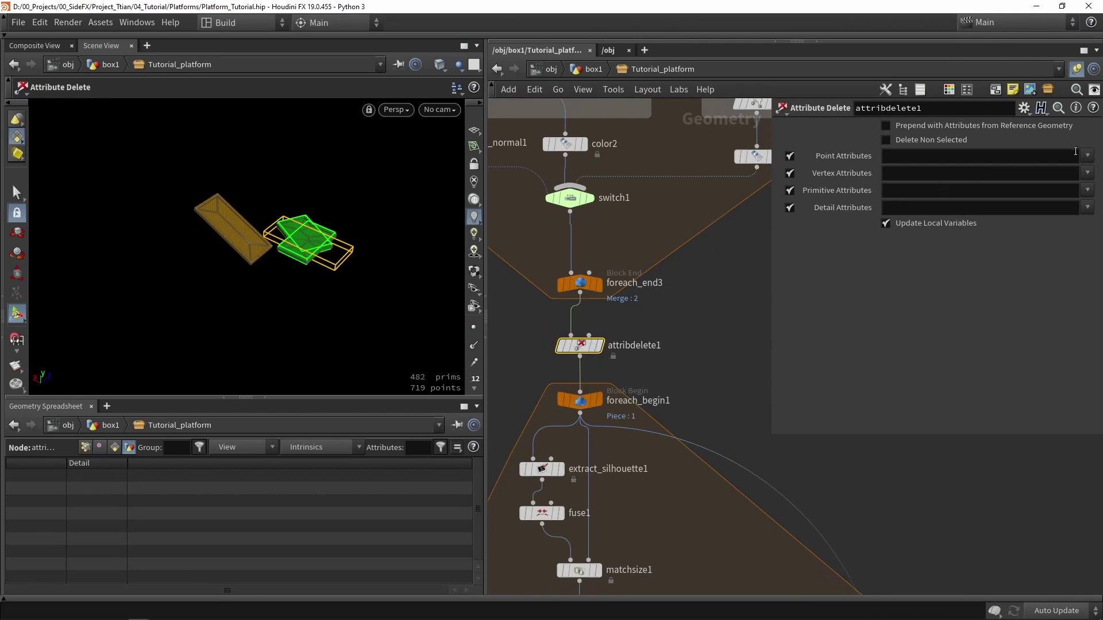
{"action": "left_click", "coordinate": [1087, 155]}
{"action": "left_click", "coordinate": [1067, 167]}
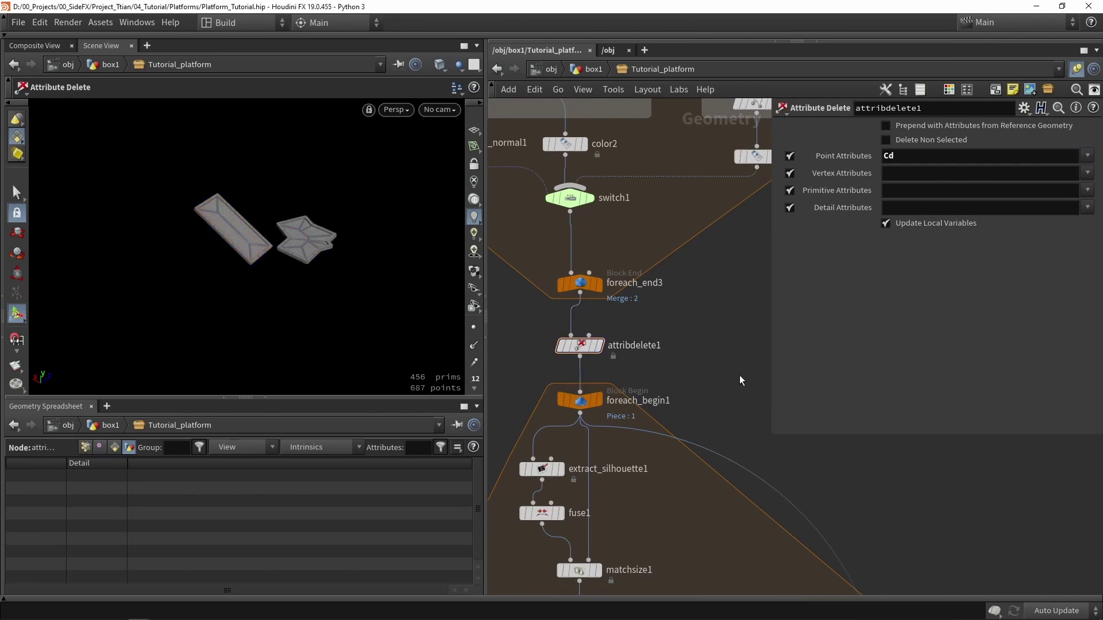
Display foreach_end3 and compare its flattened pieces with the finished platforms
{"action": "left_click_drag", "start_coordinate": [288, 285], "coordinate": [248, 291]}
{"action": "scroll", "coordinate": [599, 287], "scroll_direction": "up", "scroll_amount": 2}
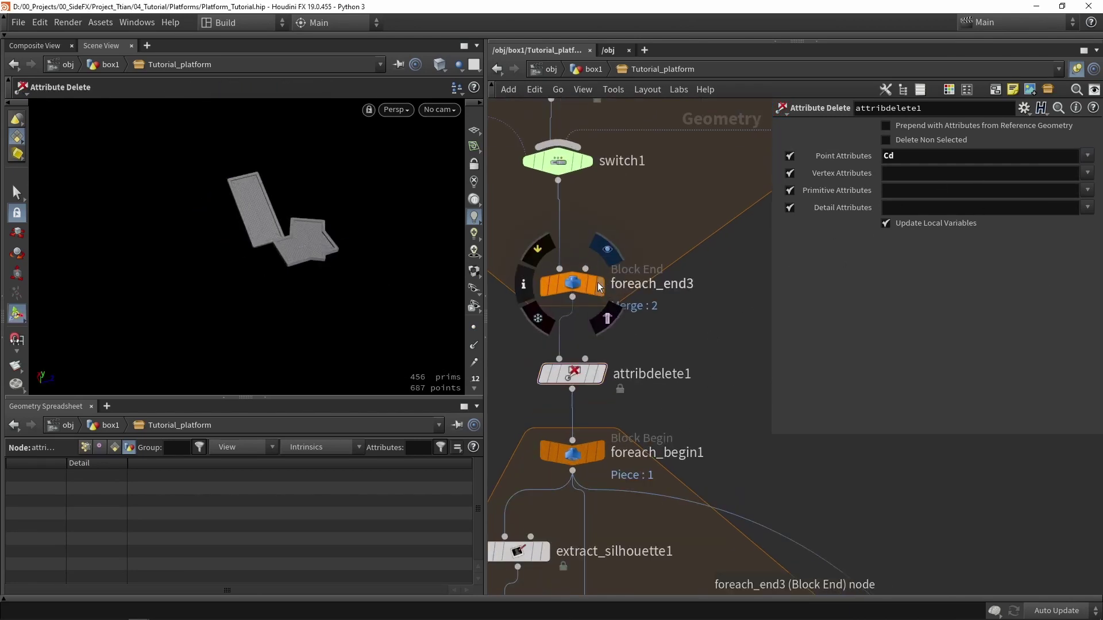
{"action": "left_click", "coordinate": [599, 287]}
{"action": "left_click", "coordinate": [571, 283]}
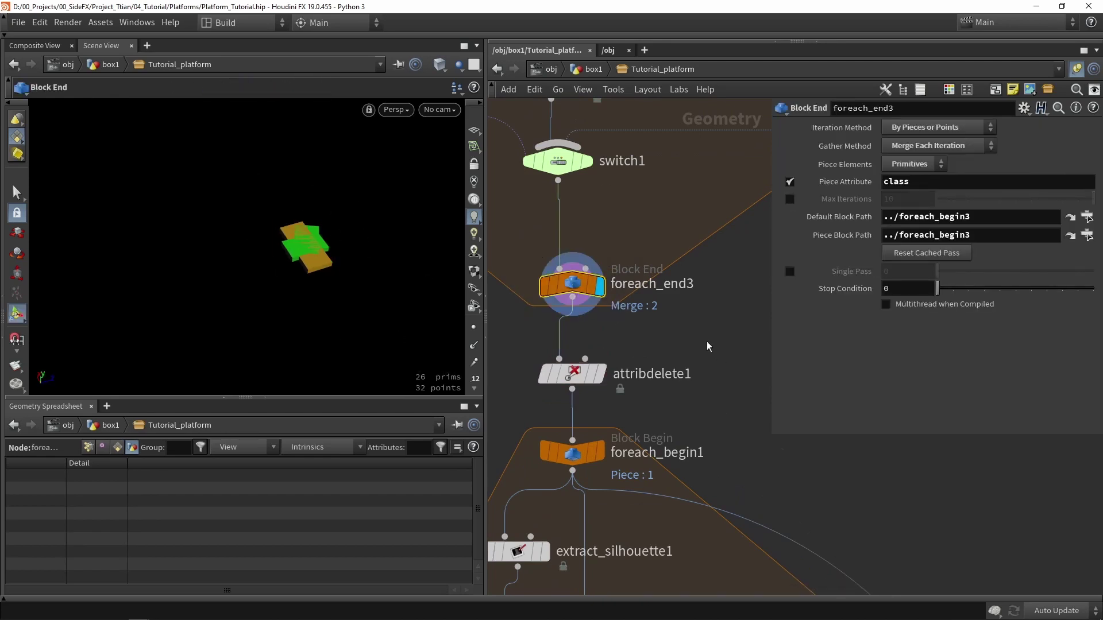
{"action": "scroll", "coordinate": [707, 346], "scroll_direction": "down", "scroll_amount": 4}
{"action": "middle_click_drag", "start_coordinate": [702, 422], "coordinate": [660, 273]}
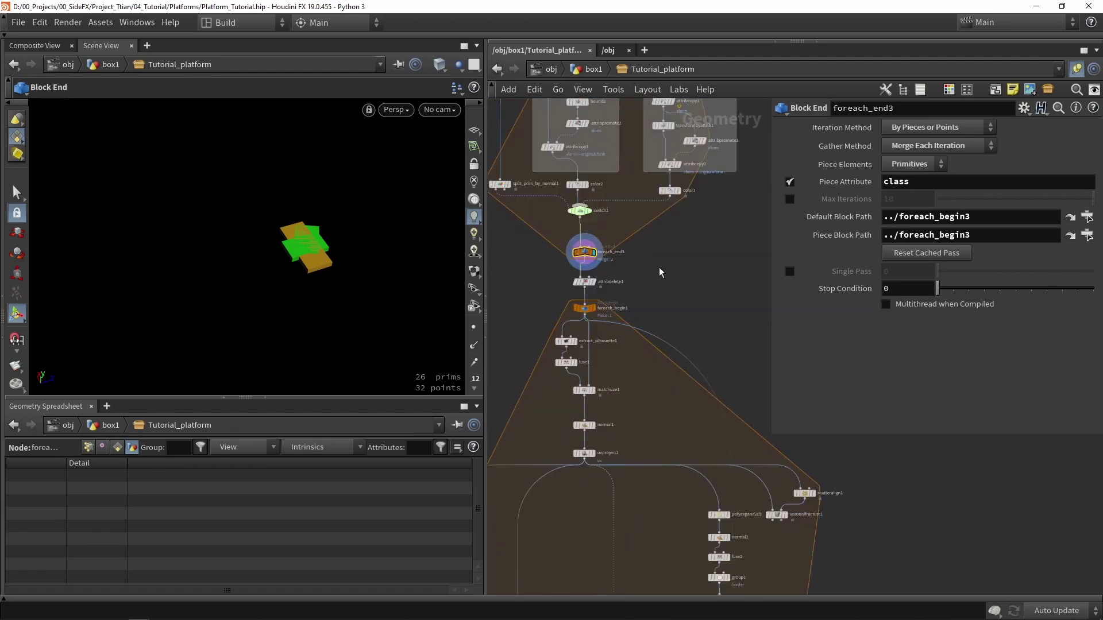
{"action": "scroll", "coordinate": [660, 273], "scroll_direction": "down", "scroll_amount": 3}
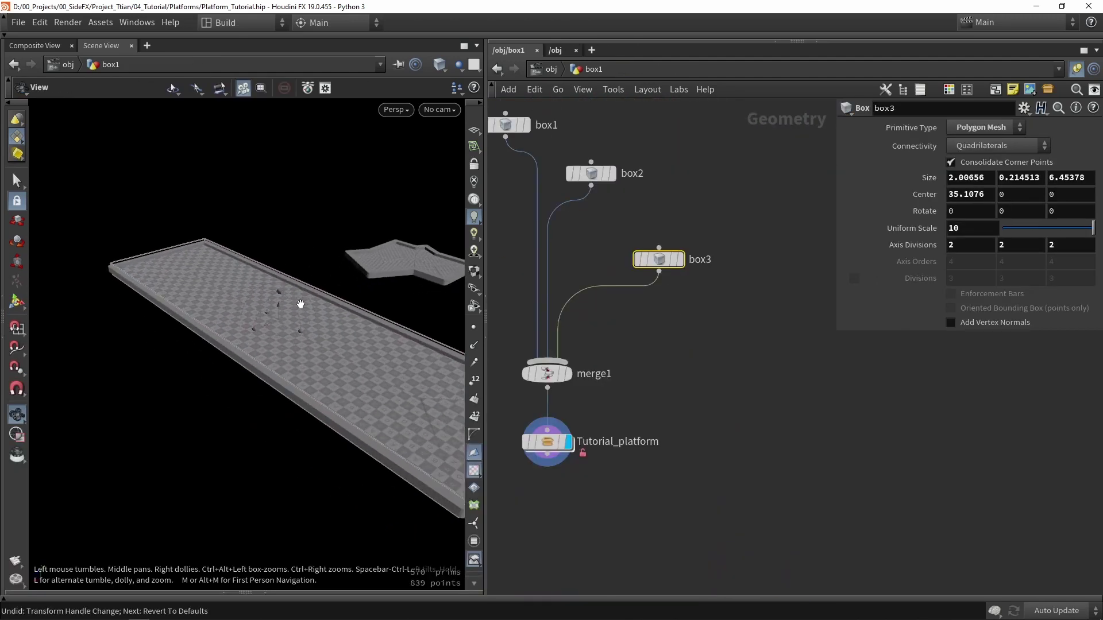
Rotate box3 about its X axis to about -8.06 degrees and inspect the platform generated on it
{"action": "key", "text": "Return"}
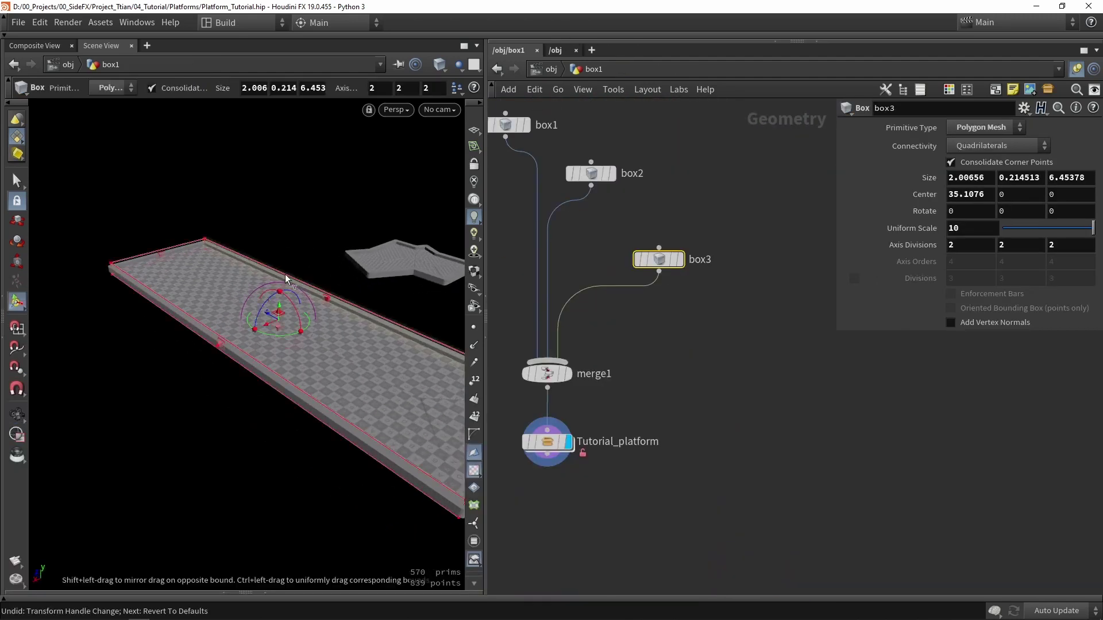
{"action": "mouse_move", "coordinate": [300, 315]}
{"action": "left_mouse_down"}
{"action": "mouse_move", "coordinate": [297, 296]}
{"action": "mouse_move", "coordinate": [301, 319]}
{"action": "mouse_move", "coordinate": [330, 335]}
{"action": "mouse_move", "coordinate": [323, 279]}
{"action": "left_mouse_up"}
{"action": "key", "text": "Return"}
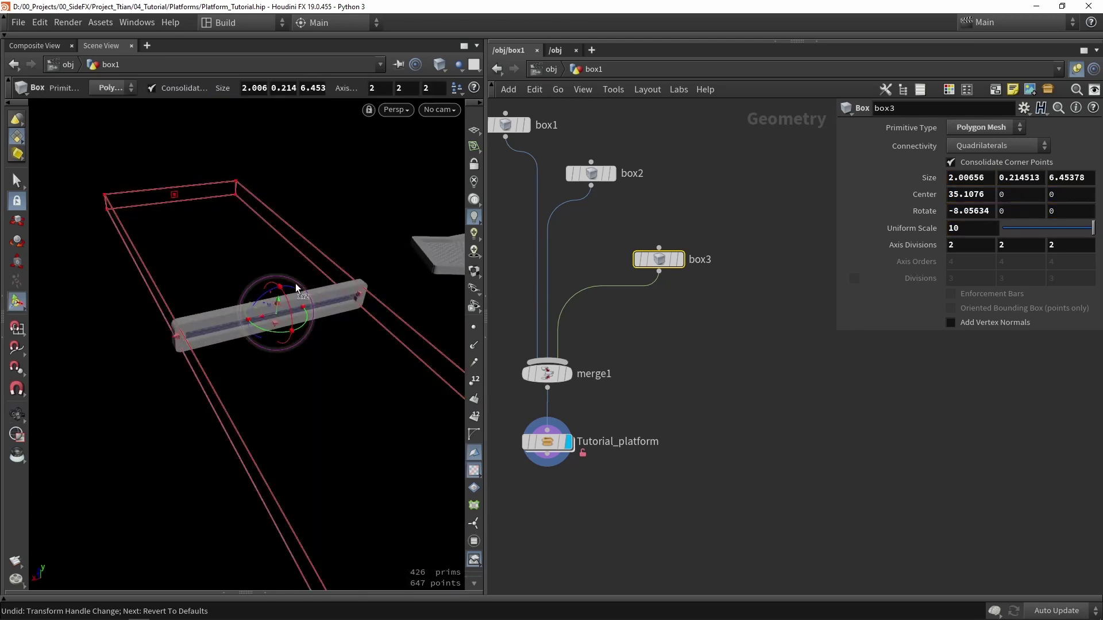
{"action": "left_click_drag", "start_coordinate": [227, 328], "coordinate": [230, 293], "text": "alt"}
Go inside the Tutorial_platform asset, display foreach_end3 and examine the orientation of the tilted piece from several angles
{"action": "mouse_move", "coordinate": [551, 449]}
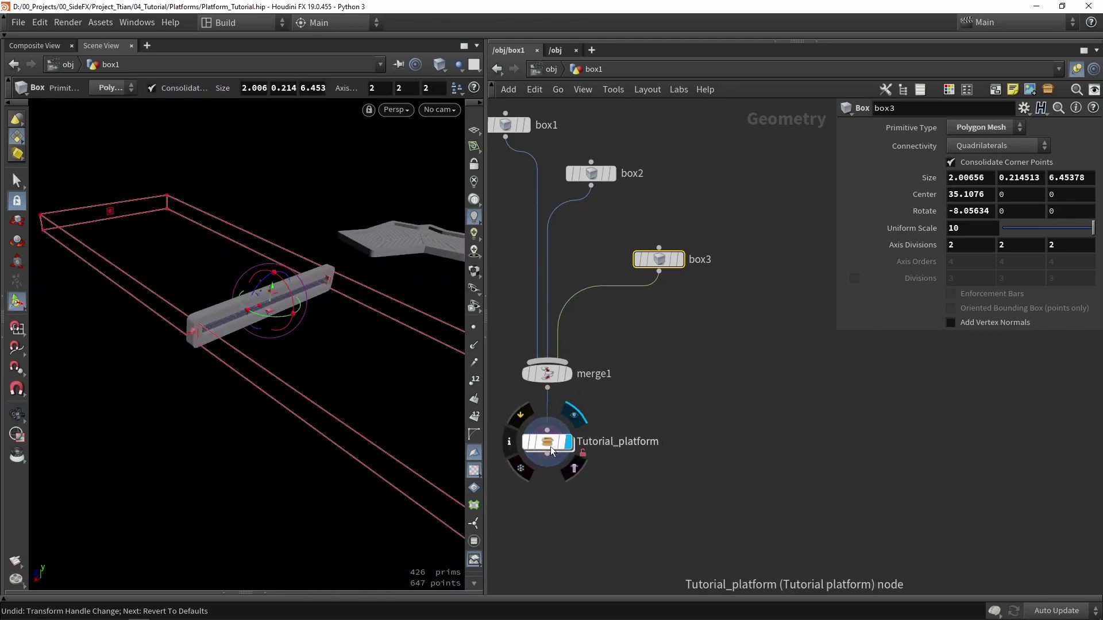
{"action": "double_click", "coordinate": [551, 442]}
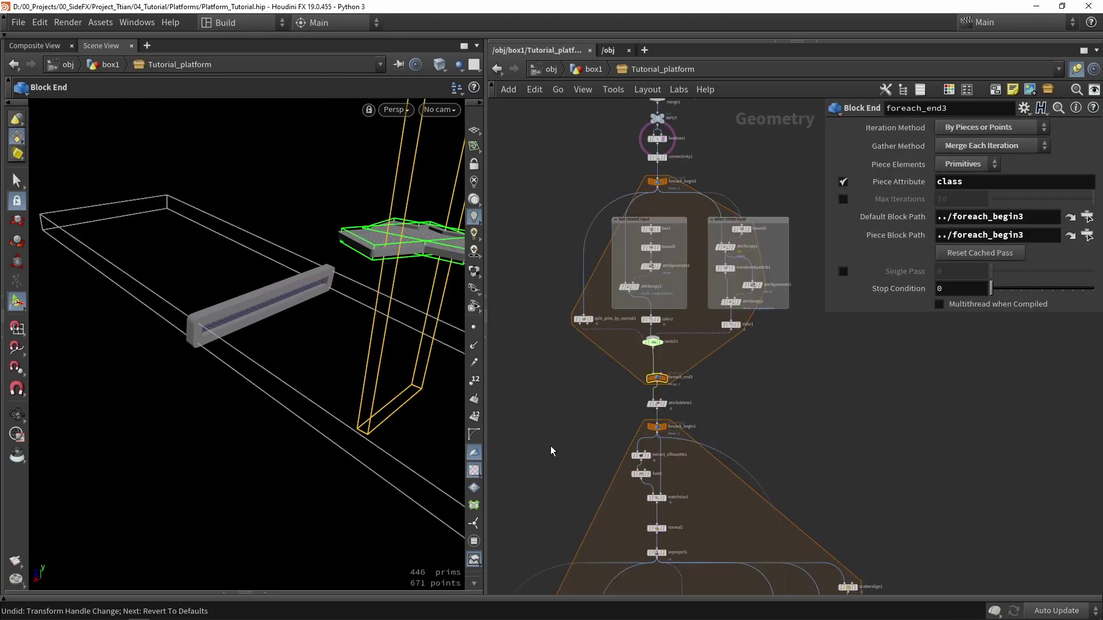
{"action": "scroll", "coordinate": [722, 382], "scroll_direction": "up", "scroll_amount": 4}
{"action": "left_click", "coordinate": [676, 386]}
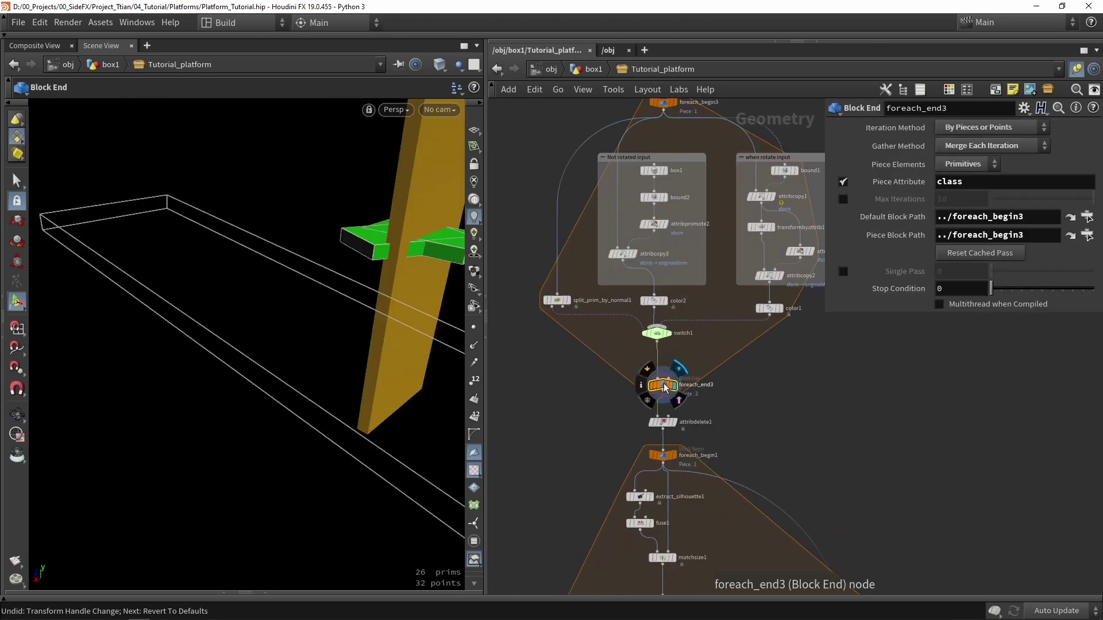
{"action": "left_click_drag", "start_coordinate": [349, 316], "coordinate": [229, 313], "text": "alt"}
{"action": "key", "text": "Return"}
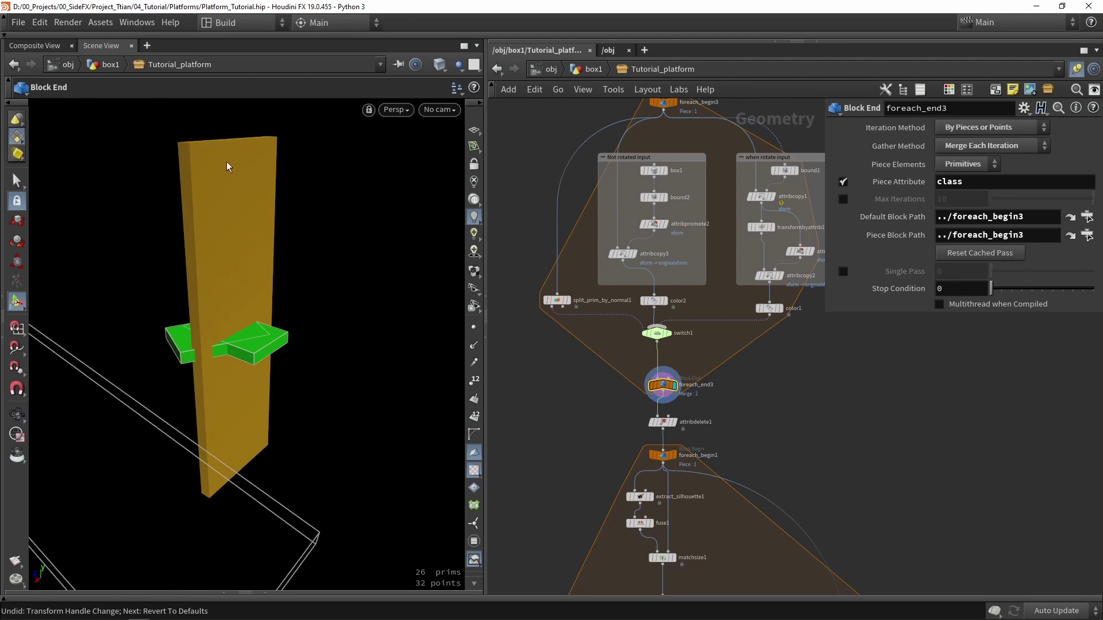
{"action": "scroll", "coordinate": [702, 367], "scroll_direction": "up", "scroll_amount": 3}
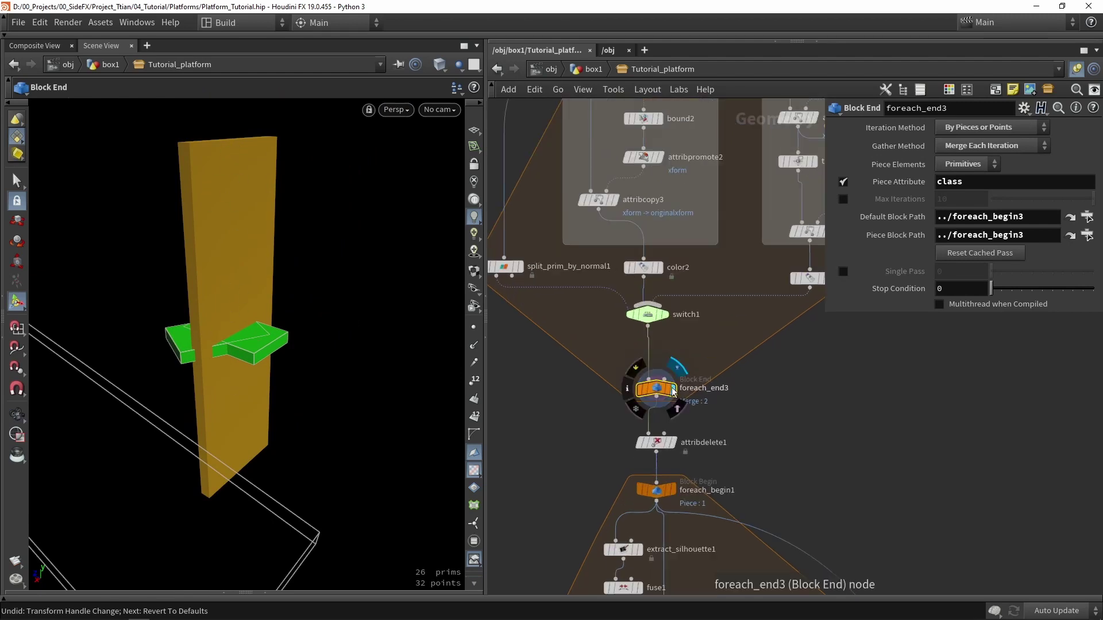
{"action": "key", "text": "Escape"}
{"action": "left_click_drag", "start_coordinate": [384, 301], "coordinate": [180, 345]}
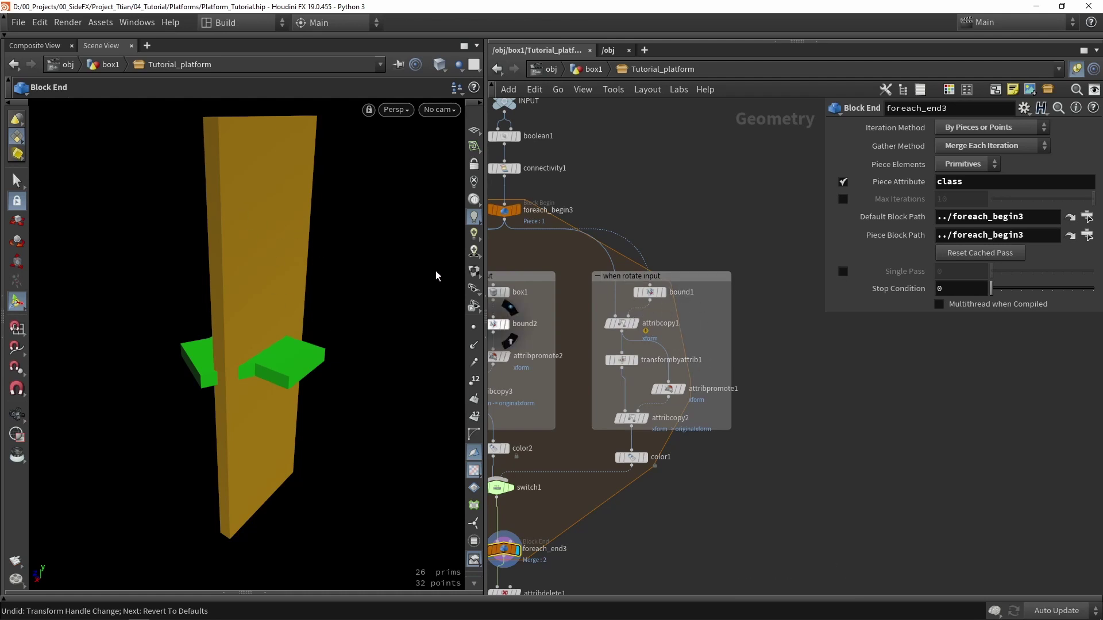
Add a Labs Straighten node beside the "when rotate input" network box
{"action": "middle_click_drag", "start_coordinate": [760, 332], "coordinate": [749, 338]}
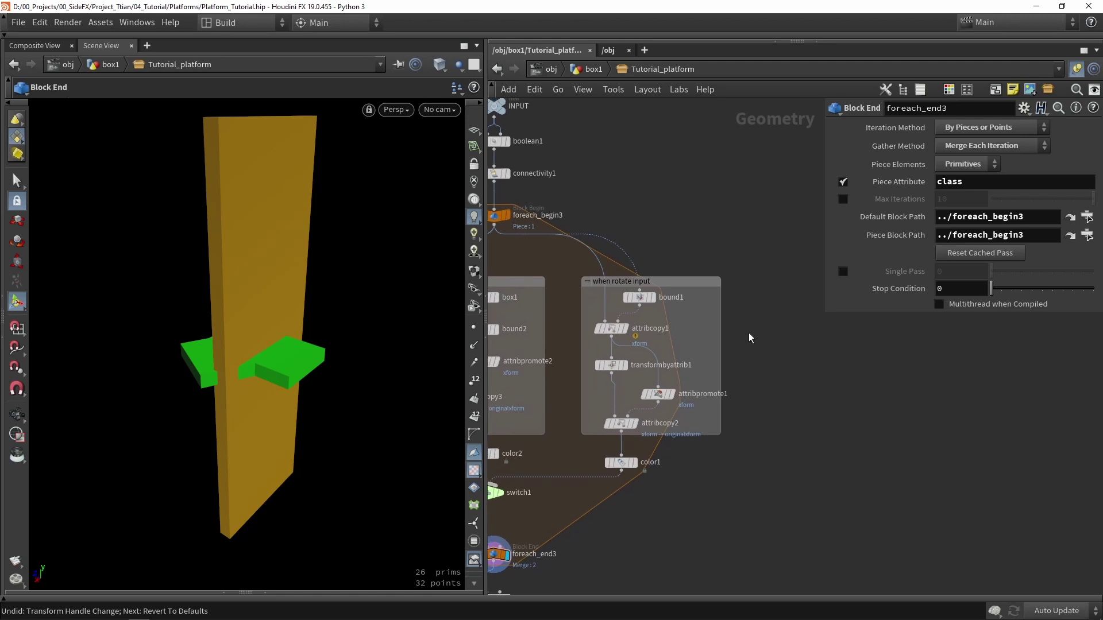
{"action": "key", "text": "Tab"}
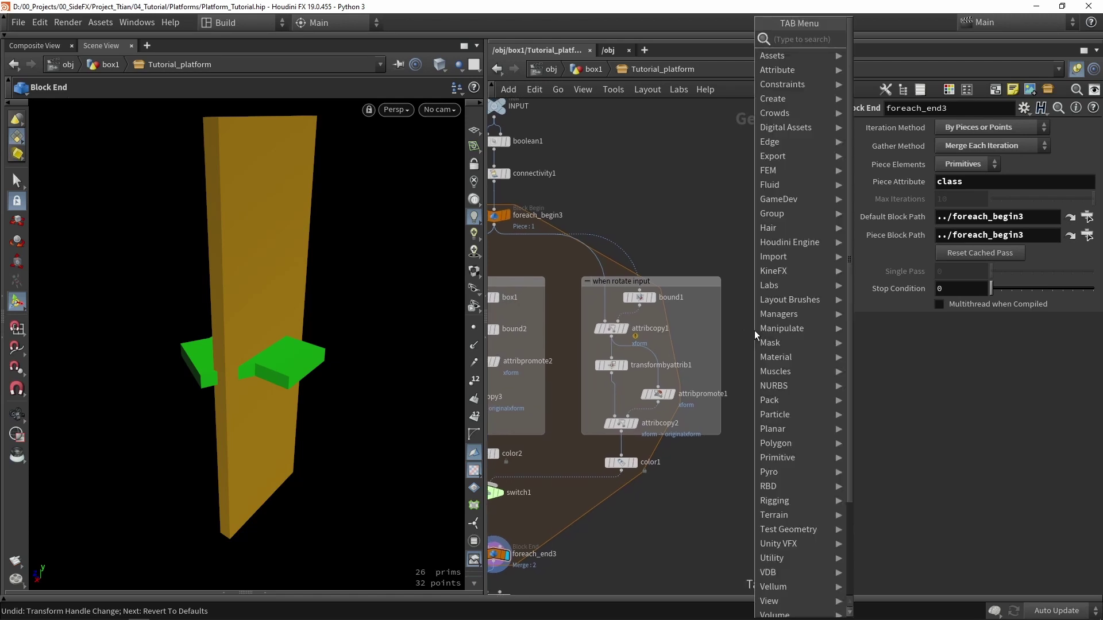
{"action": "type", "text": "str"}
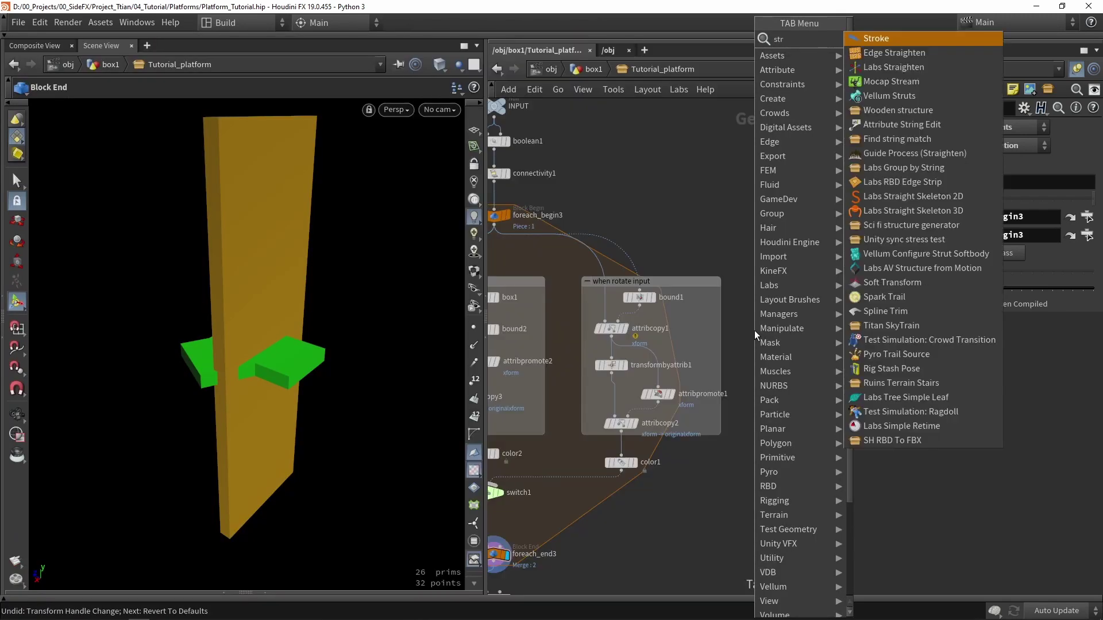
{"action": "left_click", "coordinate": [894, 68]}
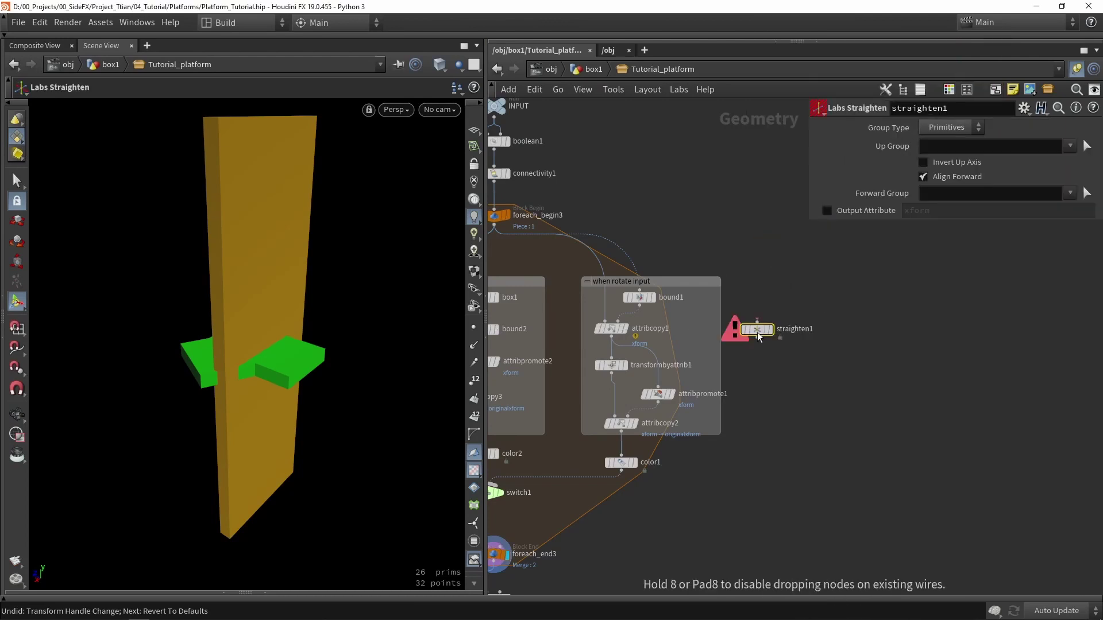
{"action": "left_click", "coordinate": [791, 317]}
{"action": "left_click_drag", "start_coordinate": [791, 318], "coordinate": [802, 328]}
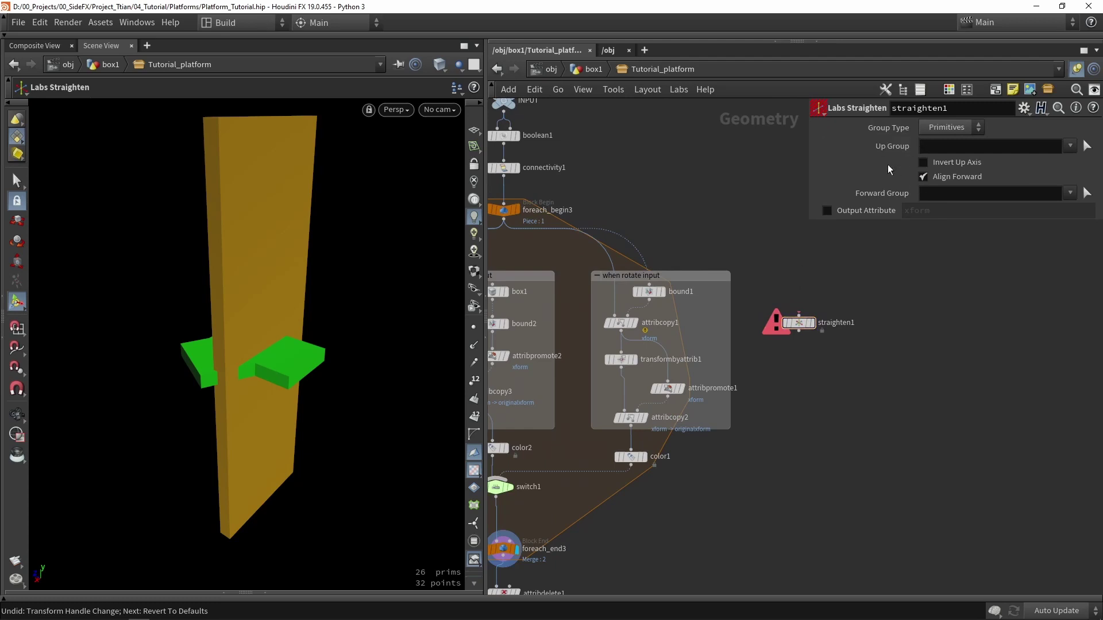
Add a Group Create node above straighten1 and wire the foreach_begin3 output into it
{"action": "key", "text": "Tab"}
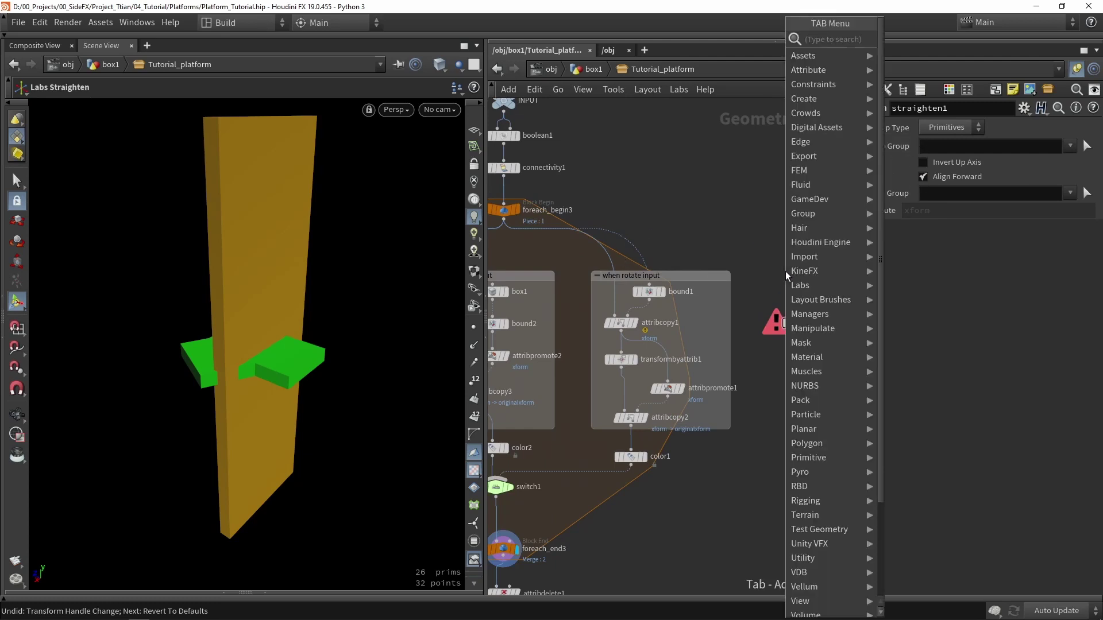
{"action": "type", "text": "group"}
{"action": "key", "text": "Return"}
{"action": "left_click", "coordinate": [788, 276]}
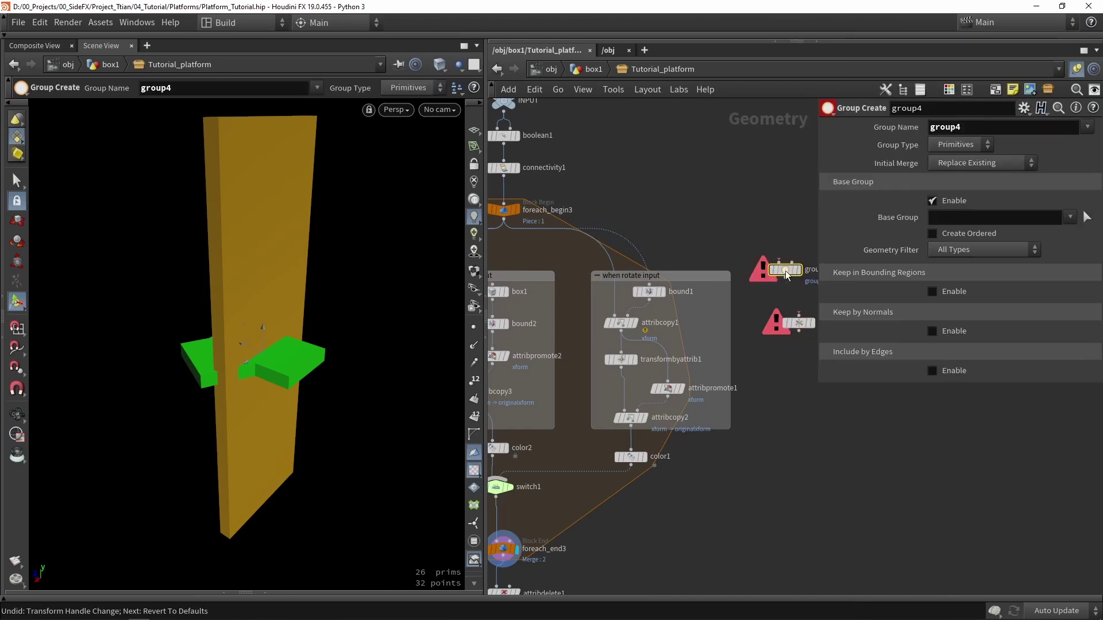
{"action": "left_click_drag", "start_coordinate": [504, 220], "coordinate": [785, 263]}
{"action": "scroll", "coordinate": [747, 259], "scroll_direction": "up", "scroll_amount": 3}
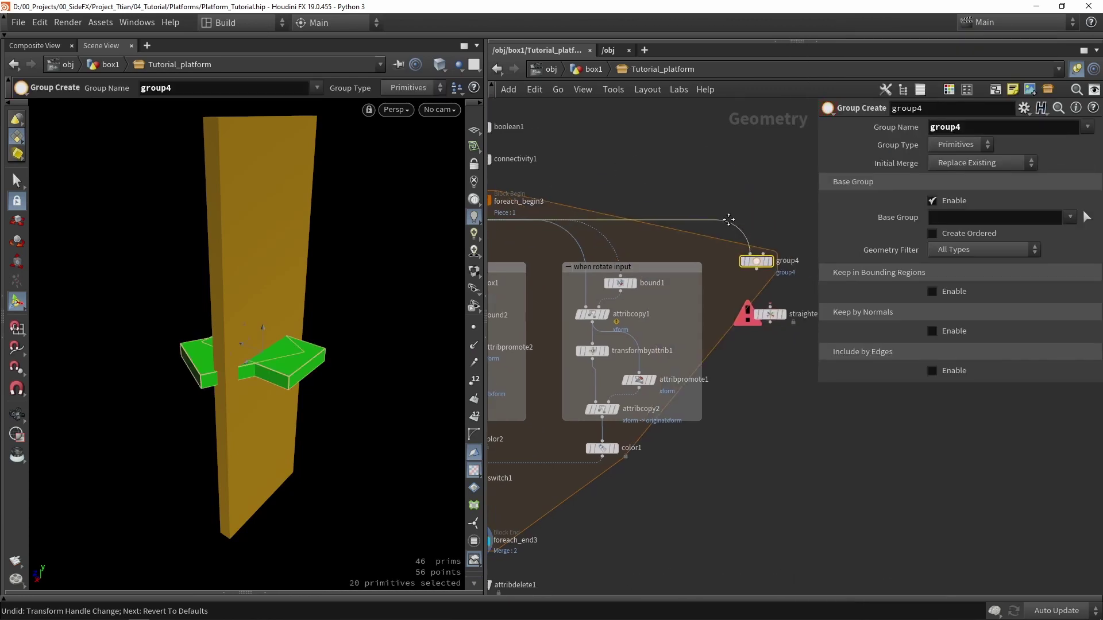
Restrict the foreach_end3 loop to single pass 0 and display its output
{"action": "left_click", "coordinate": [734, 247]}
{"action": "mouse_move", "coordinate": [718, 247]}
{"action": "left_mouse_down"}
{"action": "mouse_move", "coordinate": [741, 262]}
{"action": "mouse_move", "coordinate": [729, 254]}
{"action": "left_mouse_up"}
{"action": "middle_click_drag", "start_coordinate": [686, 410], "coordinate": [741, 275]}
{"action": "scroll", "coordinate": [721, 299], "scroll_direction": "down", "scroll_amount": 3}
{"action": "middle_click_drag", "start_coordinate": [560, 394], "coordinate": [629, 359]}
{"action": "scroll", "coordinate": [600, 373], "scroll_direction": "up", "scroll_amount": 2}
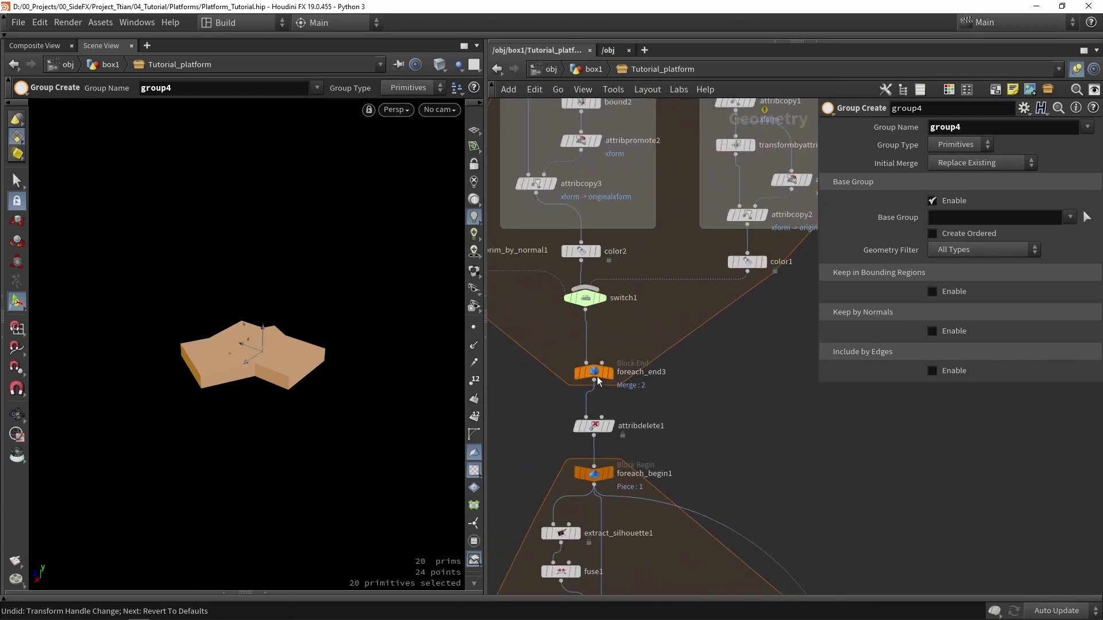
{"action": "left_click", "coordinate": [598, 376]}
{"action": "left_click", "coordinate": [844, 271]}
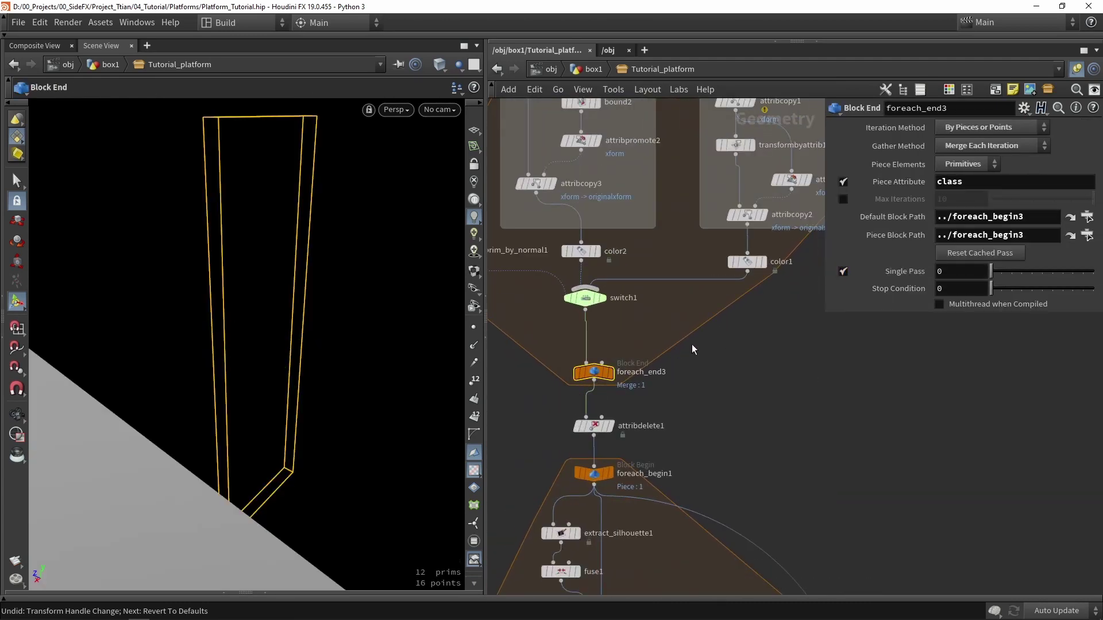
{"action": "left_click", "coordinate": [607, 374]}
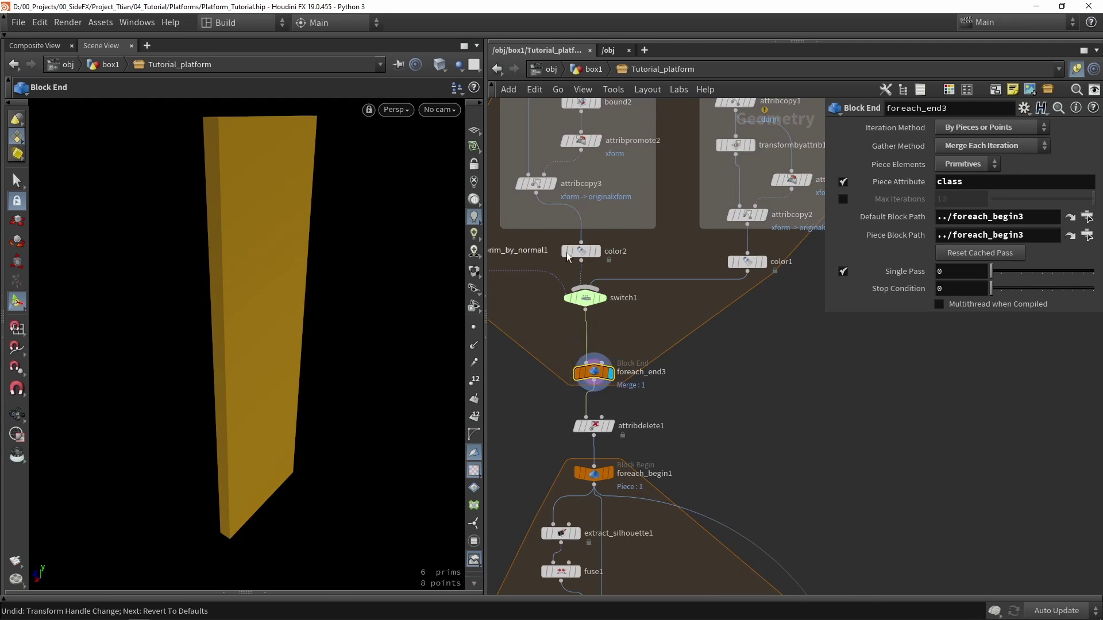
Display the group4 node's output and select it for editing
{"action": "middle_click_drag", "start_coordinate": [678, 172], "coordinate": [580, 345]}
{"action": "scroll", "coordinate": [772, 280], "scroll_direction": "down", "scroll_amount": 1}
{"action": "middle_click_drag", "start_coordinate": [787, 221], "coordinate": [702, 240]}
{"action": "scroll", "coordinate": [724, 254], "scroll_direction": "up", "scroll_amount": 3}
{"action": "left_click", "coordinate": [762, 261]}
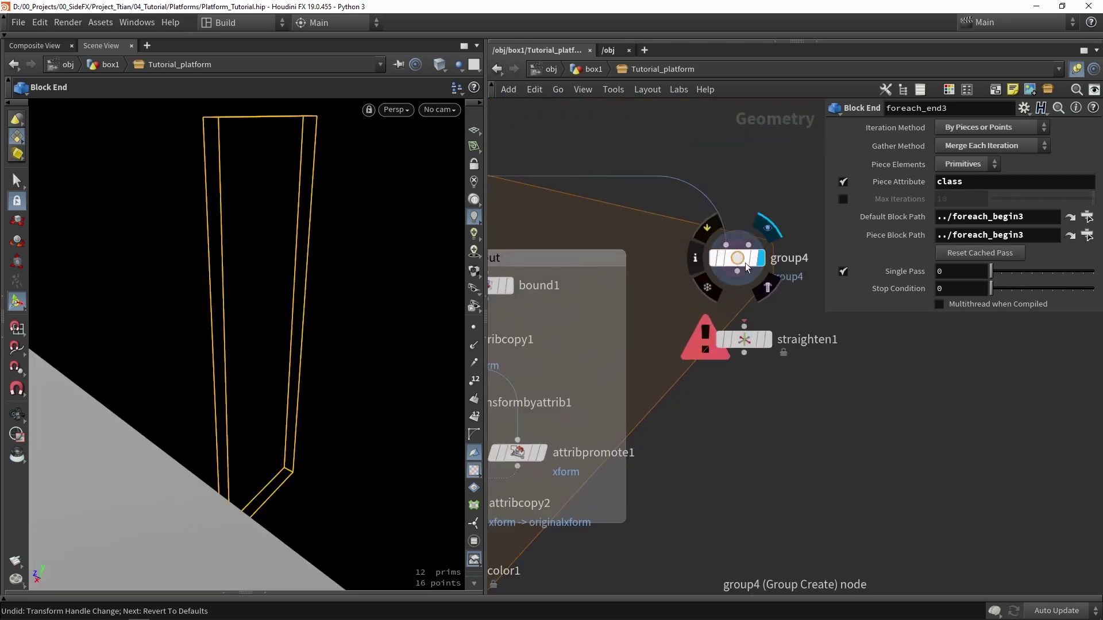
{"action": "left_click", "coordinate": [746, 262]}
{"action": "right_click_drag", "start_coordinate": [281, 298], "coordinate": [109, 340], "text": "alt"}
{"action": "left_click_drag", "start_coordinate": [110, 341], "coordinate": [177, 330]}
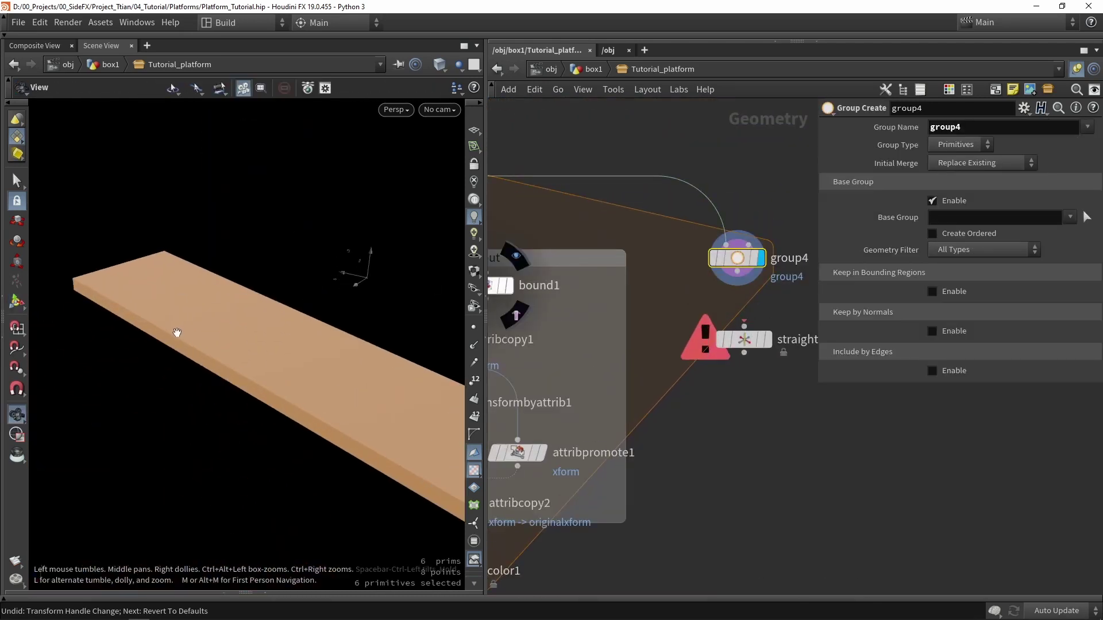
{"action": "key", "text": "Return"}
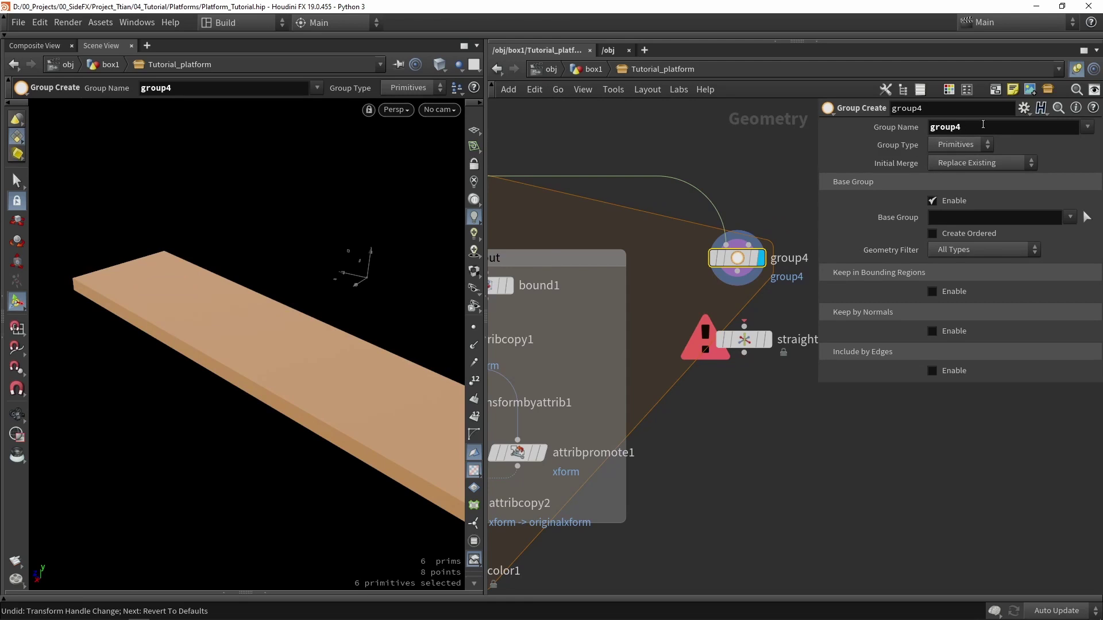
Set group4's group name to top_prim
{"action": "left_click_drag", "start_coordinate": [983, 124], "coordinate": [934, 127]}
{"action": "key", "text": "BackSpace"}
{"action": "key", "text": "BackSpace"}
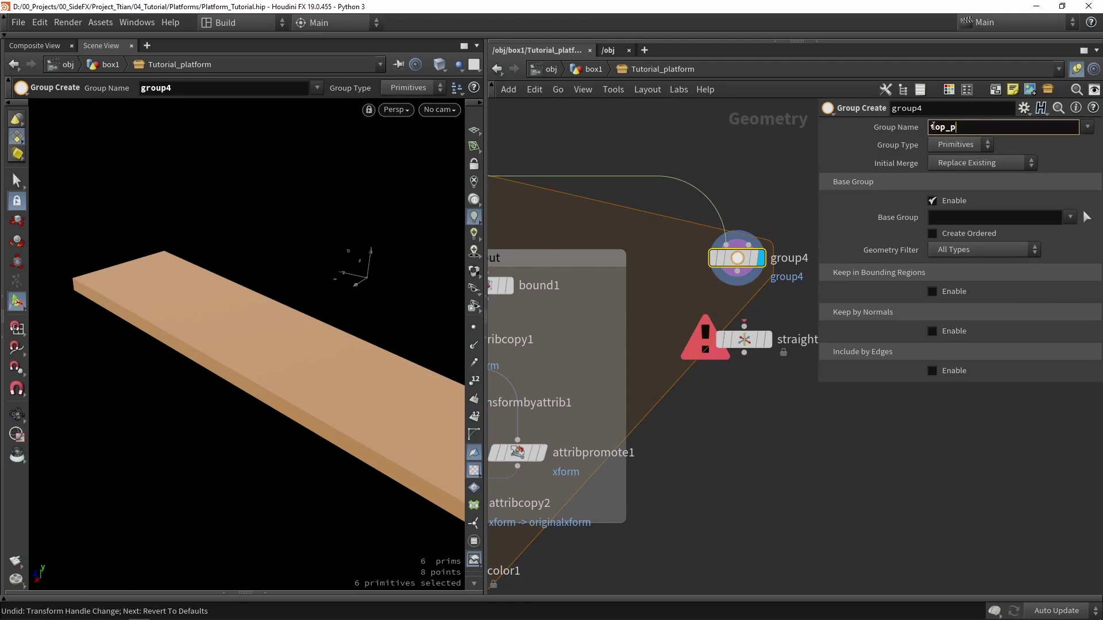
{"action": "type", "text": "top_prim"}
{"action": "key", "text": "Return"}
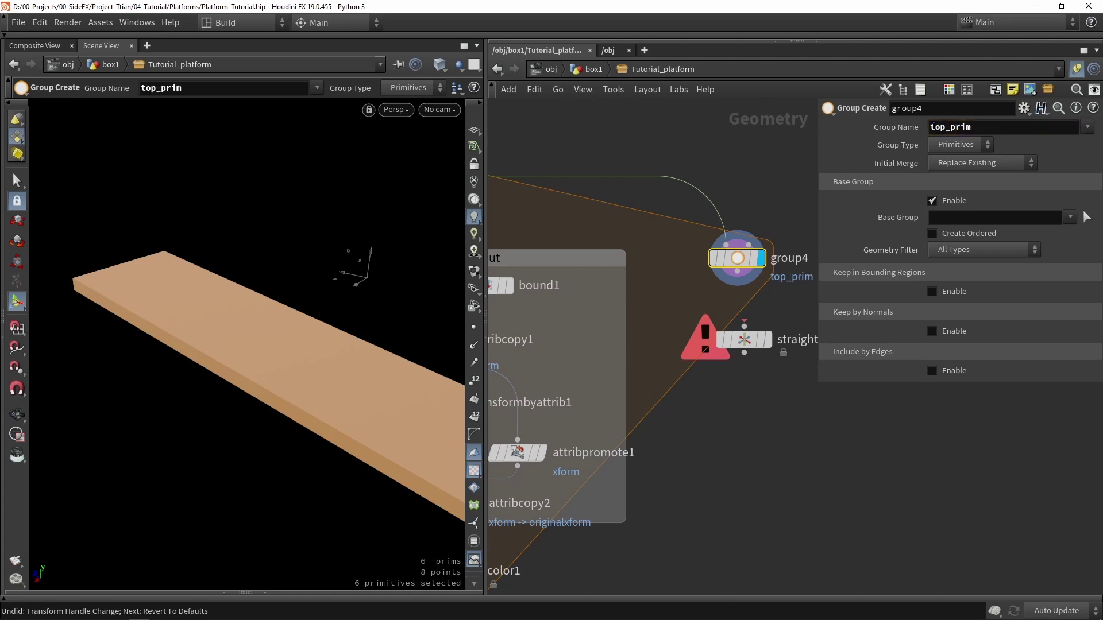
Disable group4's base group and enable Keep by Normals with direction 0, 1, 0
{"action": "left_click", "coordinate": [932, 202]}
{"action": "left_click", "coordinate": [933, 280]}
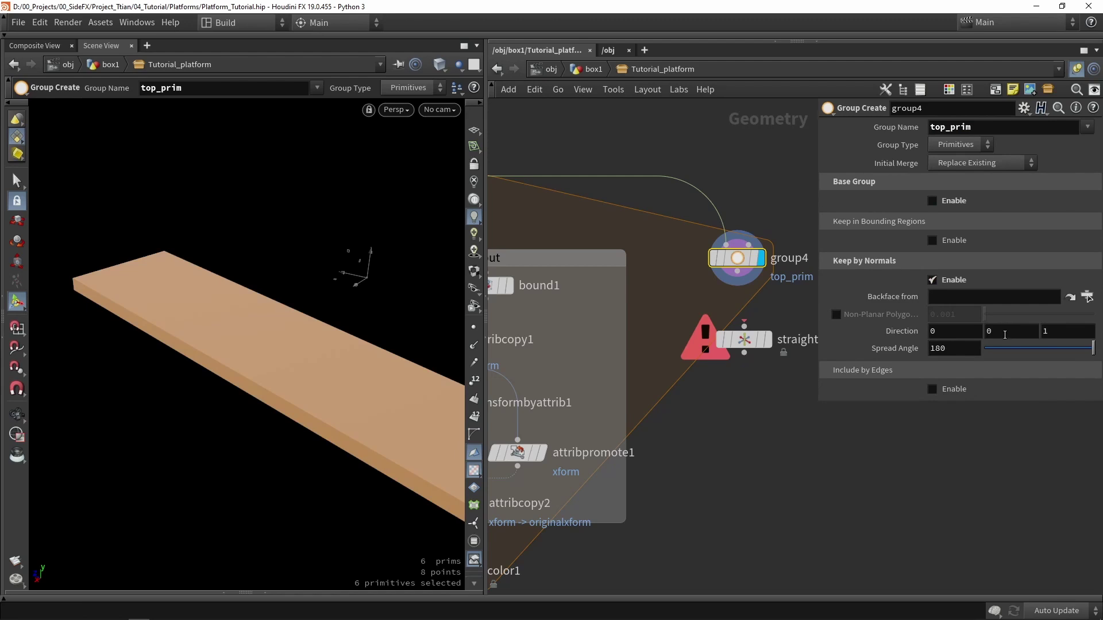
{"action": "left_click", "coordinate": [993, 336]}
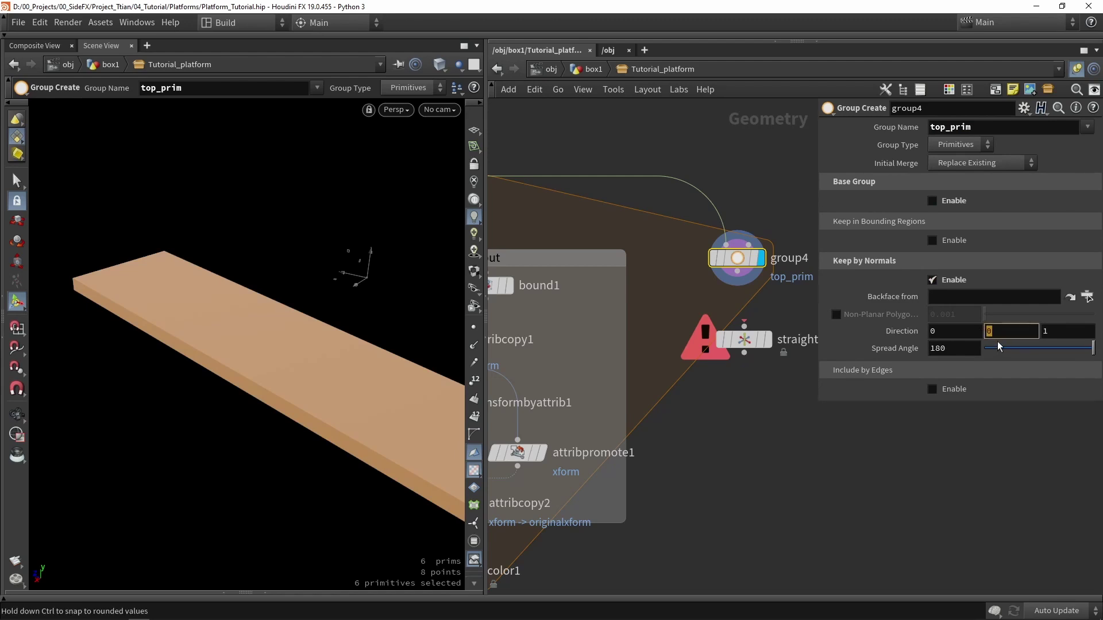
{"action": "type", "text": "1"}
{"action": "left_click_drag", "start_coordinate": [1051, 331], "coordinate": [1017, 331]}
{"action": "type", "text": "0"}
{"action": "left_click", "coordinate": [1010, 442]}
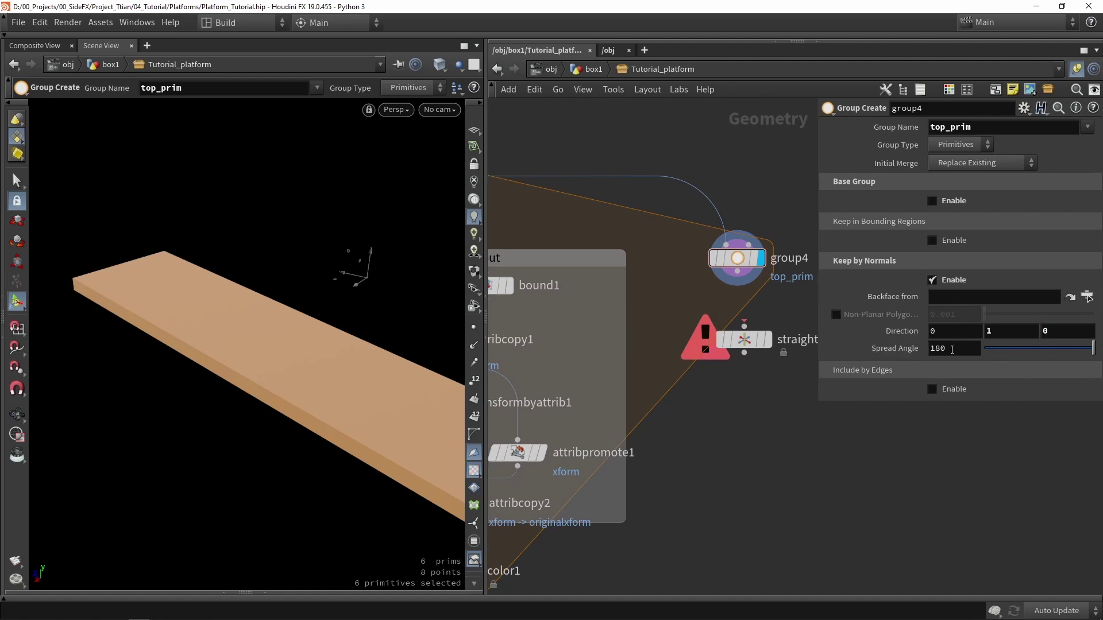
Set the normals spread angle of group4 to 35 and check which faces of the slab are grouped
{"action": "left_click", "coordinate": [966, 350]}
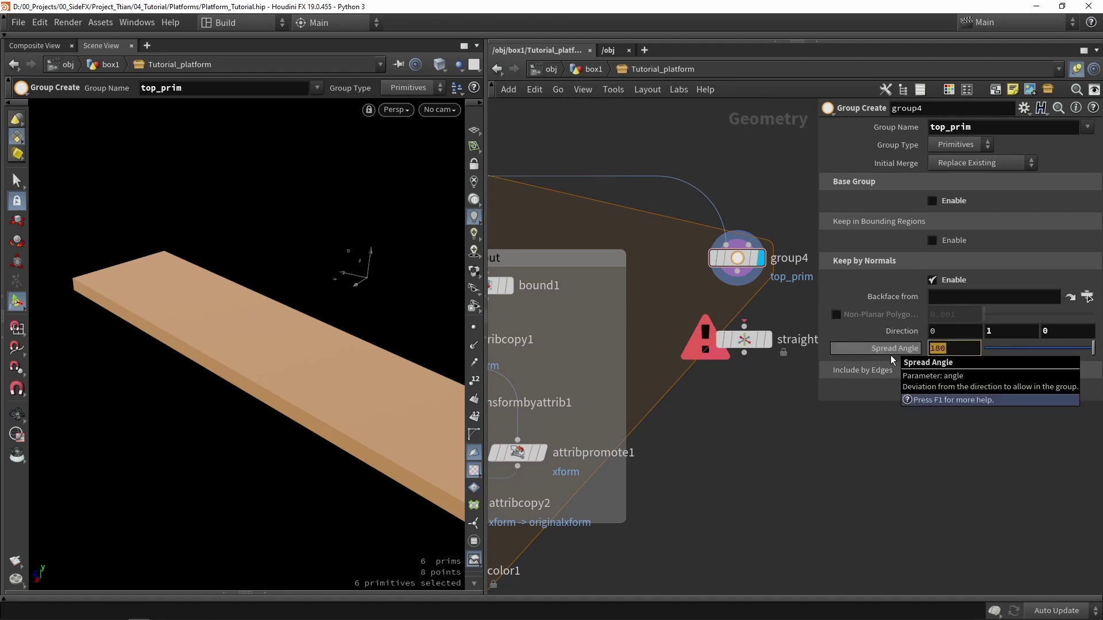
{"action": "type", "text": "35"}
{"action": "key", "text": "Return"}
{"action": "key", "text": "Escape"}
{"action": "left_click_drag", "start_coordinate": [278, 349], "coordinate": [374, 361]}
{"action": "key", "text": "Return"}
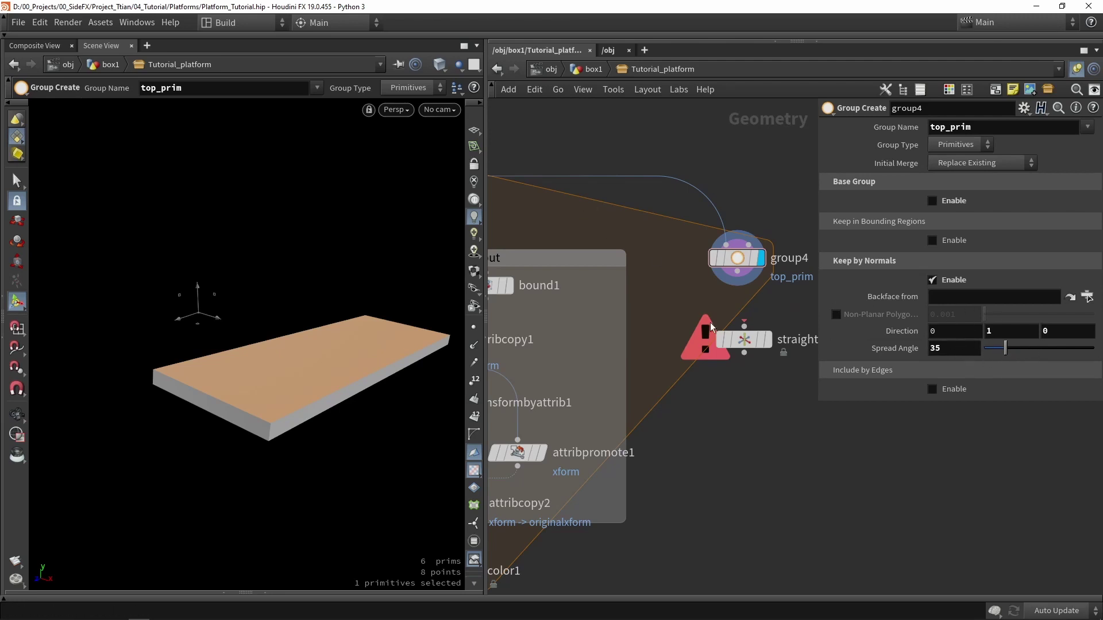
Wire group4 into straighten1, then display and select straighten1
{"action": "middle_click_drag", "start_coordinate": [709, 278], "coordinate": [670, 281]}
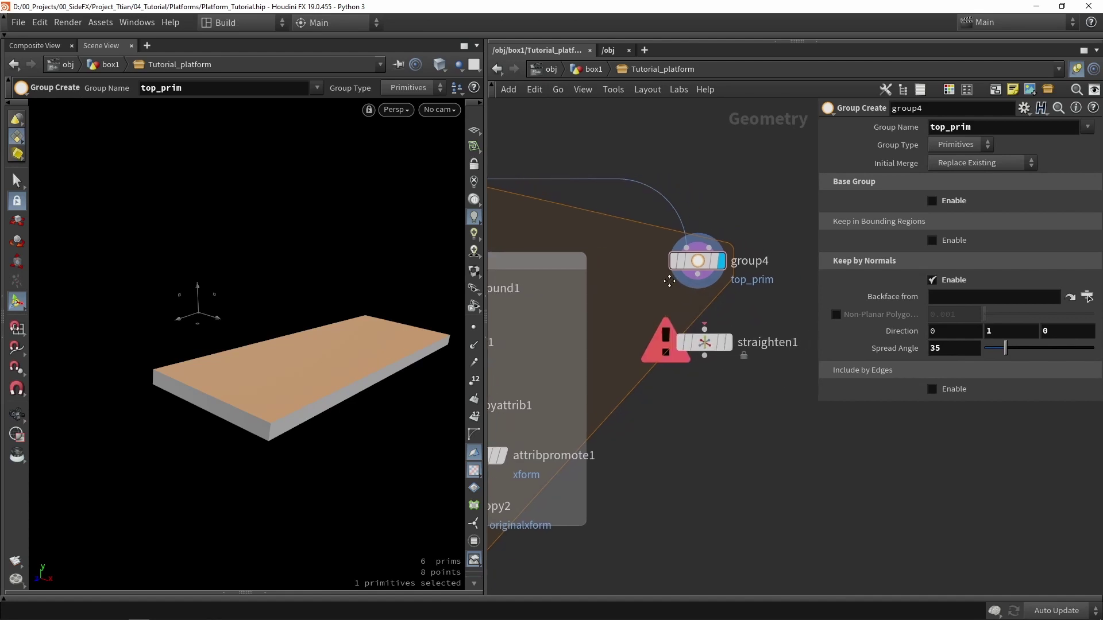
{"action": "scroll", "coordinate": [695, 275], "scroll_direction": "up", "scroll_amount": 4}
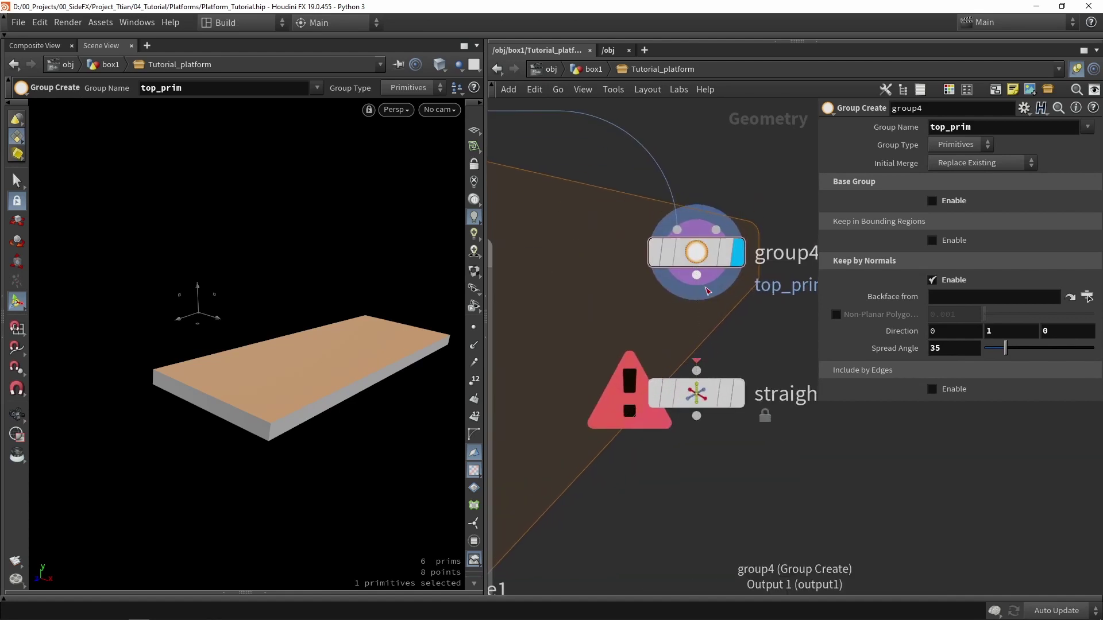
{"action": "left_click_drag", "start_coordinate": [696, 275], "coordinate": [693, 344]}
{"action": "left_click", "coordinate": [739, 395]}
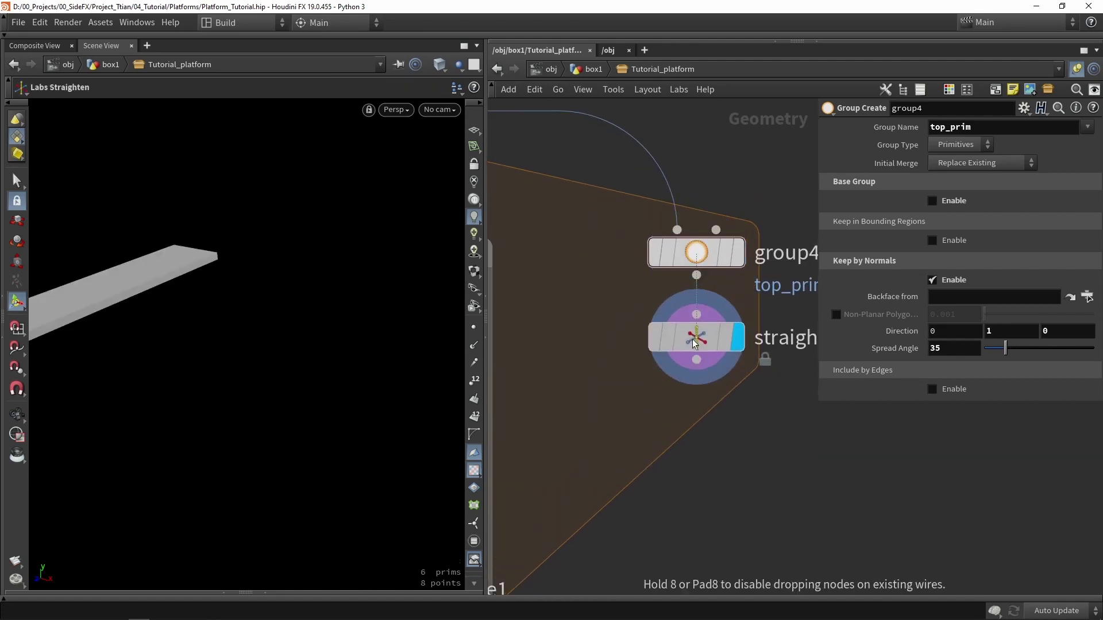
{"action": "left_click", "coordinate": [693, 343]}
{"action": "scroll", "coordinate": [245, 300], "scroll_direction": "down", "scroll_amount": 2}
{"action": "middle_click_drag", "start_coordinate": [172, 312], "coordinate": [247, 319], "text": "alt"}
{"action": "scroll", "coordinate": [204, 295], "scroll_direction": "up", "scroll_amount": 2}
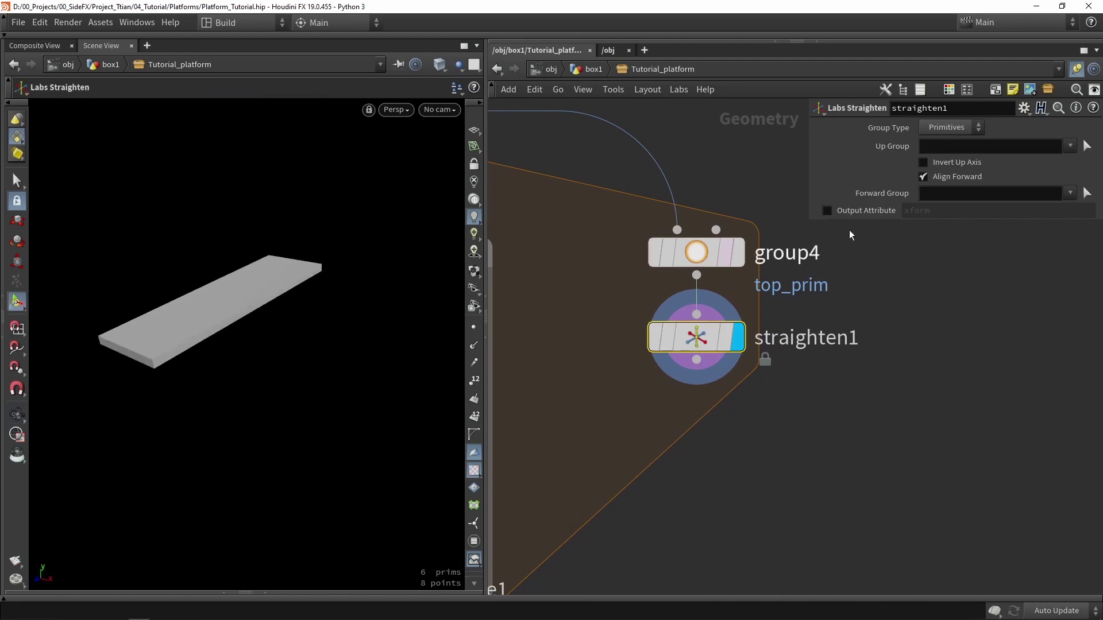
Set straighten1's Up Group to top_prim and enable its xform output attribute
{"action": "left_click_drag", "start_coordinate": [815, 218], "coordinate": [820, 333]}
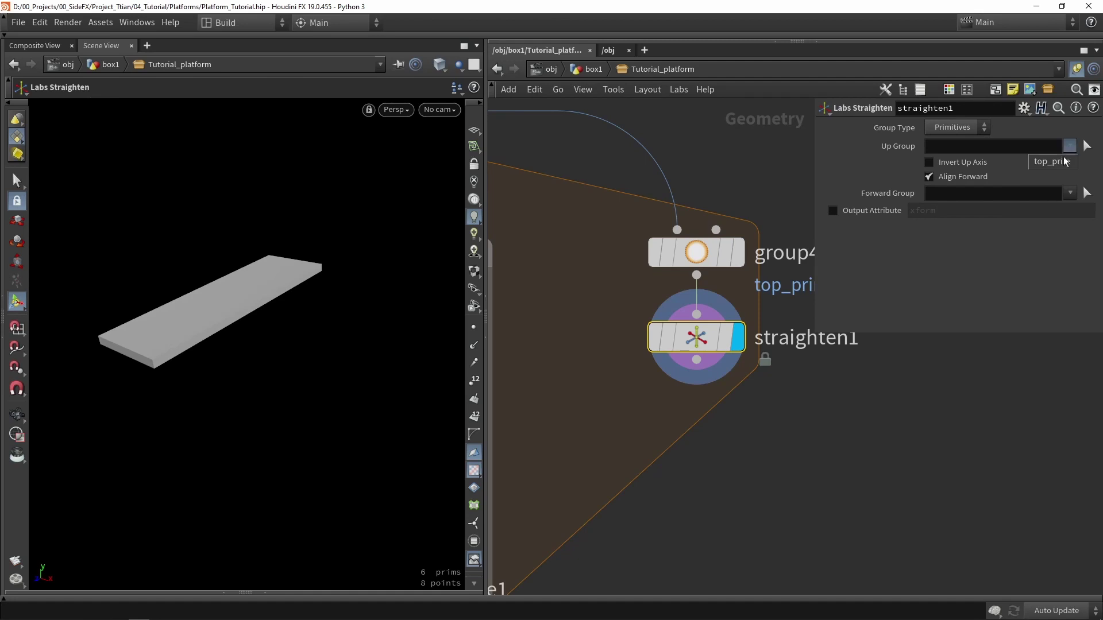
{"action": "left_click", "coordinate": [1056, 162]}
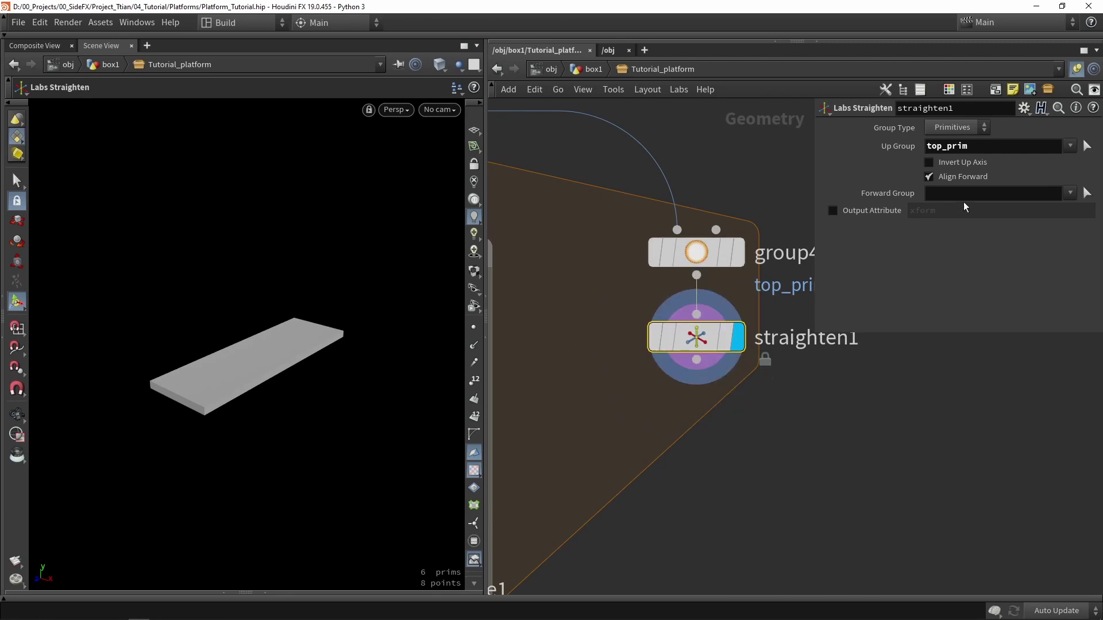
{"action": "left_click", "coordinate": [833, 211]}
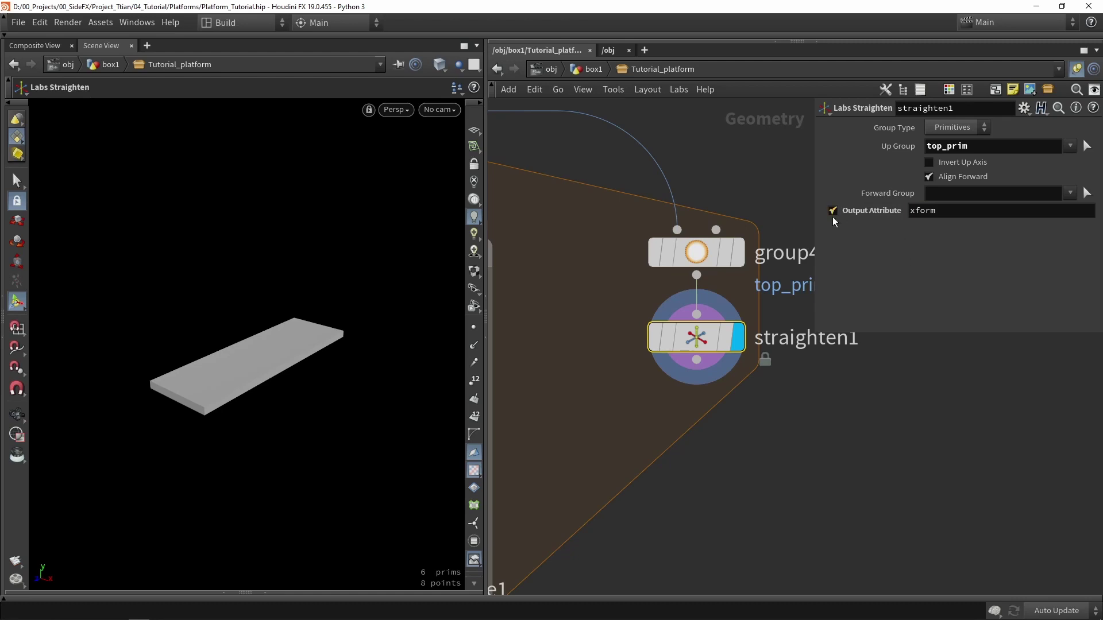
Rewire attribpromote1 and attribcopy2 to take straighten1's output, and arrange group4 and straighten1 inside the "when rotate input" network box
{"action": "middle_click_drag", "start_coordinate": [858, 414], "coordinate": [779, 353]}
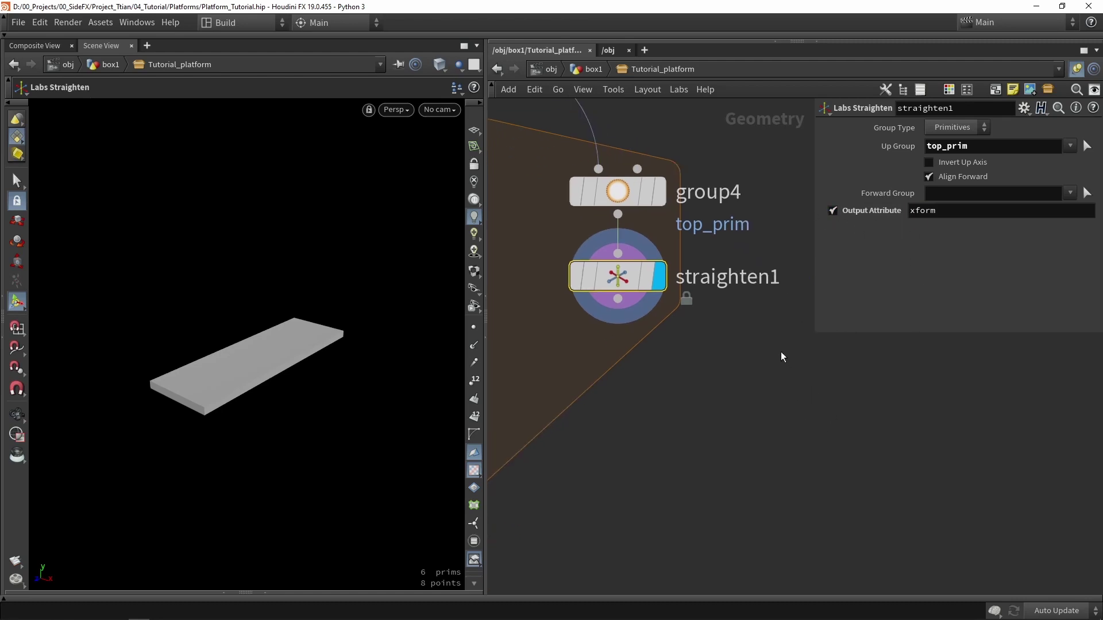
{"action": "scroll", "coordinate": [780, 354], "scroll_direction": "down", "scroll_amount": 3}
{"action": "left_click", "coordinate": [683, 406]}
{"action": "middle_click_drag", "start_coordinate": [631, 328], "coordinate": [708, 274]}
{"action": "scroll", "coordinate": [708, 274], "scroll_direction": "down", "scroll_amount": 2}
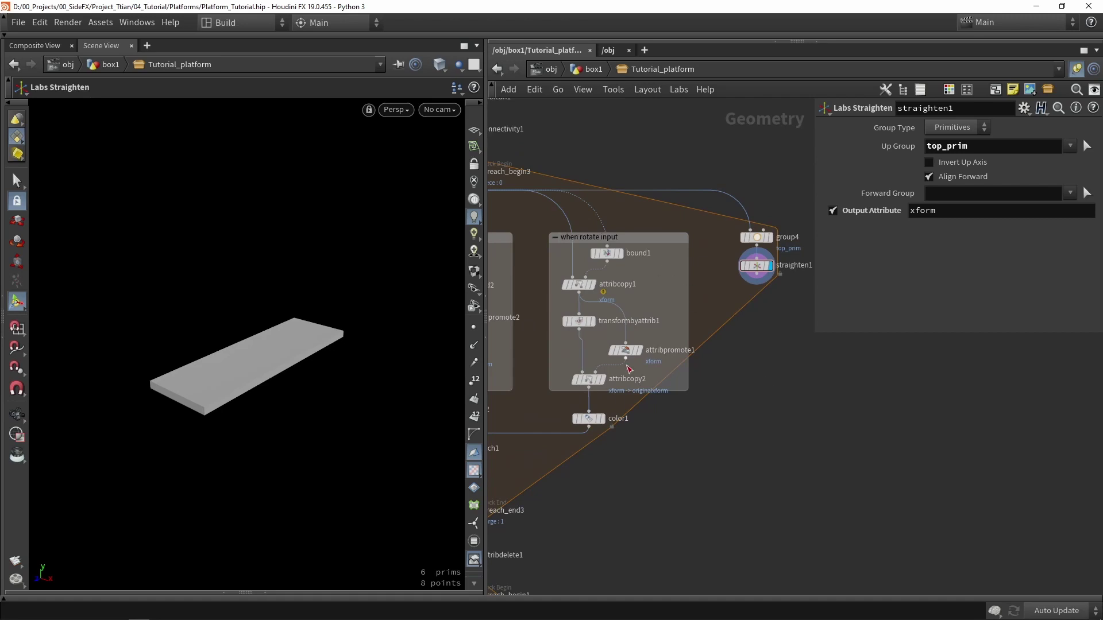
{"action": "scroll", "coordinate": [629, 369], "scroll_direction": "up", "scroll_amount": 3}
{"action": "scroll", "coordinate": [637, 363], "scroll_direction": "down", "scroll_amount": 2}
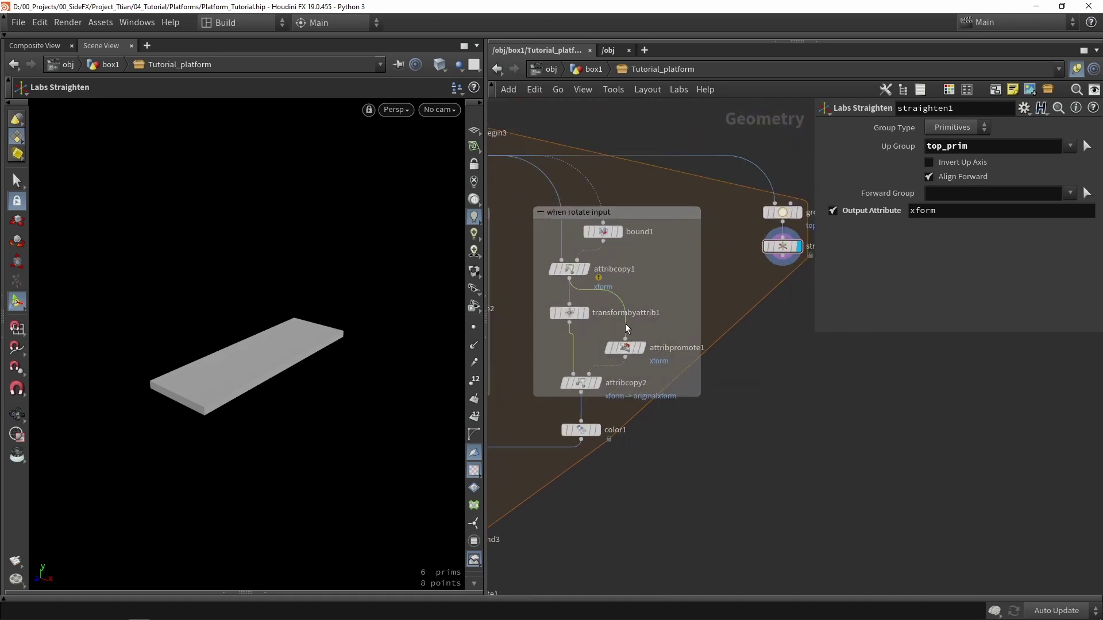
{"action": "scroll", "coordinate": [626, 323], "scroll_direction": "down", "scroll_amount": 1}
{"action": "left_click_drag", "start_coordinate": [626, 322], "coordinate": [747, 290]}
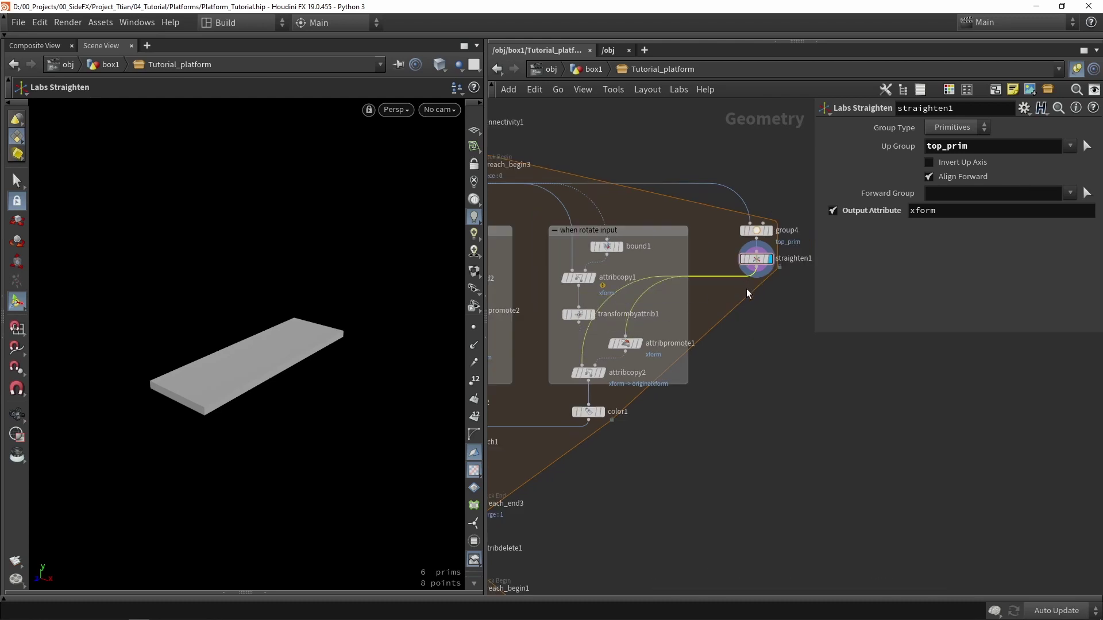
{"action": "left_click_drag", "start_coordinate": [686, 361], "coordinate": [664, 353]}
{"action": "left_click_drag", "start_coordinate": [777, 310], "coordinate": [675, 265]}
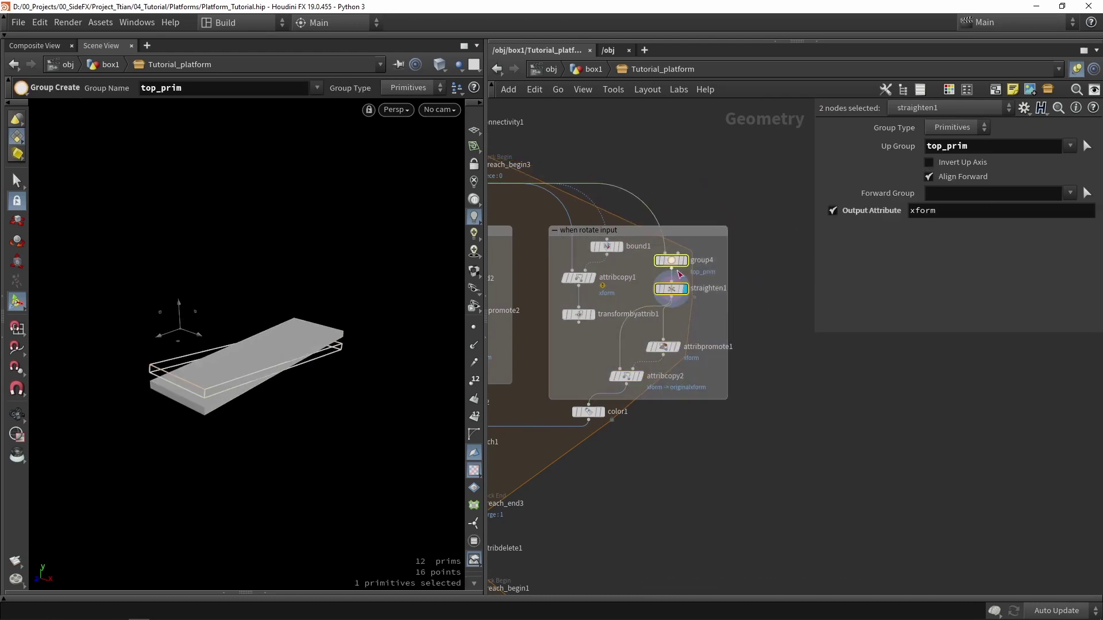
Compare the piece flattened by straighten1 with the result of the old transformbyattrib1 branch
{"action": "scroll", "coordinate": [631, 305], "scroll_direction": "up", "scroll_amount": 4}
{"action": "middle_click_drag", "start_coordinate": [622, 306], "coordinate": [634, 298]}
{"action": "left_click_drag", "start_coordinate": [595, 364], "coordinate": [546, 190]}
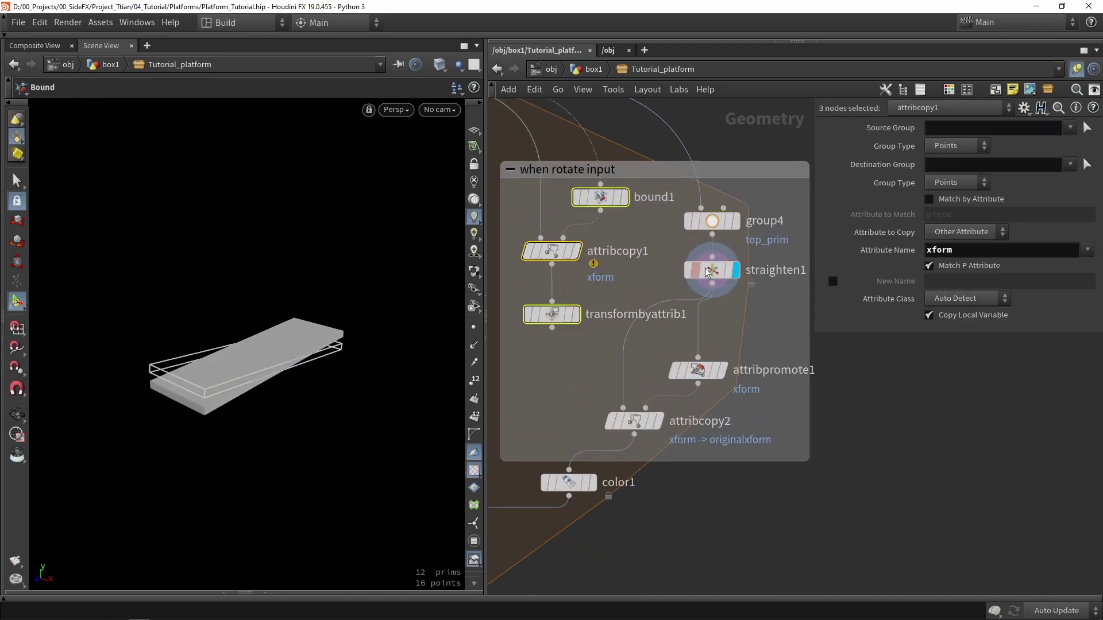
{"action": "left_click_drag", "start_coordinate": [767, 334], "coordinate": [683, 211]}
{"action": "scroll", "coordinate": [670, 245], "scroll_direction": "down", "scroll_amount": 3}
{"action": "scroll", "coordinate": [661, 262], "scroll_direction": "up", "scroll_amount": 2}
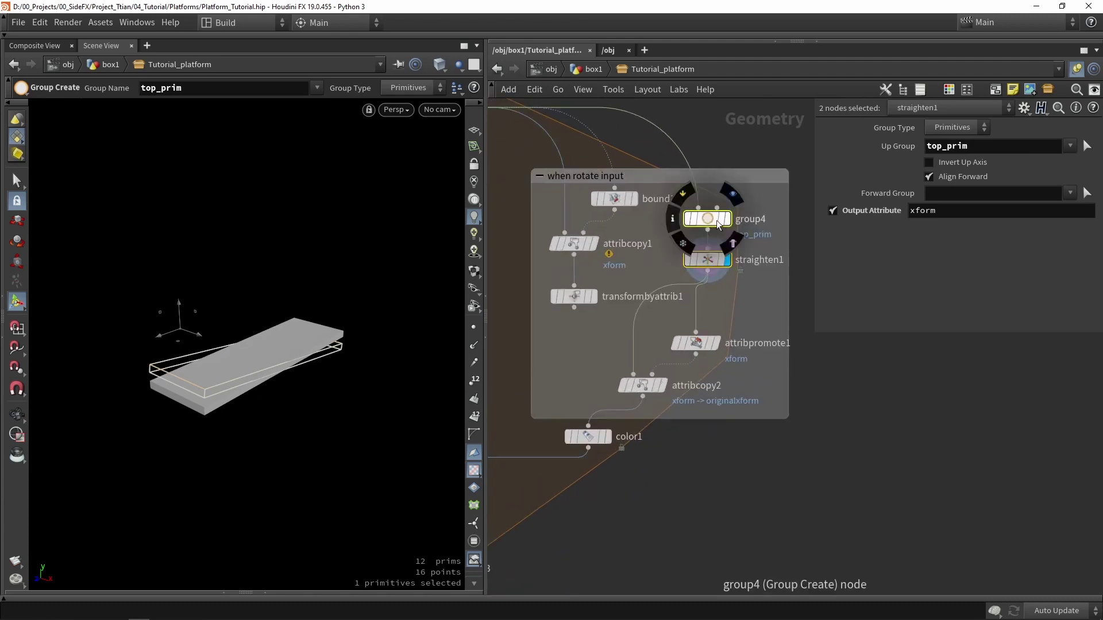
{"action": "left_click", "coordinate": [707, 259]}
{"action": "scroll", "coordinate": [709, 268], "scroll_direction": "down", "scroll_amount": 2}
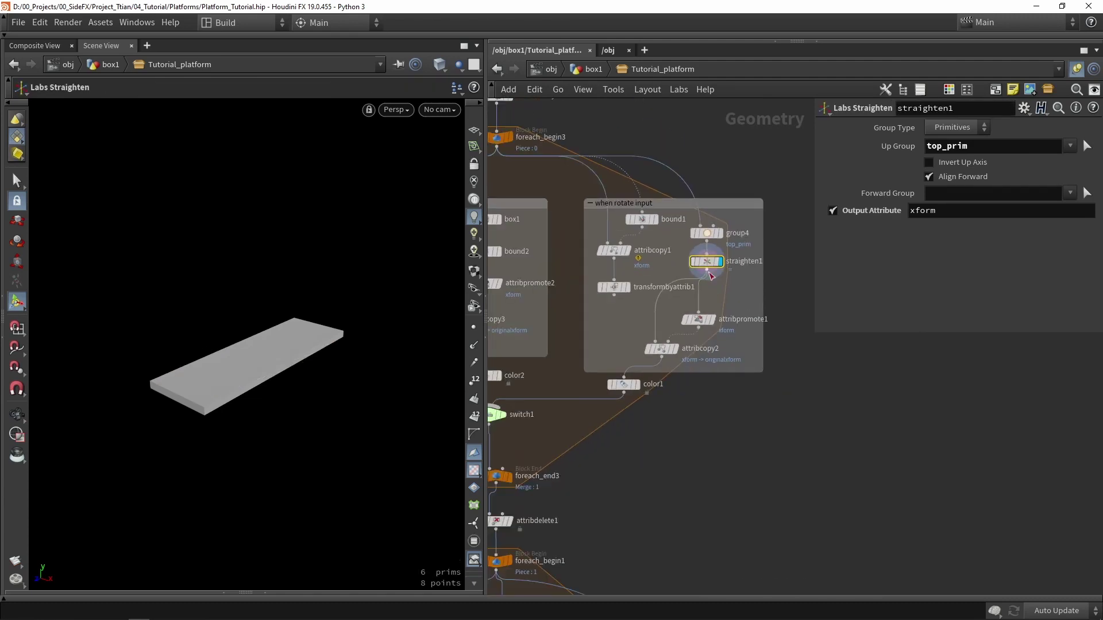
{"action": "scroll", "coordinate": [679, 309], "scroll_direction": "up", "scroll_amount": 2}
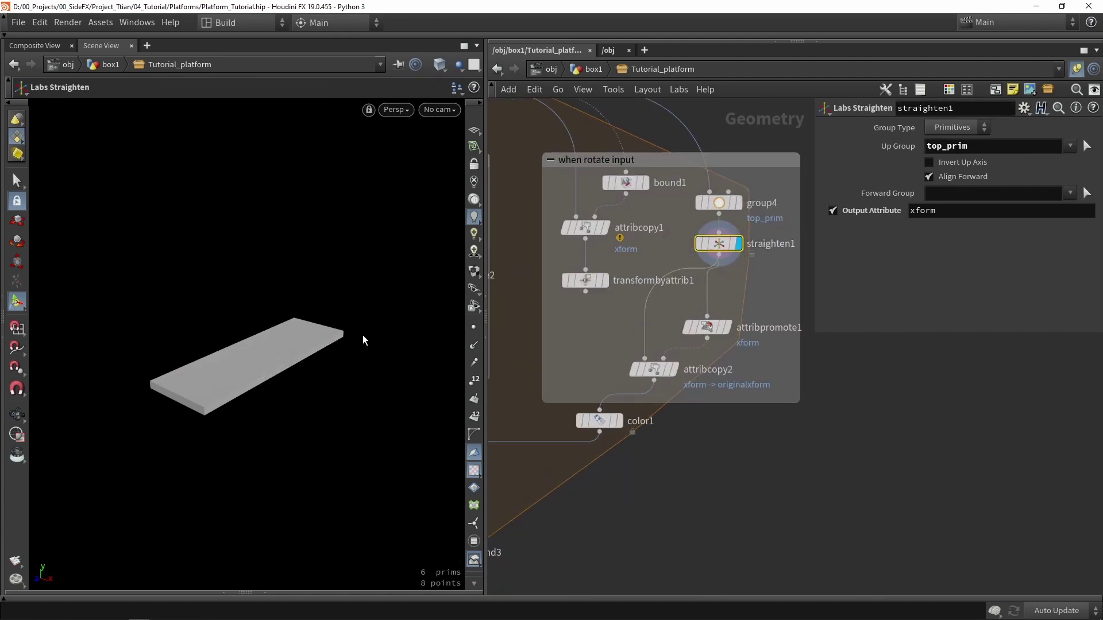
{"action": "left_click", "coordinate": [606, 281]}
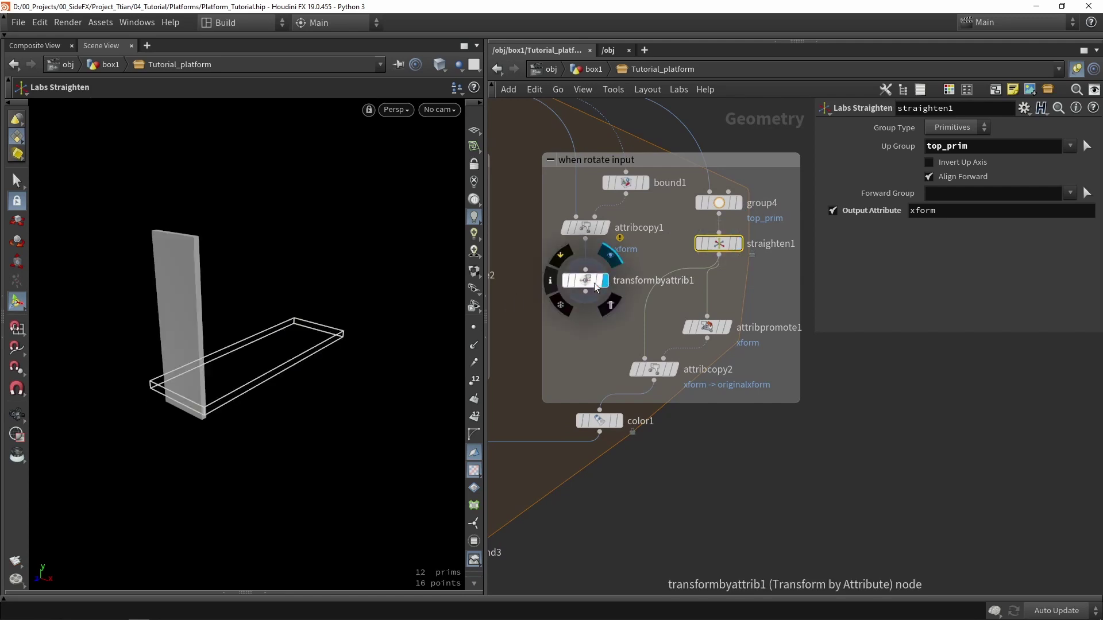
{"action": "left_click", "coordinate": [586, 283]}
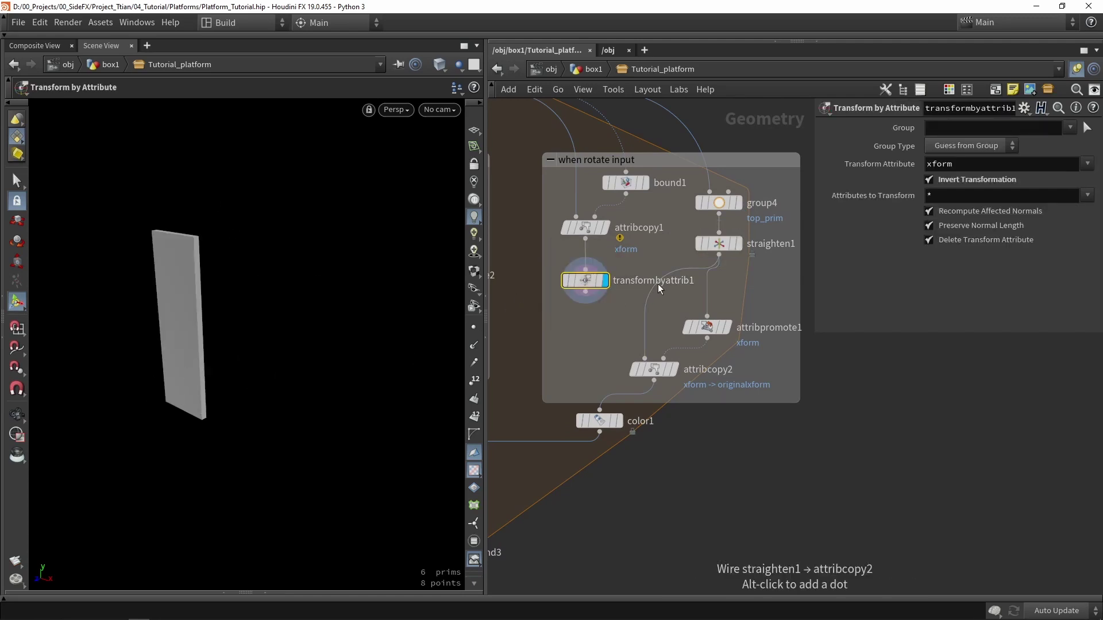
Reposition color1 directly beneath attribcopy2
{"action": "left_click_drag", "start_coordinate": [785, 383], "coordinate": [668, 236]}
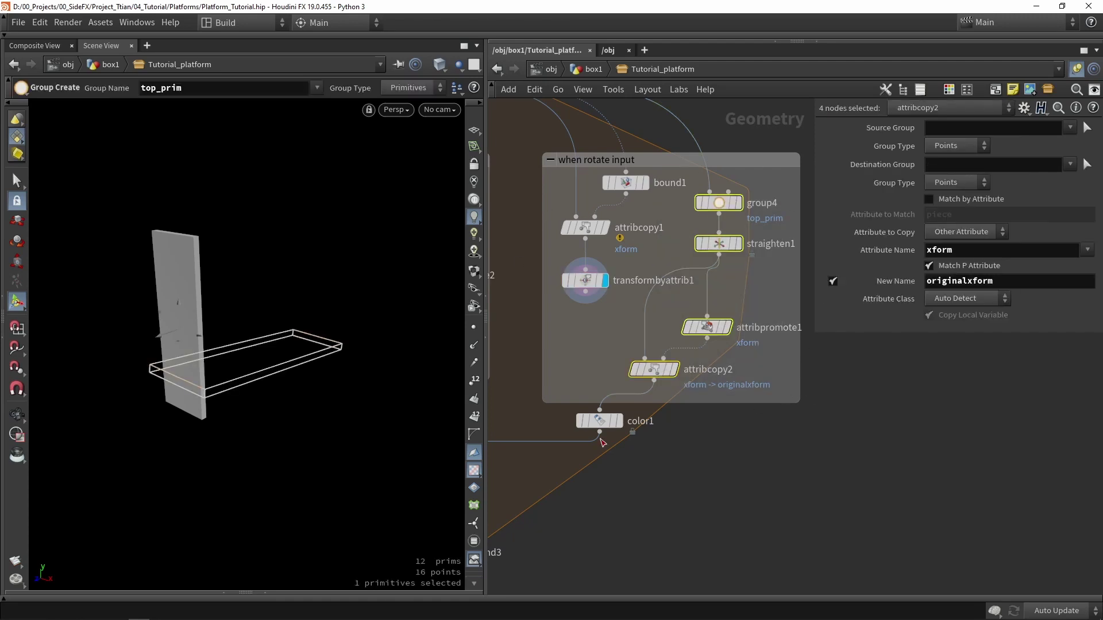
{"action": "left_click_drag", "start_coordinate": [600, 421], "coordinate": [654, 423]}
{"action": "left_click", "coordinate": [673, 422]}
Display foreach_end3 and then foreach_end1 to examine the flattened piece and the platform restored to its original position
{"action": "scroll", "coordinate": [669, 436], "scroll_direction": "down", "scroll_amount": 3}
{"action": "middle_click_drag", "start_coordinate": [593, 451], "coordinate": [636, 316]}
{"action": "left_click", "coordinate": [629, 320]}
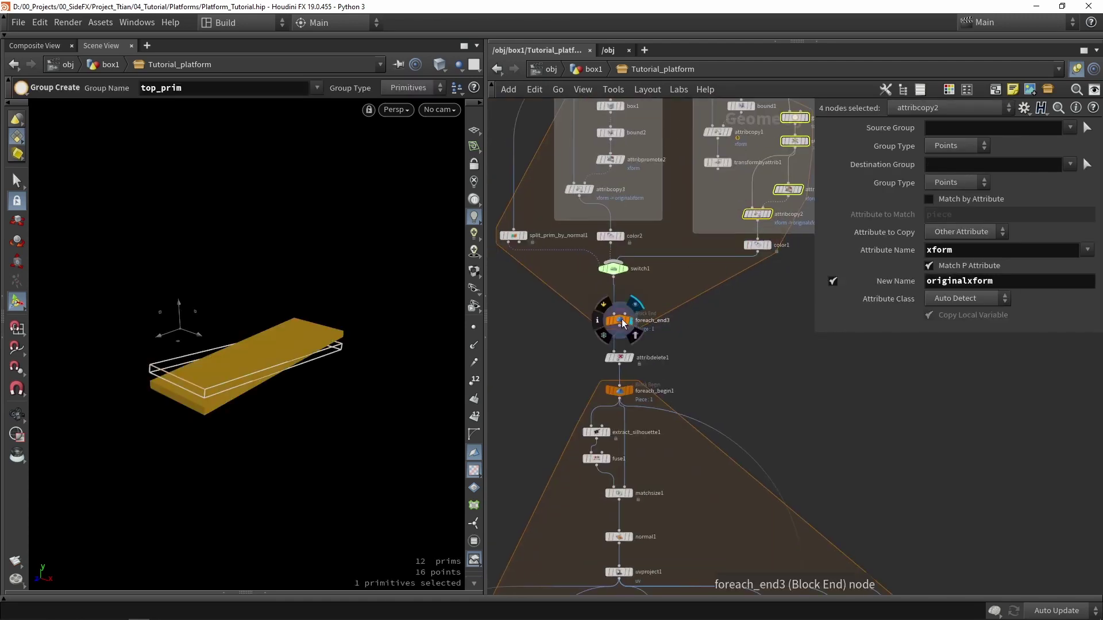
{"action": "left_click", "coordinate": [617, 321]}
{"action": "scroll", "coordinate": [741, 339], "scroll_direction": "down", "scroll_amount": 5}
{"action": "scroll", "coordinate": [719, 550], "scroll_direction": "up", "scroll_amount": 10}
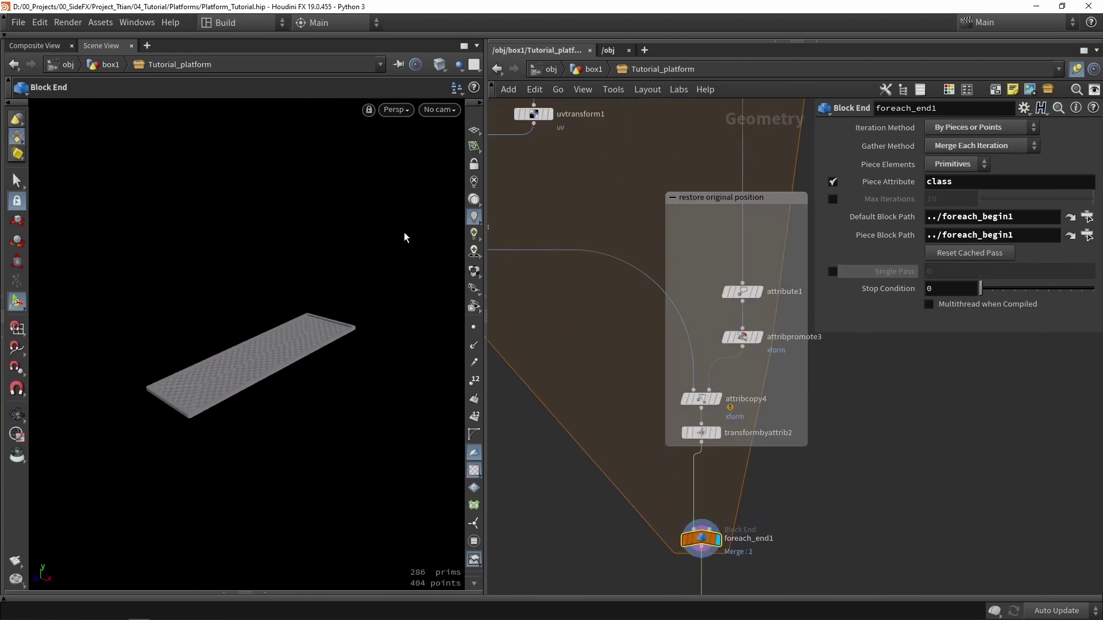
{"action": "scroll", "coordinate": [627, 191], "scroll_direction": "down", "scroll_amount": 6}
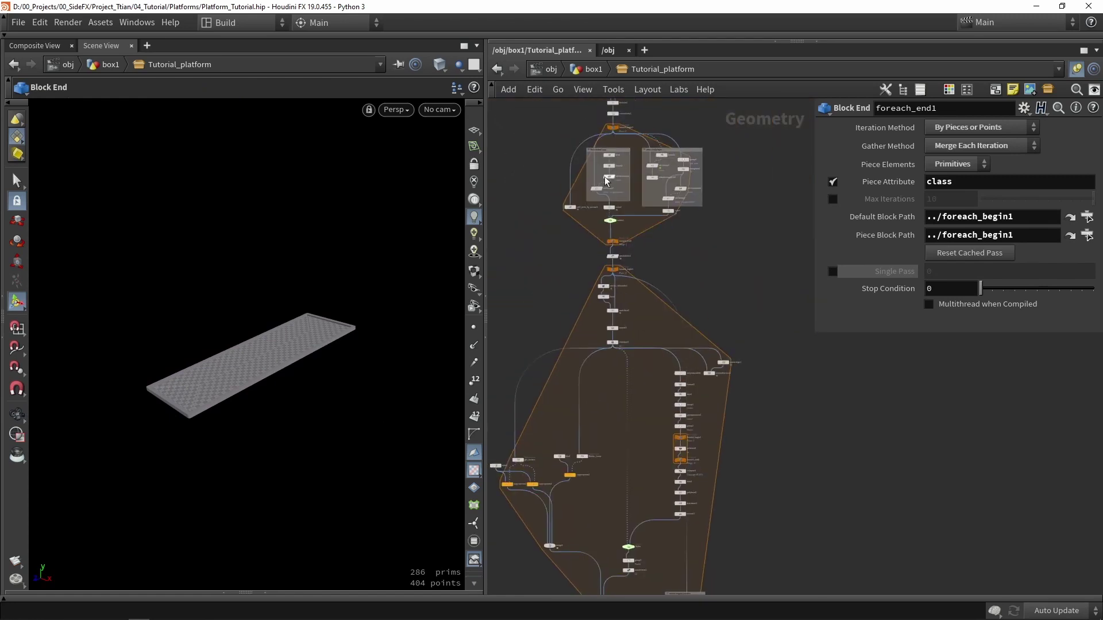
Overlay the INPUT node as a wireframe template and compare the generated platform's orientation with the original boxes
{"action": "scroll", "coordinate": [634, 230], "scroll_direction": "up", "scroll_amount": 5}
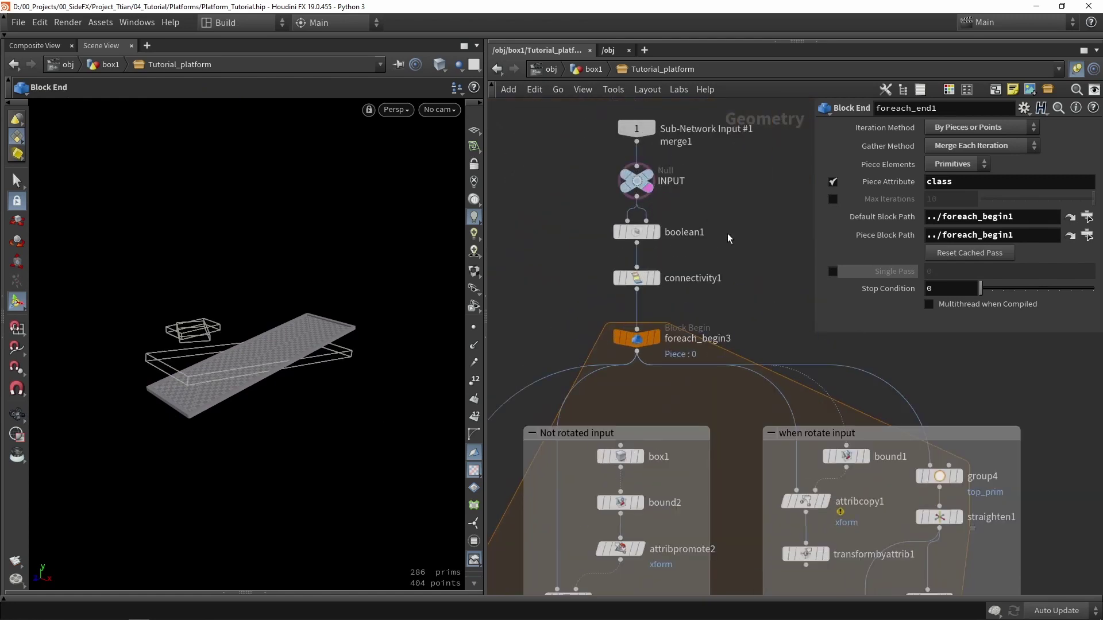
{"action": "left_click_drag", "start_coordinate": [234, 416], "coordinate": [239, 365]}
{"action": "right_click_drag", "start_coordinate": [239, 364], "coordinate": [241, 342]}
{"action": "left_click_drag", "start_coordinate": [242, 343], "coordinate": [296, 289]}
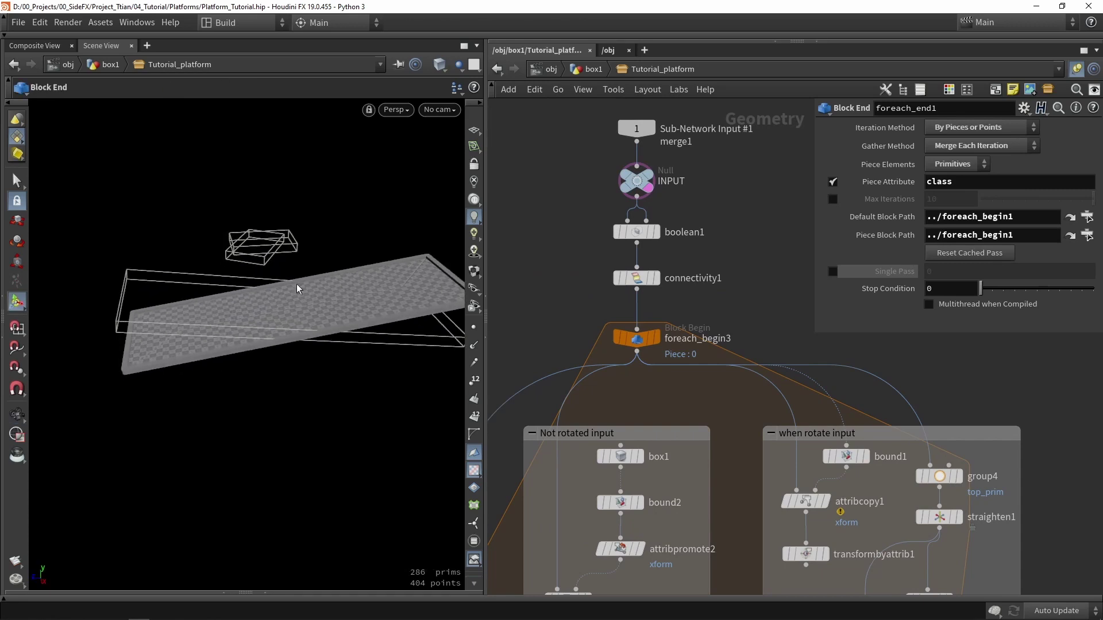
Enable Invert Transformation on transformbyattrib2, just before foreach_end1
{"action": "scroll", "coordinate": [746, 444], "scroll_direction": "down", "scroll_amount": 8}
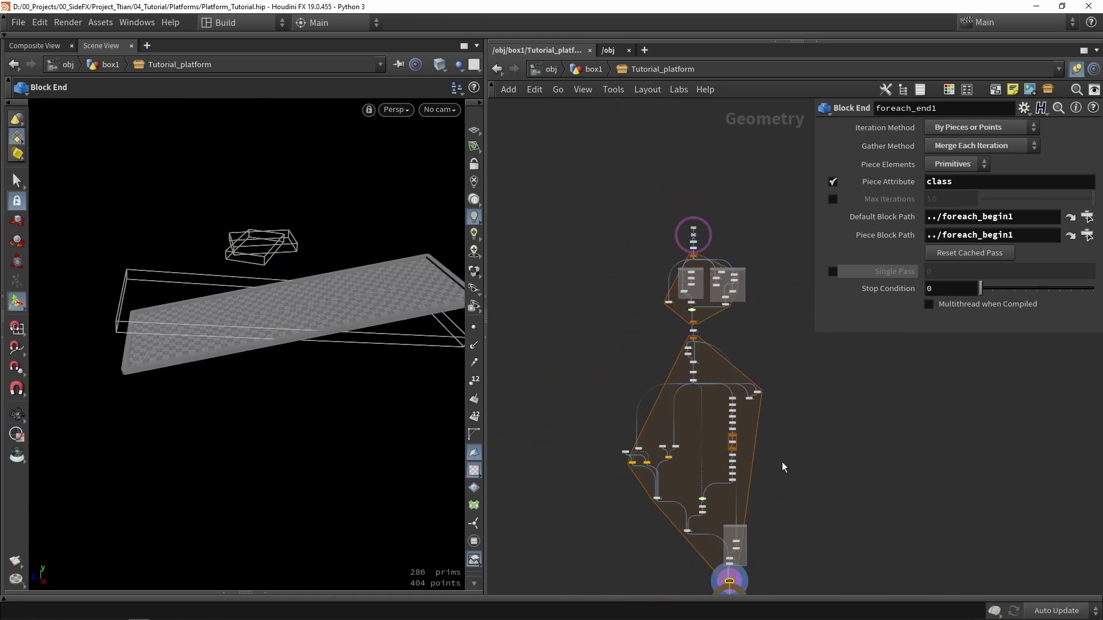
{"action": "scroll", "coordinate": [707, 445], "scroll_direction": "up", "scroll_amount": 10}
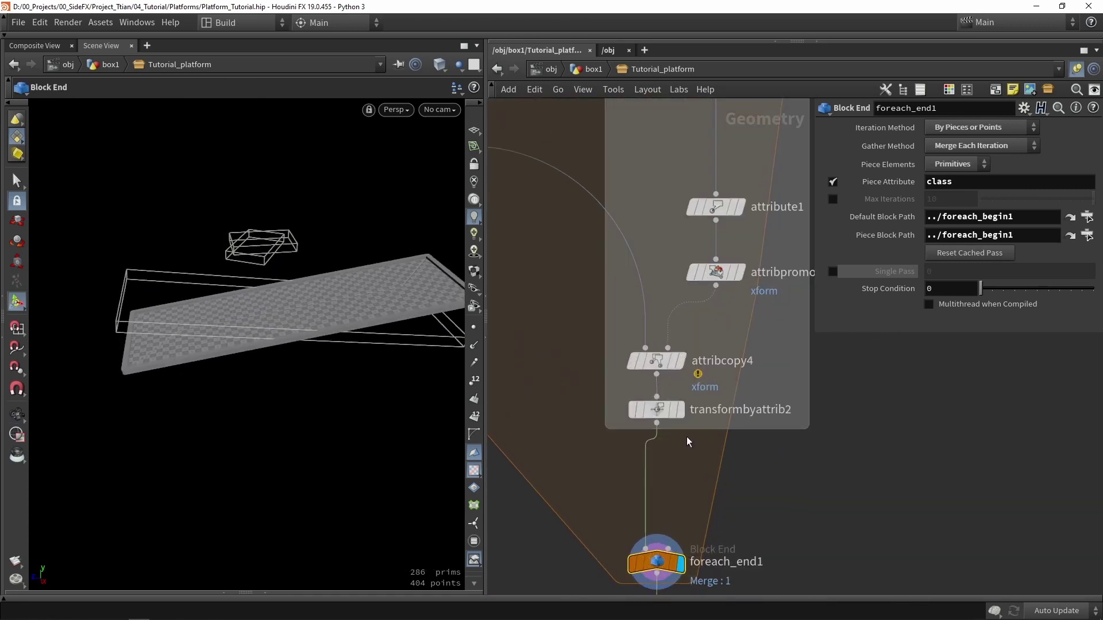
{"action": "left_click", "coordinate": [655, 414]}
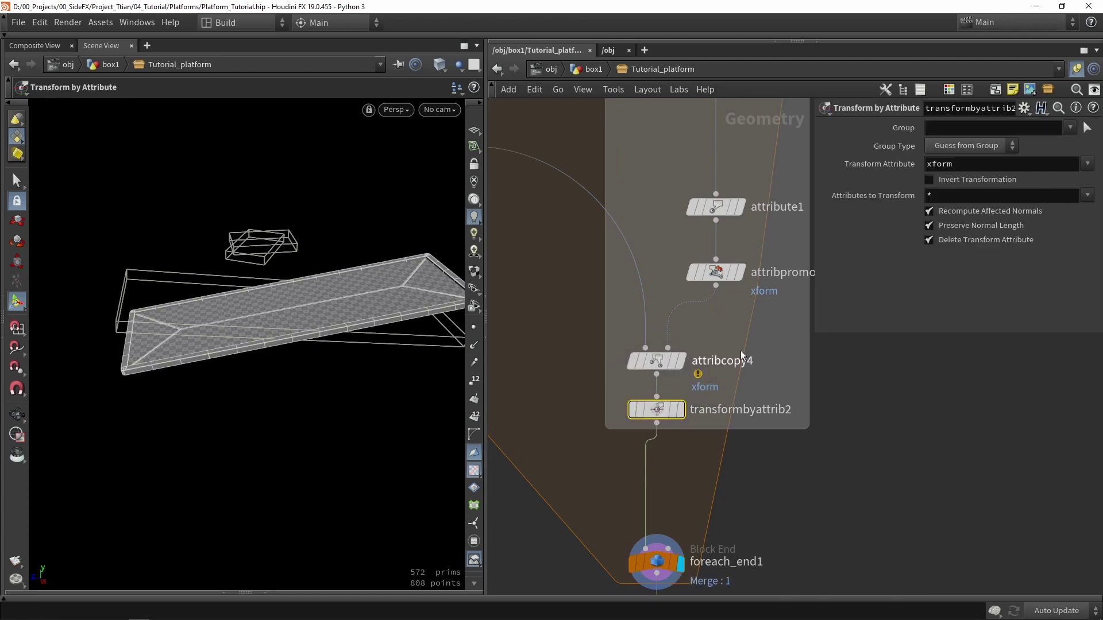
{"action": "left_click", "coordinate": [967, 181]}
{"action": "left_click", "coordinate": [967, 181]}
{"action": "left_click", "coordinate": [967, 182]}
{"action": "scroll", "coordinate": [706, 484], "scroll_direction": "down", "scroll_amount": 6}
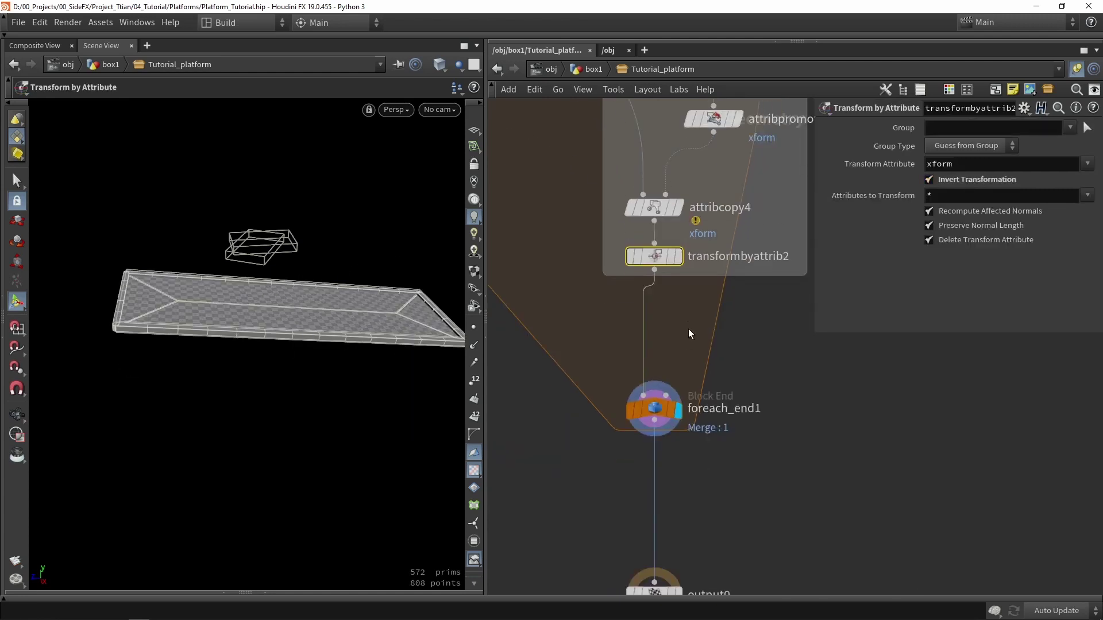
{"action": "scroll", "coordinate": [744, 457], "scroll_direction": "down", "scroll_amount": 2}
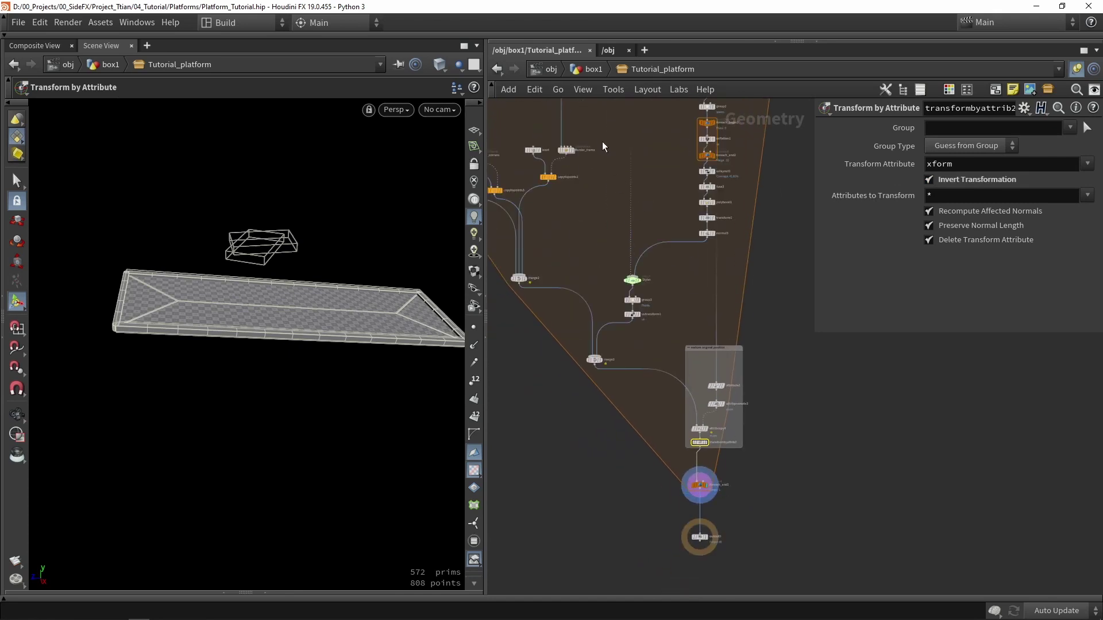
Return to the box1 network, tilt box3 in several directions to test the platform, and reset its rotation to 0, 0, 0
{"action": "left_click", "coordinate": [594, 69]}
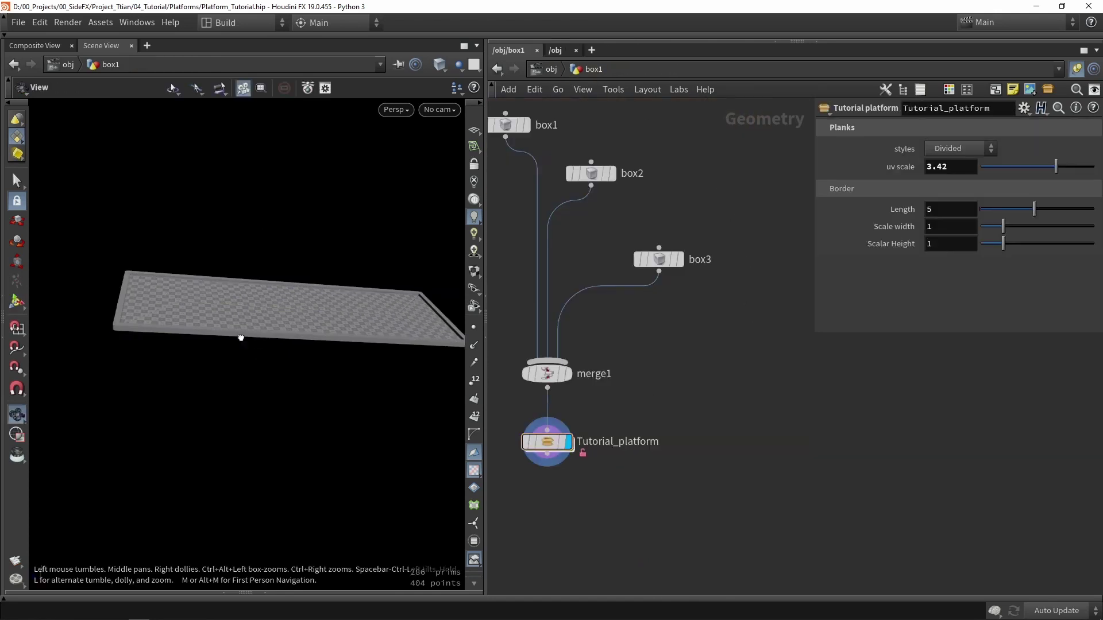
{"action": "left_click_drag", "start_coordinate": [241, 338], "coordinate": [190, 339], "text": "alt"}
{"action": "left_click", "coordinate": [659, 259]}
{"action": "left_click_drag", "start_coordinate": [293, 307], "coordinate": [232, 300], "text": "alt"}
{"action": "right_click_drag", "start_coordinate": [232, 301], "coordinate": [324, 355], "text": "alt"}
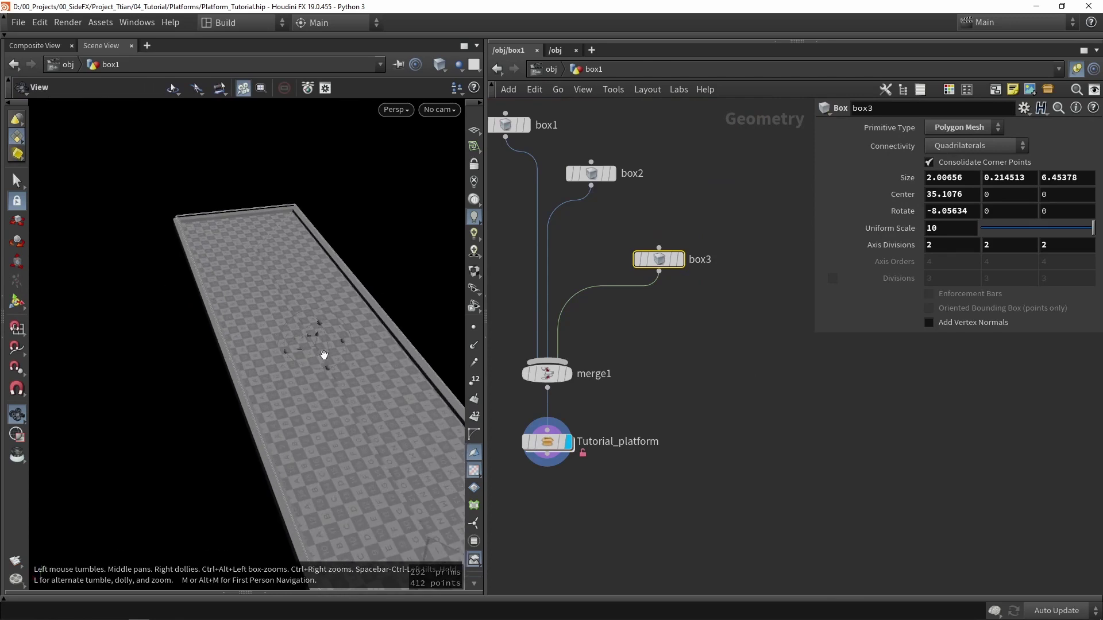
{"action": "key", "text": "Return"}
{"action": "left_click_drag", "start_coordinate": [322, 353], "coordinate": [279, 264]}
{"action": "key", "text": "Escape"}
{"action": "key", "text": "Return"}
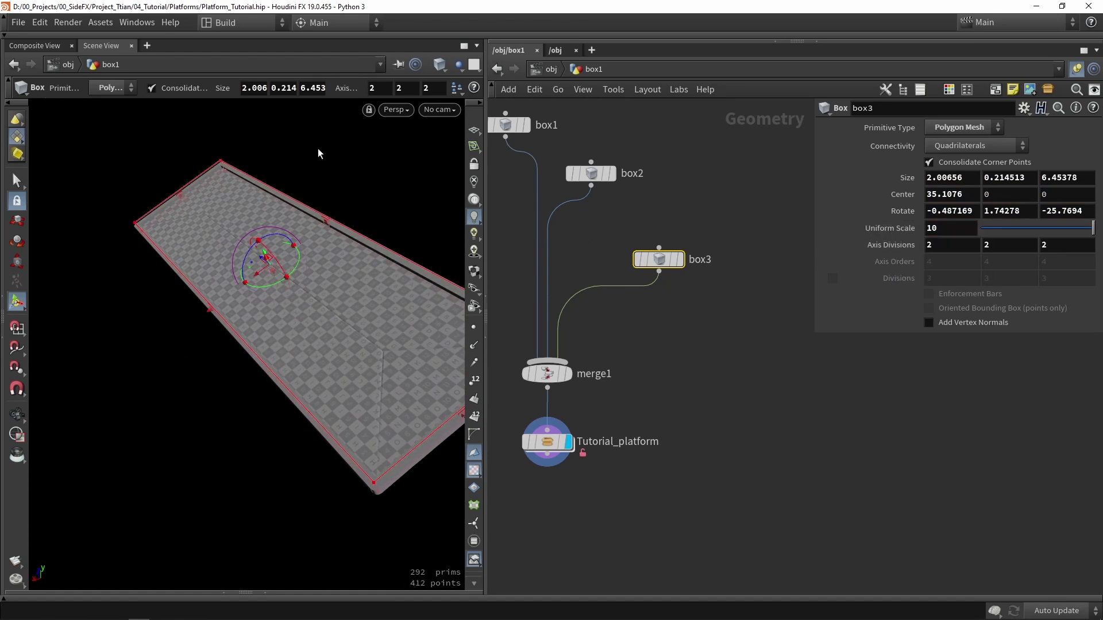
{"action": "middle_click", "coordinate": [871, 216], "text": "ctrl"}
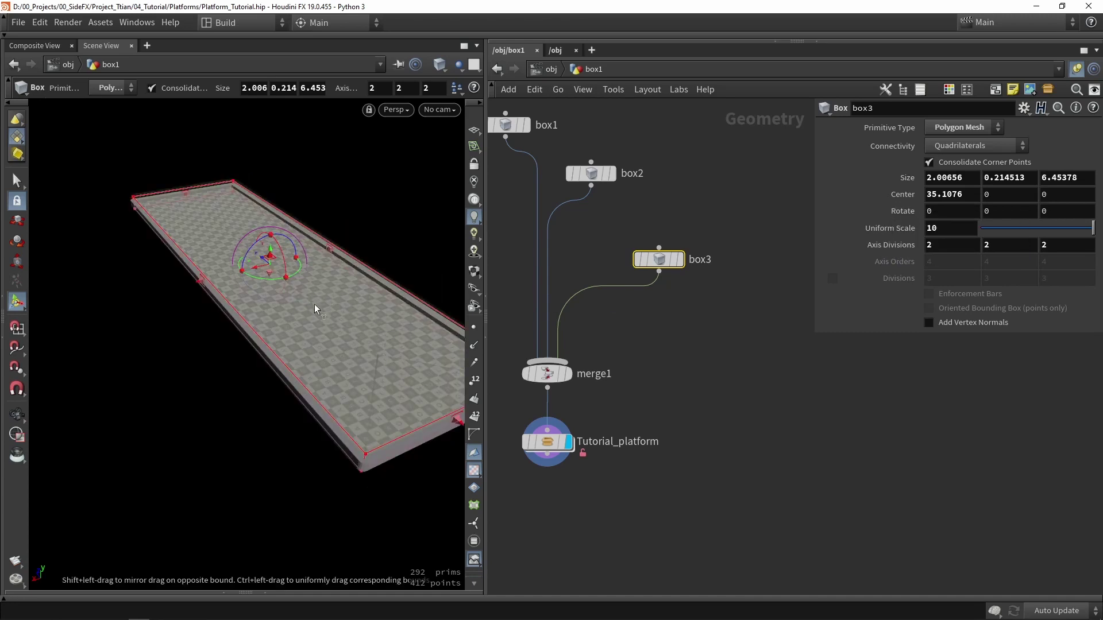
Disable Single Pass on foreach_end3 inside Tutorial_platform so that every piece is processed
{"action": "double_click", "coordinate": [545, 444]}
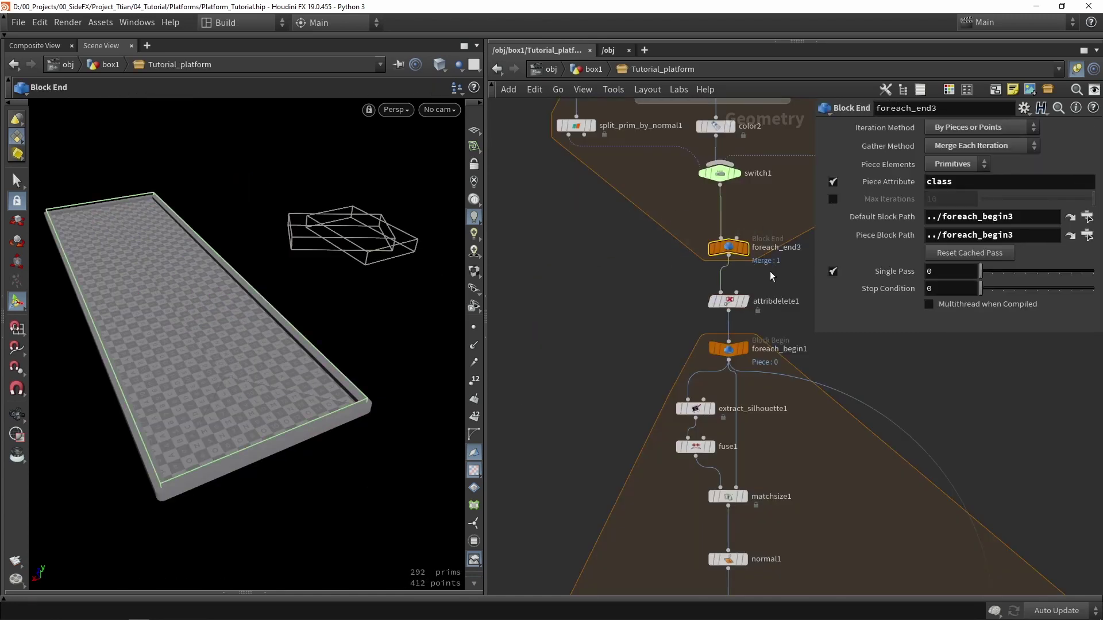
{"action": "left_click", "coordinate": [832, 271]}
{"action": "scroll", "coordinate": [771, 271], "scroll_direction": "down", "scroll_amount": 3}
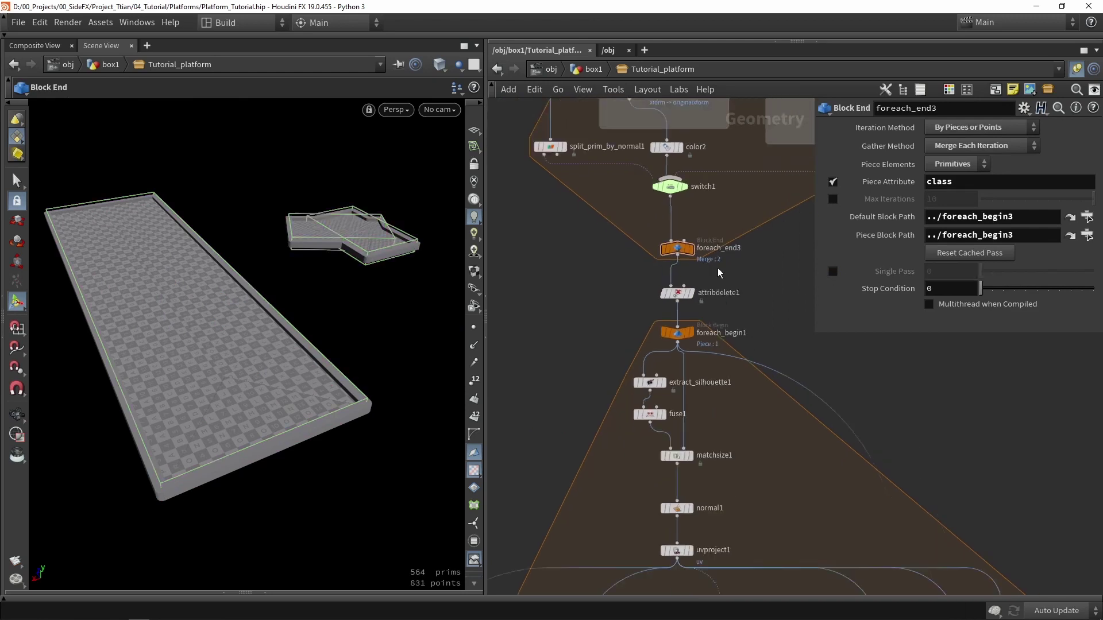
In the box1 network, widen box3 to an X size of about 4.91, tilt it about -14.7° around X, and inspect the platform's middle
{"action": "left_click", "coordinate": [587, 70]}
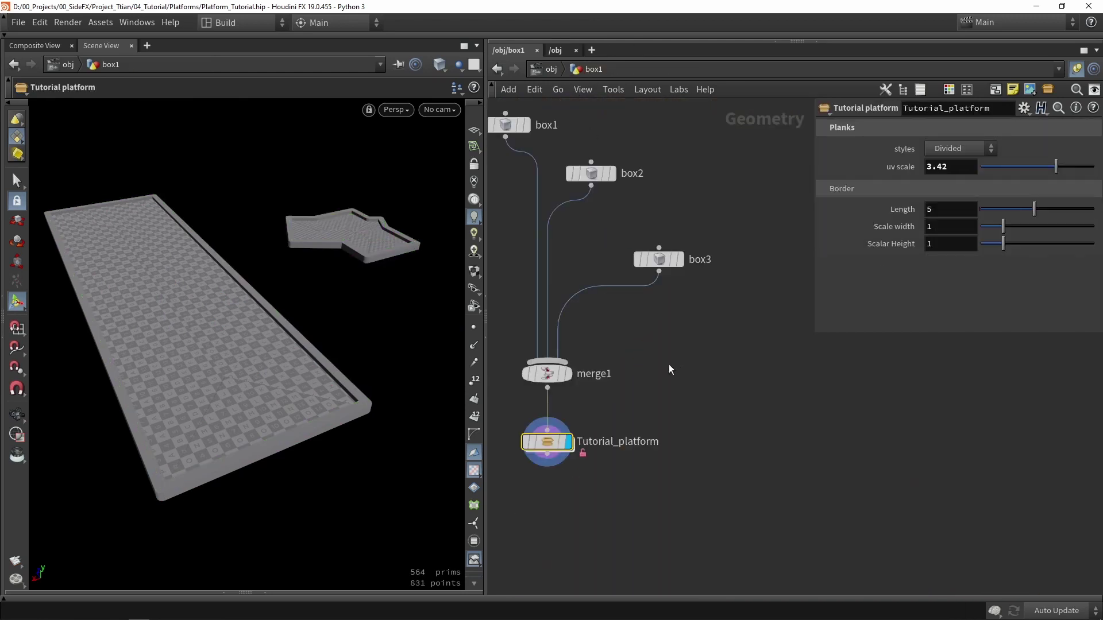
{"action": "left_click_drag", "start_coordinate": [144, 305], "coordinate": [232, 292], "text": "alt"}
{"action": "left_click", "coordinate": [659, 267]}
{"action": "left_click_drag", "start_coordinate": [178, 319], "coordinate": [64, 406]}
{"action": "middle_click_drag", "start_coordinate": [150, 384], "coordinate": [238, 339], "text": "alt"}
{"action": "scroll", "coordinate": [237, 339], "scroll_direction": "down", "scroll_amount": 1}
{"action": "right_click_drag", "start_coordinate": [237, 339], "coordinate": [182, 312], "text": "alt"}
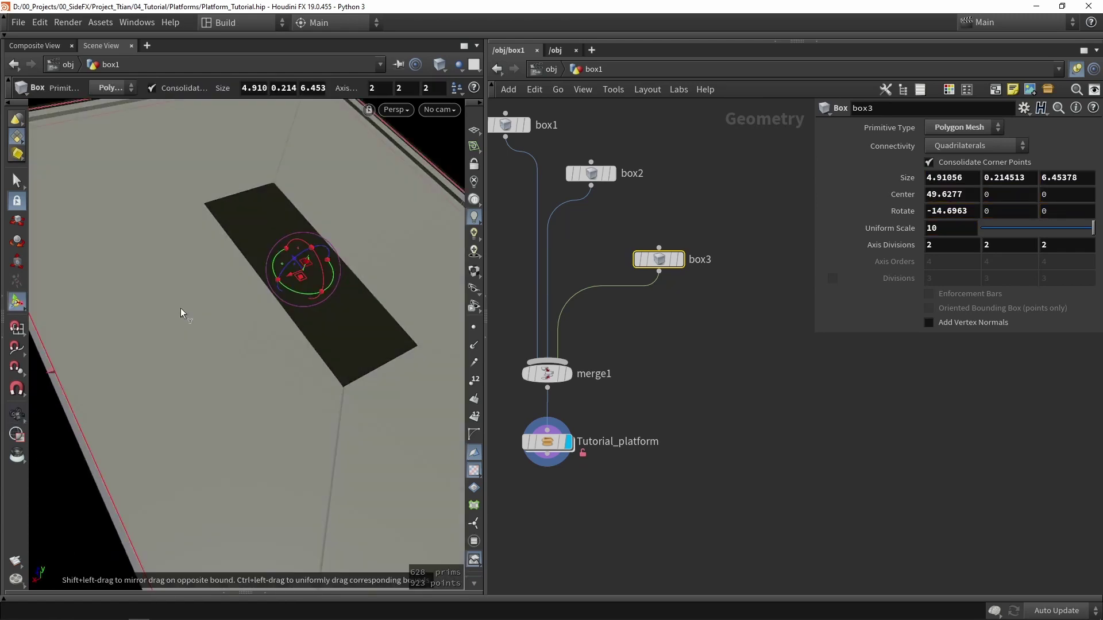
{"action": "right_click_drag", "start_coordinate": [270, 246], "coordinate": [301, 172], "text": "alt"}
Set the Offset of polyexpand2d1 inside Tutorial_platform to 50
{"action": "double_click", "coordinate": [547, 447]}
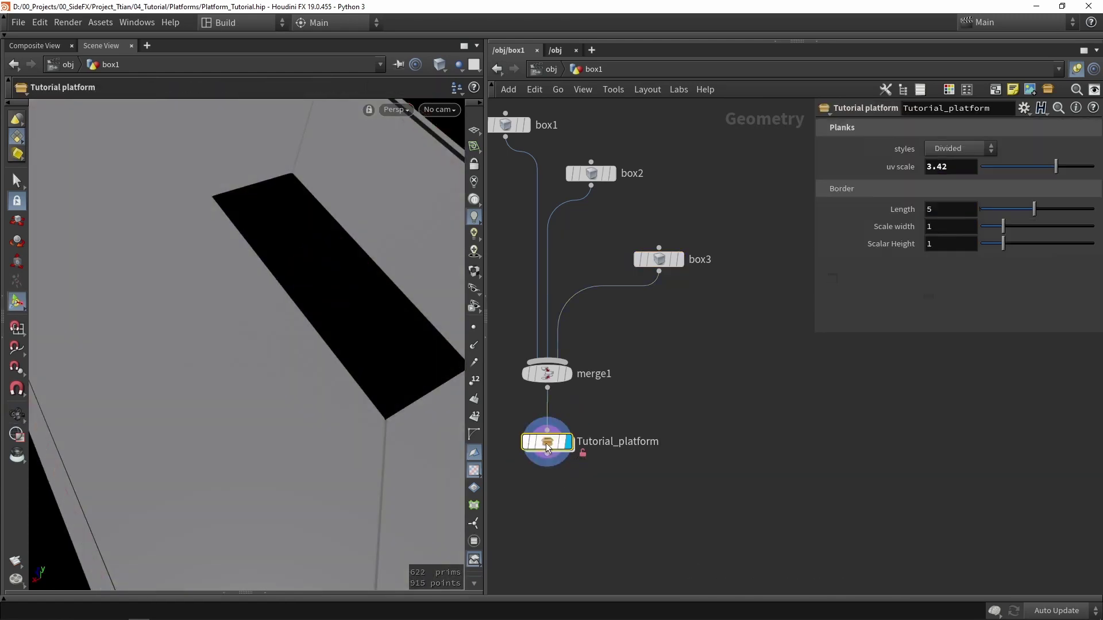
{"action": "scroll", "coordinate": [687, 395], "scroll_direction": "down", "scroll_amount": 1}
{"action": "middle_click_drag", "start_coordinate": [723, 408], "coordinate": [632, 266]}
{"action": "scroll", "coordinate": [698, 358], "scroll_direction": "up", "scroll_amount": 2}
{"action": "scroll", "coordinate": [698, 362], "scroll_direction": "up", "scroll_amount": 3}
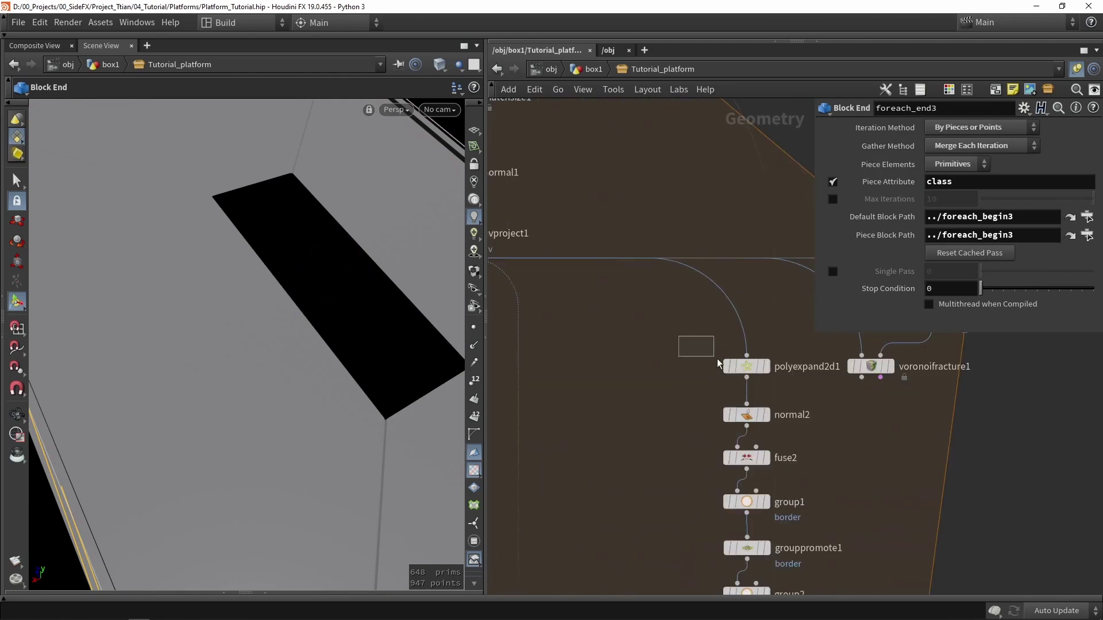
{"action": "left_click", "coordinate": [745, 366]}
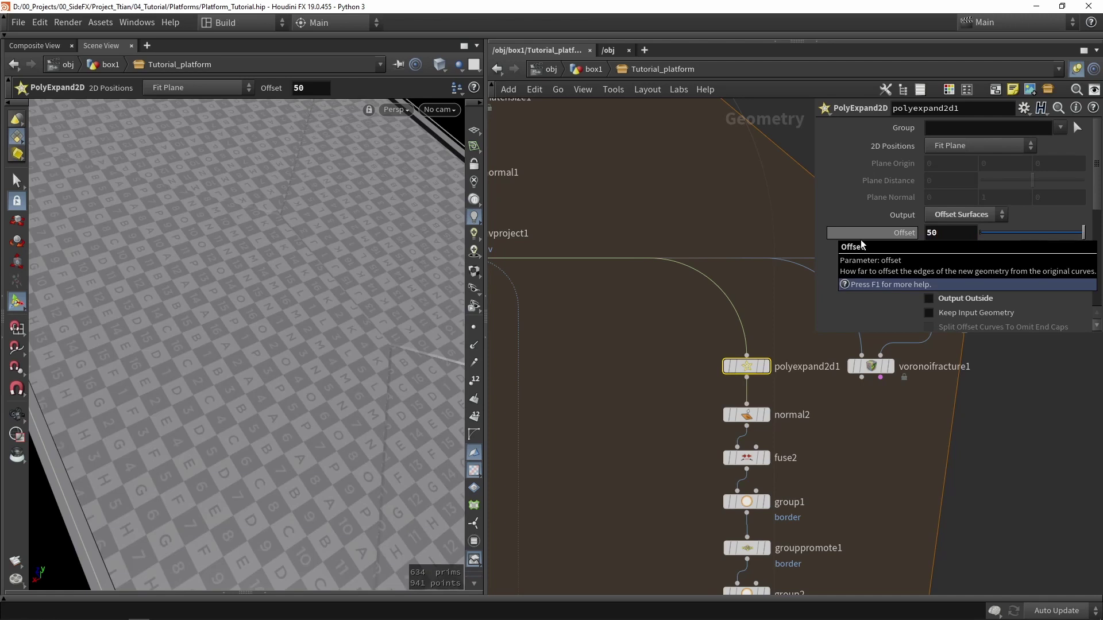
Resize box3 to about 2.02 × 0.21 × 4.66, rotate it to about -14.6, -1.3, -4.8 degrees, and check the platform from several angles
{"action": "left_click", "coordinate": [587, 68]}
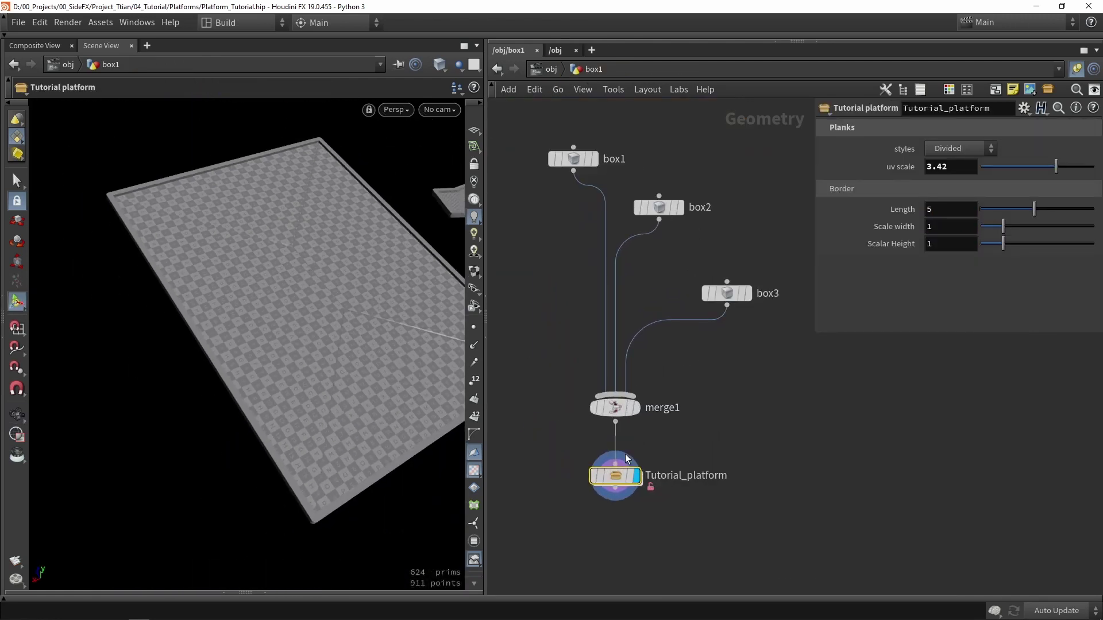
{"action": "left_click", "coordinate": [727, 294]}
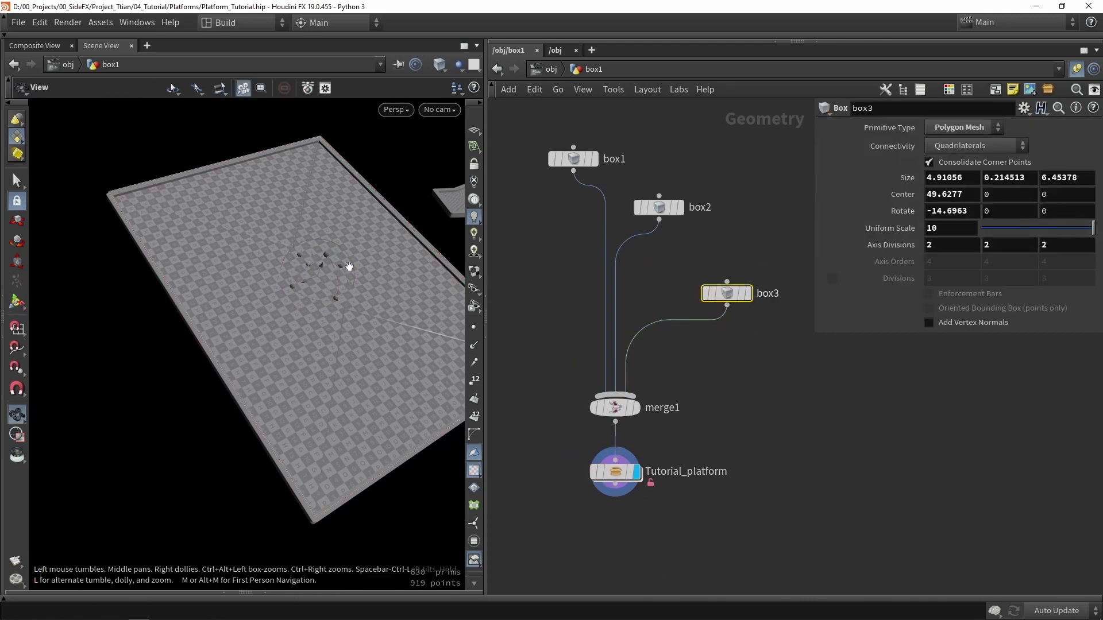
{"action": "left_click_drag", "start_coordinate": [101, 334], "coordinate": [223, 299]}
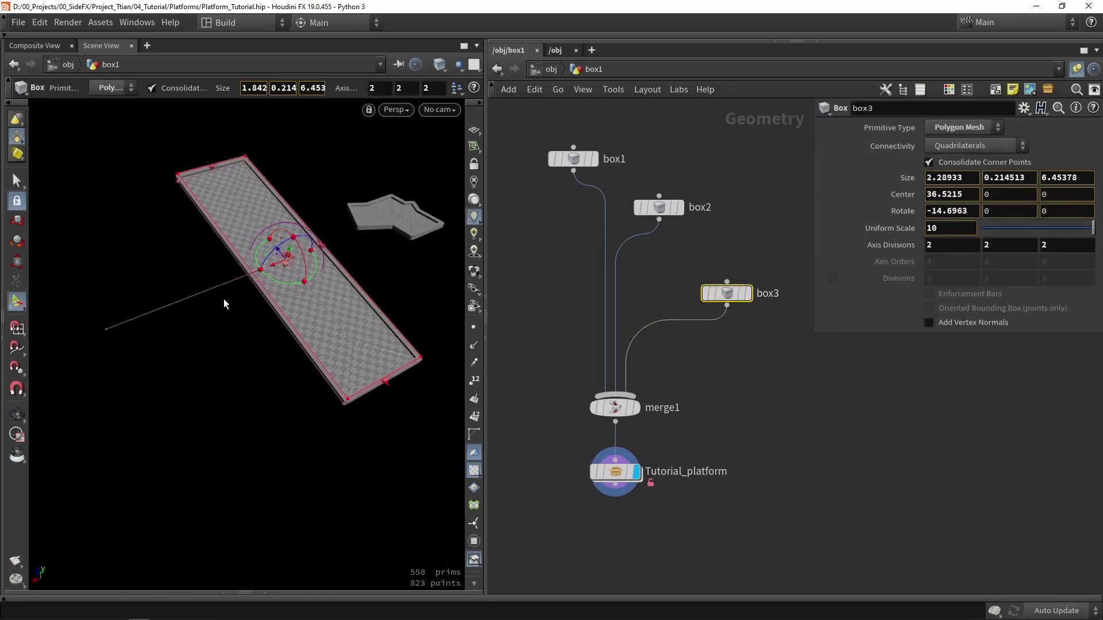
{"action": "left_click_drag", "start_coordinate": [331, 329], "coordinate": [244, 225]}
{"action": "right_click_drag", "start_coordinate": [244, 224], "coordinate": [247, 205], "text": "alt"}
{"action": "left_click_drag", "start_coordinate": [247, 204], "coordinate": [386, 345], "text": "alt"}
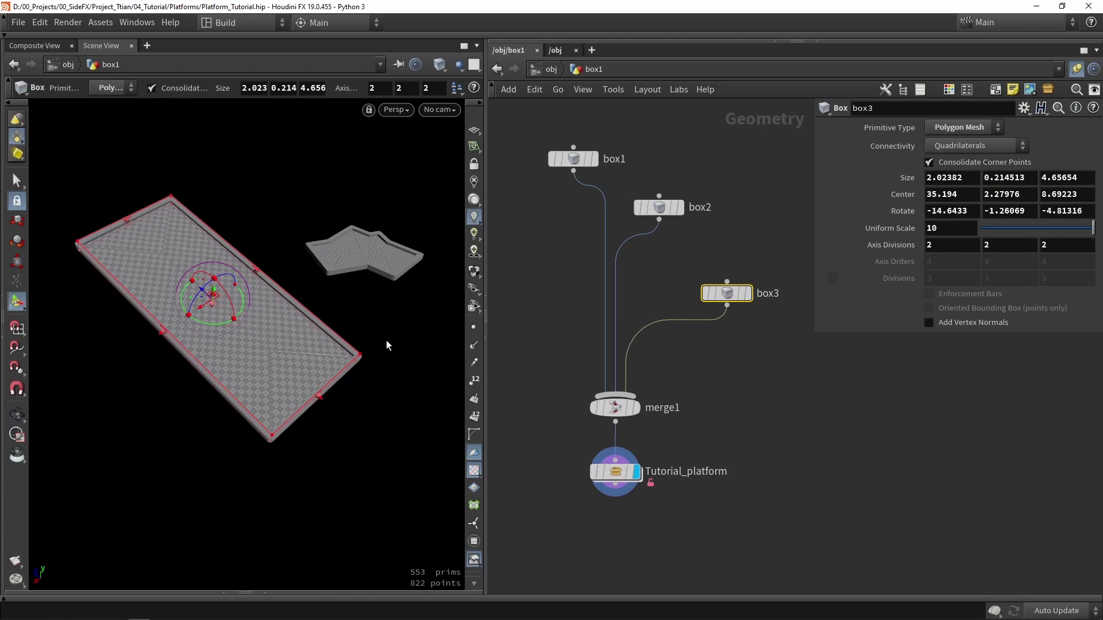
{"action": "left_click_drag", "start_coordinate": [386, 340], "coordinate": [278, 208], "text": "alt"}
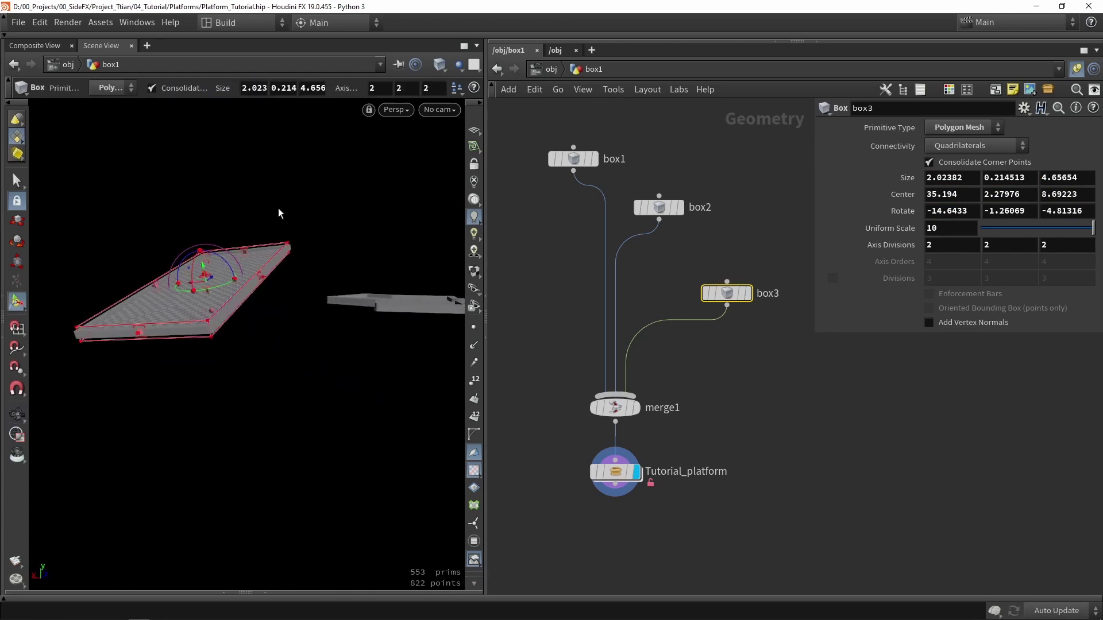
{"action": "left_click_drag", "start_coordinate": [207, 306], "coordinate": [305, 280], "text": "alt"}
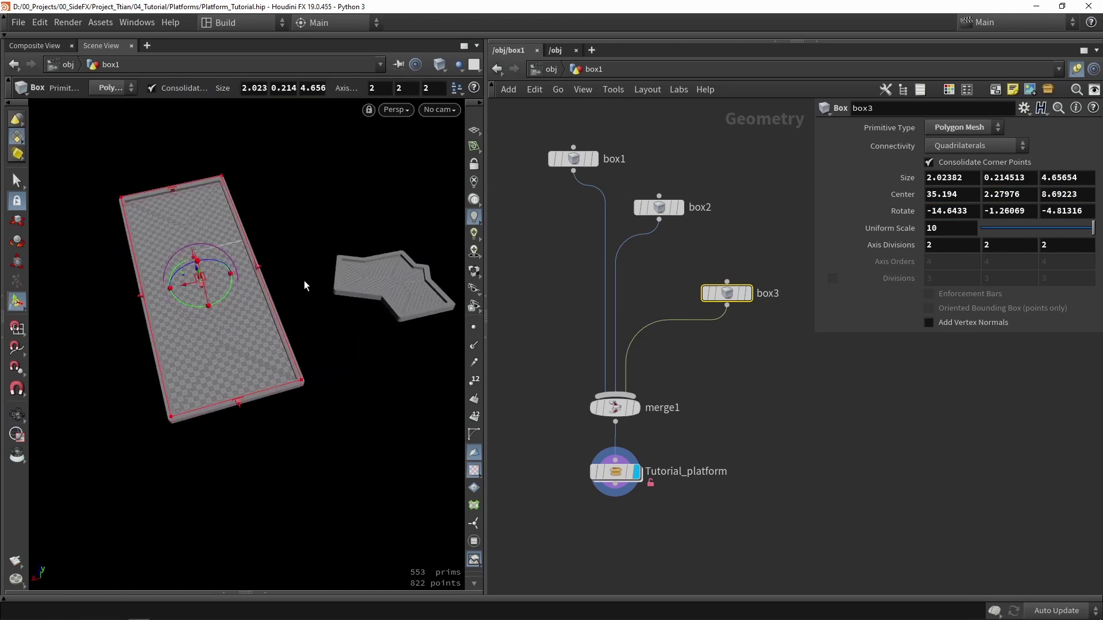